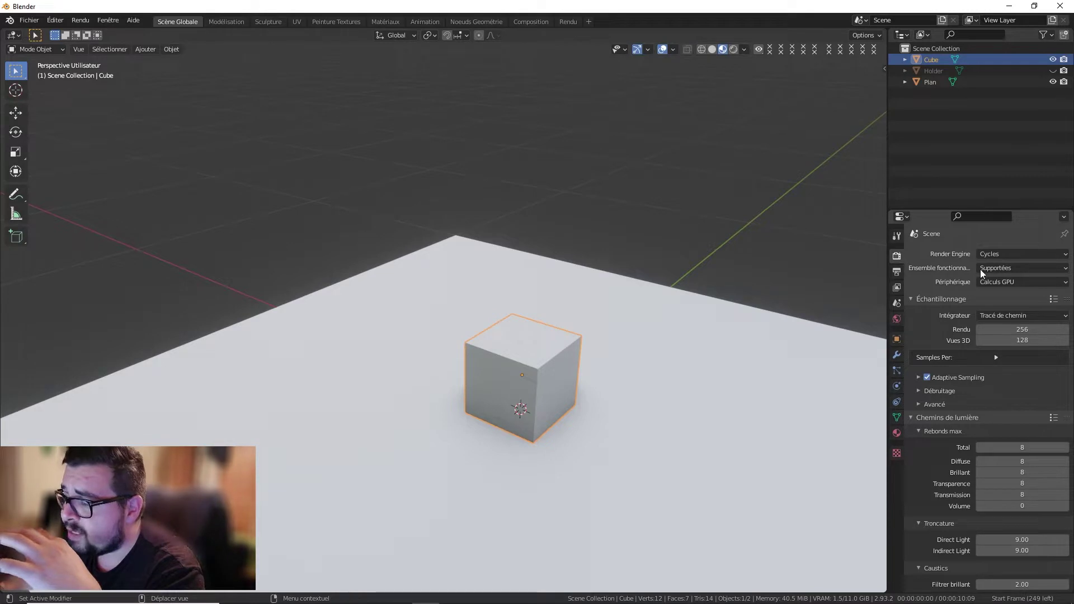
# Step: Keep Cycles as the render engine and look at the available feature sets
pyautogui.click(1018, 254)
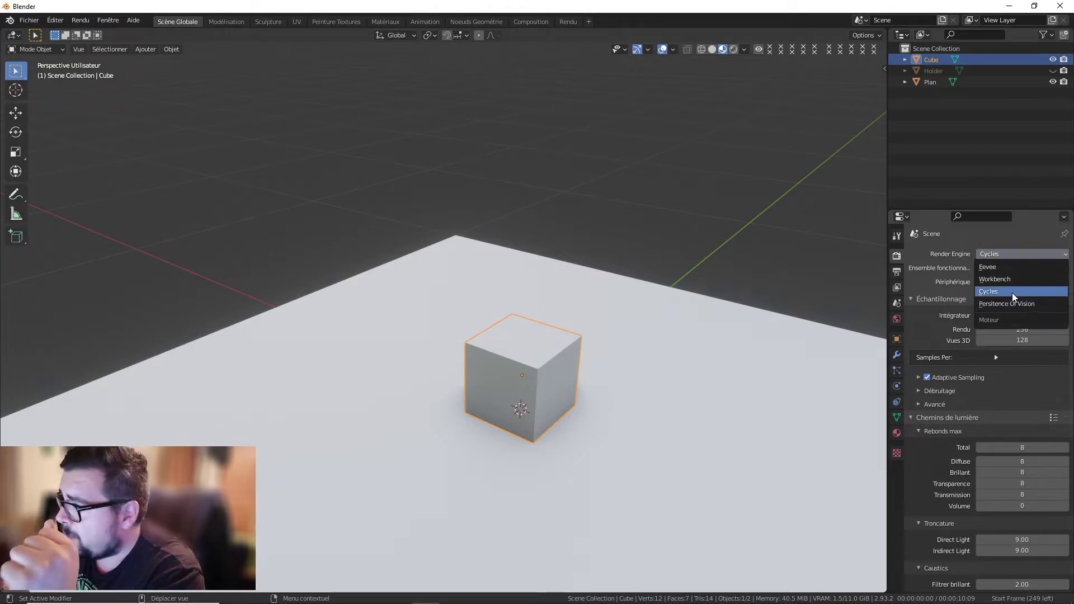
pyautogui.click(1010, 292)
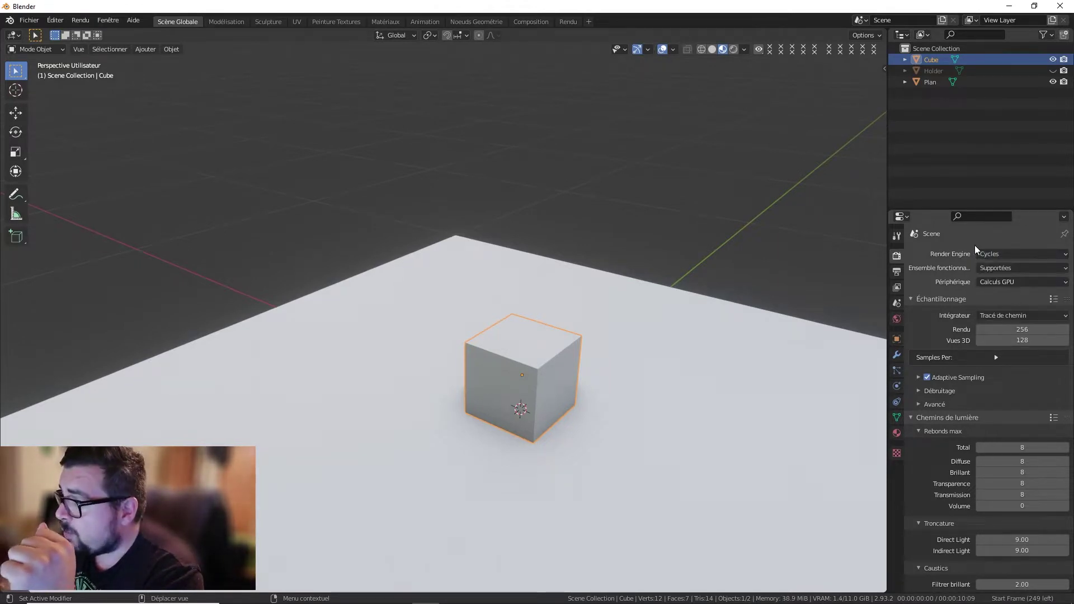
pyautogui.click(1021, 268)
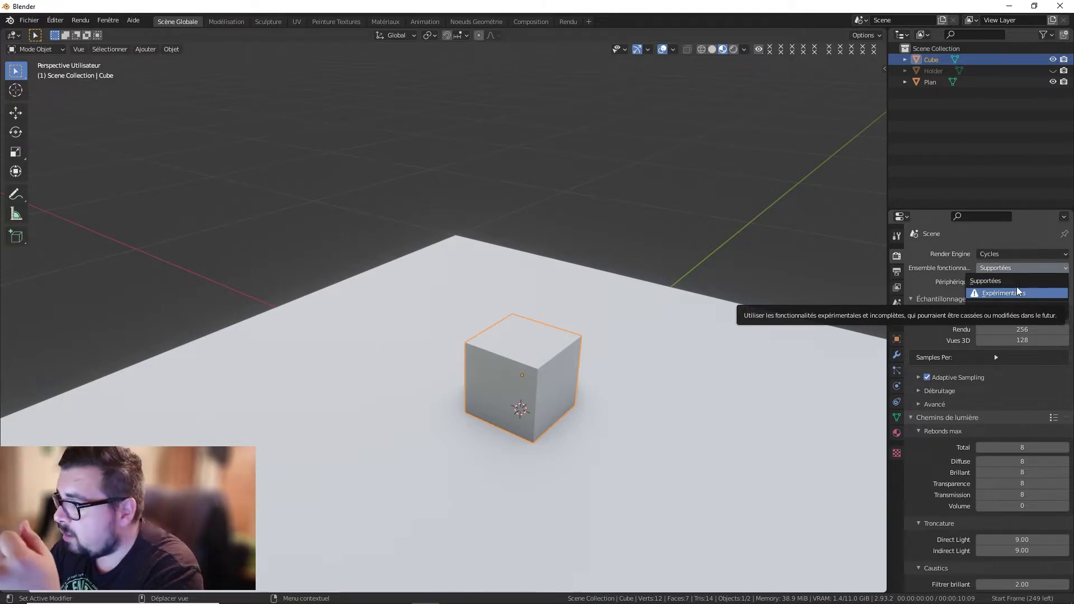
pyautogui.click(1021, 268)
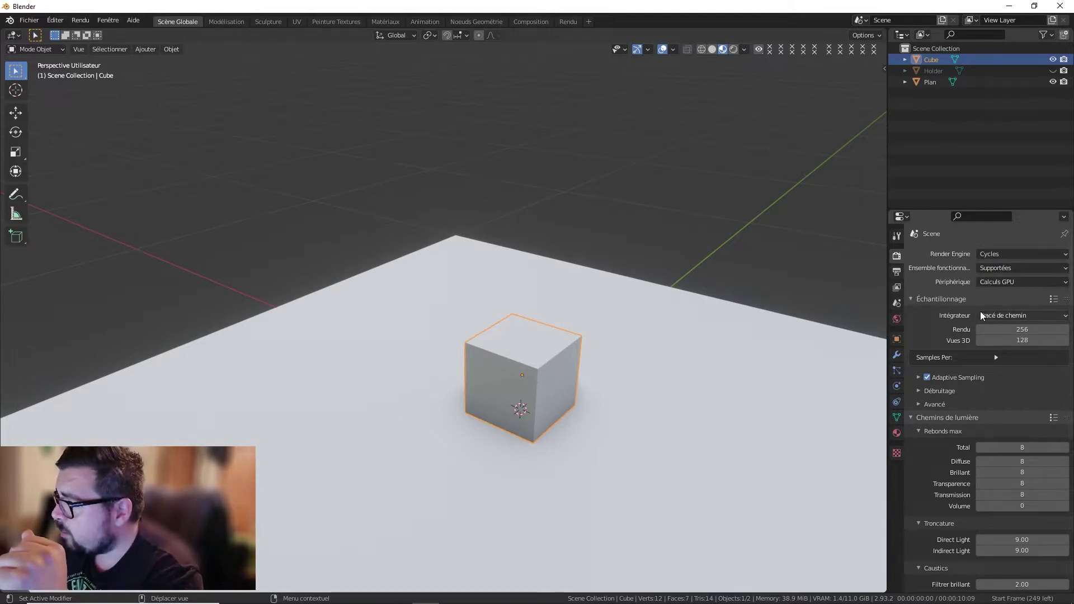
# Step: Try CPU as the render device and switch back to Calculs GPU
pyautogui.click(1014, 281)
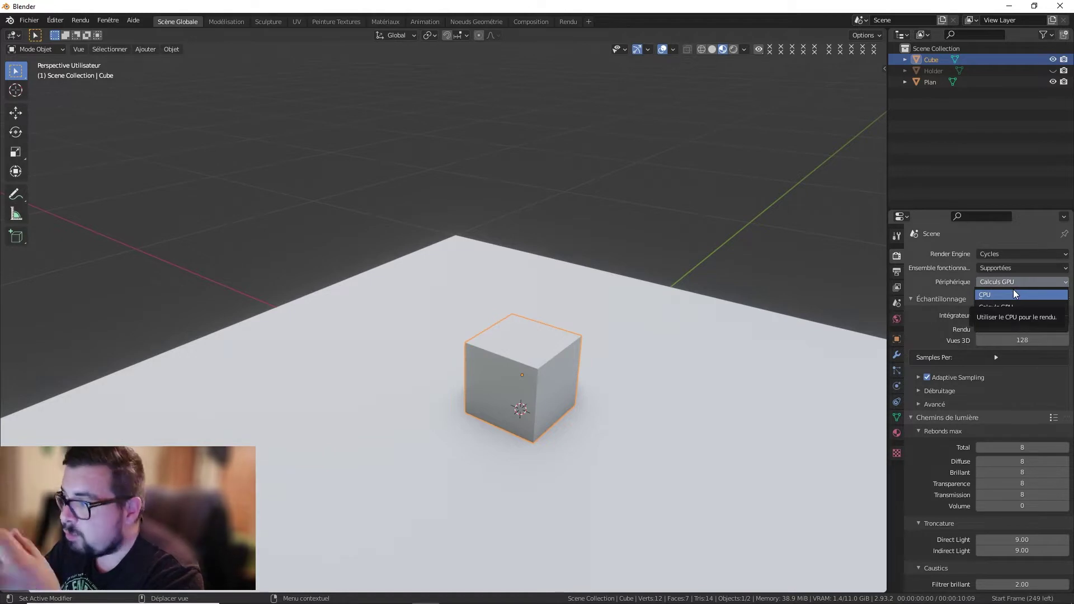
pyautogui.click(1013, 290)
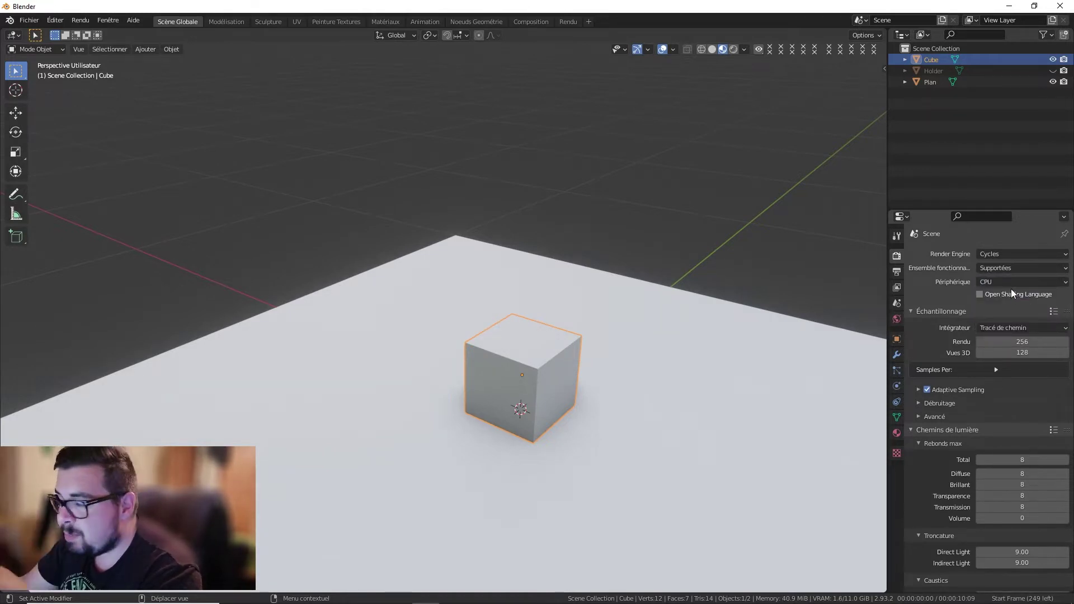
pyautogui.click(1015, 279)
pyautogui.click(1011, 302)
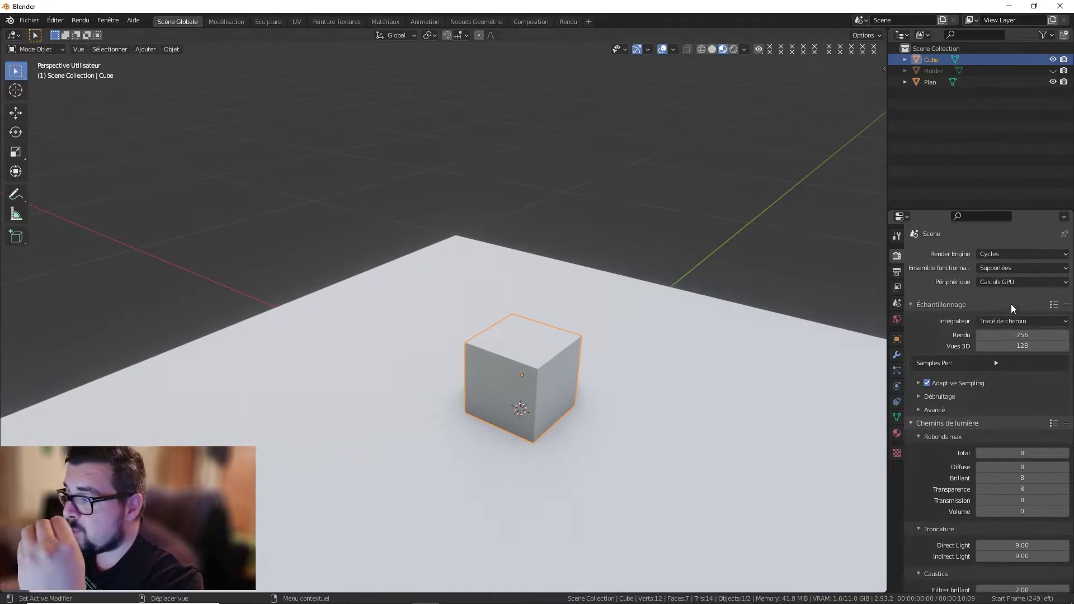
# Step: Open the system preferences, try OptiX for the Cycles render devices and return to CUDA
pyautogui.click(60, 21)
pyautogui.click(90, 179)
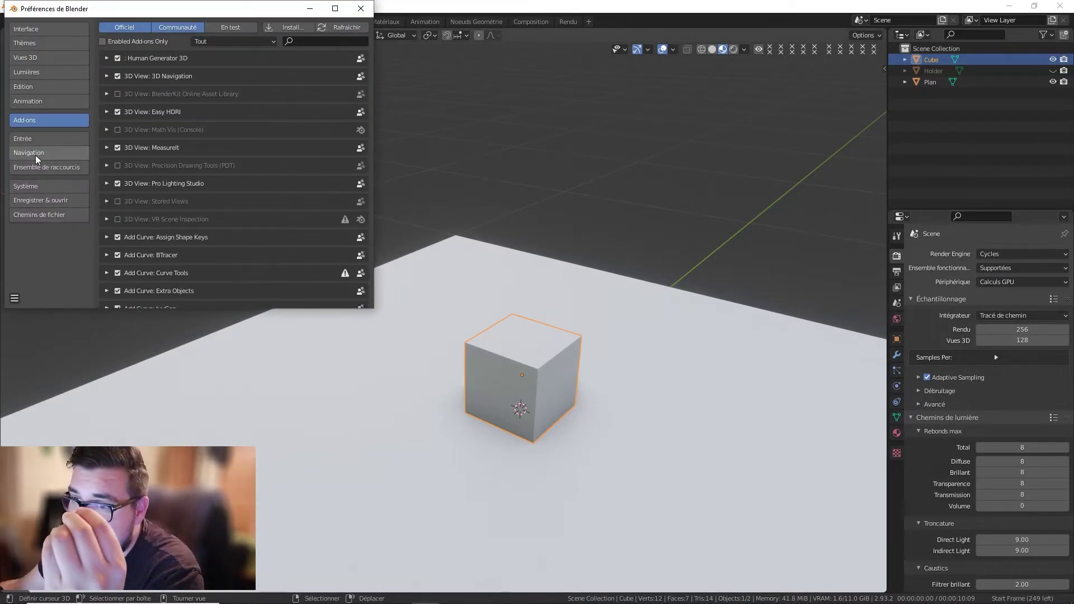
pyautogui.click(39, 183)
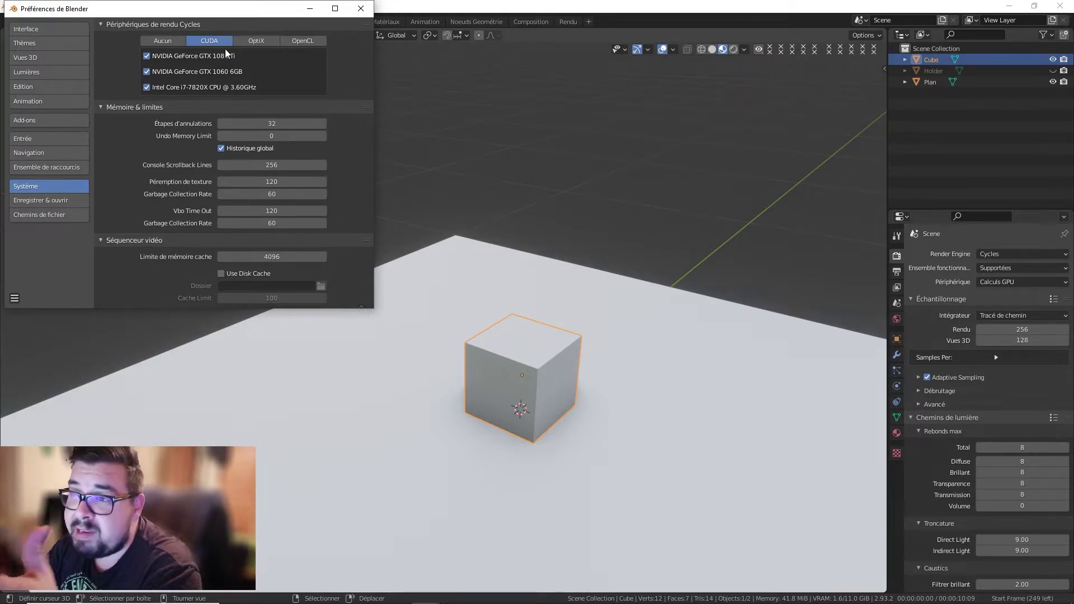
pyautogui.click(247, 42)
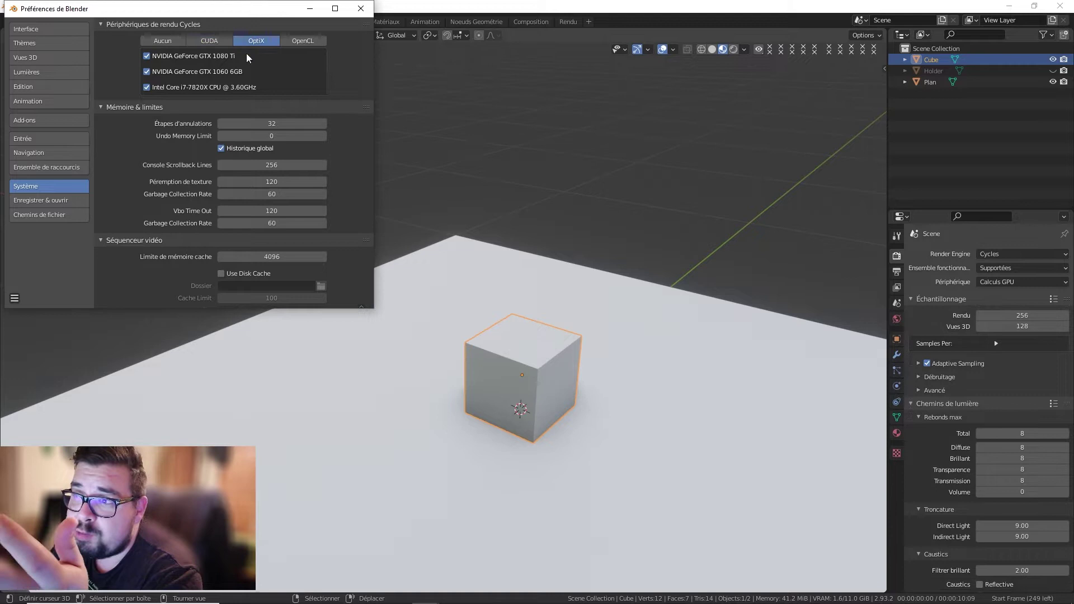
pyautogui.click(216, 39)
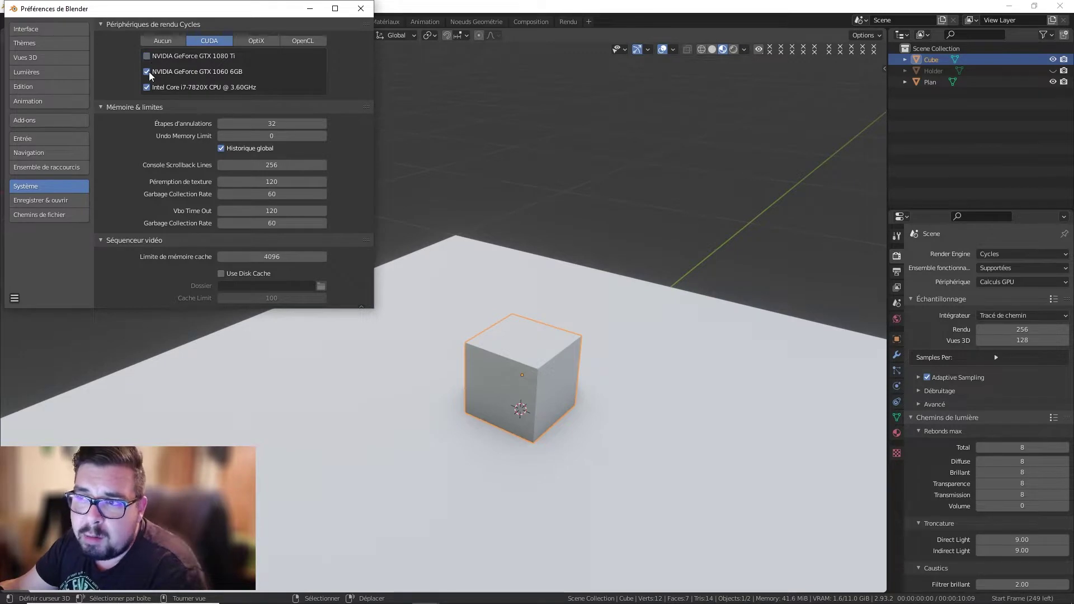
# Step: Disable the GTX 1060 6GB and the Intel CPU, enable the GTX 1080 Ti for CUDA rendering, and close the preferences
pyautogui.moveTo(148, 72); pyautogui.dragTo(149, 83)
pyautogui.click(149, 57)
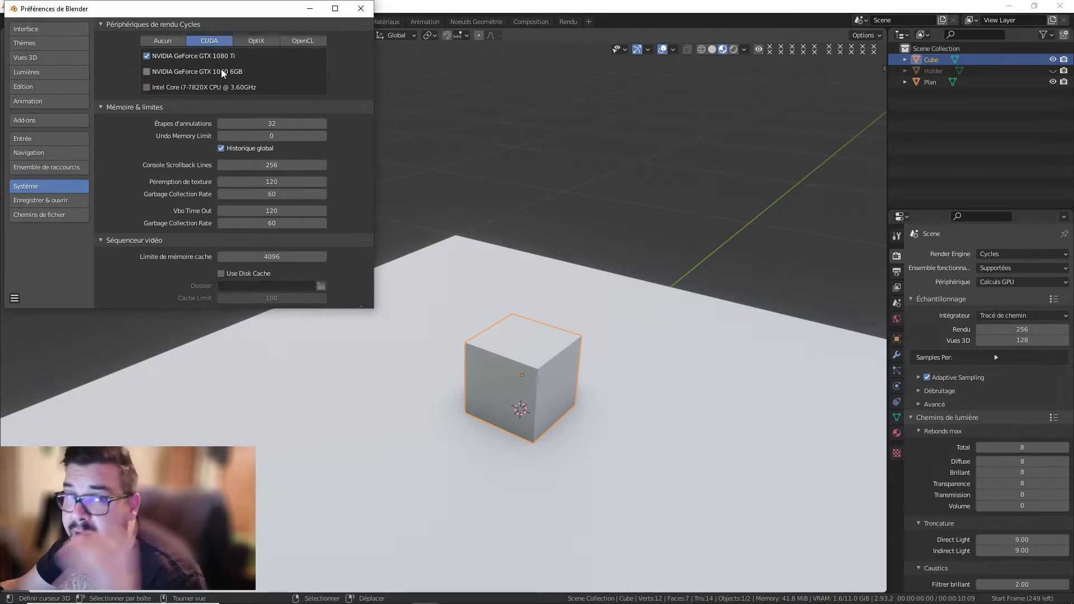
pyautogui.click(361, 10)
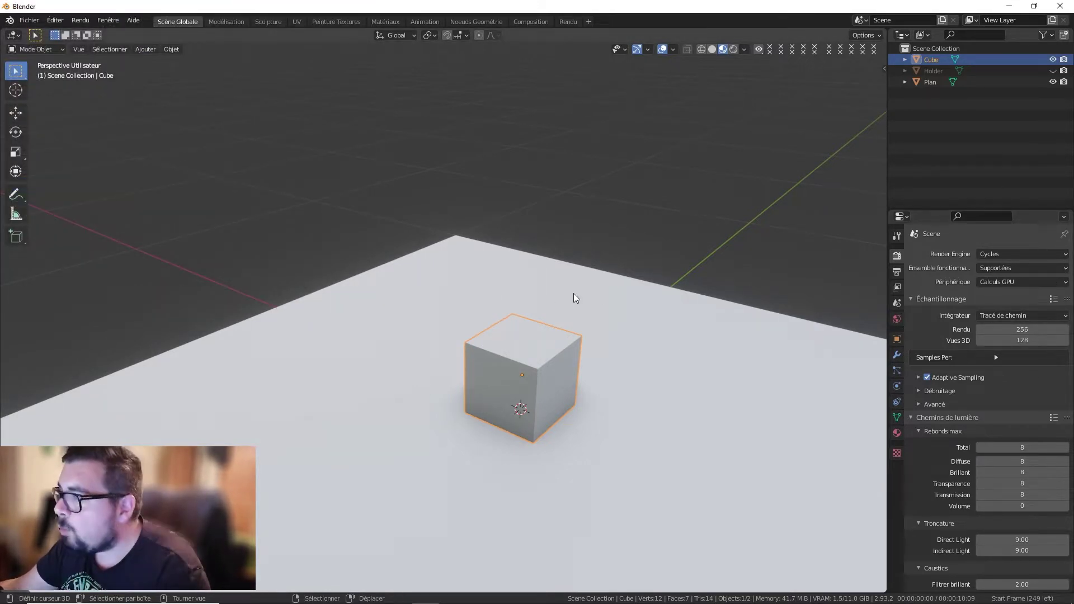
# Step: Add a camera to the scene and look through it
pyautogui.moveTo(565, 313)
pyautogui.mouseDown(button='middle')
pyautogui.moveTo(584, 305)
pyautogui.moveTo(554, 327)
pyautogui.mouseUp(button='middle')
pyautogui.hotkey('shift', 'a')
pyautogui.moveTo(555, 327)
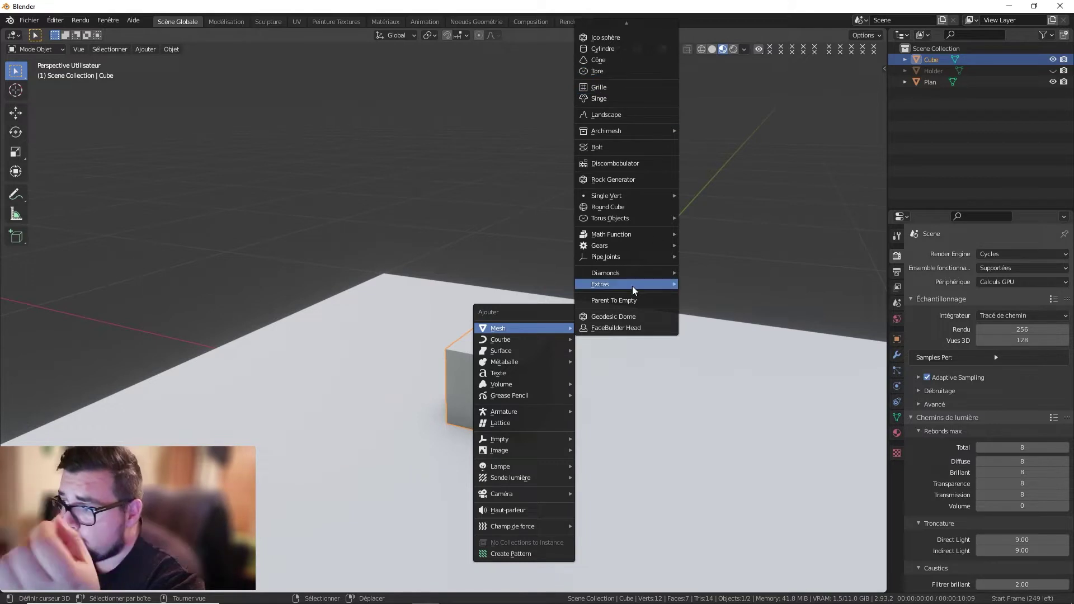
pyautogui.moveTo(525, 493)
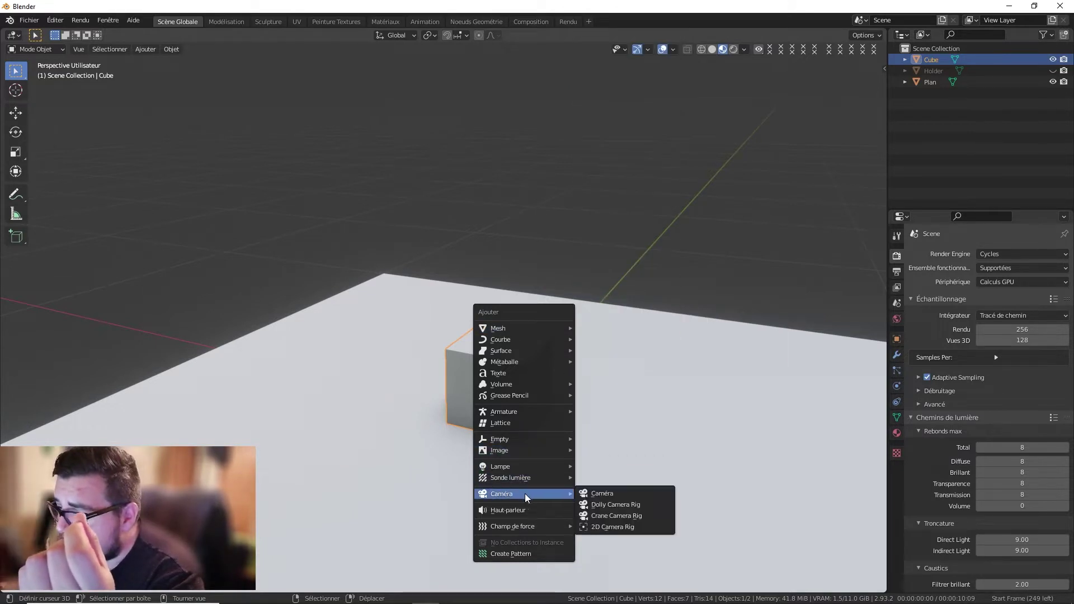
pyautogui.click(617, 498)
pyautogui.press('KP_0')
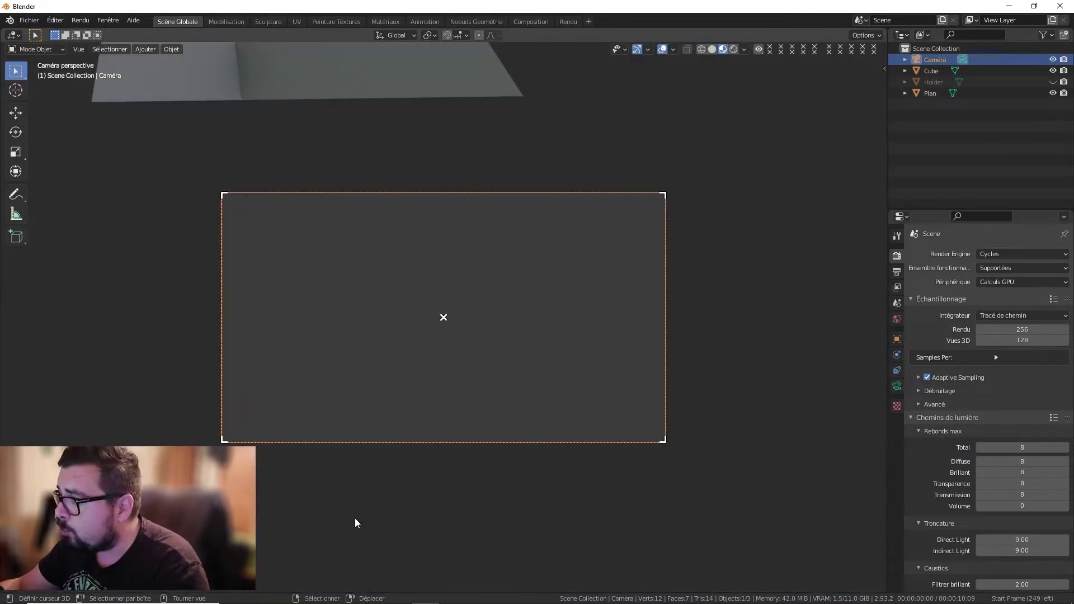
# Step: Lock the camera to the view and frame the cube from a slightly raised corner angle
pyautogui.press('n')
pyautogui.click(881, 111)
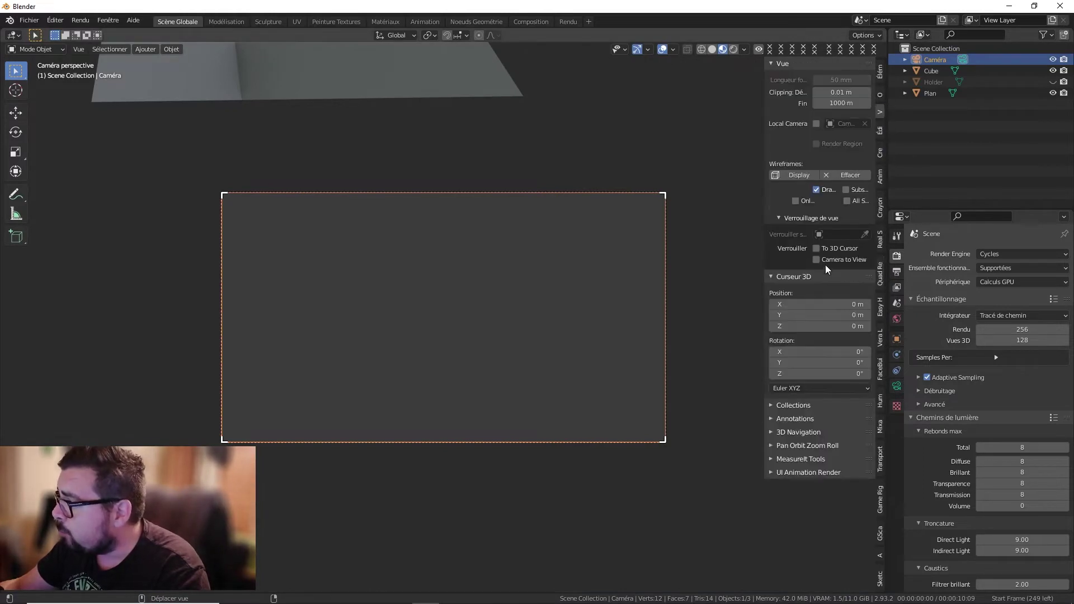
pyautogui.click(824, 260)
pyautogui.press('n')
pyautogui.scroll(-7, 447, 256)
pyautogui.scroll(8, 447, 260)
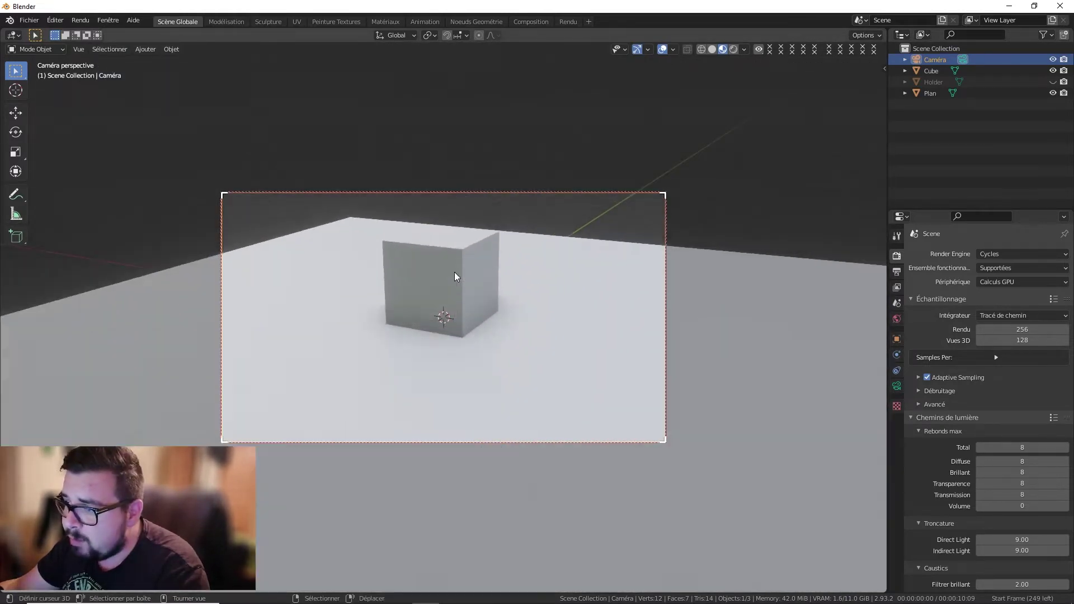
pyautogui.moveTo(461, 288); pyautogui.dragTo(510, 262, button='middle')
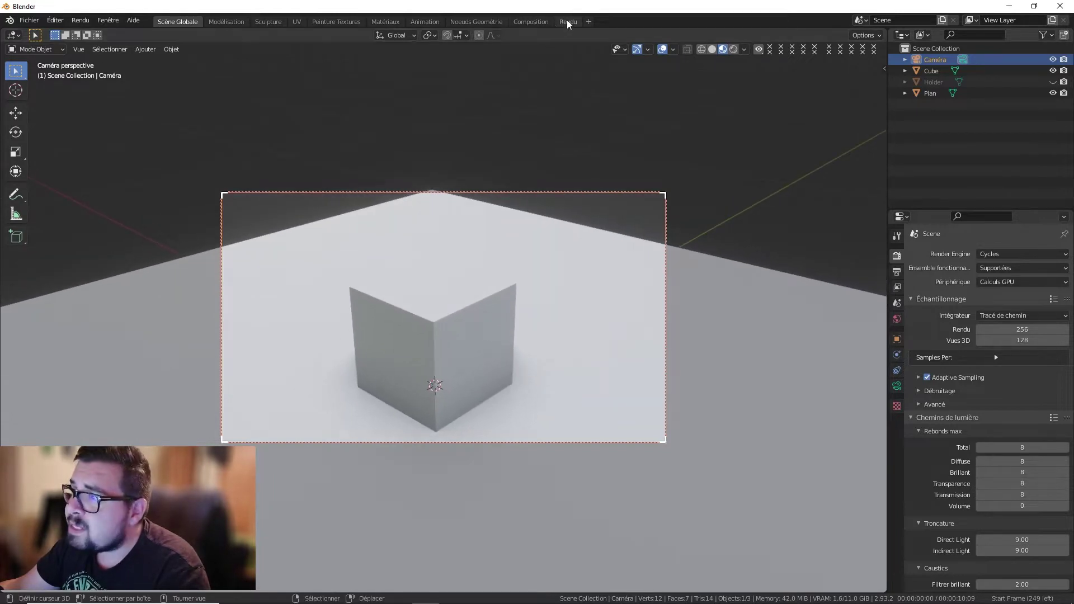
# Step: Switch to the Rendu workspace and render a still image of the active scene
pyautogui.click(567, 21)
pyautogui.click(394, 34)
pyautogui.click(358, 66)
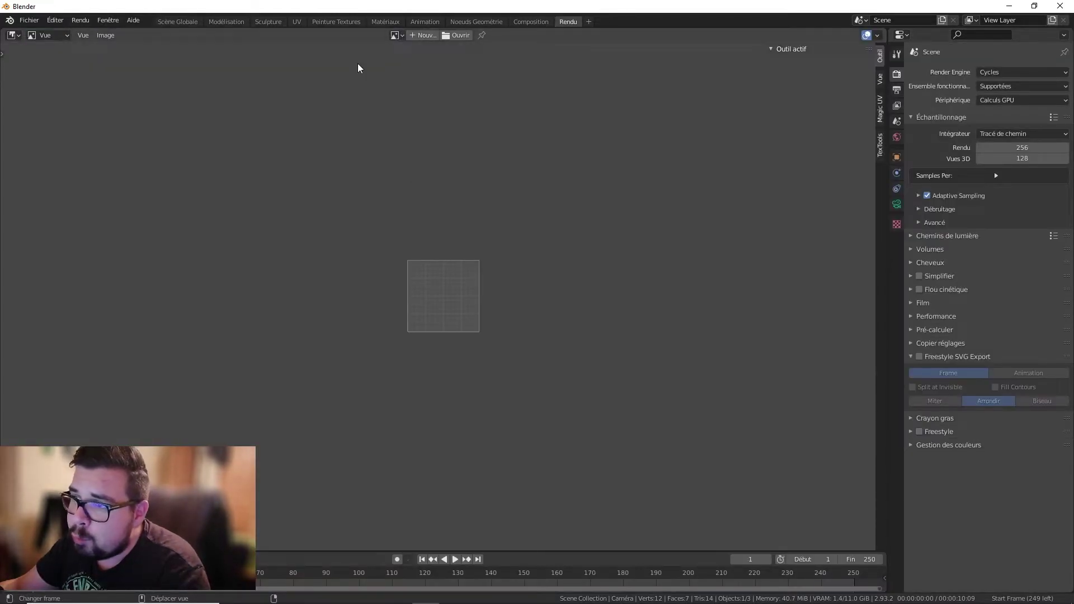
pyautogui.click(88, 21)
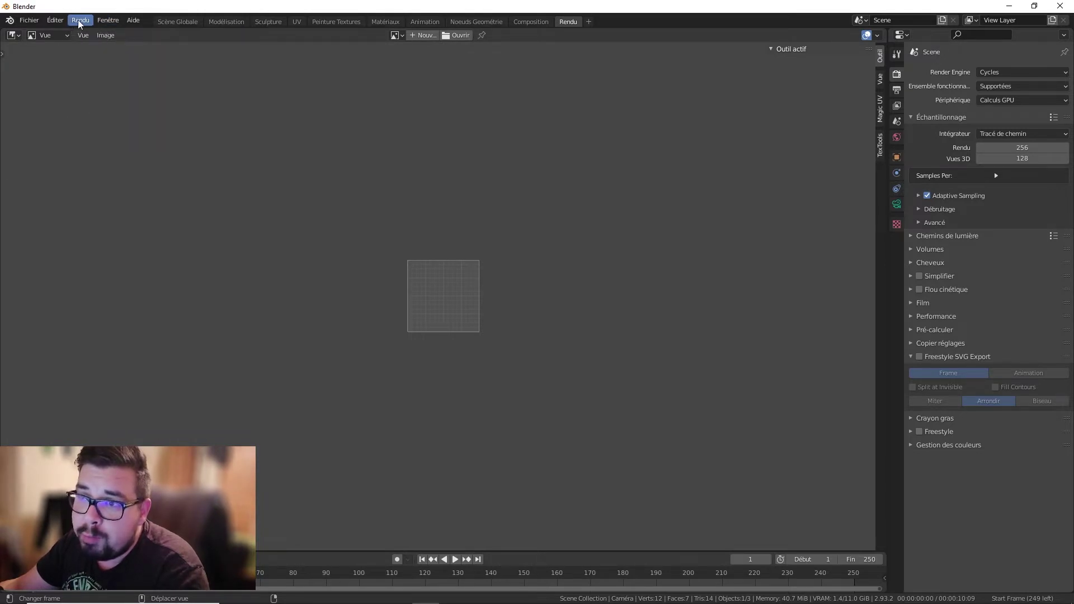
pyautogui.click(80, 23)
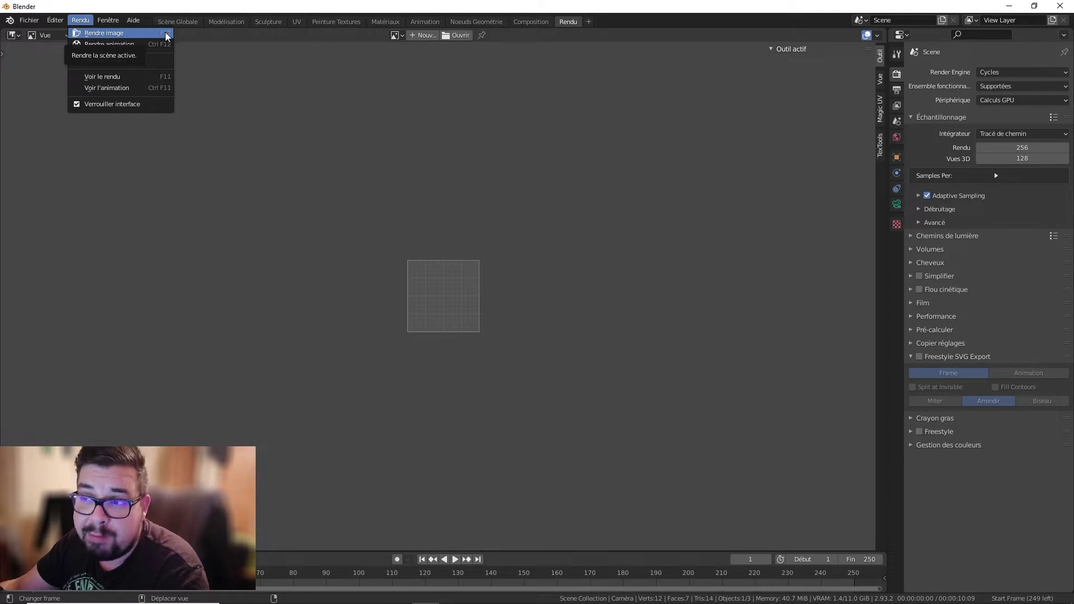
pyautogui.click(136, 33)
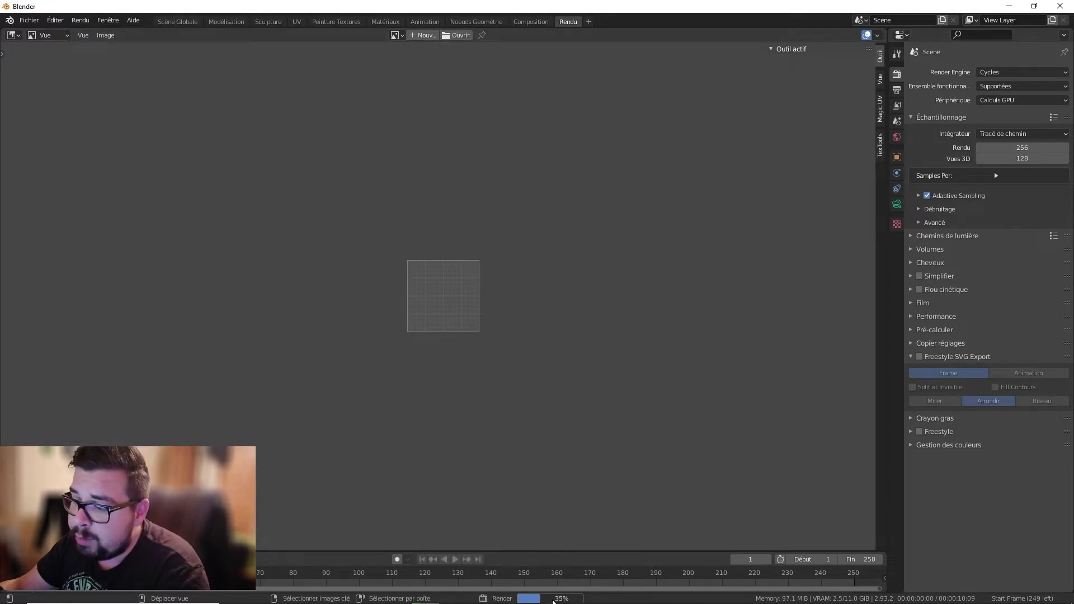
# Step: Display the Render Result image in the image editor
pyautogui.moveTo(551, 603)
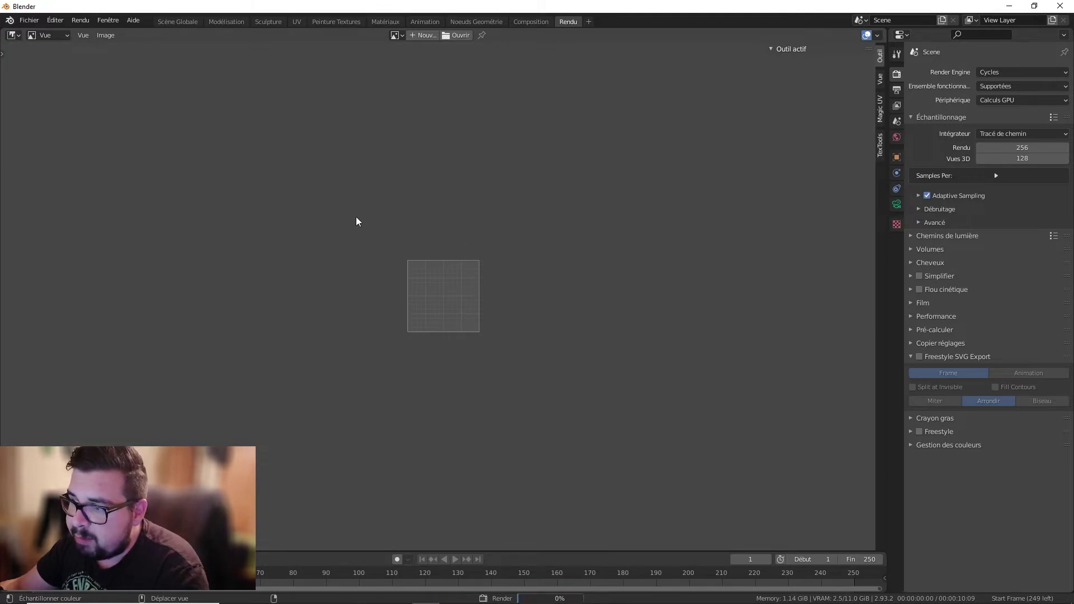
pyautogui.click(396, 36)
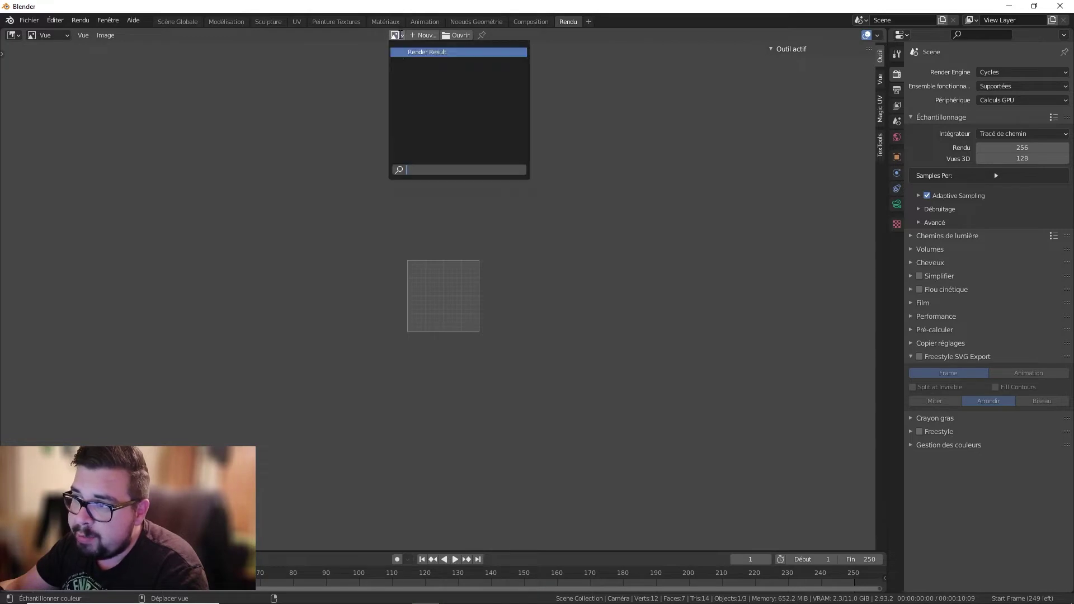
pyautogui.click(425, 52)
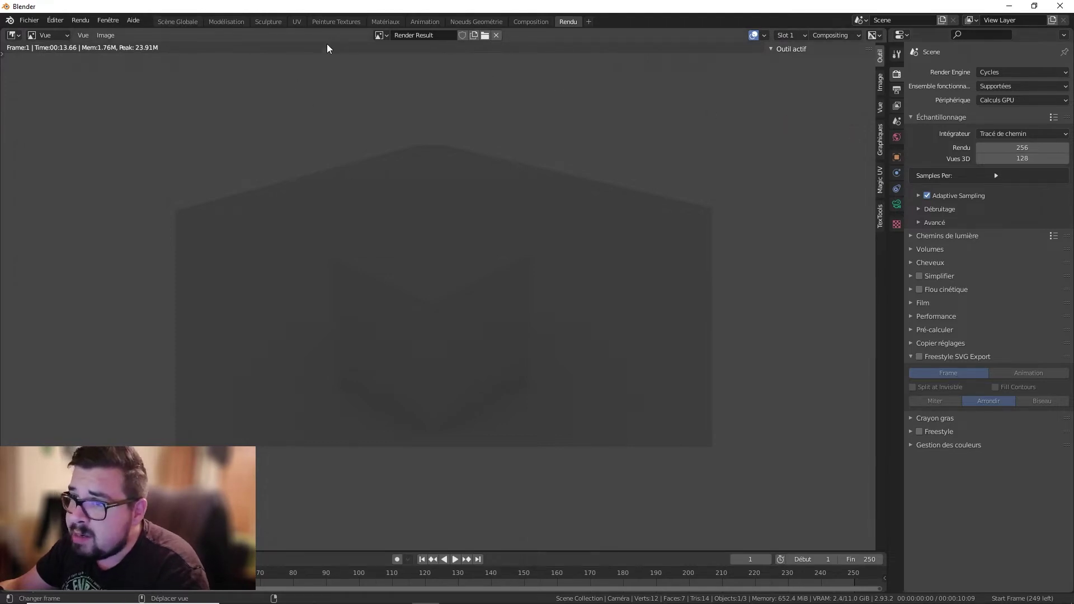
# Step: Return to the Scène Globale workspace and set the render samples to 3000
pyautogui.click(176, 21)
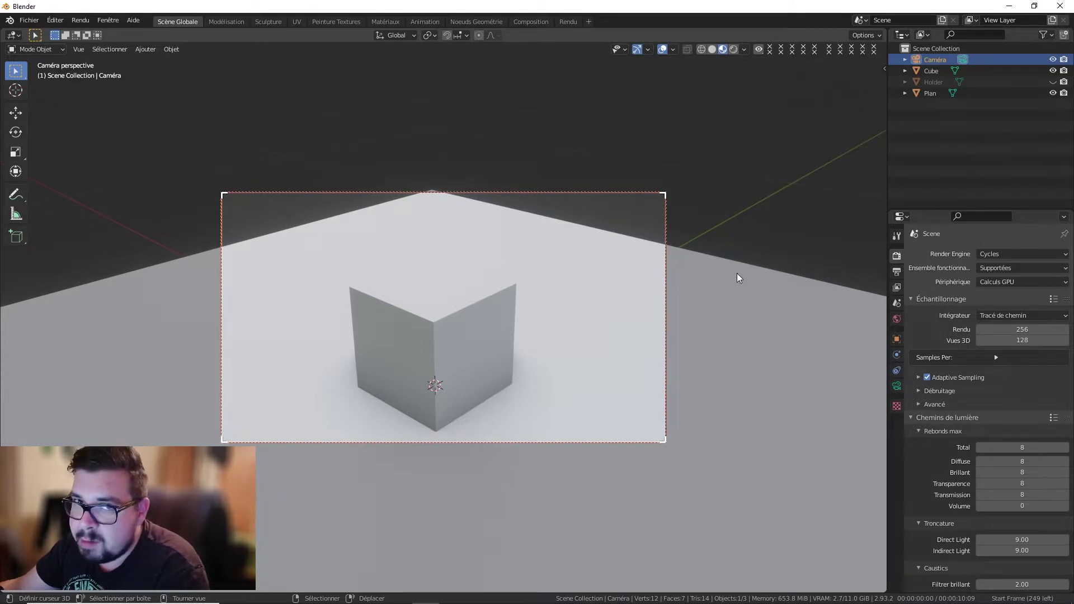
pyautogui.click(1024, 329)
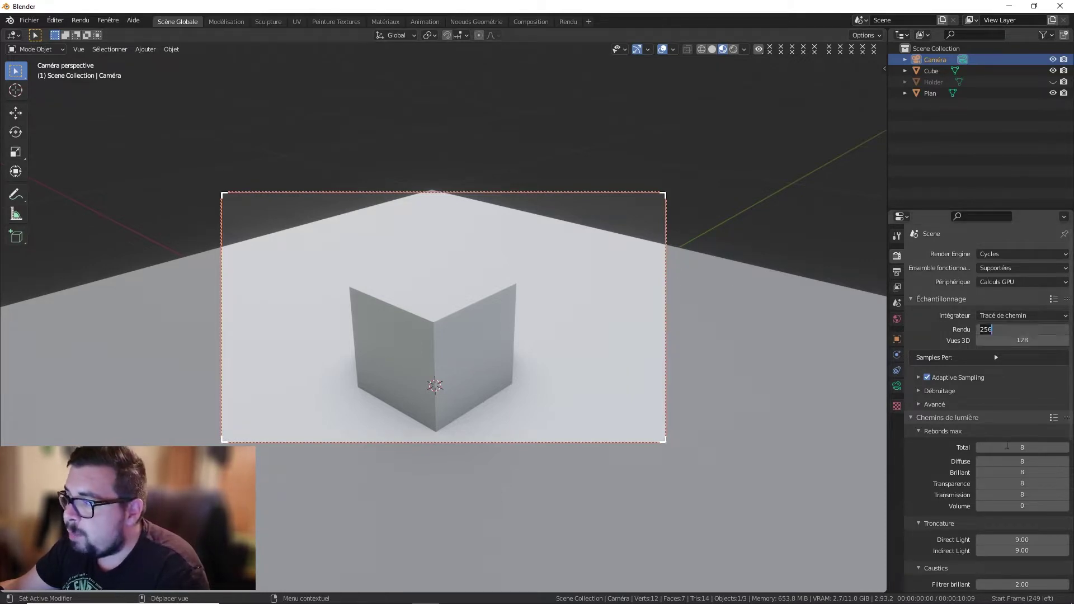
pyautogui.write('3000')
pyautogui.press('Return')
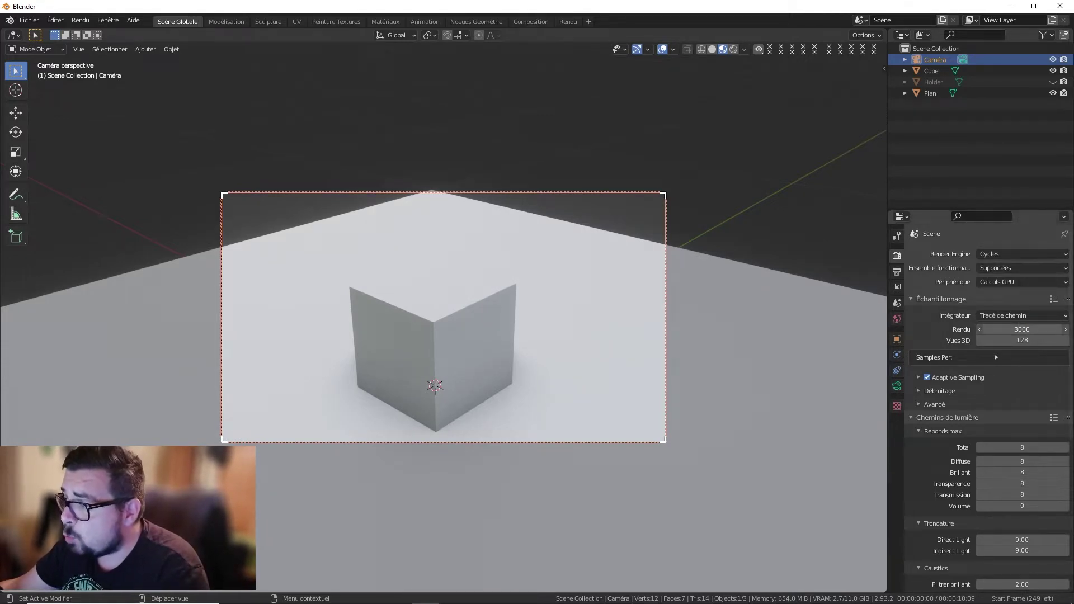
# Step: Try render sample values of 32 and 4000
pyautogui.click(1022, 330)
pyautogui.write('32')
pyautogui.press('Return')
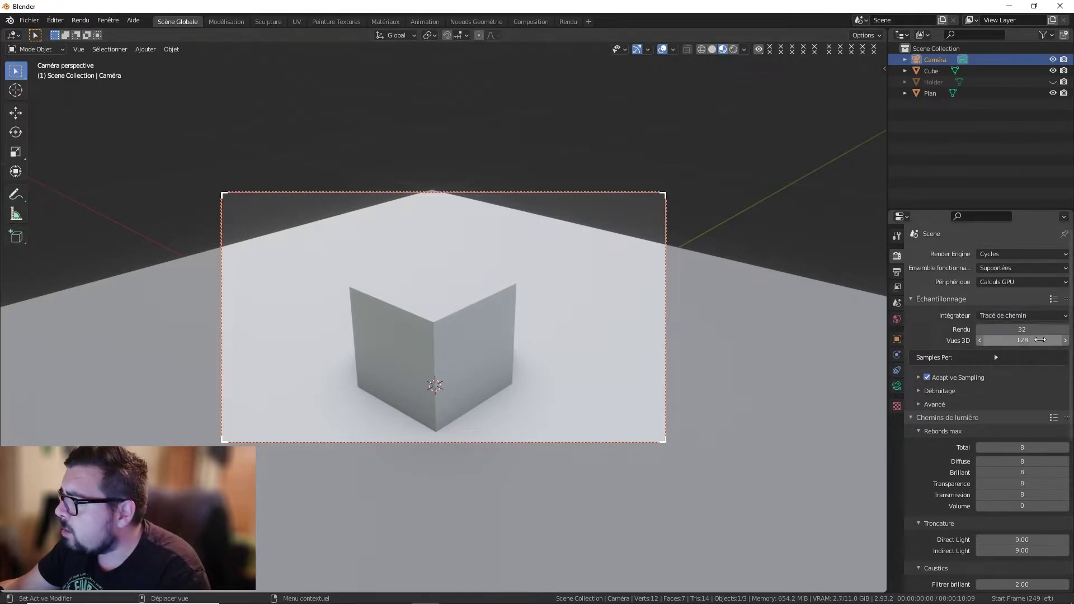
pyautogui.click(1021, 329)
pyautogui.write('4000')
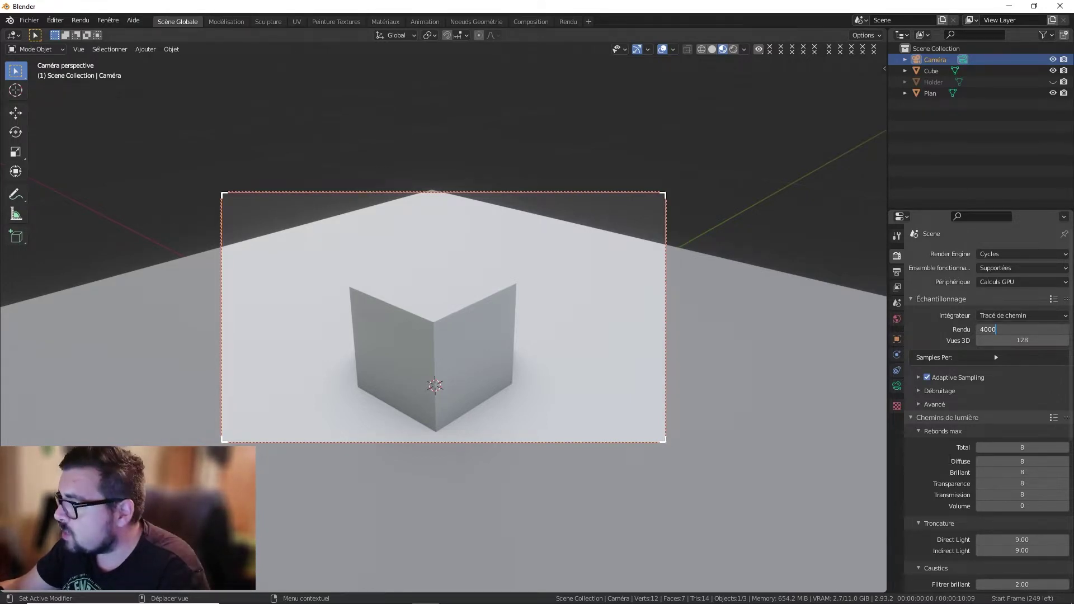
pyautogui.click(933, 339)
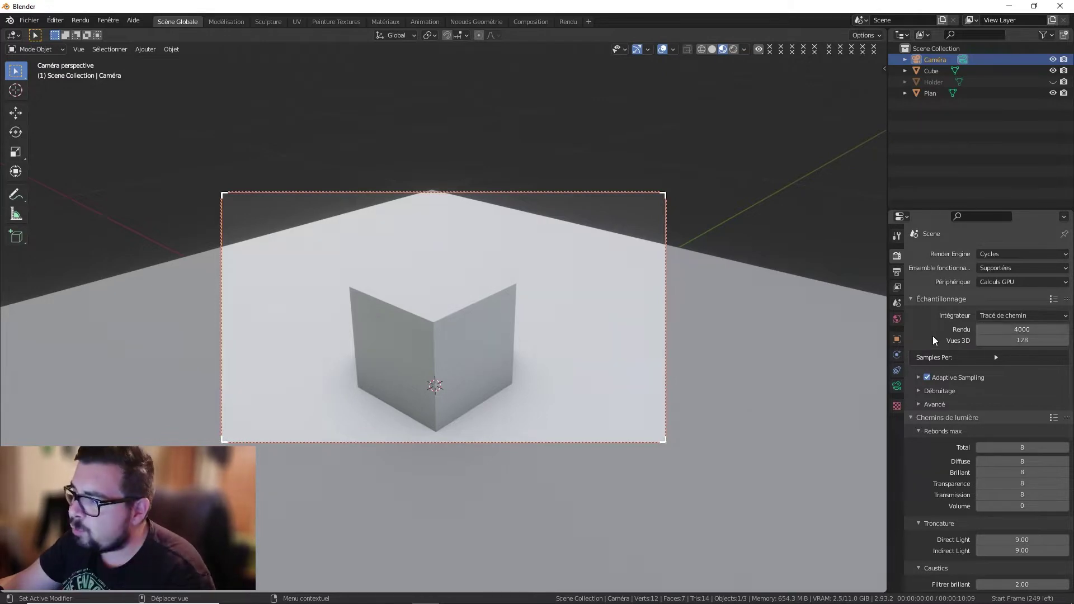
# Step: Set the render samples to 256 and check the per-view-layer sample settings
pyautogui.click(1033, 330)
pyautogui.write('256')
pyautogui.press('Return')
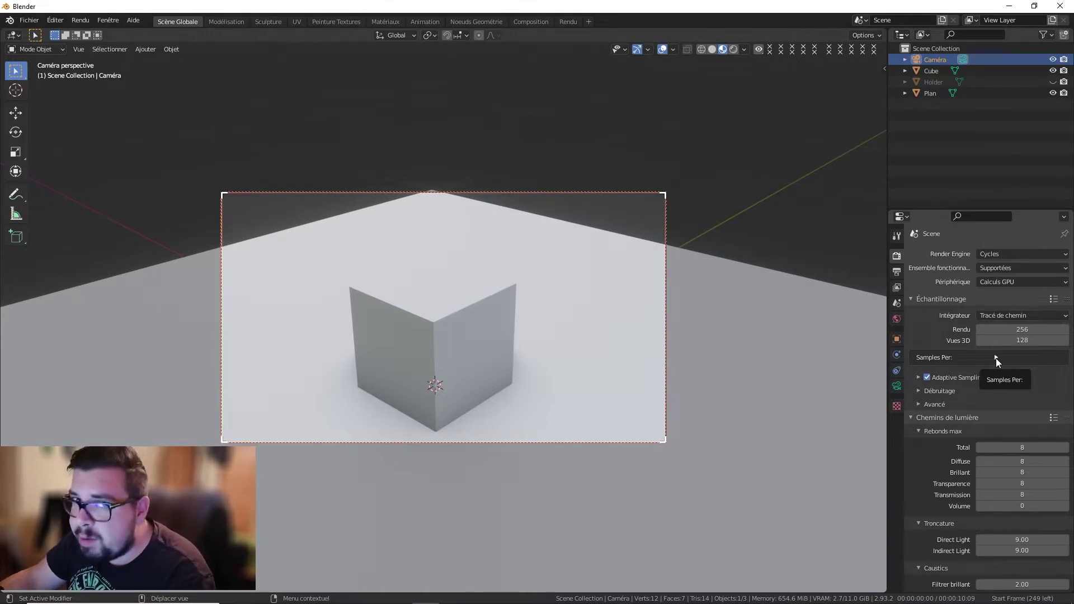
pyautogui.click(995, 358)
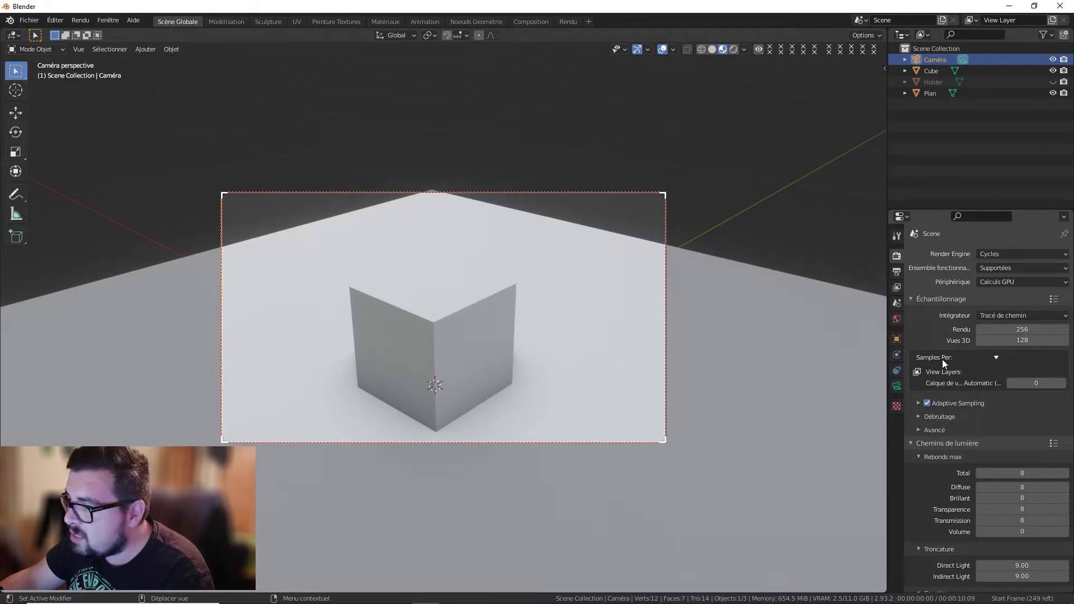
pyautogui.click(999, 356)
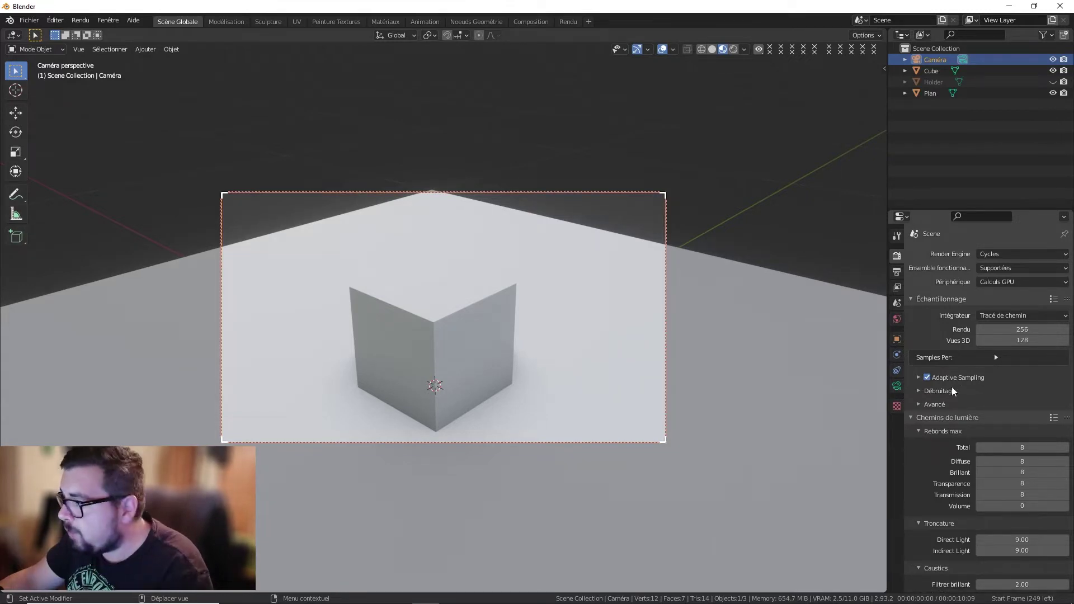
# Step: Expand the adaptive sampling and denoising settings, and enable OpenImageDenoise for both the final render and the 3D views
pyautogui.click(970, 382)
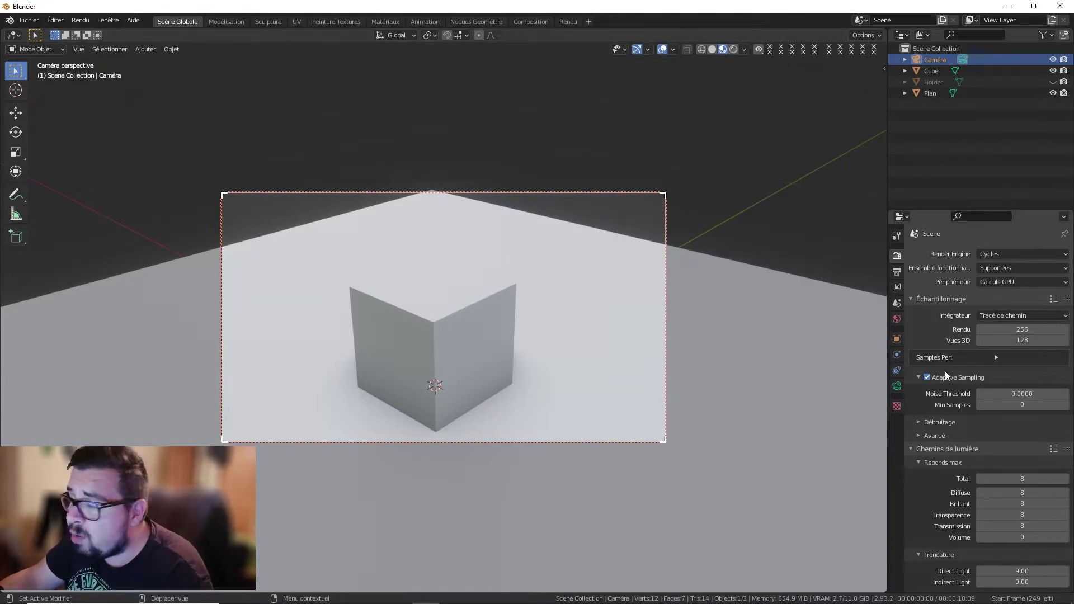
pyautogui.scroll(-1, 945, 375)
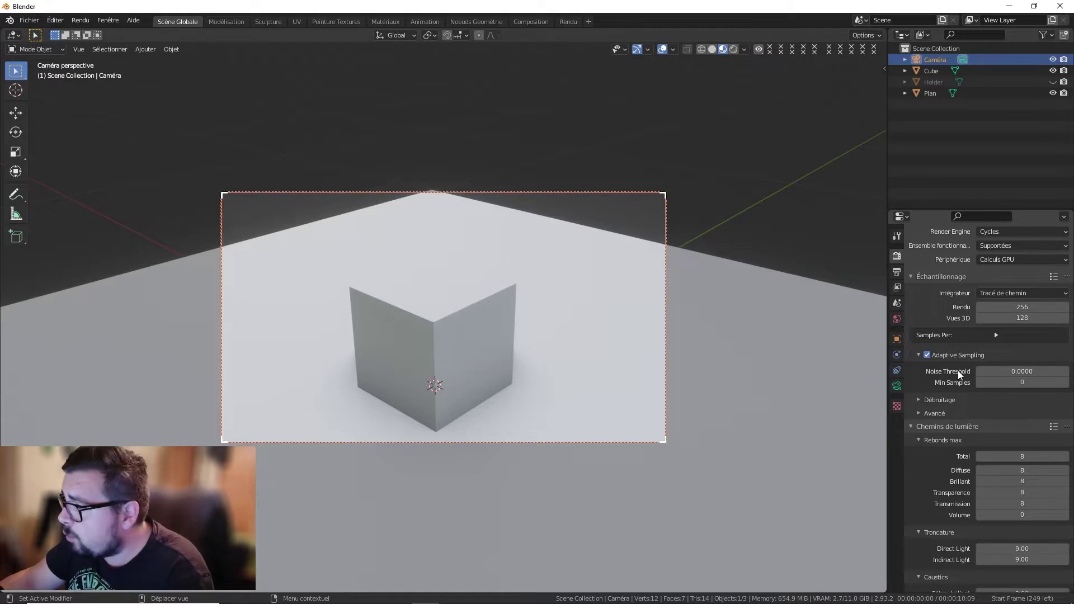
pyautogui.click(922, 400)
pyautogui.scroll(-1, 981, 402)
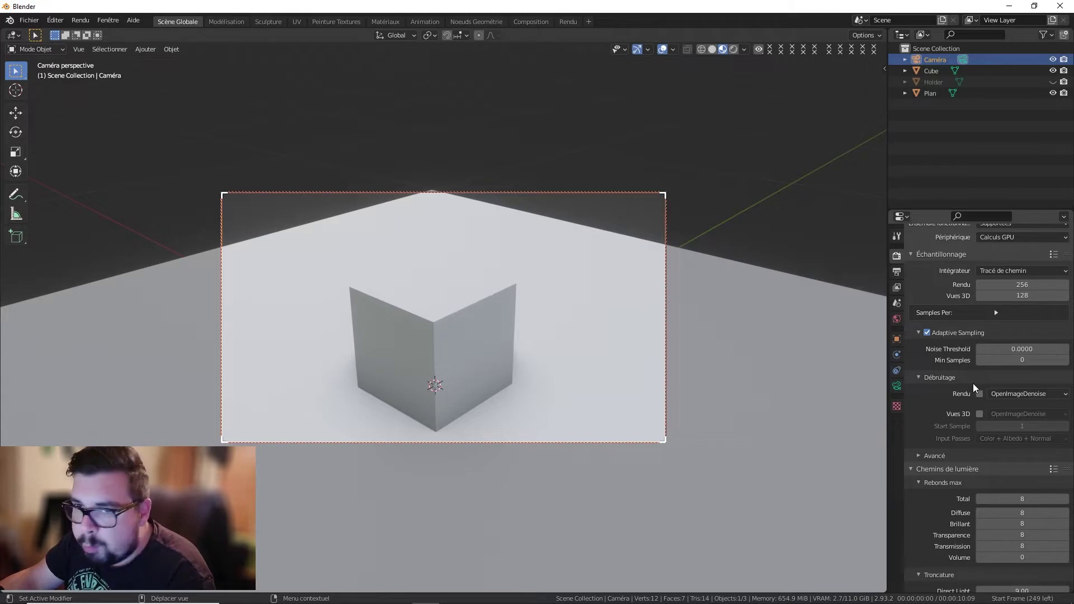
pyautogui.click(979, 414)
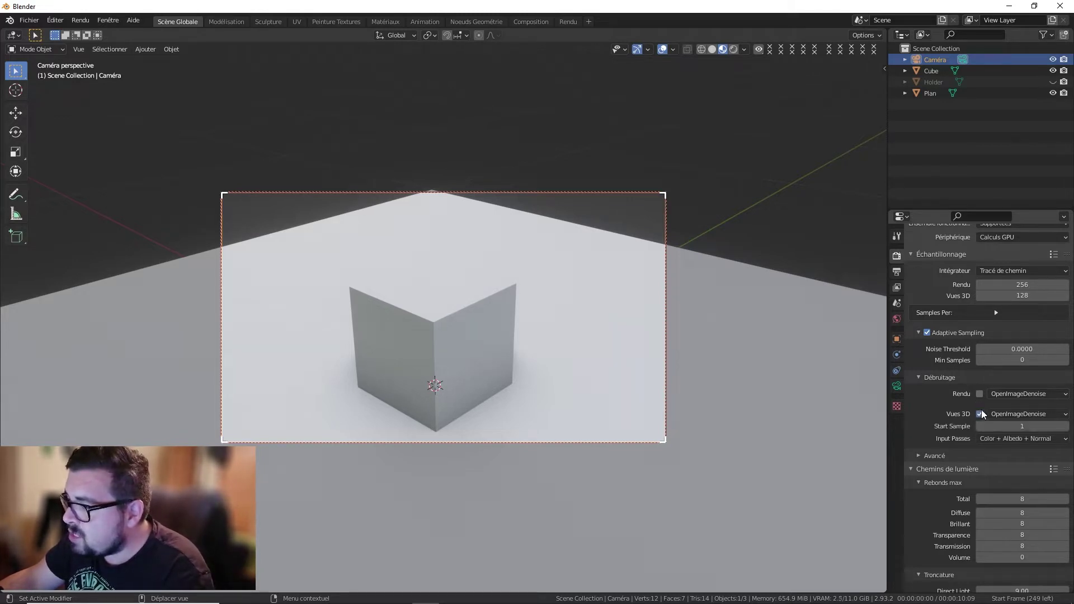
pyautogui.click(979, 394)
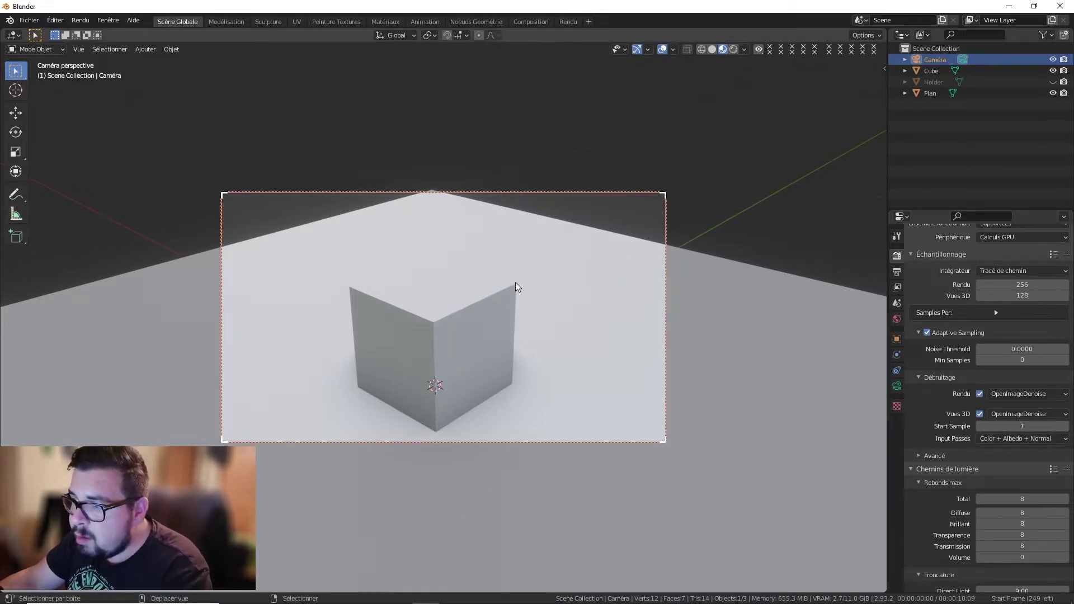
# Step: Switch the camera view to rendered shading and reframe the cube
pyautogui.moveTo(527, 271); pyautogui.dragTo(668, 194, button='middle')
pyautogui.click(733, 50)
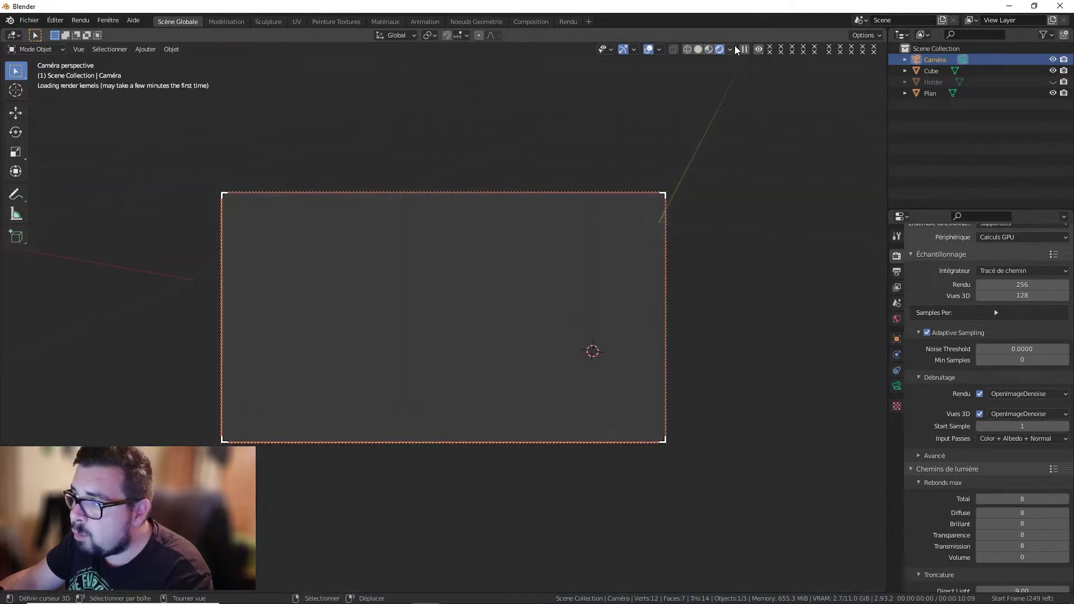
pyautogui.moveTo(625, 262); pyautogui.dragTo(602, 259, button='middle')
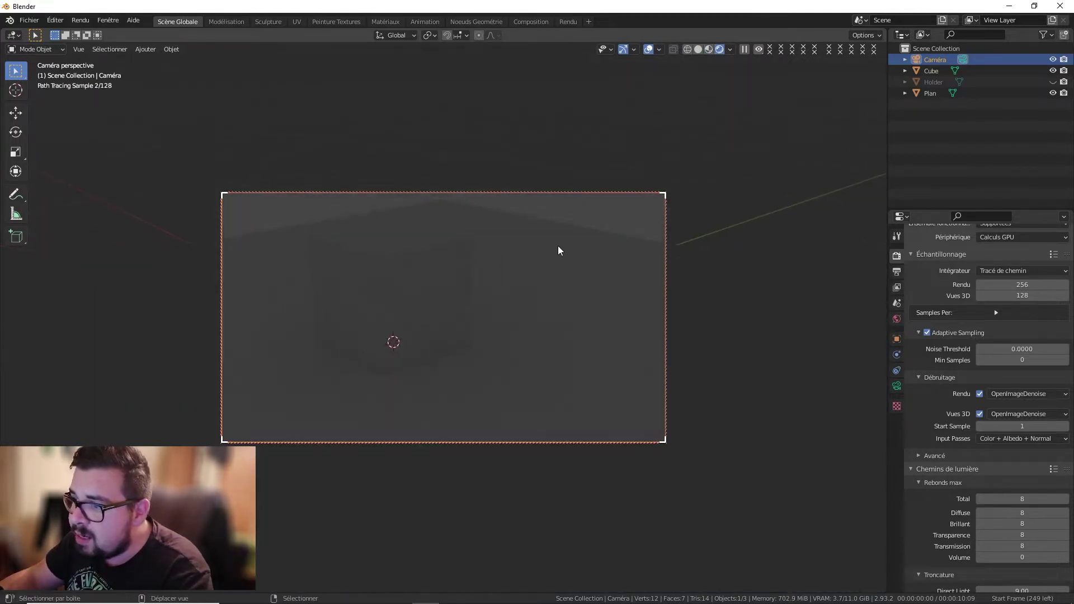
# Step: Add a Sun light to the scene and raise it vertically above the cube
pyautogui.hotkey('shift', 'a')
pyautogui.moveTo(561, 251)
pyautogui.moveTo(554, 219)
pyautogui.click(615, 243)
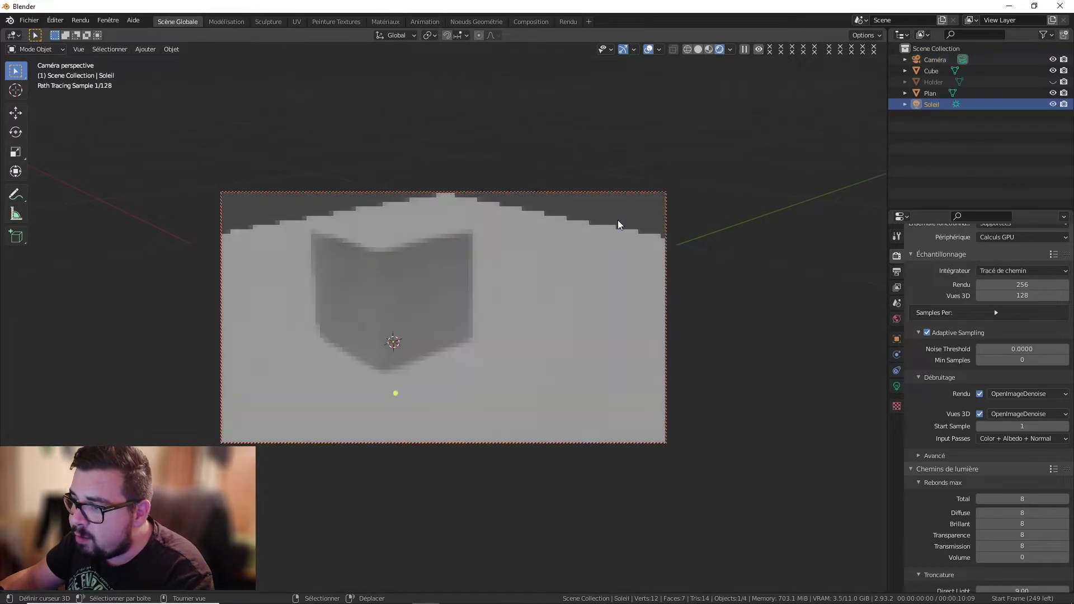
pyautogui.press('g')
pyautogui.press('z')
pyautogui.click(589, 92)
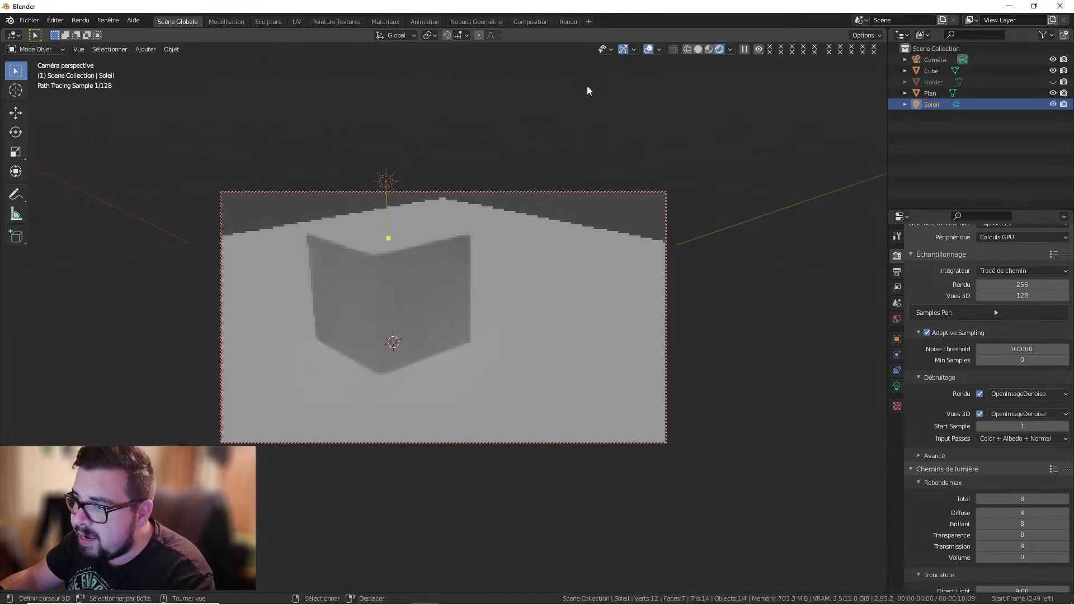
pyautogui.moveTo(516, 209); pyautogui.dragTo(518, 233, button='middle')
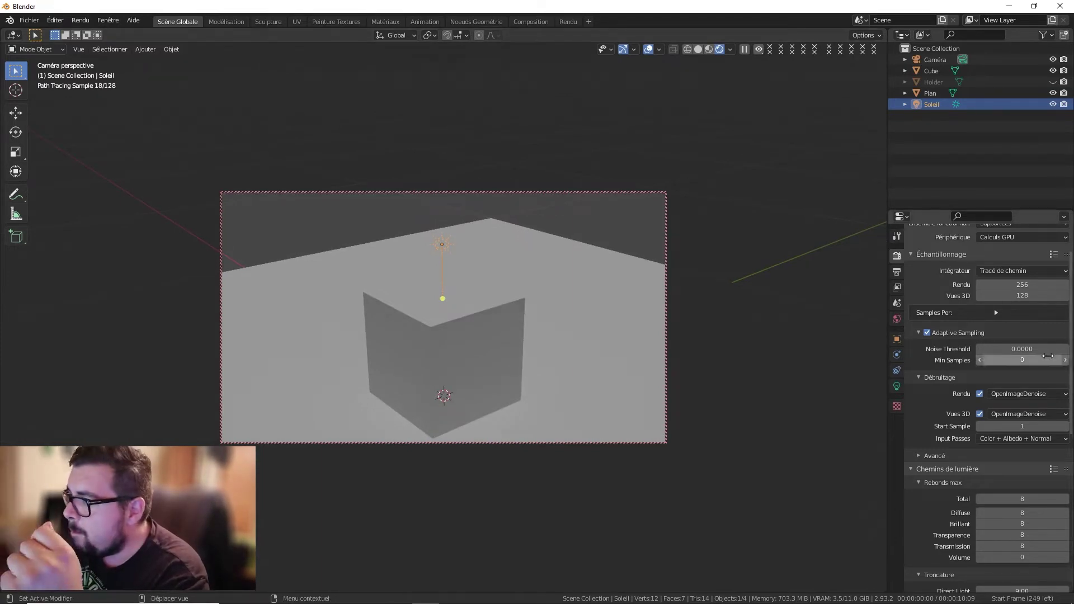
# Step: Set the 3D view samples to 32 and the viewport denoising start sample to 32
pyautogui.scroll(1, 1030, 332)
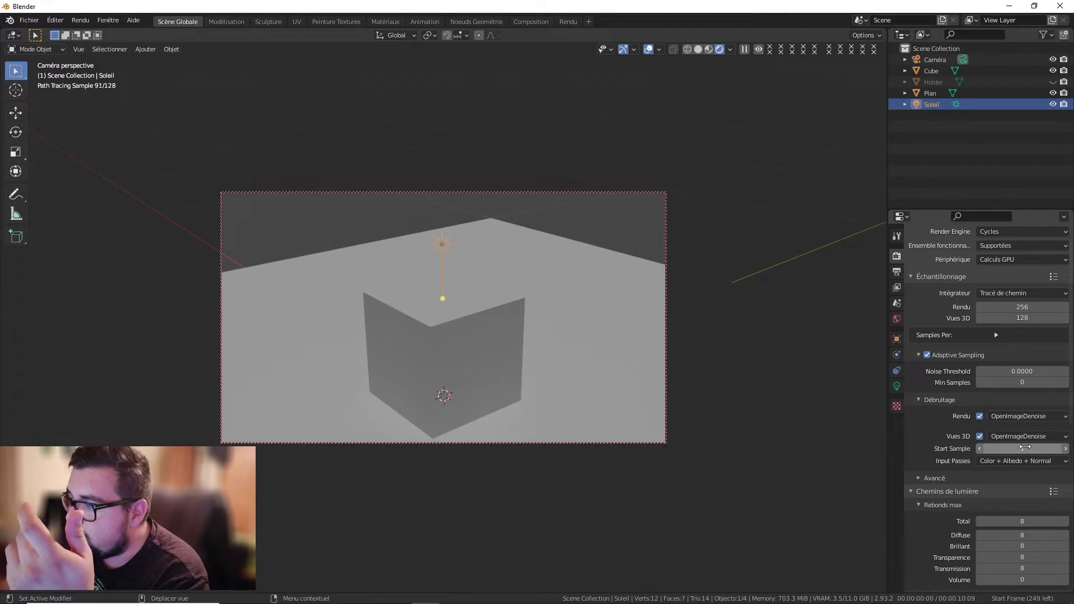
pyautogui.click(1025, 318)
pyautogui.write('32')
pyautogui.press('Return')
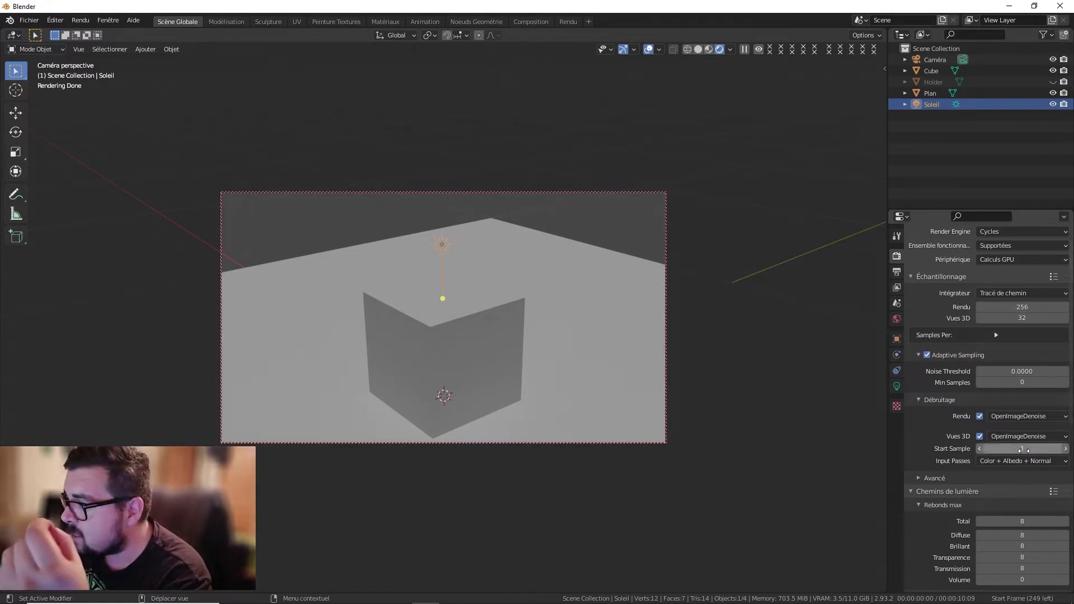
pyautogui.click(1024, 448)
pyautogui.write('32')
pyautogui.press('Return')
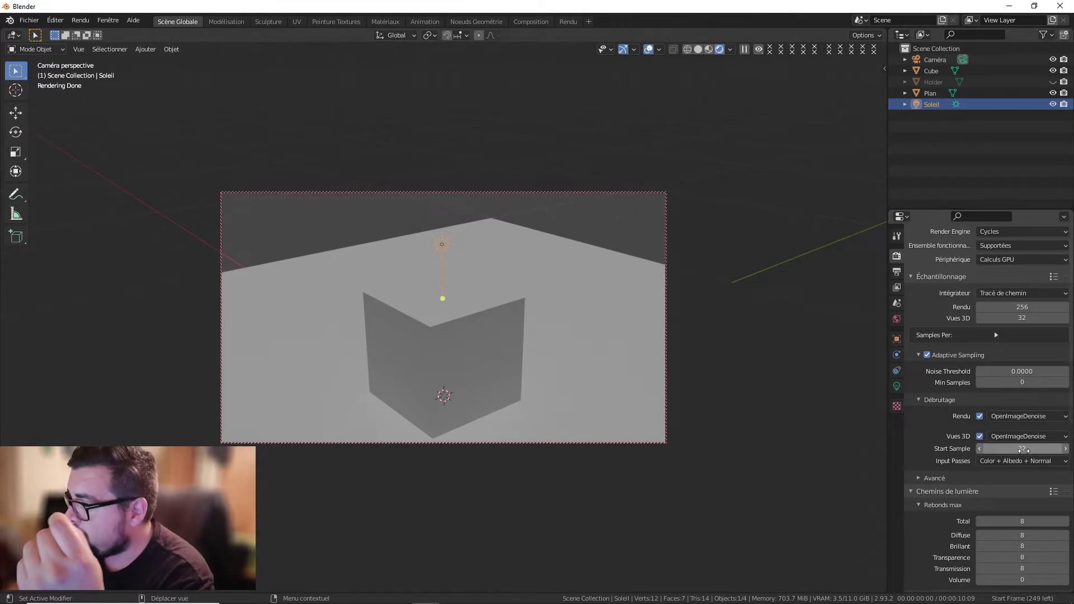
pyautogui.scroll(-2, 144, 119)
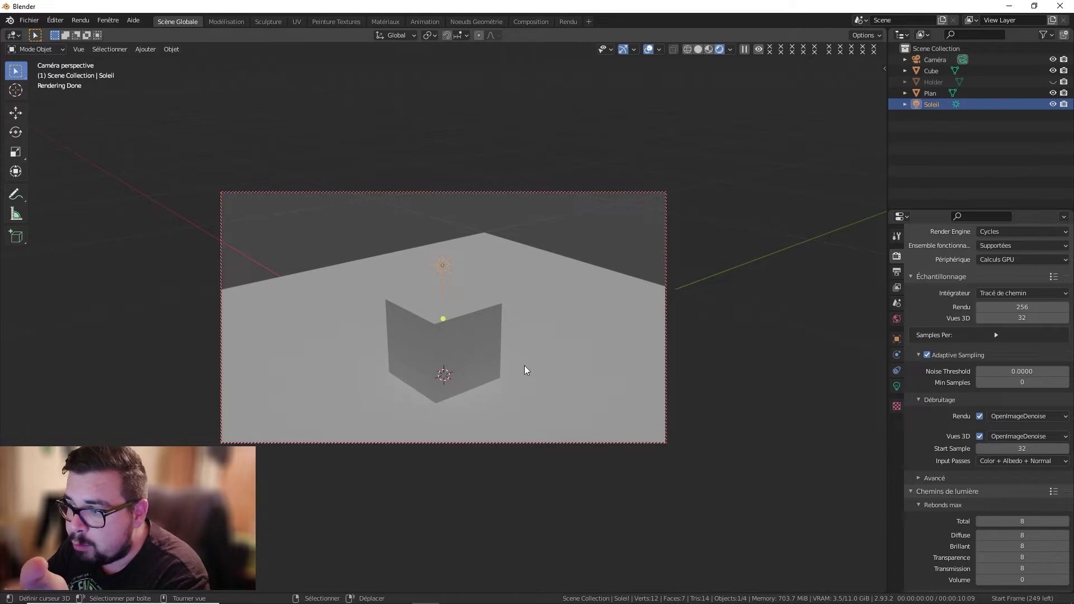
pyautogui.press('g')
pyautogui.moveTo(523, 349)
pyautogui.mouseDown(button='middle')
pyautogui.moveTo(538, 340)
pyautogui.moveTo(504, 349)
pyautogui.mouseUp(button='middle')
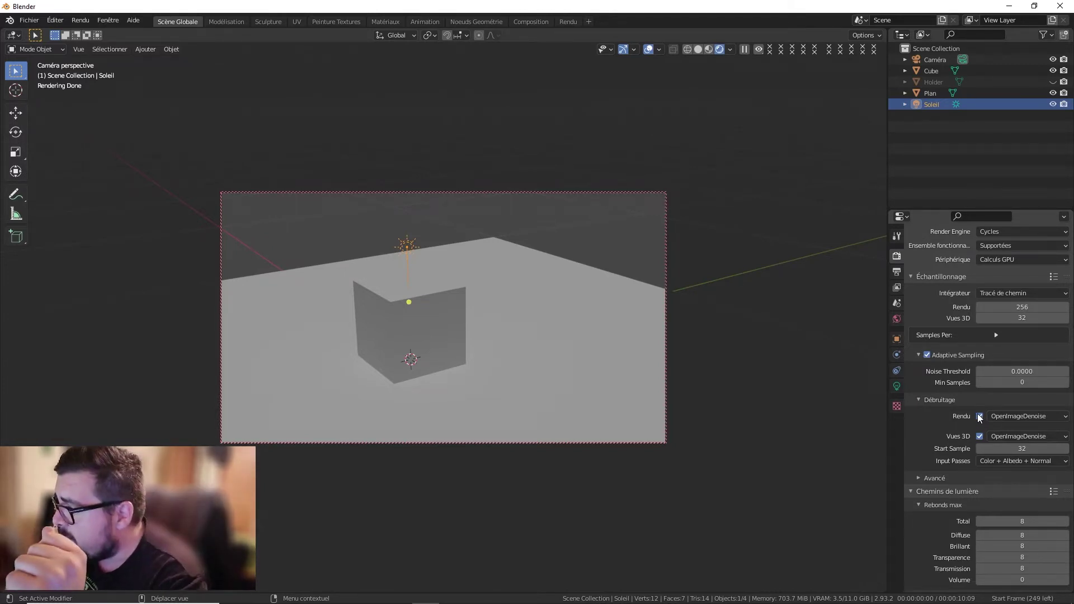
# Step: Disable denoising for the render and the 3D views, and check the advanced sampling settings
pyautogui.click(979, 436)
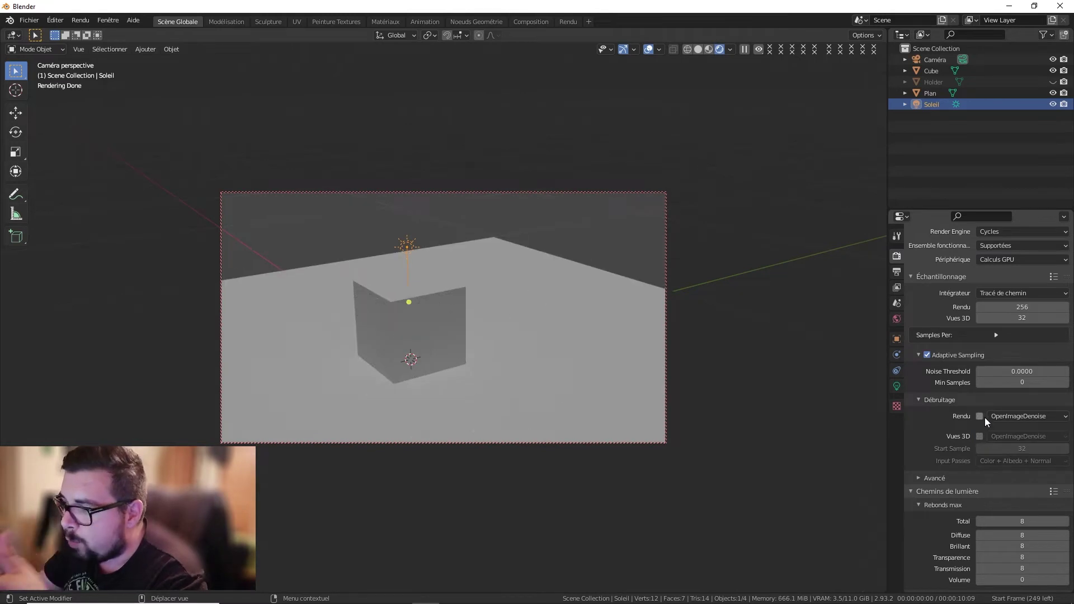
pyautogui.click(939, 402)
pyautogui.click(932, 414)
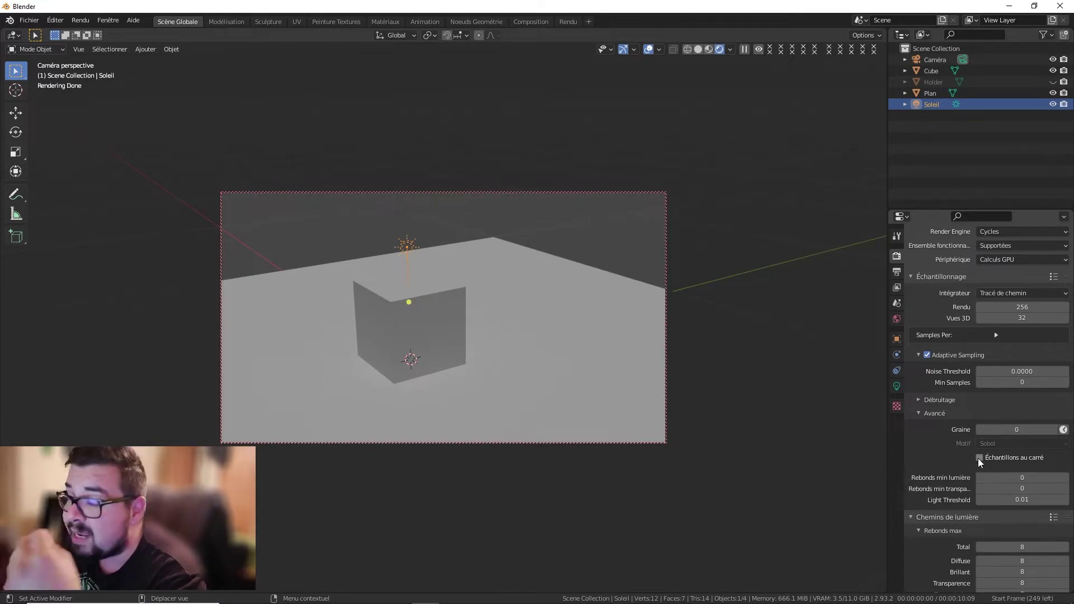
pyautogui.click(934, 412)
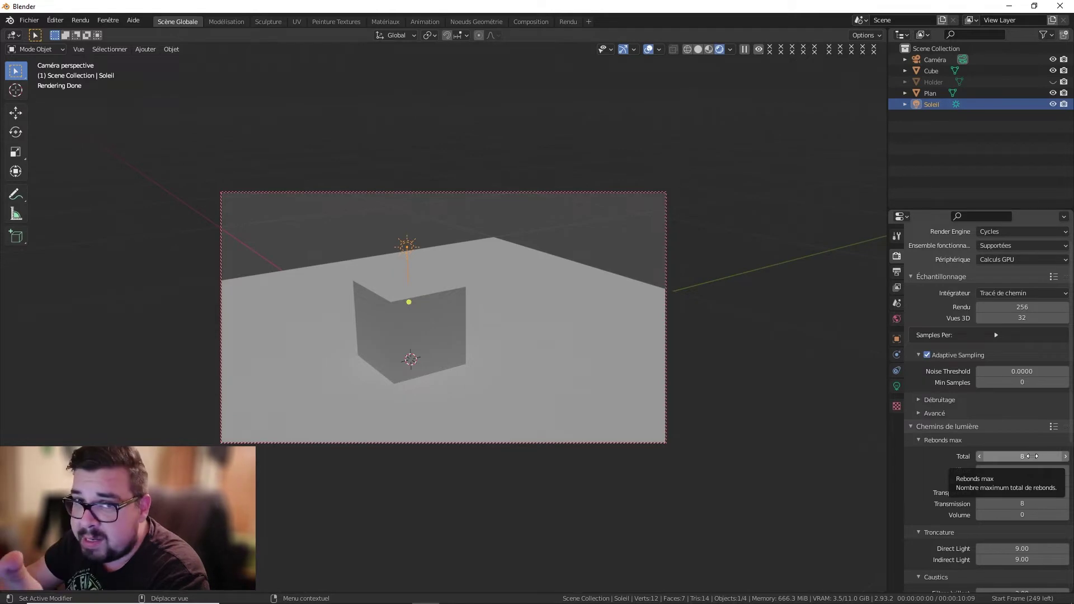
# Step: Try a maximum total of 2 light bounces and set the total back to 8
pyautogui.click(1032, 457)
pyautogui.write('2')
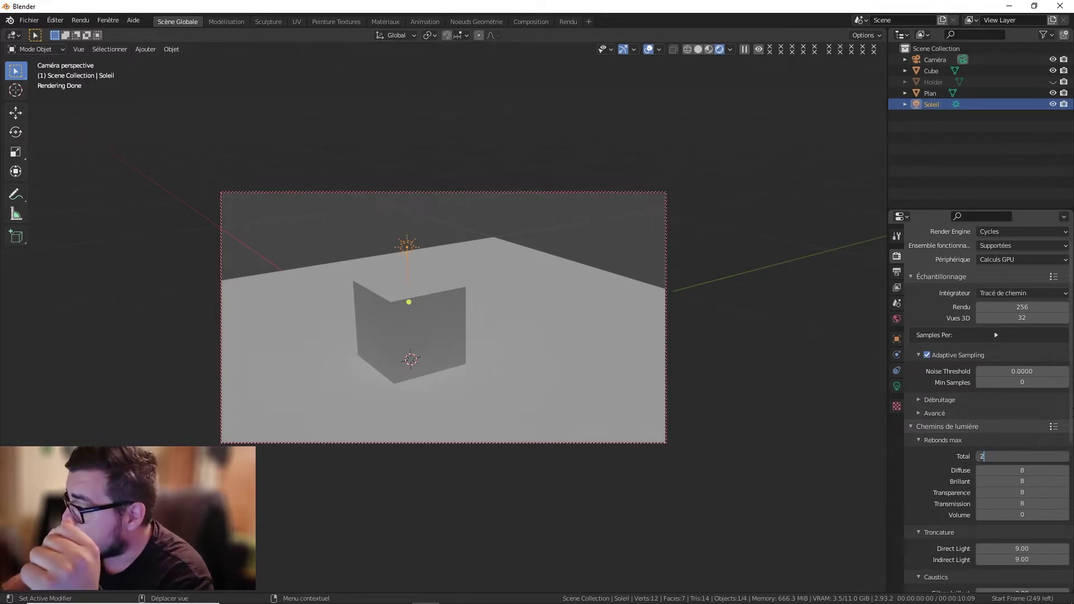
pyautogui.press('Return')
pyautogui.click(1007, 470)
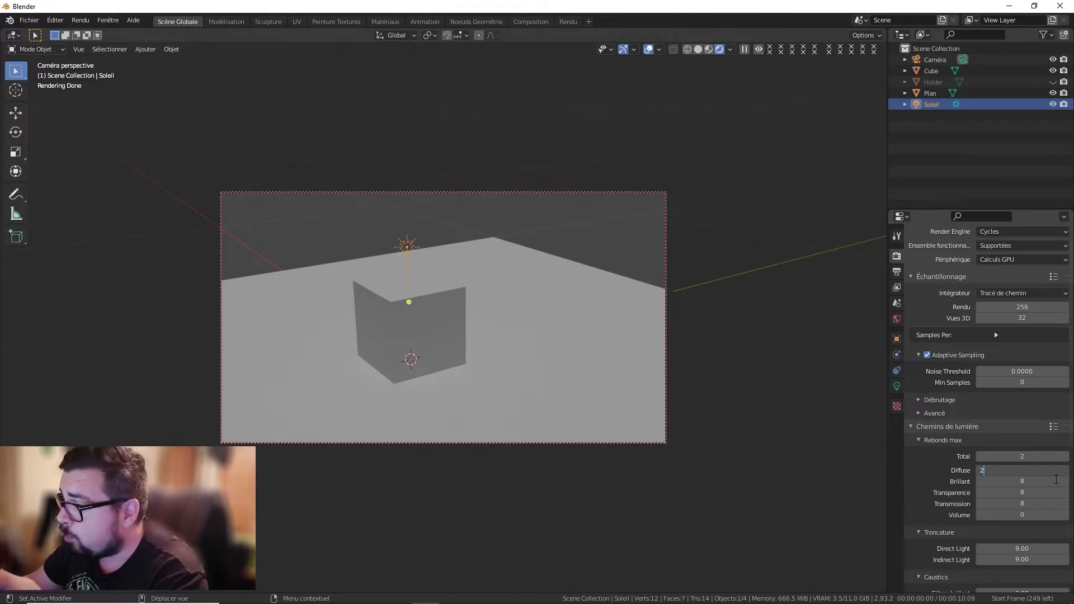
pyautogui.press('Return')
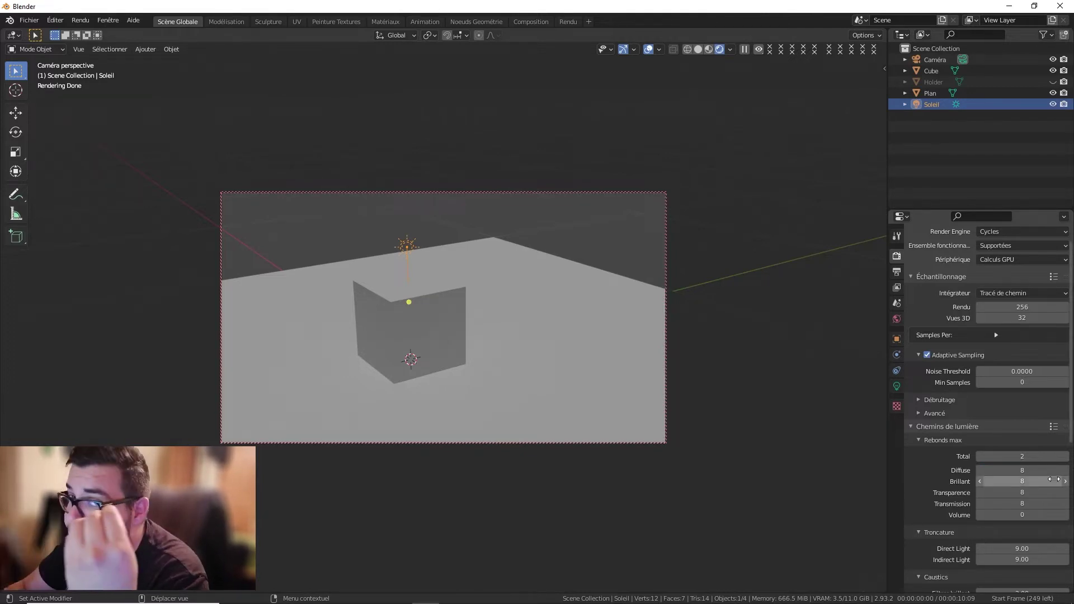
pyautogui.click(1040, 459)
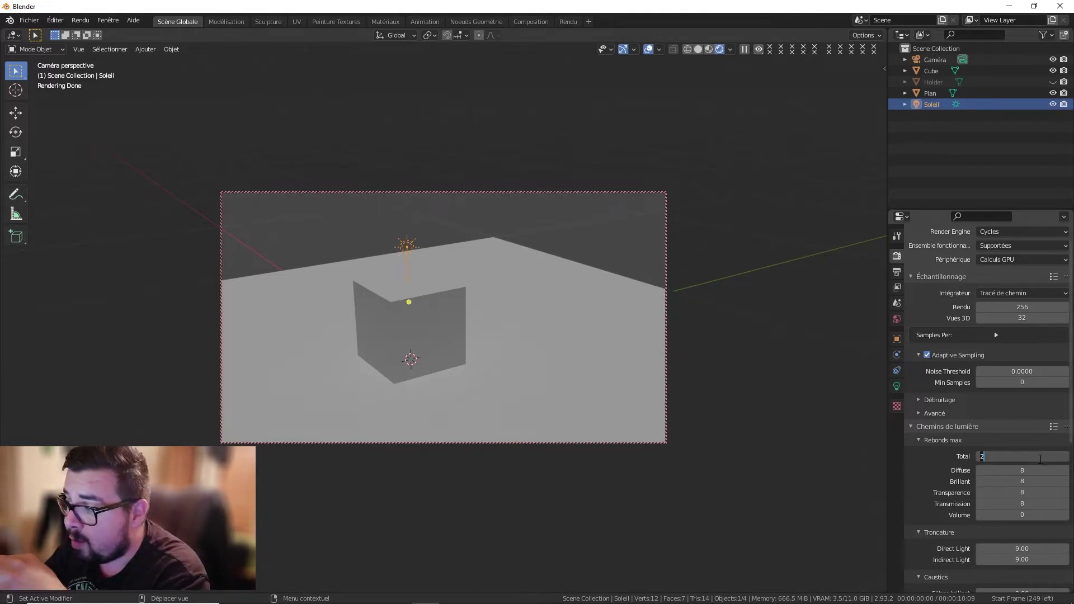
pyautogui.press('Return')
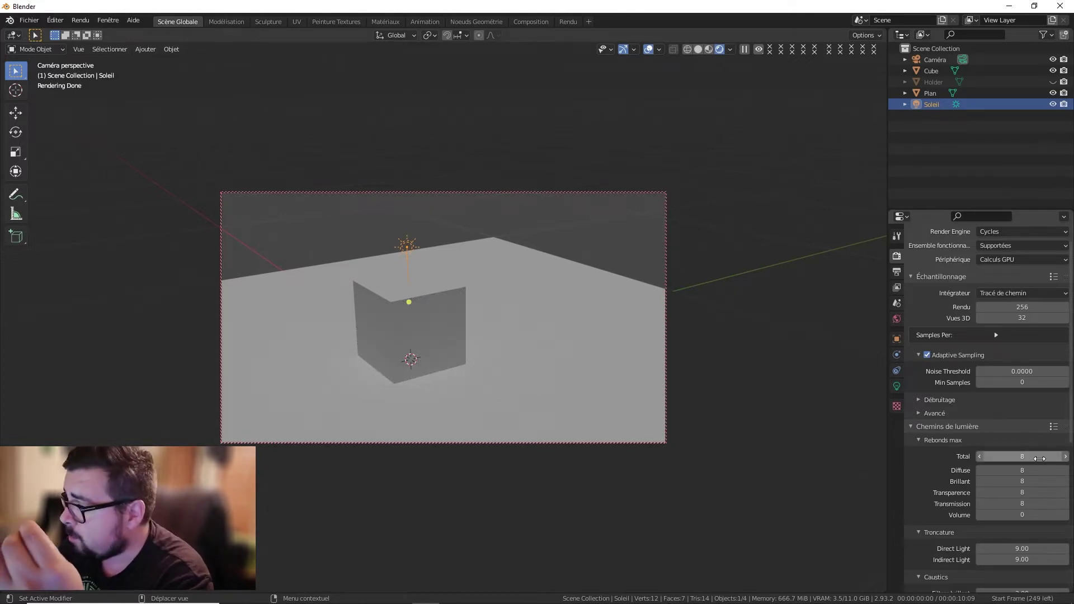
# Step: Examine the direct and indirect light clamping, caustics and Fast GI Approximation settings
pyautogui.scroll(-3, 997, 431)
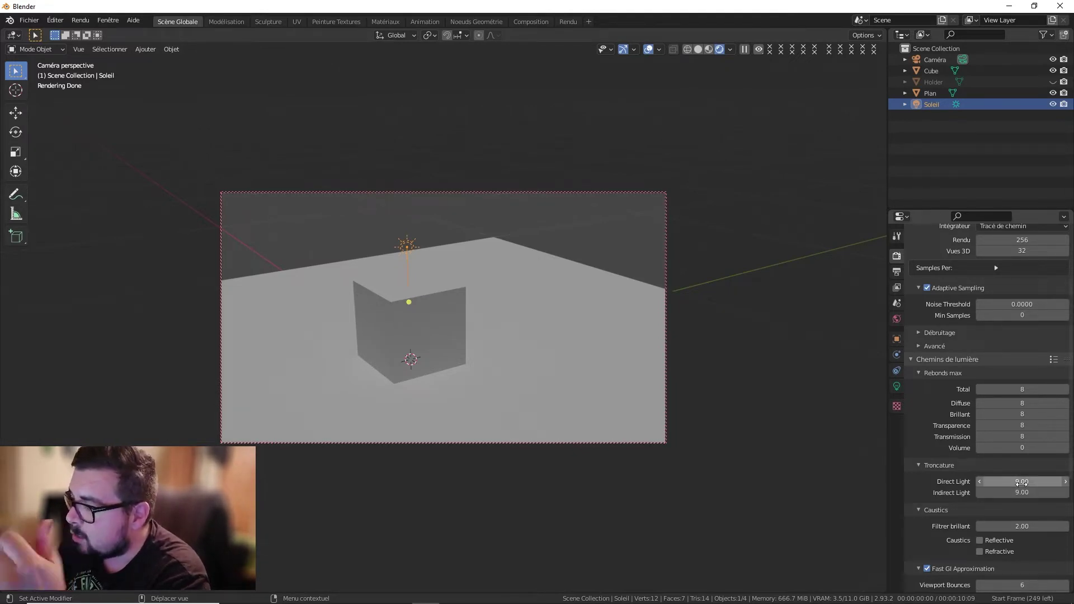
pyautogui.click(1022, 483)
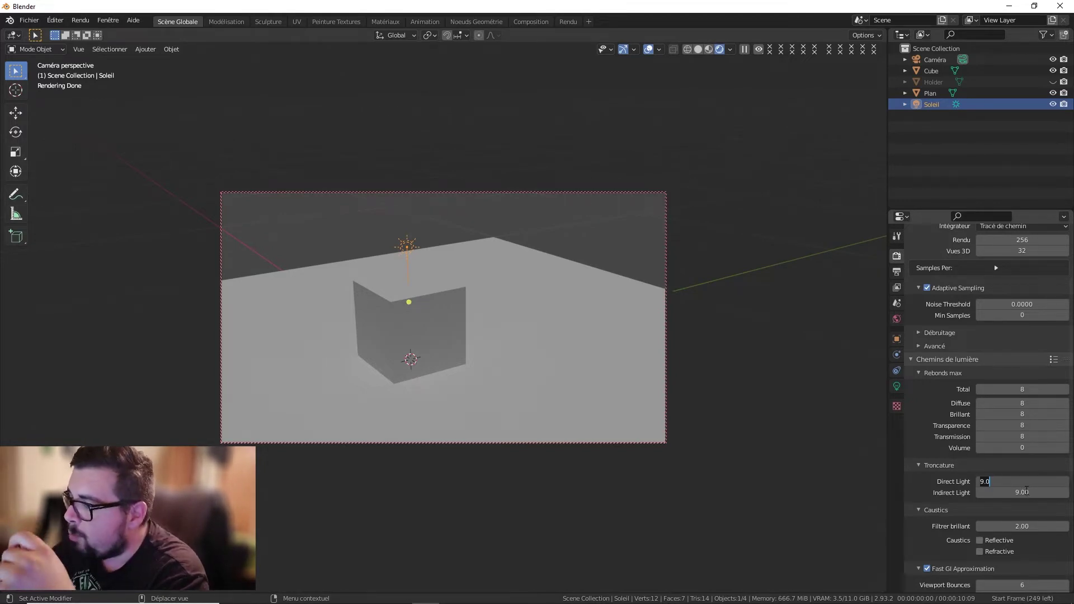
pyautogui.click(1028, 500)
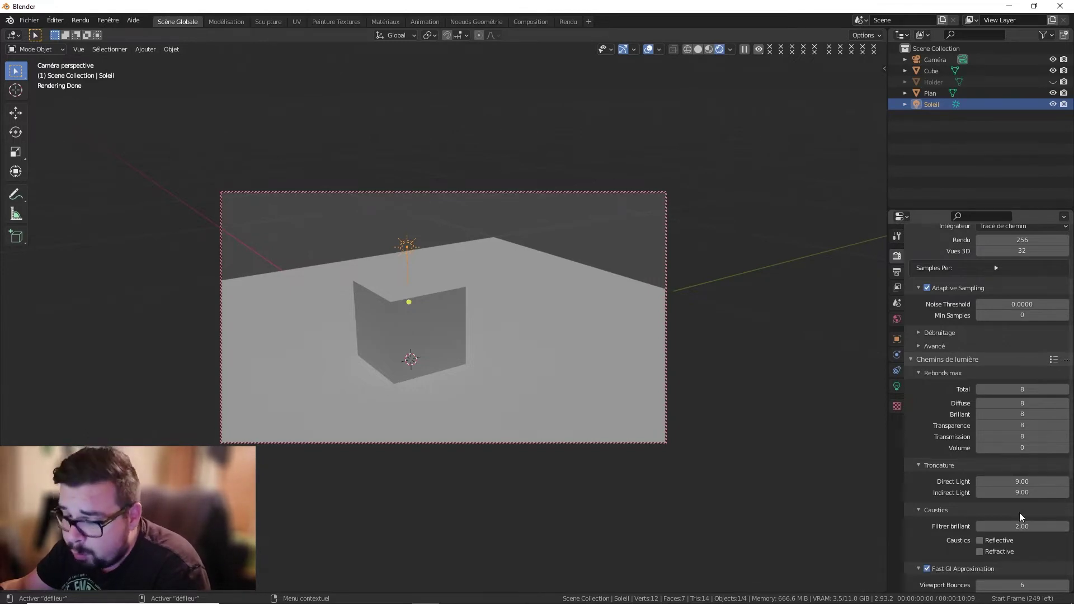
pyautogui.scroll(-2, 1022, 513)
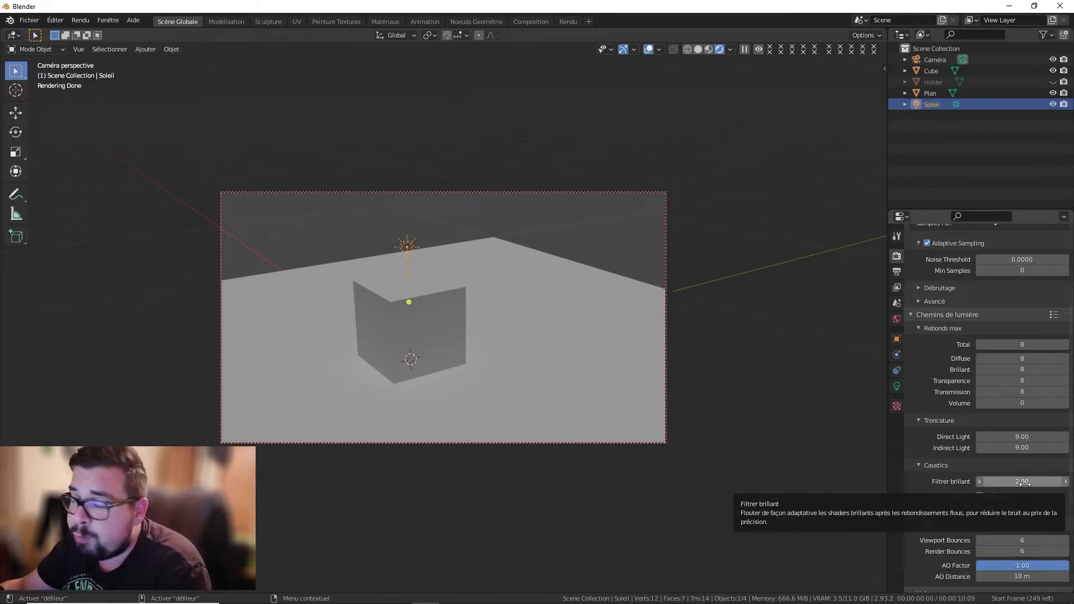
pyautogui.scroll(-2, 1022, 483)
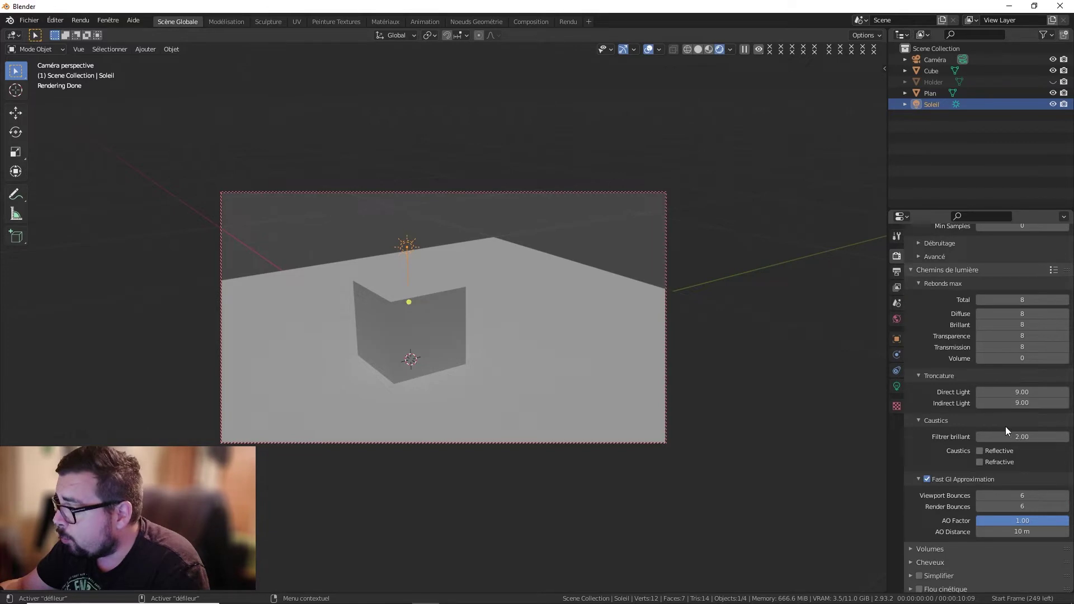
# Step: Compare Fast GI Approximation viewport bounces of 1 and 6 on the rendered cube, ending on 6
pyautogui.click(1017, 495)
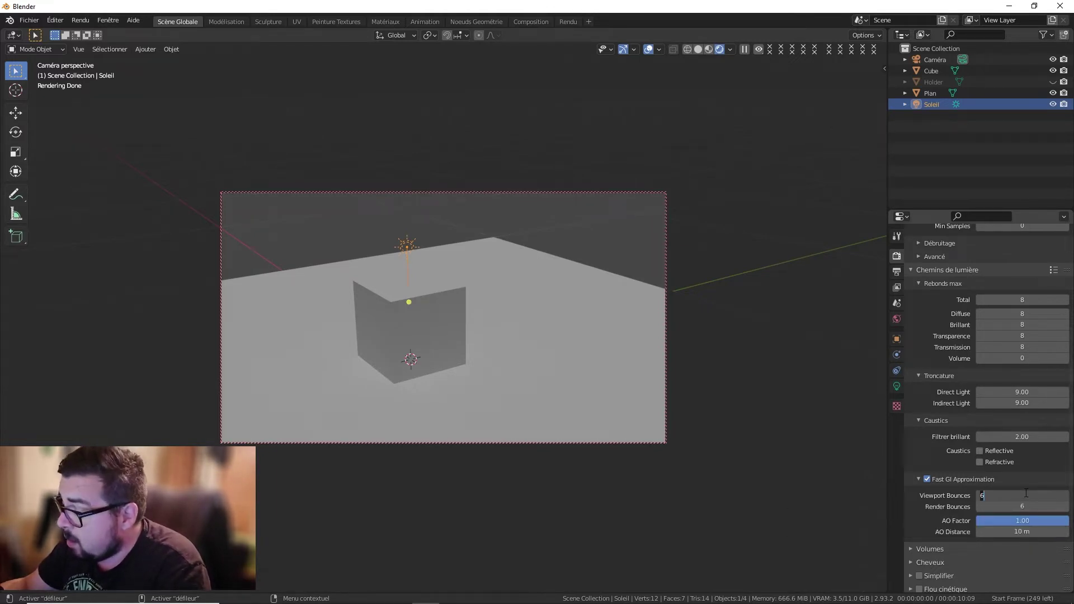
pyautogui.write('1')
pyautogui.press('Return')
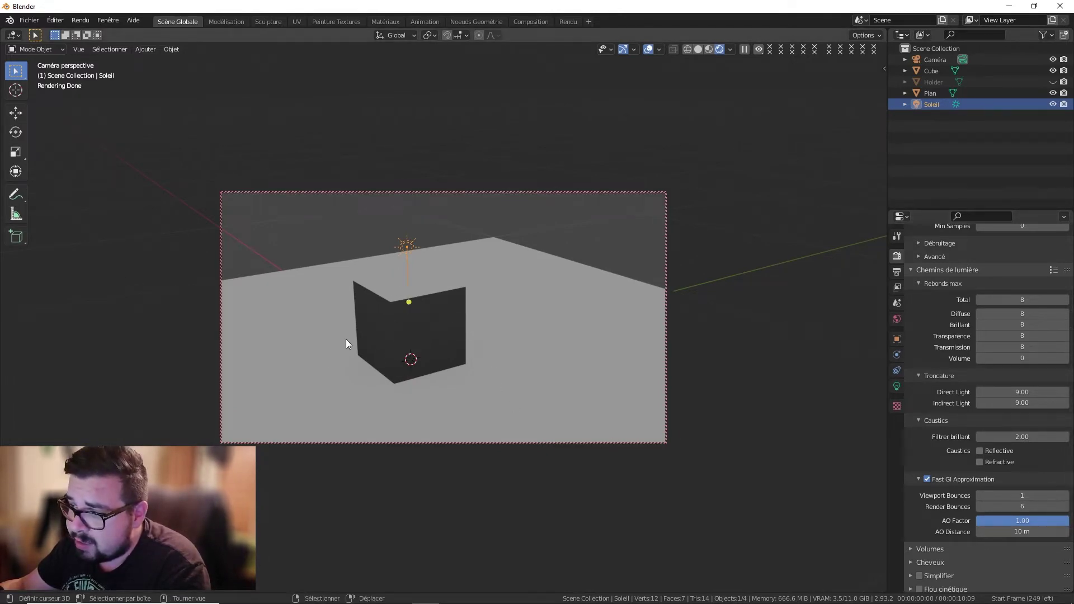
pyautogui.click(1029, 493)
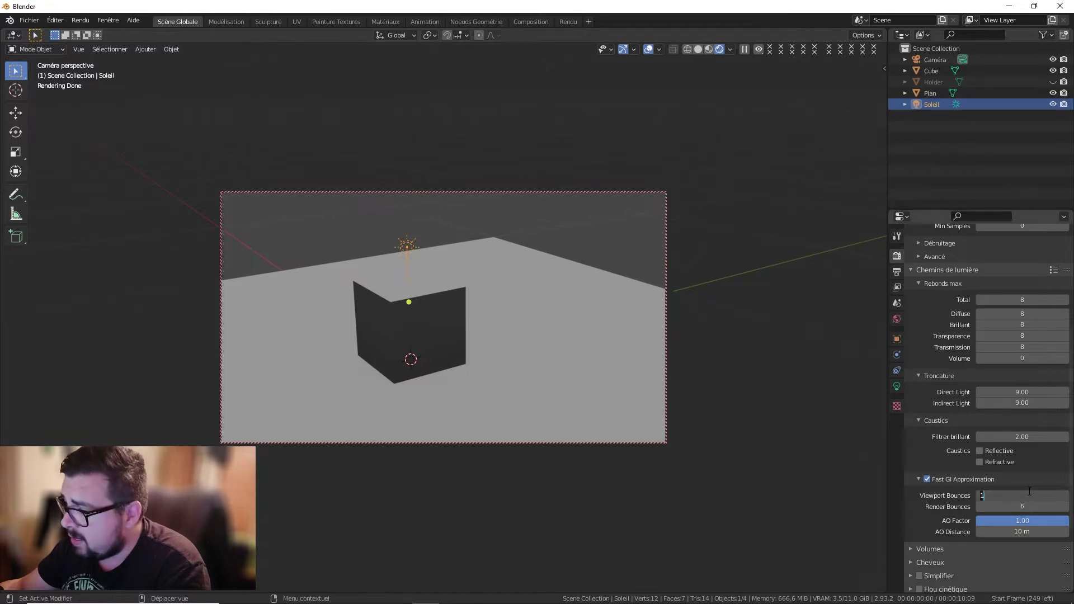
pyautogui.write('6')
pyautogui.press('Return')
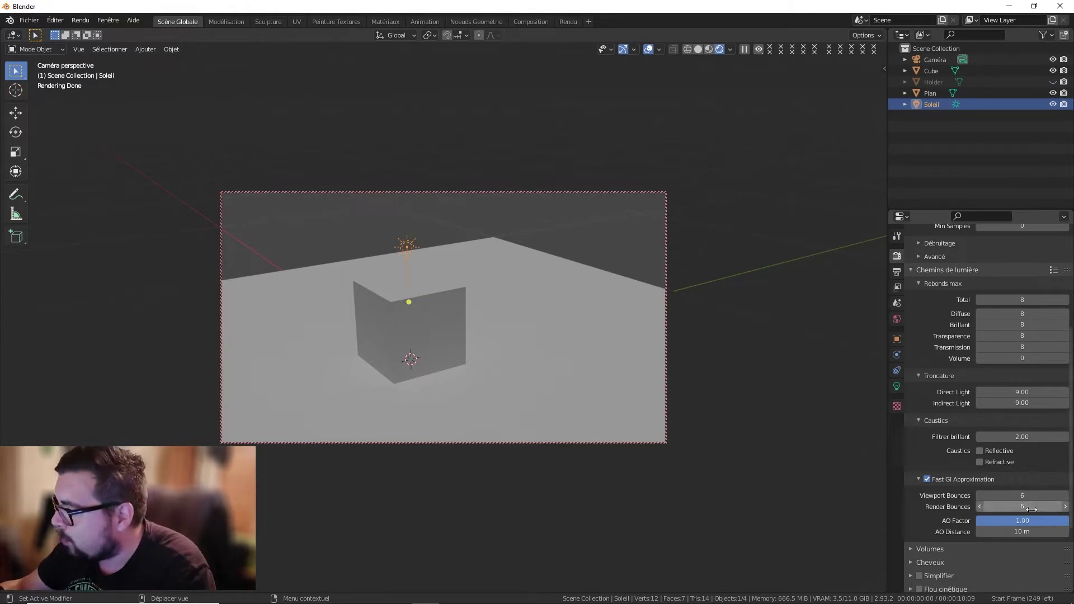
pyautogui.click(1020, 495)
pyautogui.write('1')
pyautogui.press('Return')
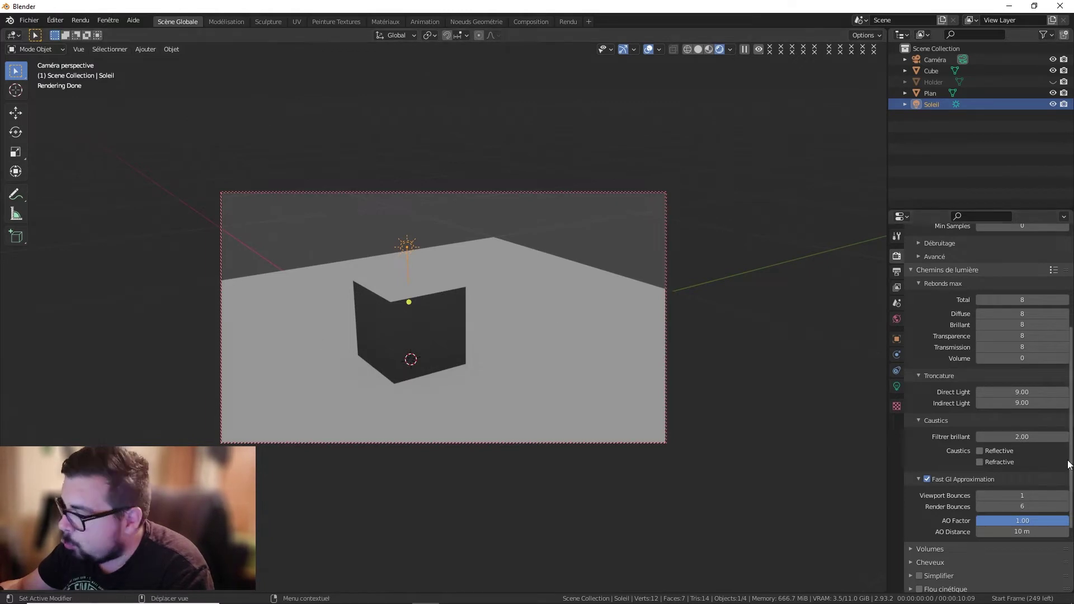
pyautogui.click(1018, 495)
pyautogui.write('6')
pyautogui.press('Return')
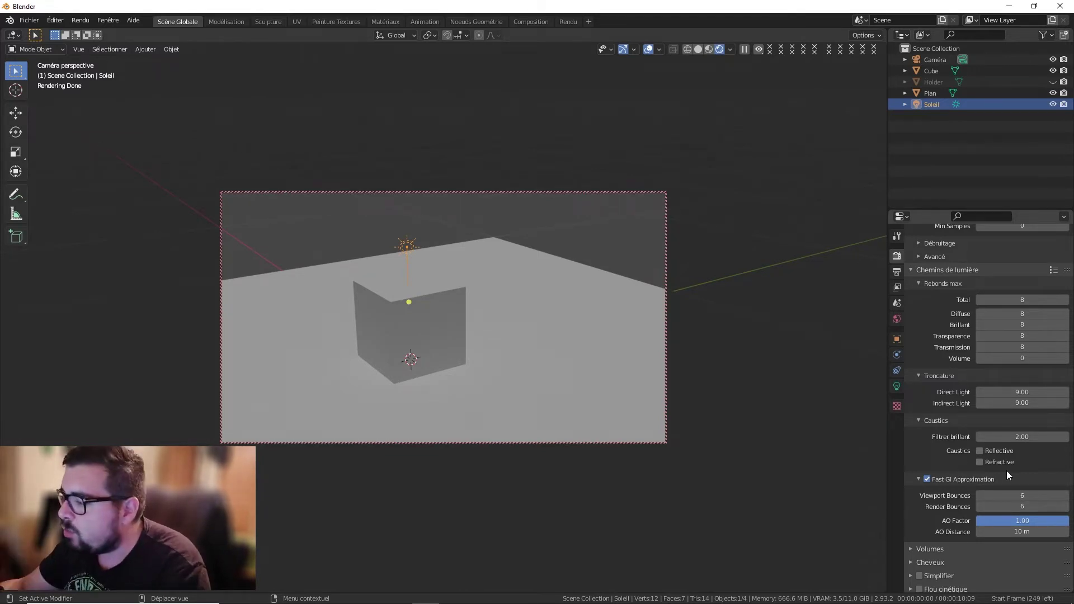
pyautogui.scroll(-2, 1001, 467)
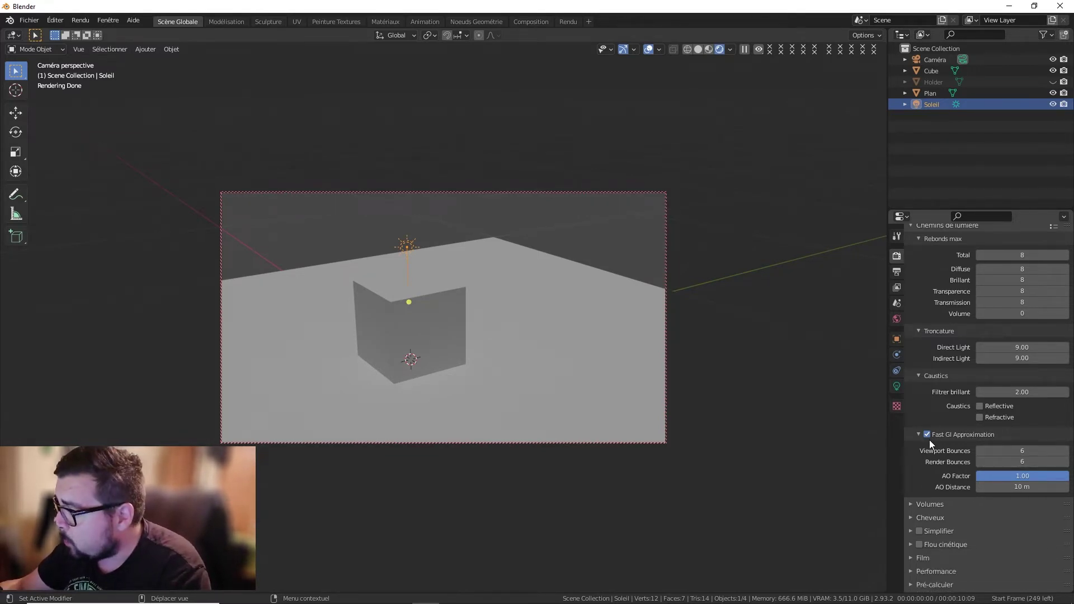
# Step: Collapse the light path and sampling settings and briefly check the volume and hair settings
pyautogui.scroll(6, 925, 378)
pyautogui.click(911, 362)
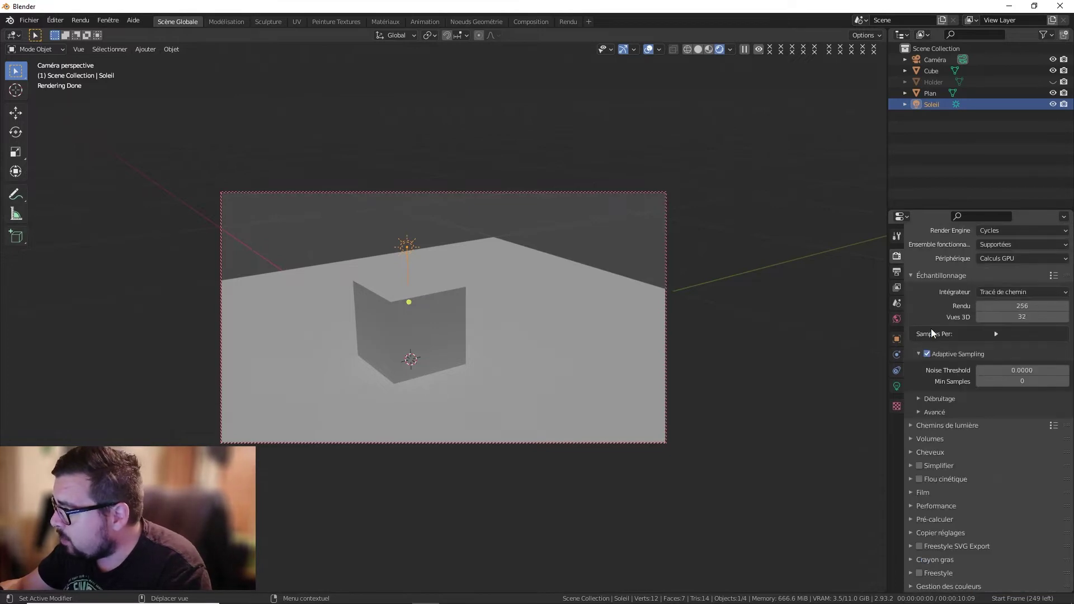
pyautogui.click(914, 277)
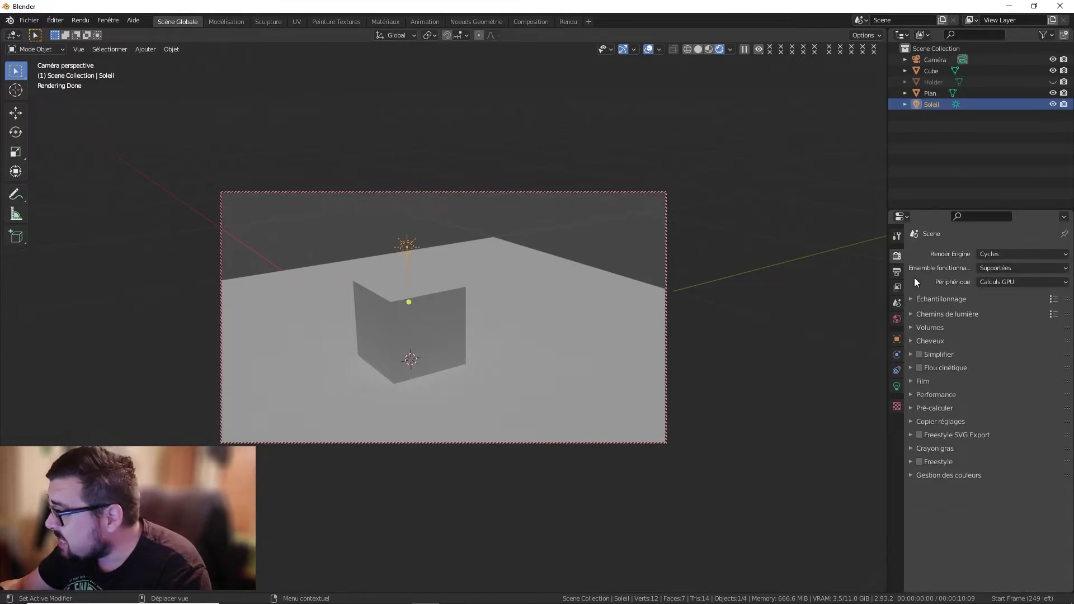
pyautogui.click(913, 311)
pyautogui.click(914, 310)
pyautogui.click(912, 329)
pyautogui.click(912, 329)
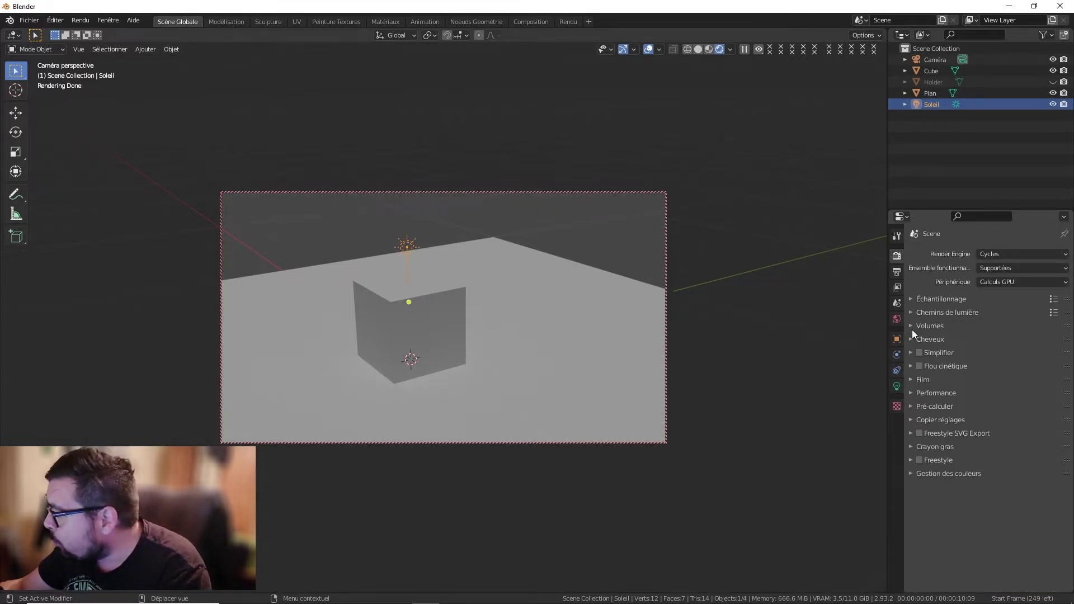
pyautogui.click(910, 342)
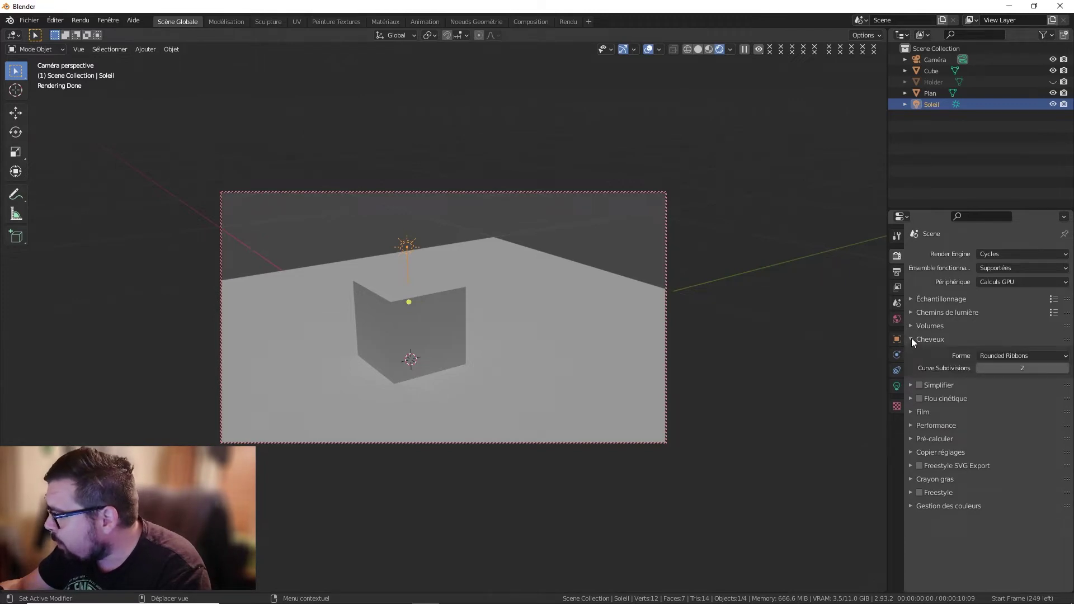
pyautogui.click(911, 338)
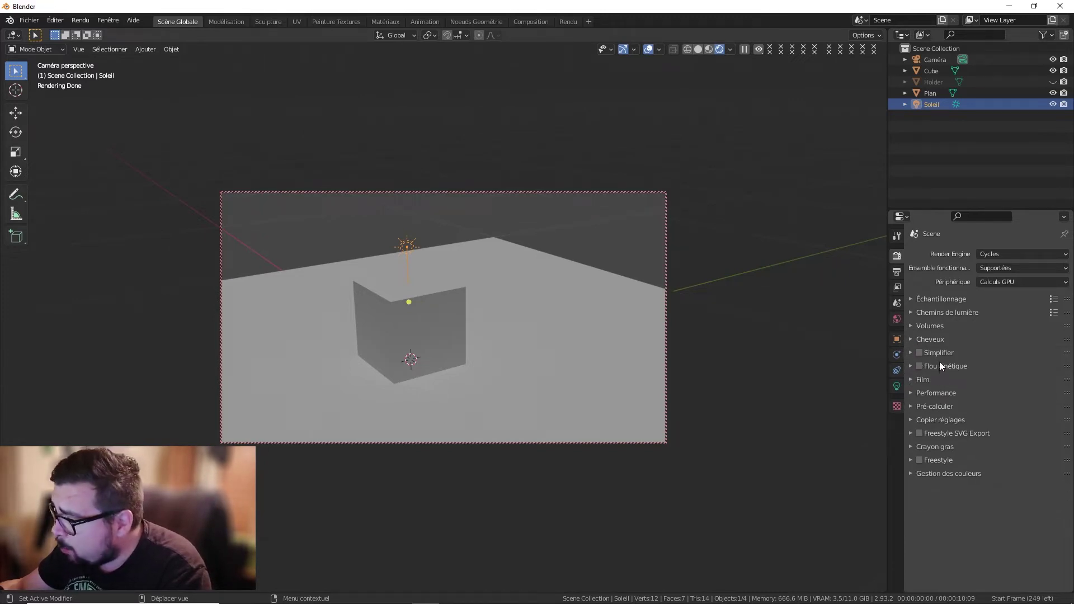
# Step: Switch the render device to CPU and show the tile sizes within the performance settings
pyautogui.click(913, 392)
pyautogui.scroll(-2, 973, 388)
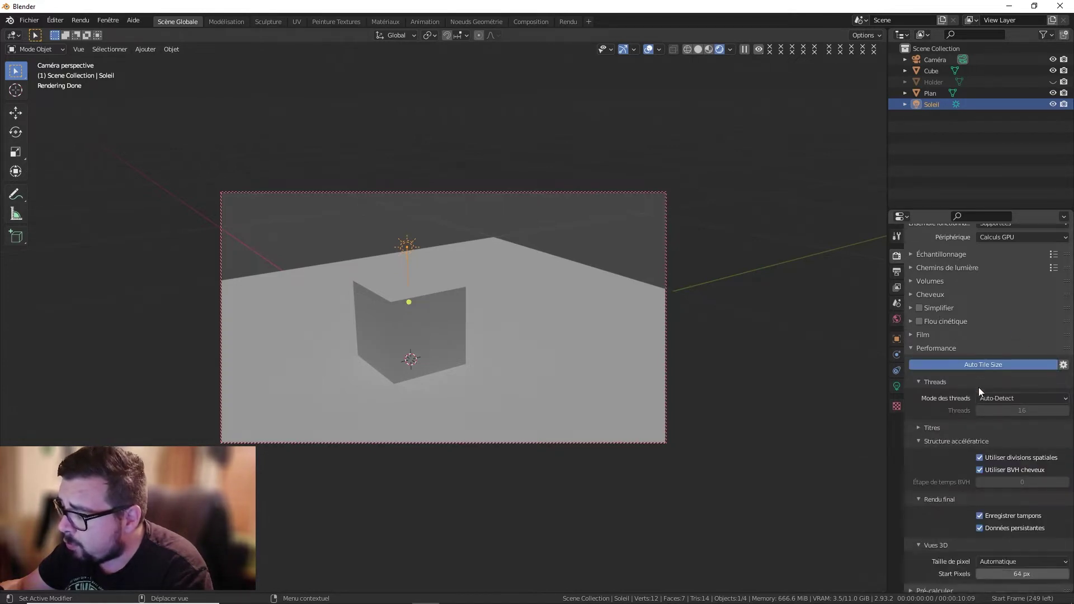
pyautogui.scroll(2, 1022, 380)
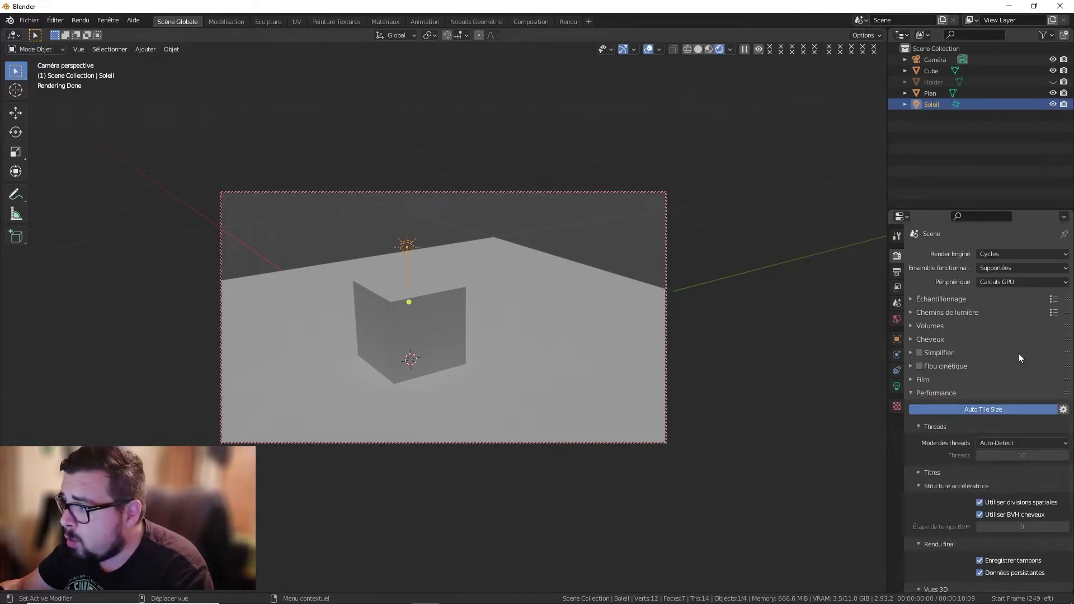
pyautogui.click(1001, 281)
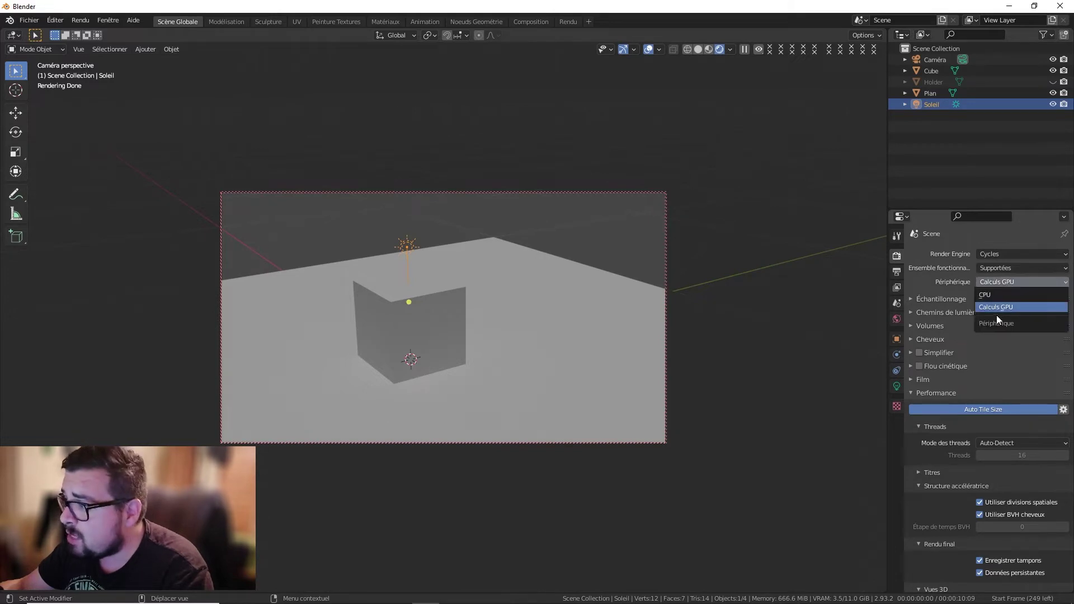
pyautogui.click(999, 295)
pyautogui.scroll(-1, 1002, 347)
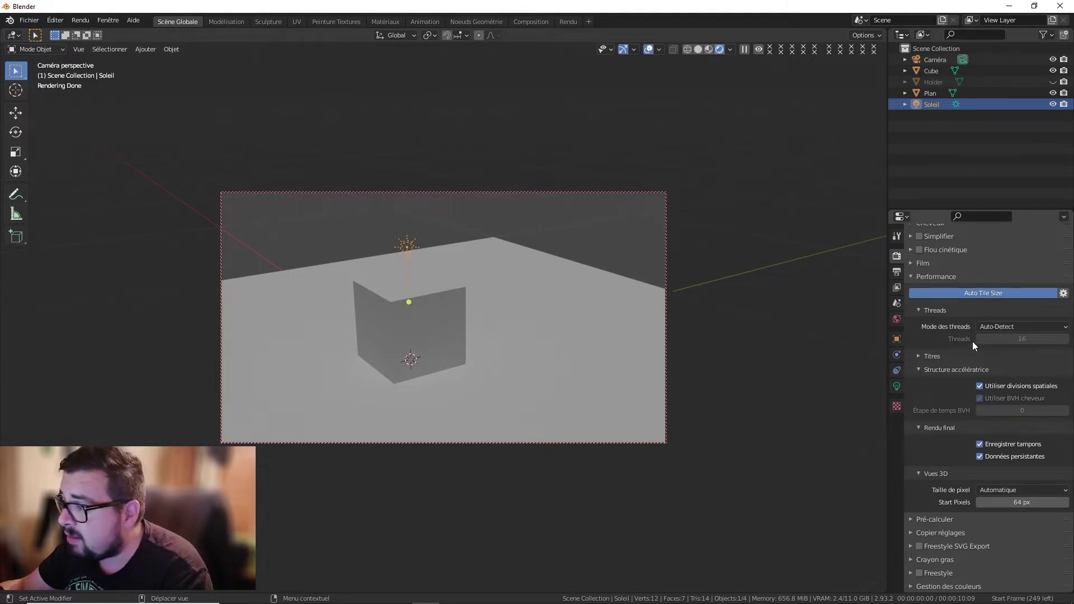
pyautogui.click(935, 359)
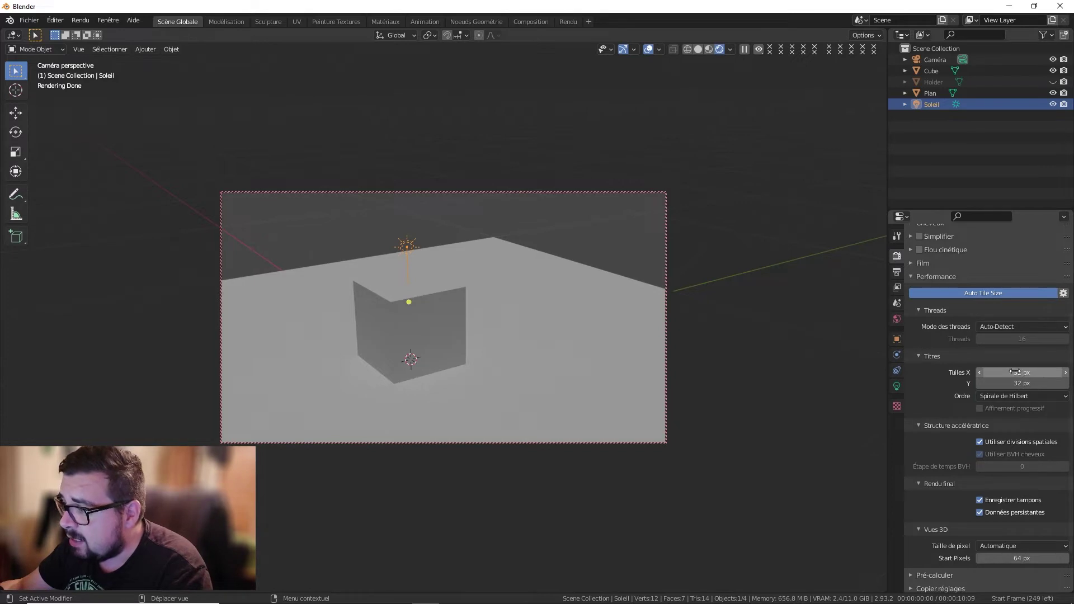
# Step: Switch the render device to GPU compute and check the automatic tile sizes
pyautogui.scroll(5, 1022, 371)
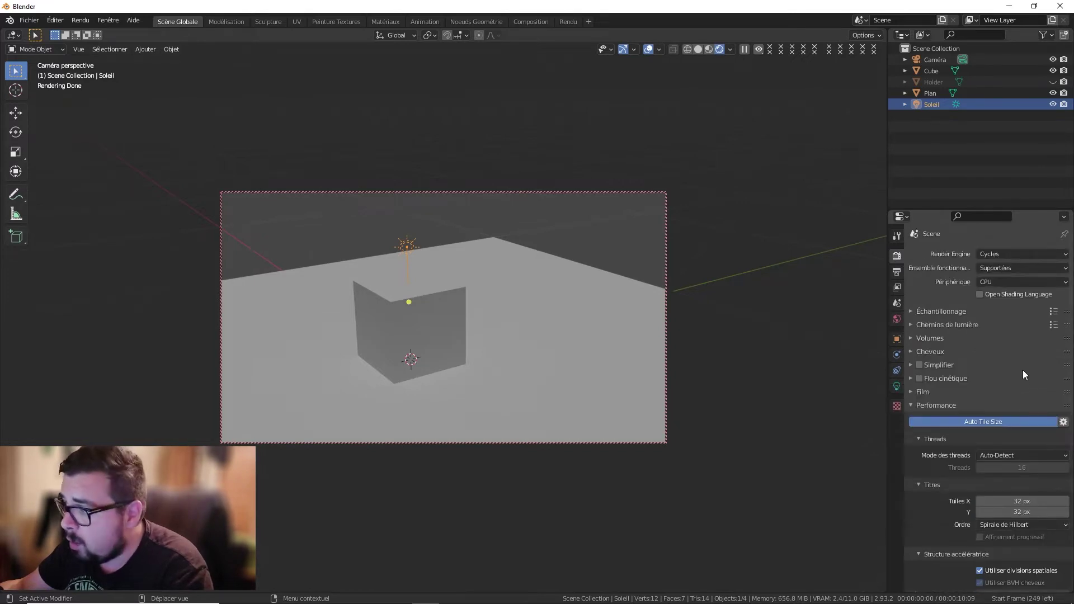
pyautogui.click(1018, 282)
pyautogui.click(1014, 307)
pyautogui.scroll(-4, 991, 397)
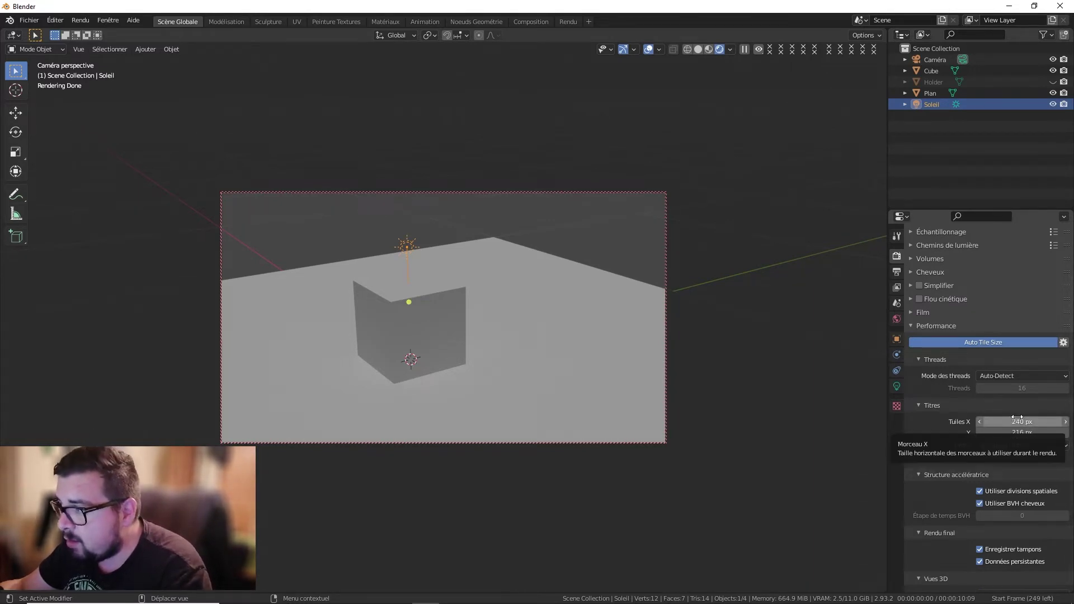
pyautogui.scroll(3, 1025, 291)
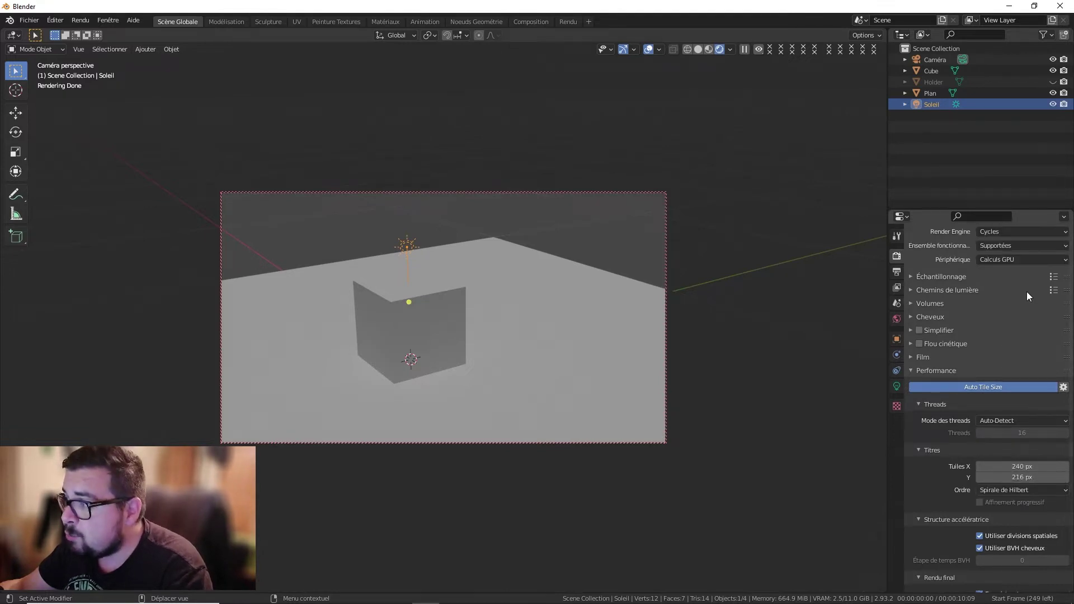
# Step: Set the render device back to CPU and compare the automatic tile sizes
pyautogui.click(1022, 287)
pyautogui.click(1022, 296)
pyautogui.scroll(-3, 1024, 352)
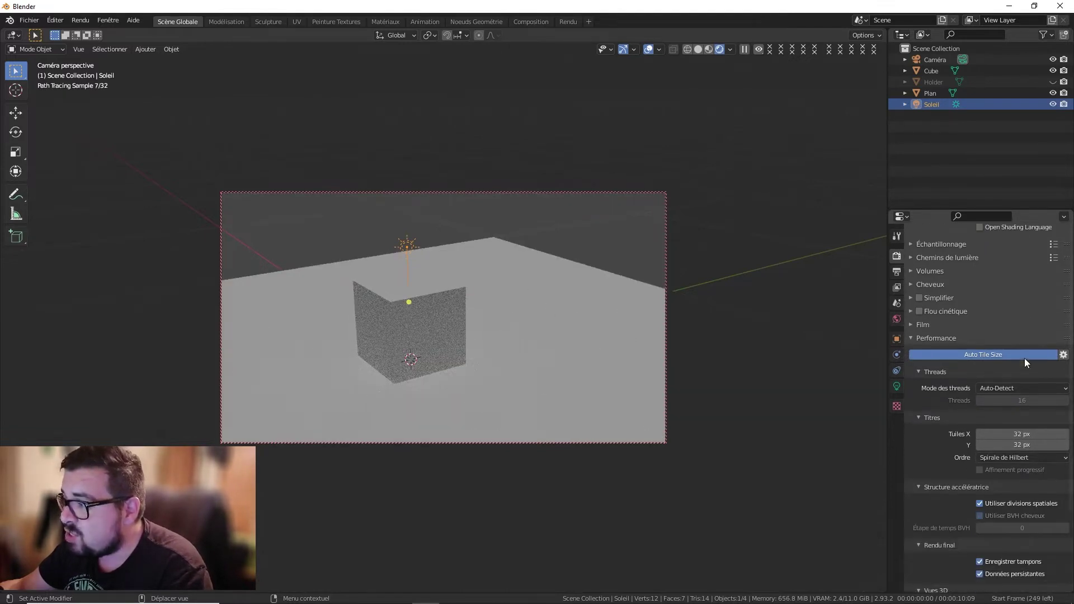
pyautogui.scroll(2, 1026, 369)
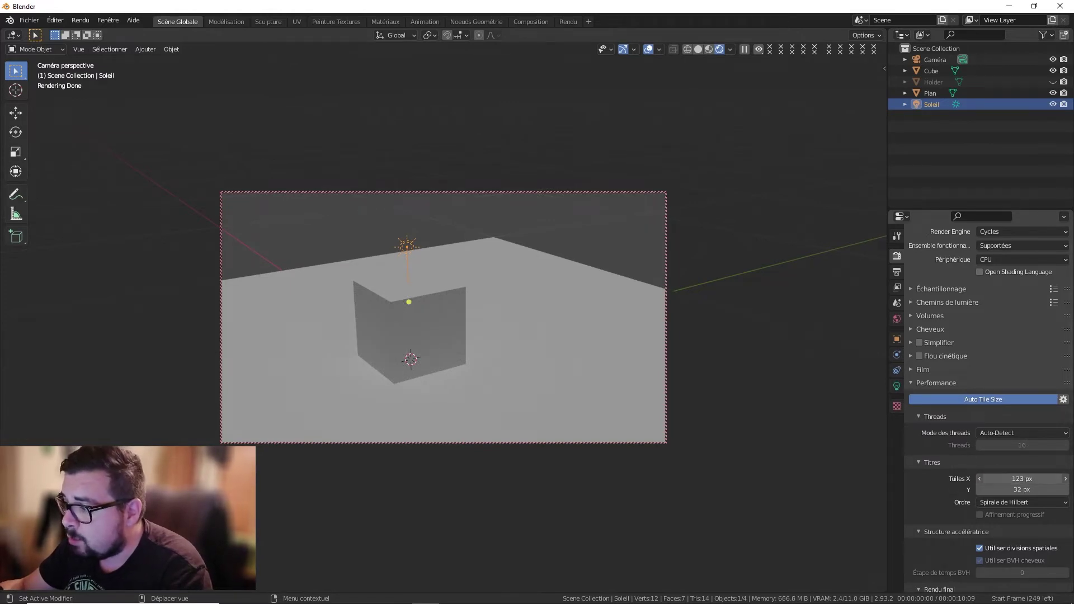
# Step: Turn off Auto Tile Size and set the X and Y tile sizes to 512 px
pyautogui.click(1000, 398)
pyautogui.click(1014, 479)
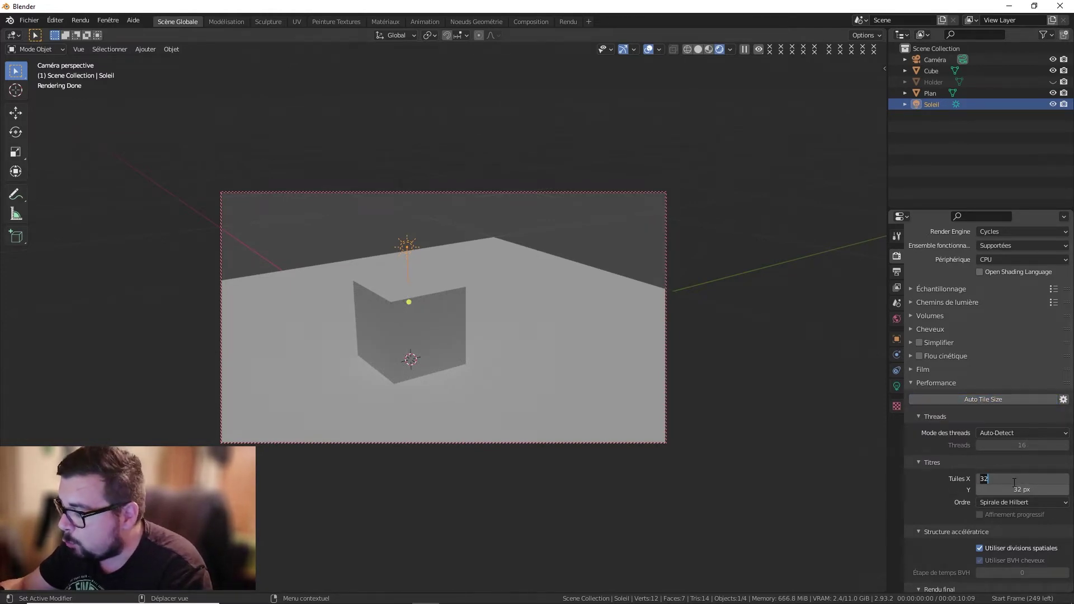
pyautogui.write('512')
pyautogui.press('Return')
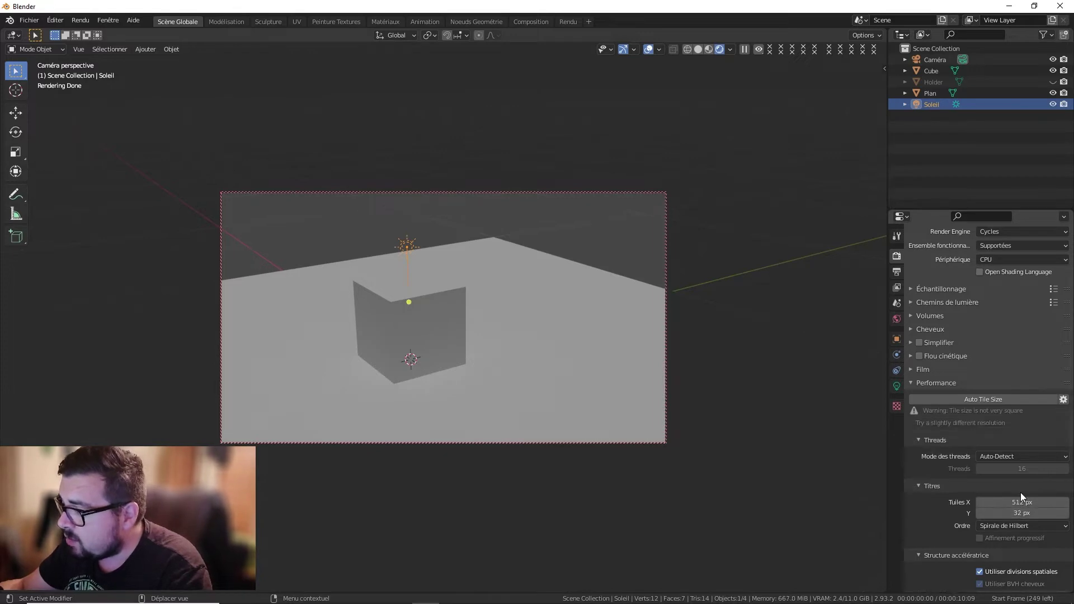
pyautogui.click(1016, 513)
pyautogui.write('512')
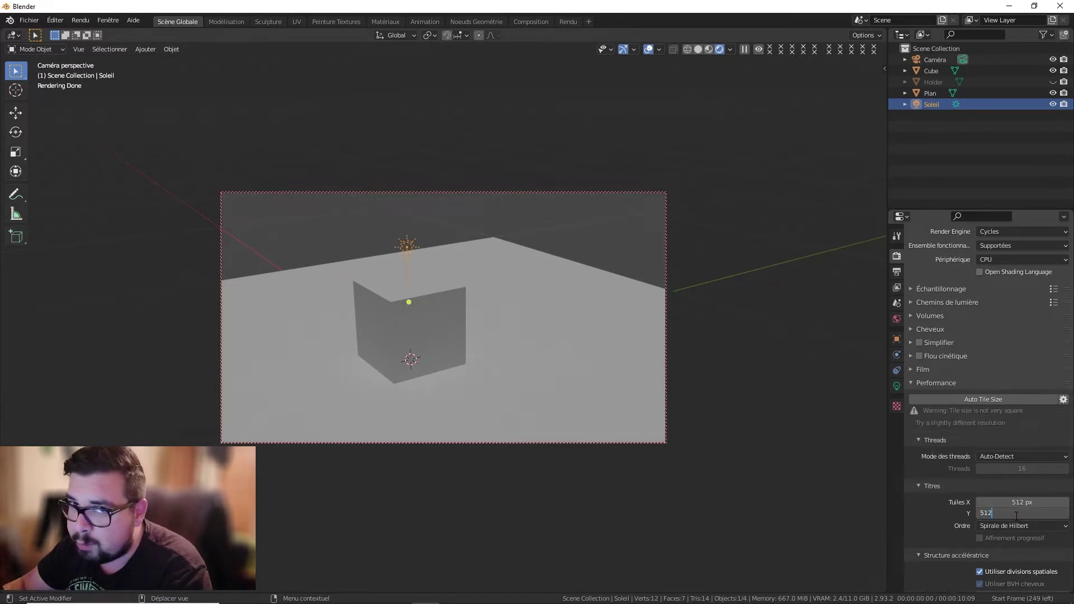
pyautogui.press('Return')
# Step: Try X and Y tile sizes of 16 px, and turn Auto Tile Size back on
pyautogui.click(1031, 480)
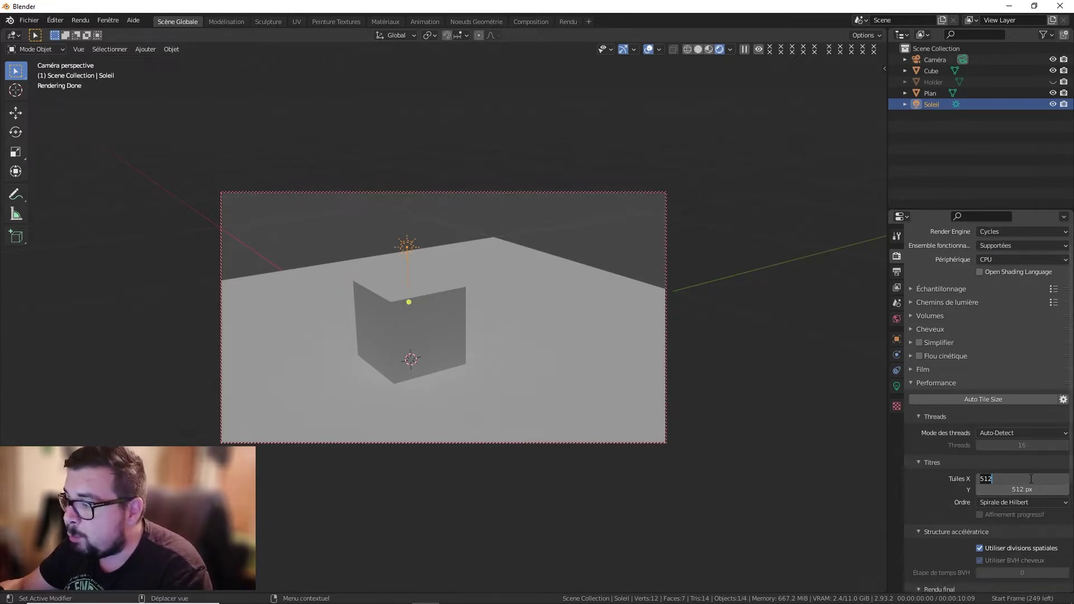
pyautogui.write('16')
pyautogui.press('Return')
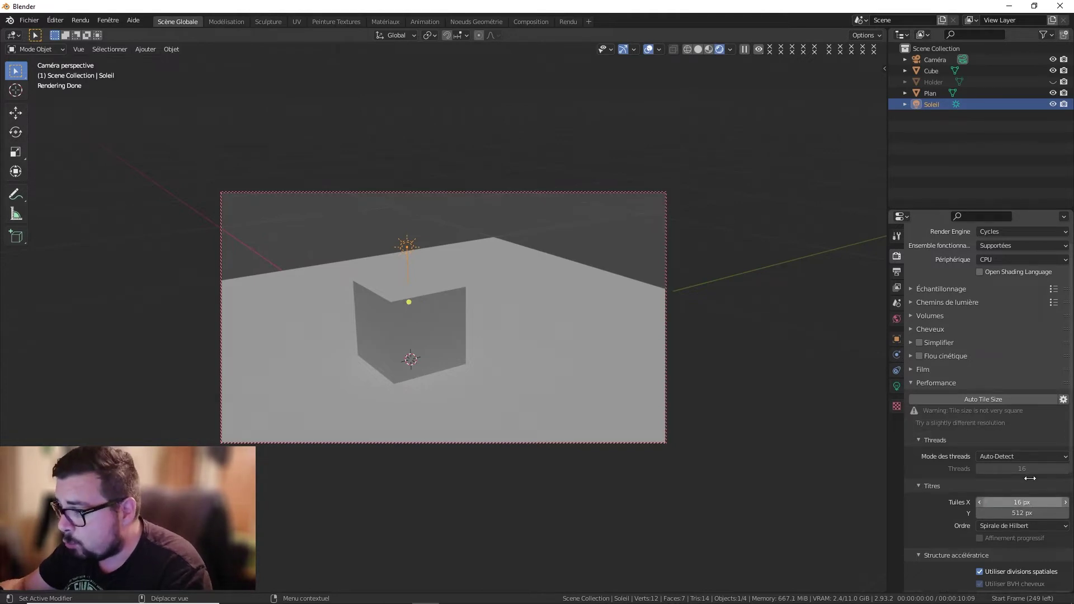
pyautogui.click(1005, 513)
pyautogui.write('16')
pyautogui.press('Return')
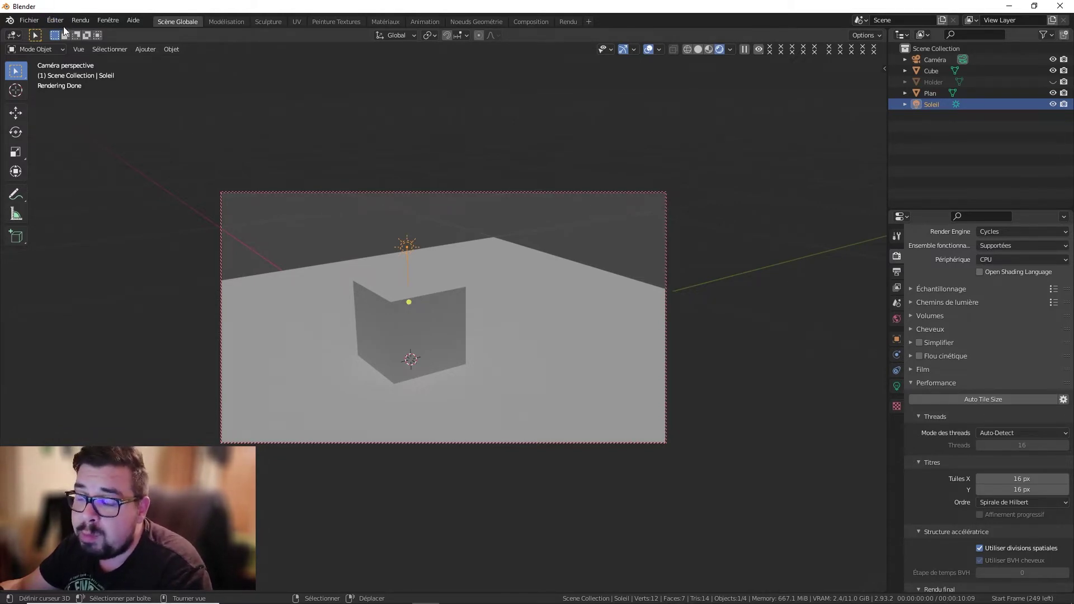
pyautogui.click(1021, 478)
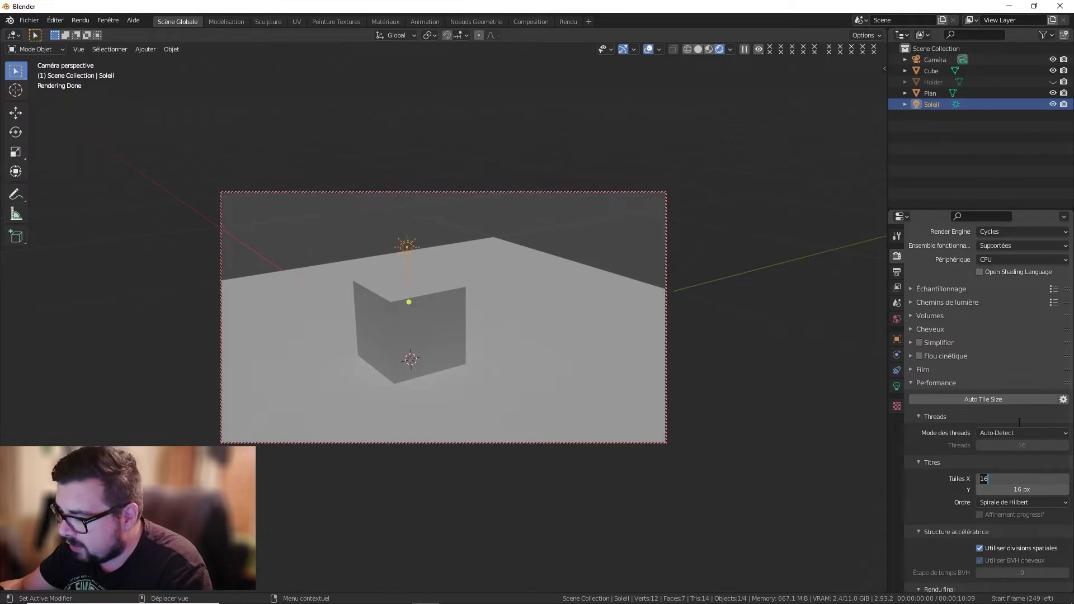
pyautogui.click(1000, 398)
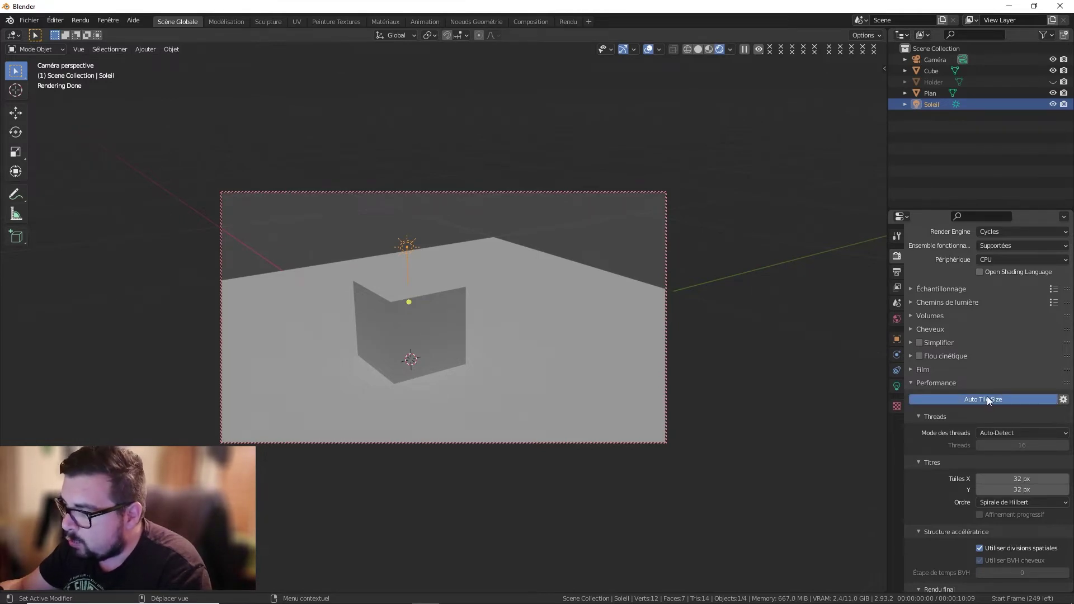
# Step: Search the add-ons in the preferences for "auto" to locate Auto Tile Size, and close the preferences
pyautogui.click(55, 21)
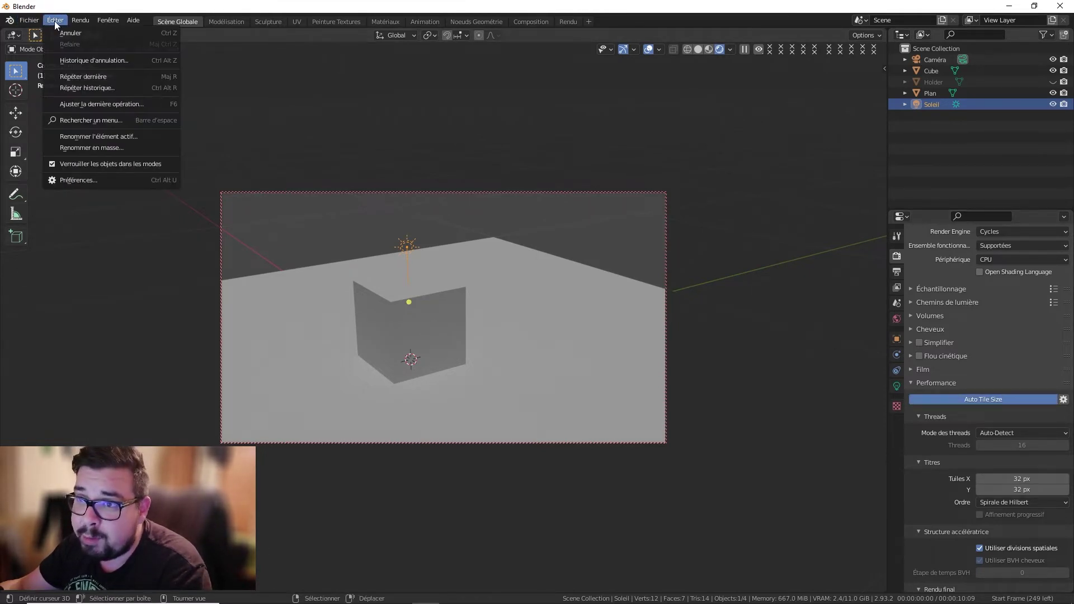
pyautogui.click(132, 179)
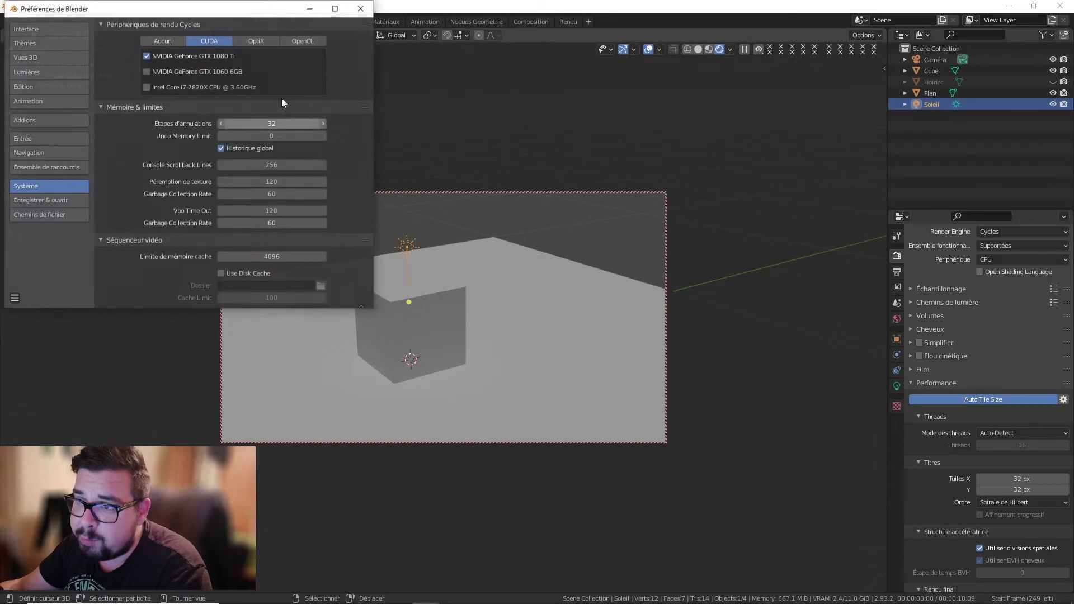
pyautogui.click(38, 122)
pyautogui.click(295, 41)
pyautogui.write('auto')
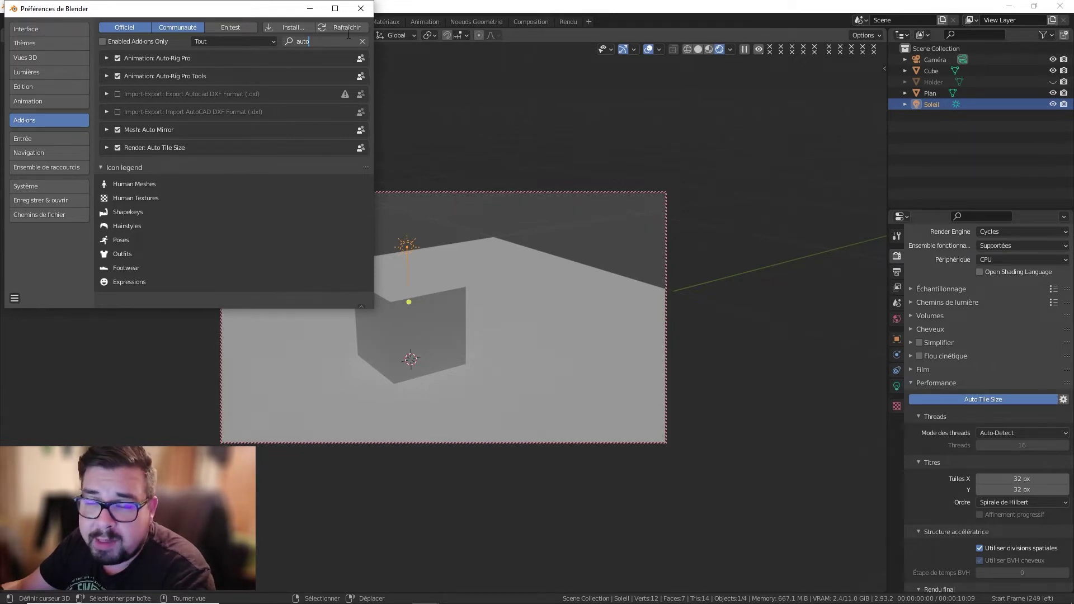
pyautogui.click(361, 9)
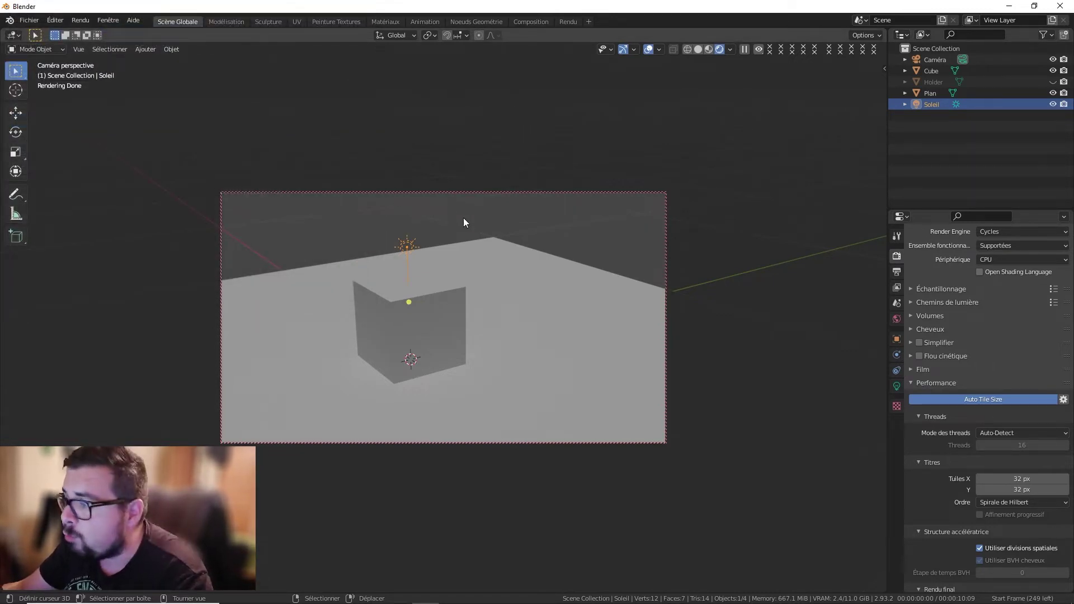
# Step: Examine the acceleration structure, final render and 3D view performance settings, and watch the preview refine while orbiting around the cube
pyautogui.scroll(-3, 1022, 354)
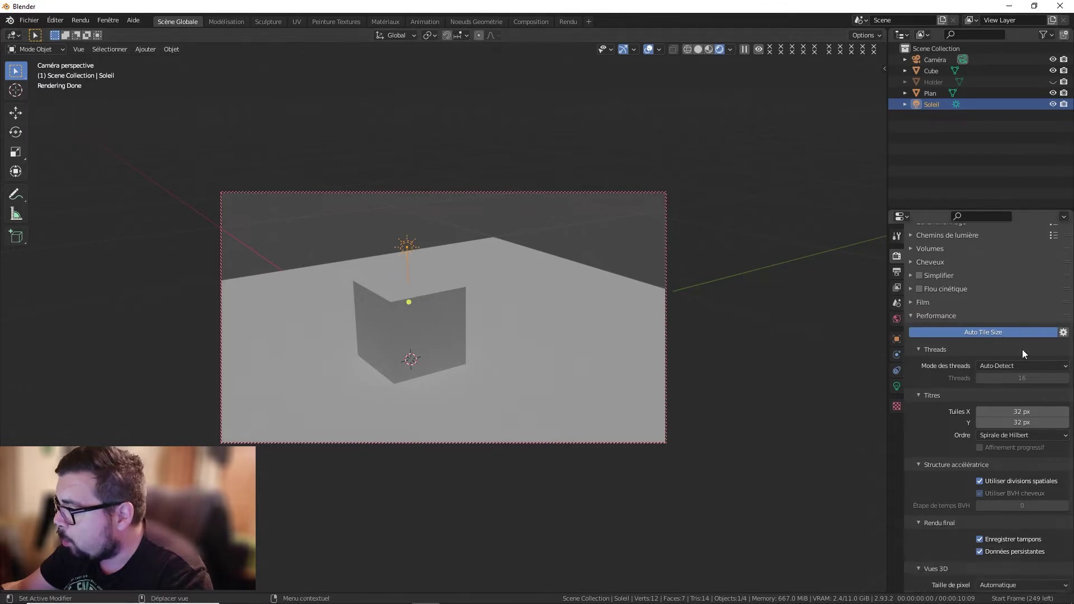
pyautogui.scroll(-2, 1022, 349)
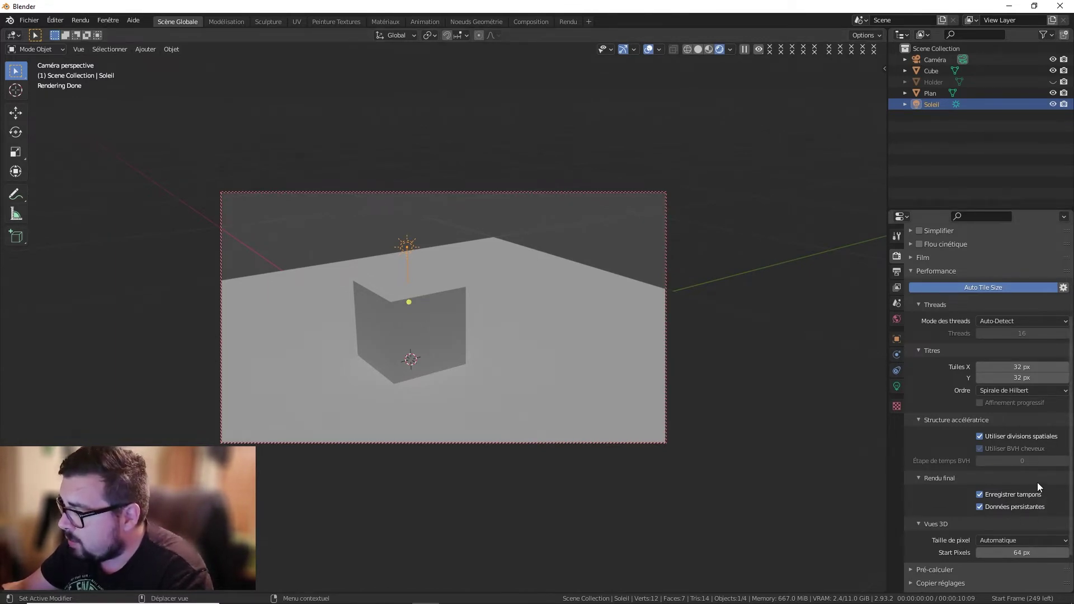
pyautogui.scroll(-2, 1038, 486)
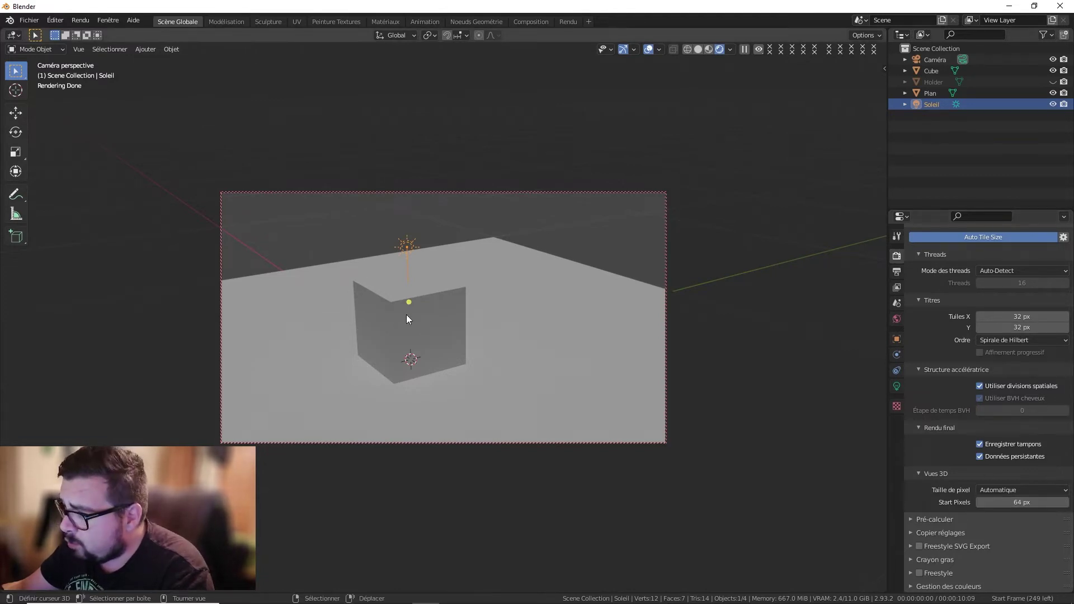
pyautogui.moveTo(692, 407)
pyautogui.mouseDown(button='middle')
pyautogui.moveTo(774, 505)
pyautogui.moveTo(640, 397)
pyautogui.moveTo(554, 363)
pyautogui.mouseUp(button='middle')
pyautogui.scroll(6, 542, 313)
pyautogui.moveTo(536, 300)
pyautogui.keyDown('shift'); pyautogui.mouseDown(button='middle')
pyautogui.moveTo(481, 347)
pyautogui.moveTo(438, 337)
pyautogui.moveTo(543, 333)
pyautogui.moveTo(545, 361)
pyautogui.mouseUp(button='middle'); pyautogui.keyUp('shift')
pyautogui.scroll(-3, 481, 351)
pyautogui.scroll(-5, 485, 334)
# Step: Set the 3D view Start Pixels to 8 px in solid shading and restart the rendered preview
pyautogui.hotkey('shift', 'z')
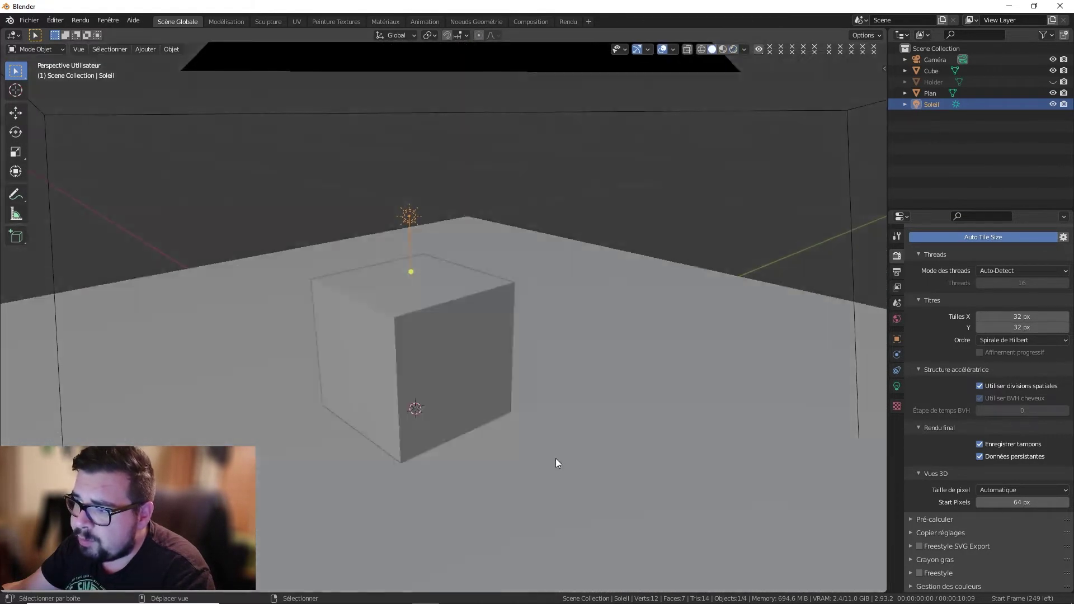
pyautogui.doubleClick(1016, 505)
pyautogui.write('8')
pyautogui.press('Return')
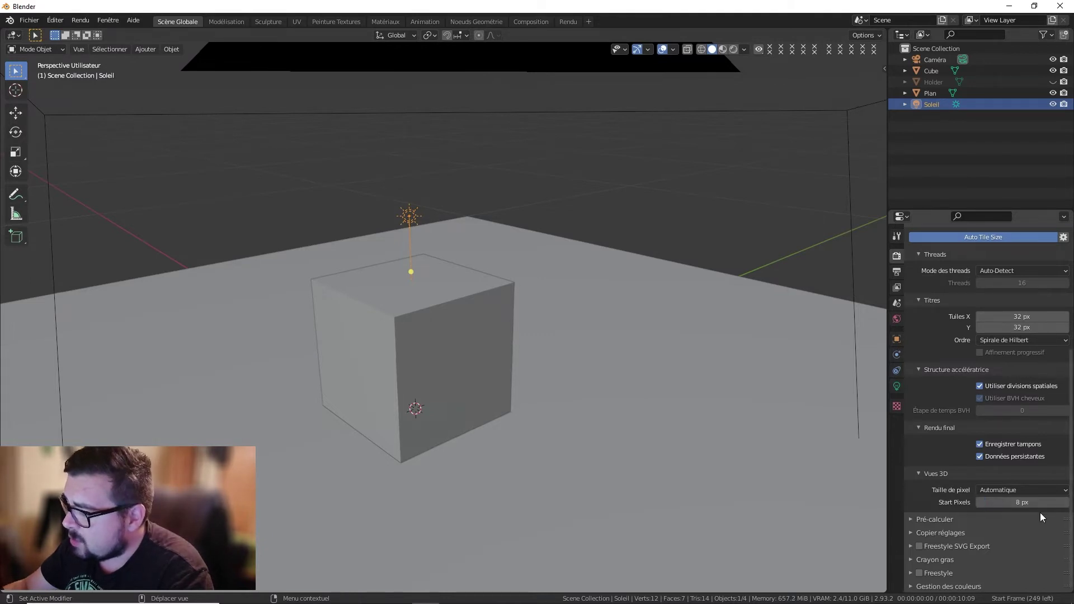
pyautogui.scroll(1, 1039, 512)
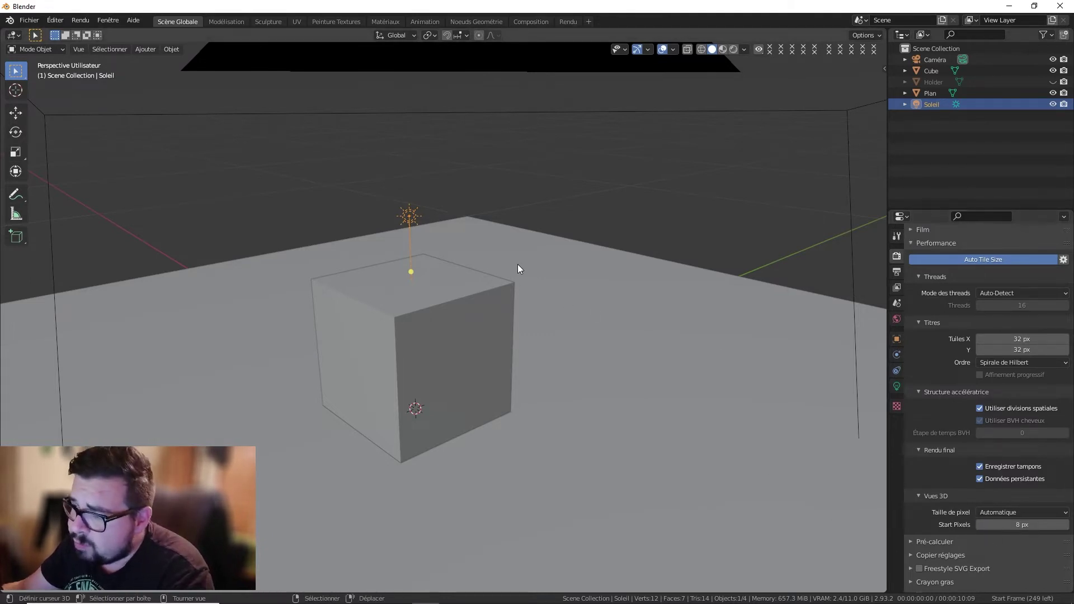
pyautogui.hotkey('shift', 'z')
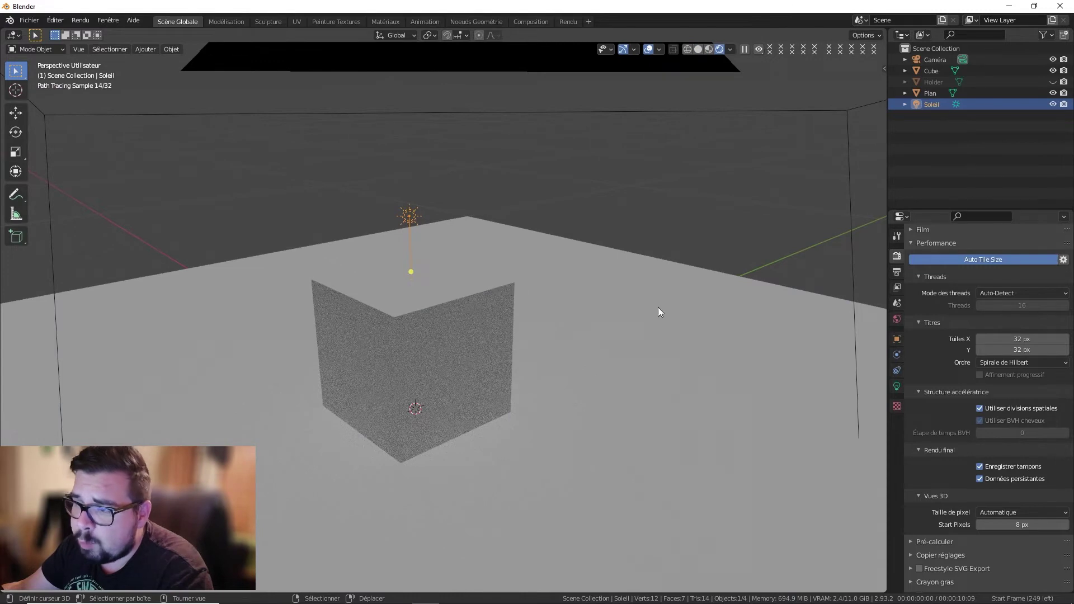
# Step: Set the 3D view Start Pixels to 512 px and look through the scene camera
pyautogui.doubleClick(1019, 524)
pyautogui.write('512')
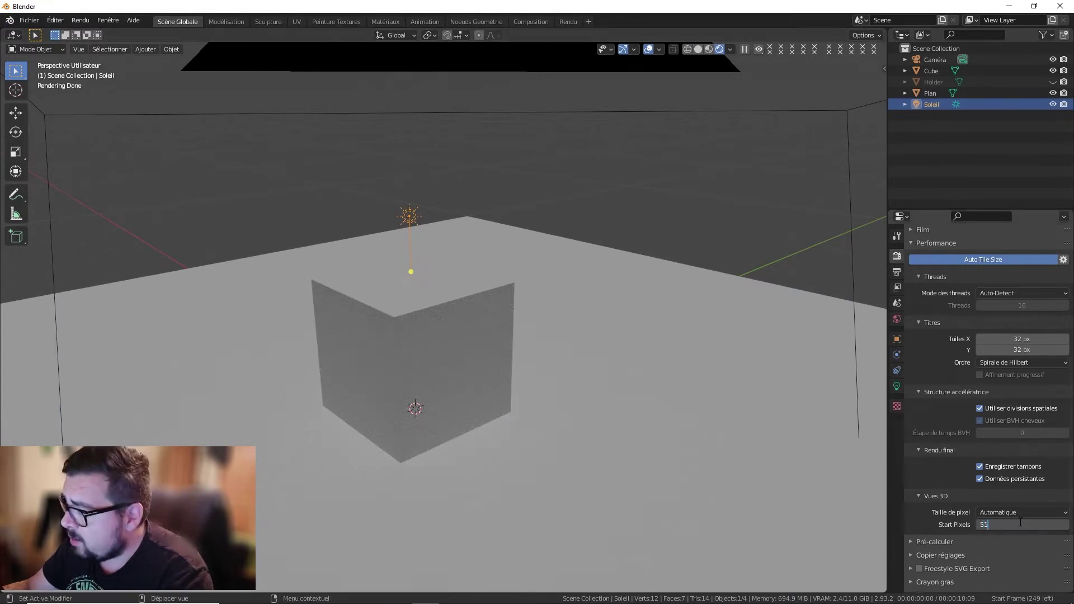
pyautogui.press('Return')
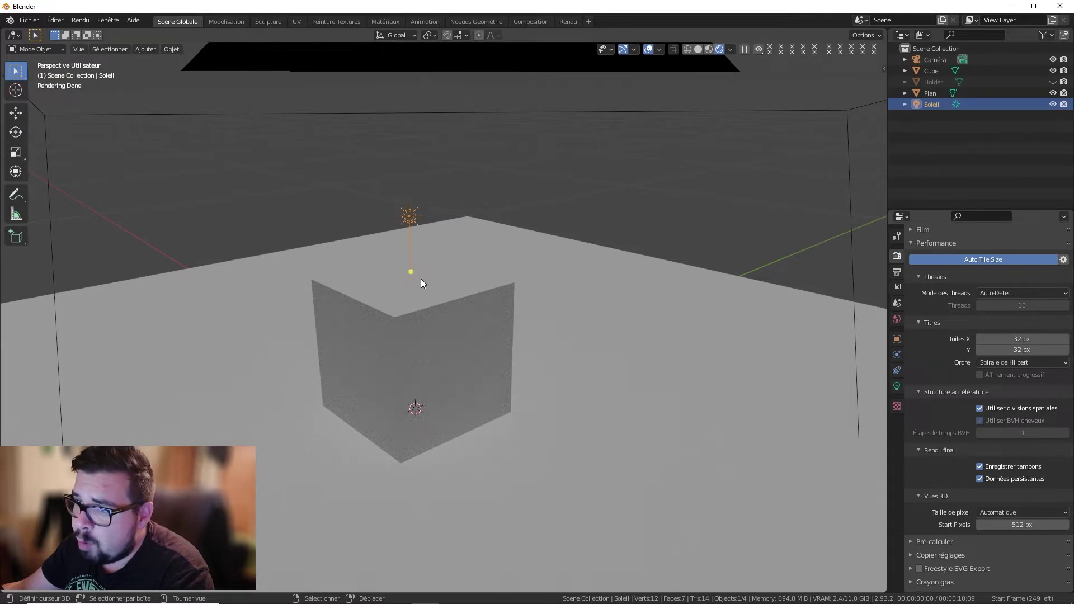
pyautogui.press('KP_0')
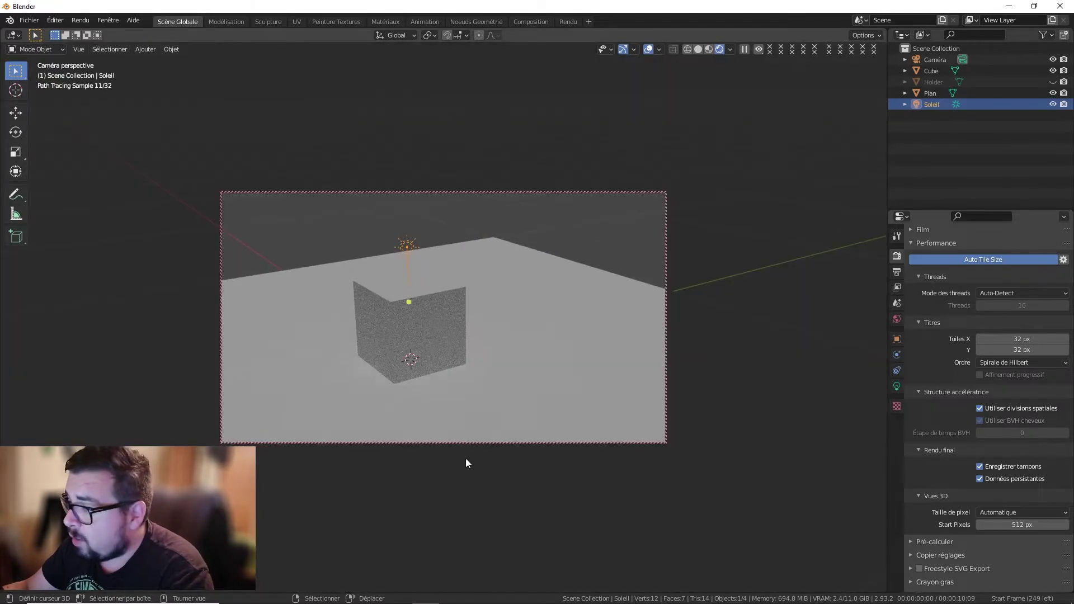
# Step: Try 3D view pixel sizes of 1×, 2× and 4× on the rendered camera preview
pyautogui.click(1028, 511)
pyautogui.click(1014, 537)
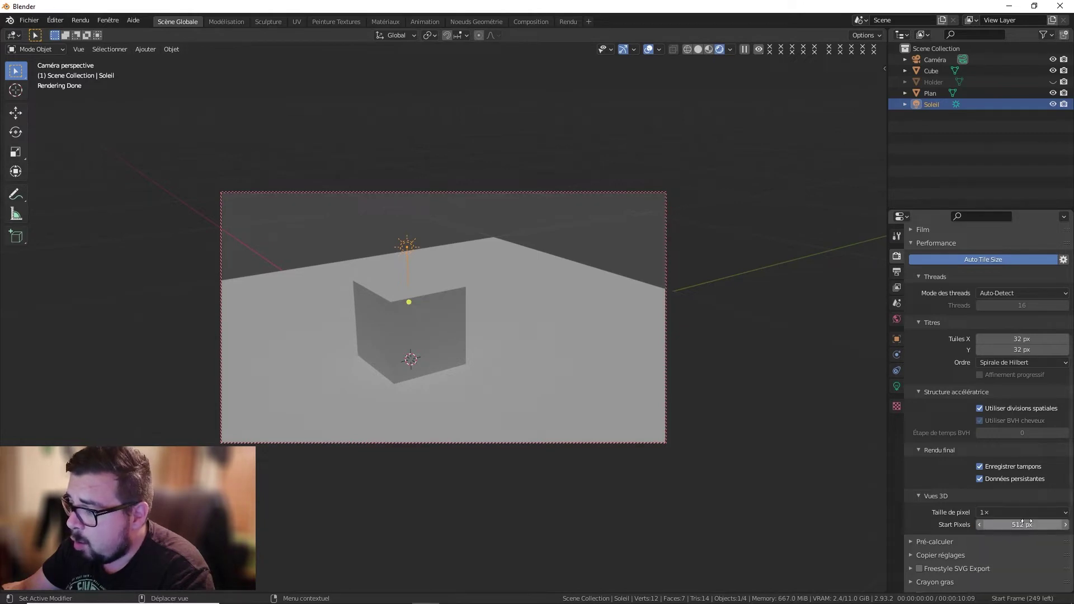
pyautogui.click(1032, 511)
pyautogui.click(1011, 550)
pyautogui.click(1012, 514)
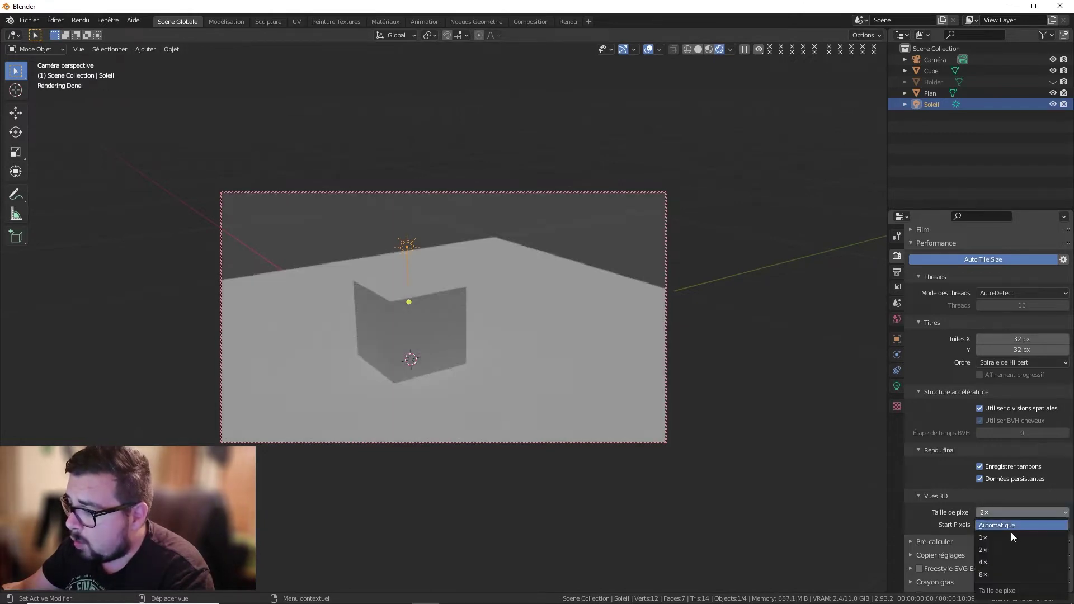
pyautogui.click(1004, 548)
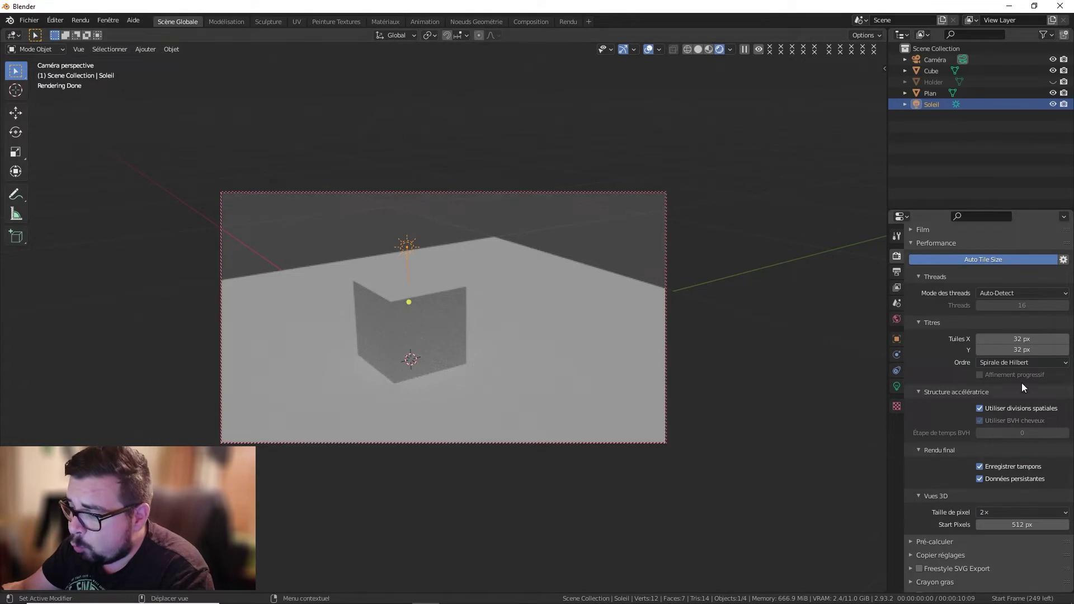
pyautogui.click(1022, 510)
pyautogui.click(996, 561)
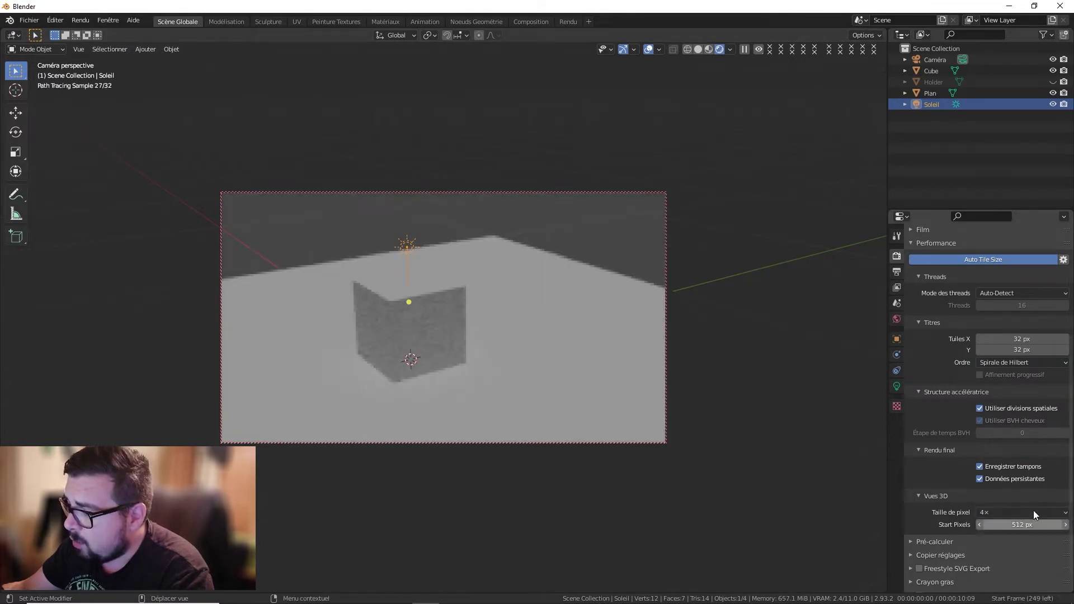
pyautogui.click(1022, 510)
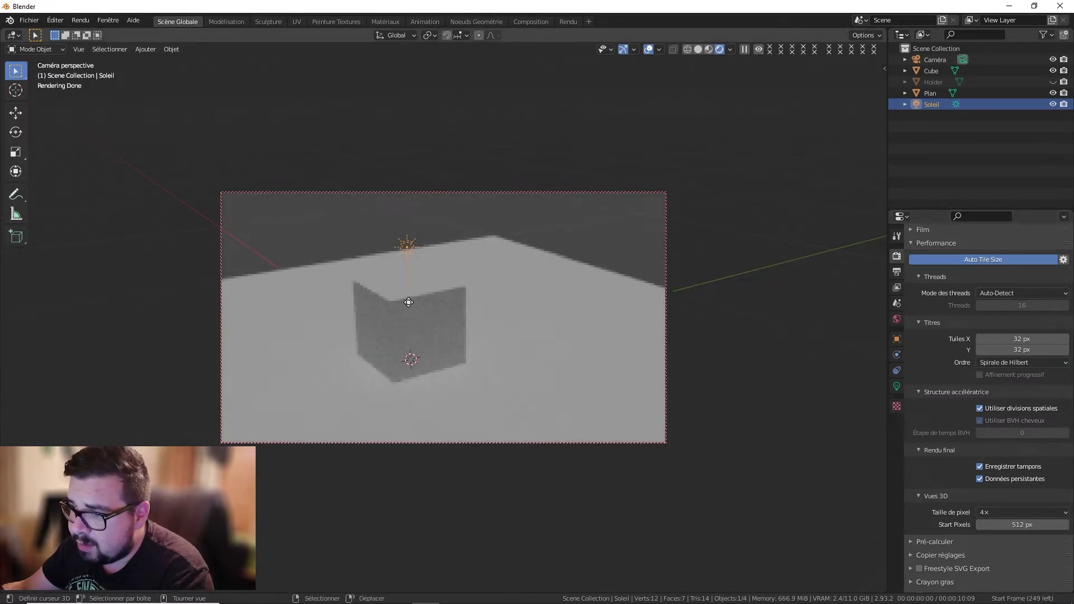
# Step: Reframe the camera view on the cube and move the cube across the ground plane, keeping its height locked
pyautogui.moveTo(410, 299); pyautogui.dragTo(468, 271)
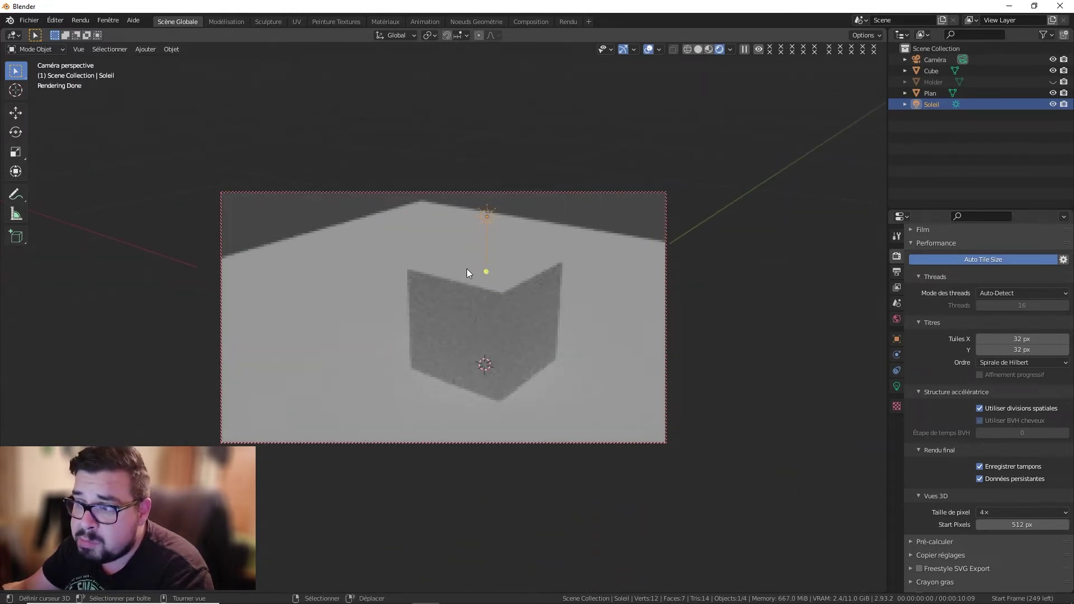
pyautogui.click(462, 303)
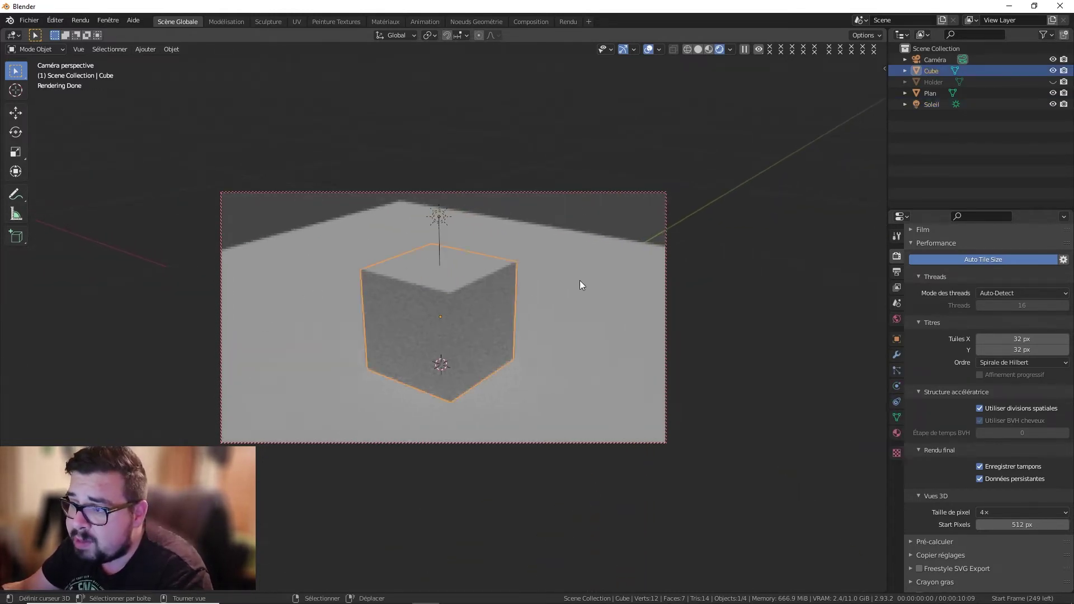
pyautogui.press('g')
pyautogui.hotkey('shift', 'z')
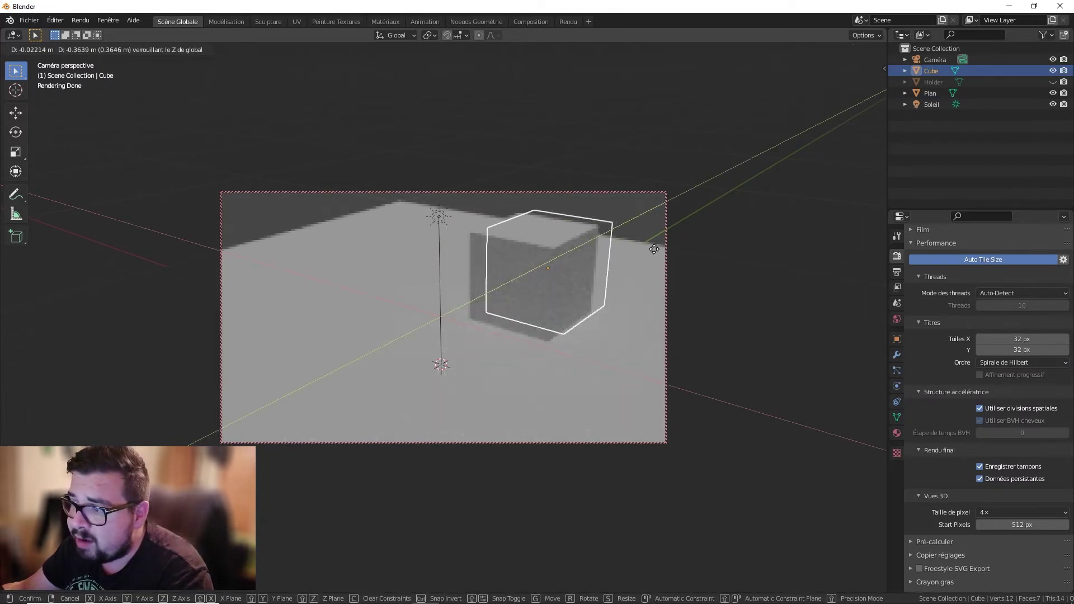
pyautogui.click(686, 237)
# Step: Duplicate the cube and place the copy on the opposite side of the sun light at the same height
pyautogui.hotkey('shift', 'd')
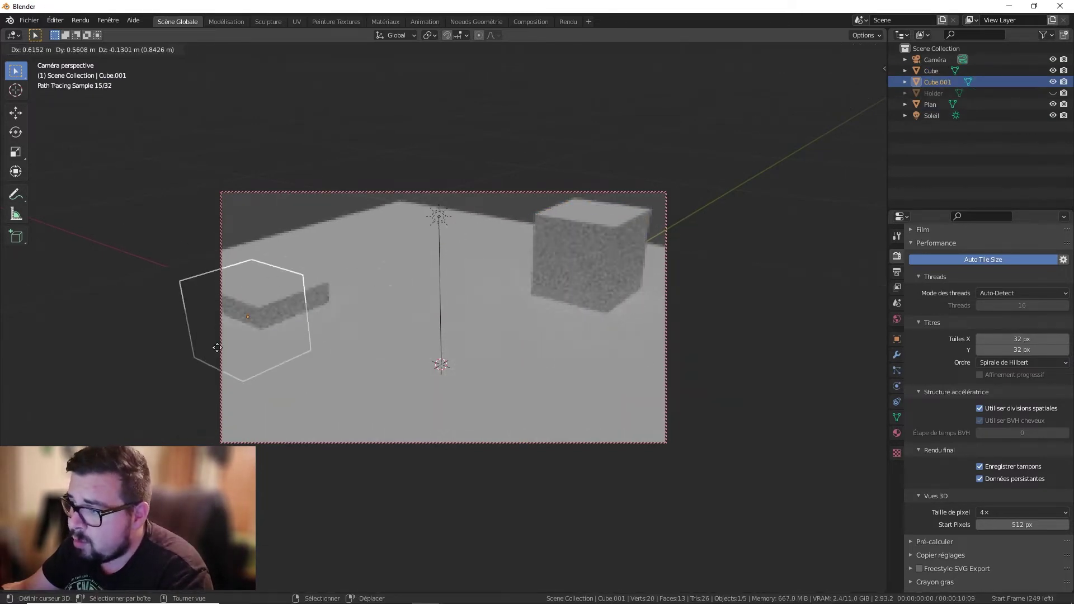
pyautogui.hotkey('shift', 'z')
pyautogui.click(281, 288)
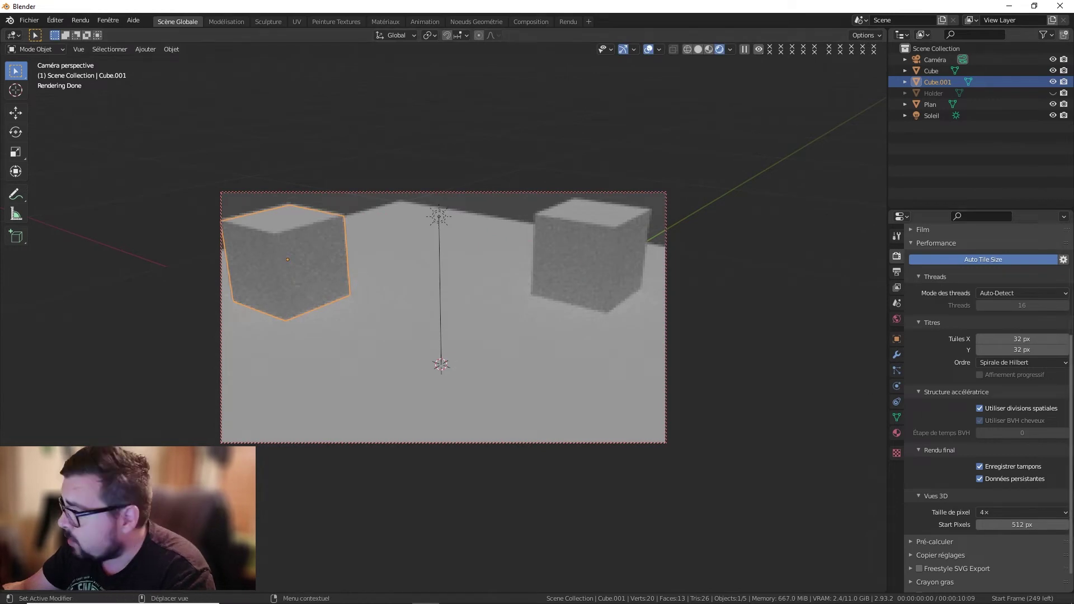
# Step: Compare the preview at pixel sizes 1× and 8×, and set the 3D view pixel size back to Automatique
pyautogui.click(998, 512)
pyautogui.click(1006, 538)
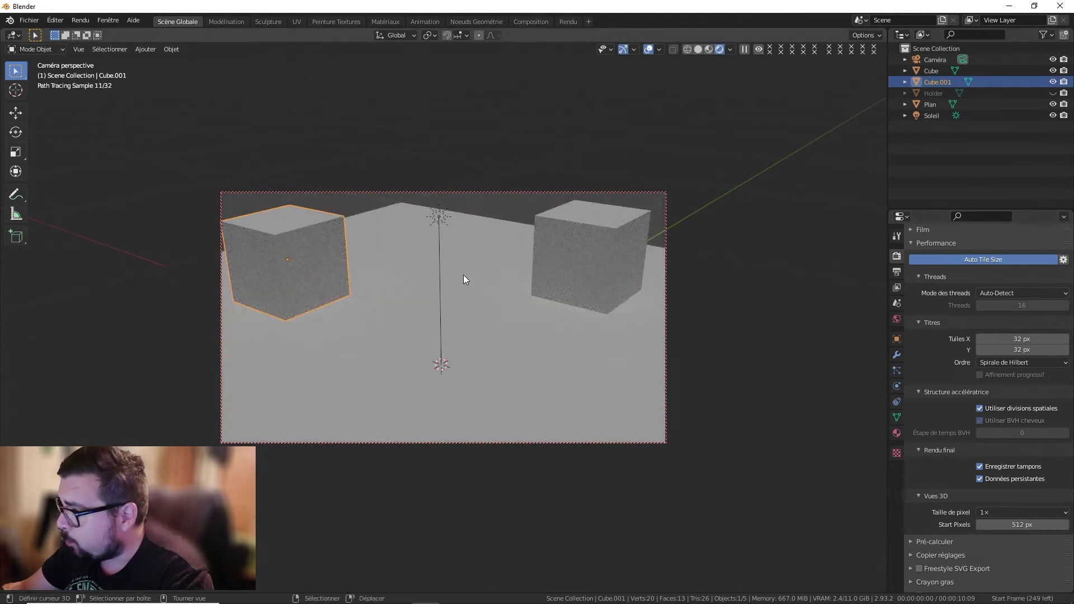
pyautogui.click(1036, 512)
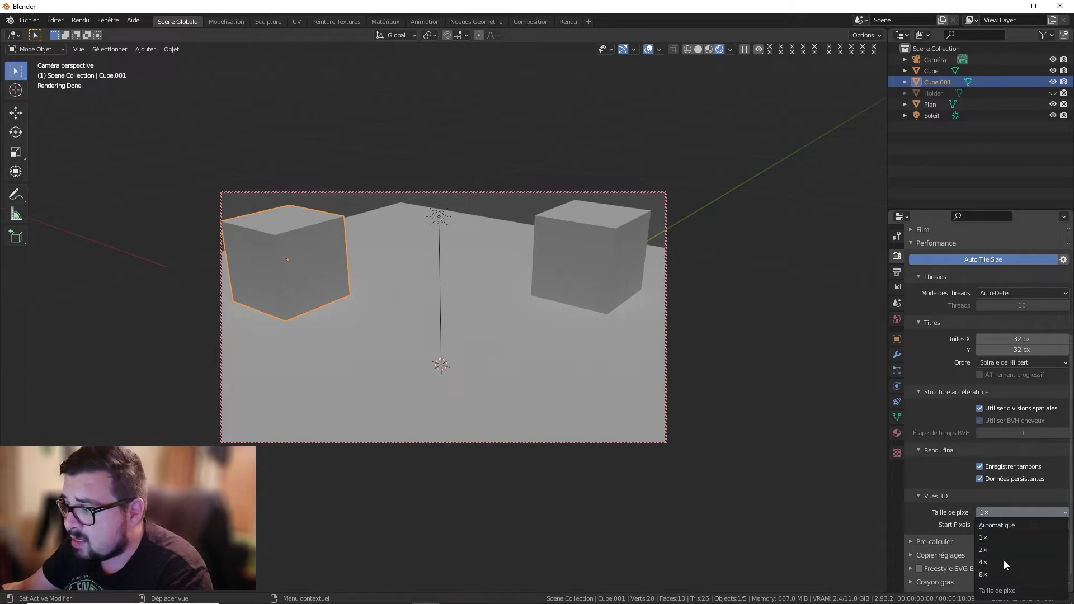
pyautogui.click(995, 575)
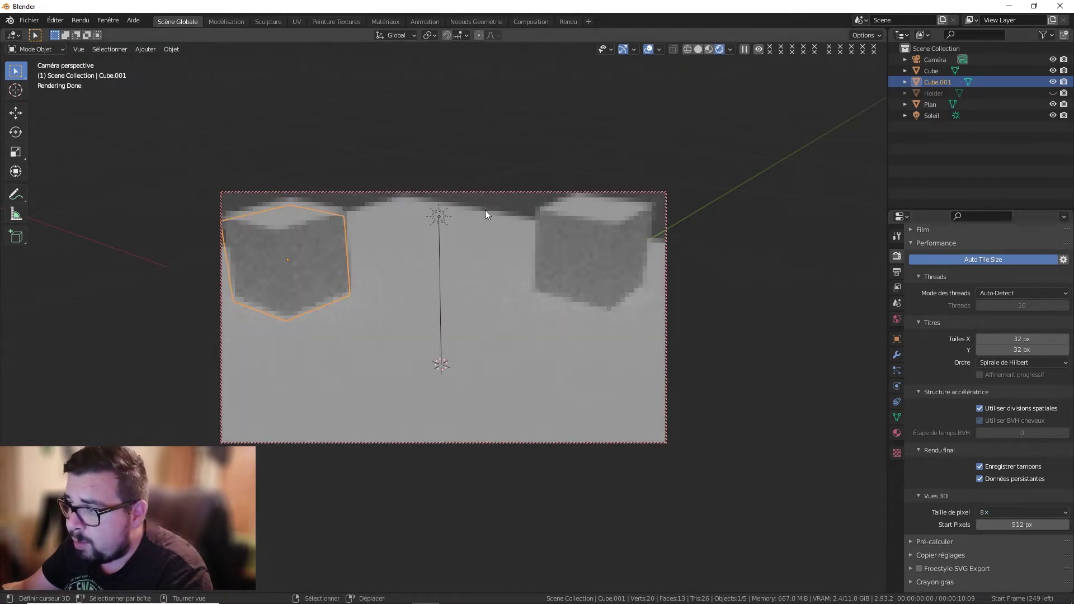
pyautogui.click(1020, 513)
pyautogui.click(1011, 525)
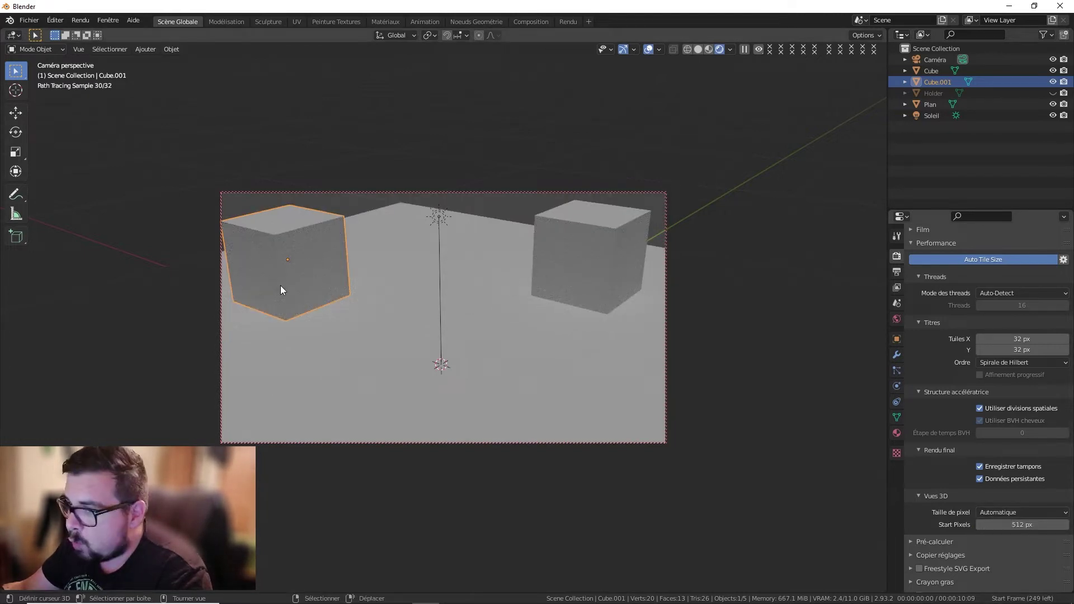
# Step: Set the 3D view Start Pixels to 32 px
pyautogui.click(1008, 525)
pyautogui.write('32')
pyautogui.press('Return')
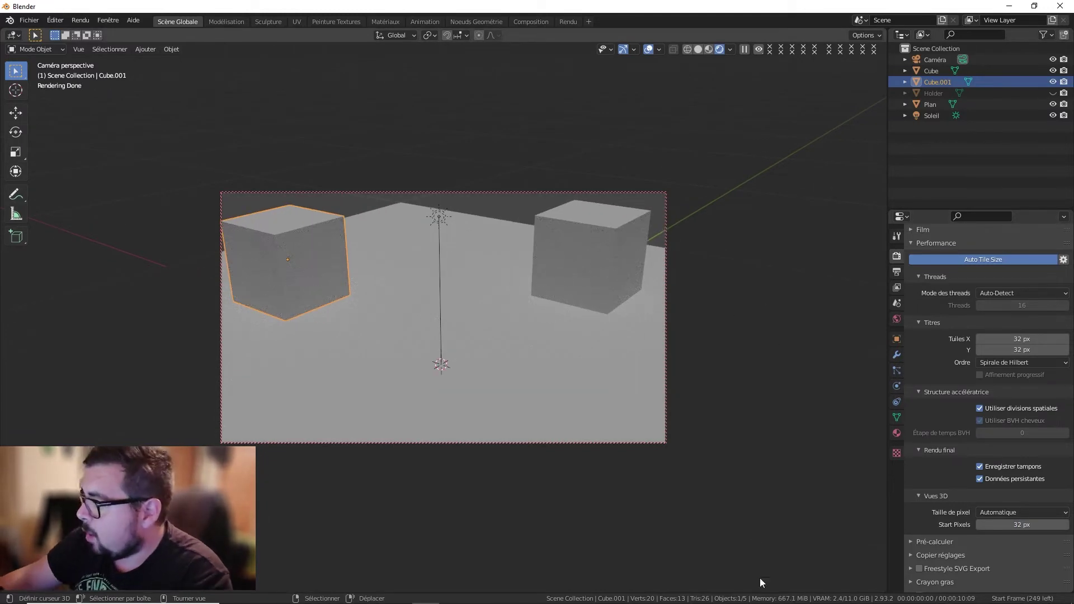
# Step: Glance at the bake settings, collapse the performance settings, and set the render device to Calculs GPU
pyautogui.scroll(-1, 964, 531)
pyautogui.click(932, 520)
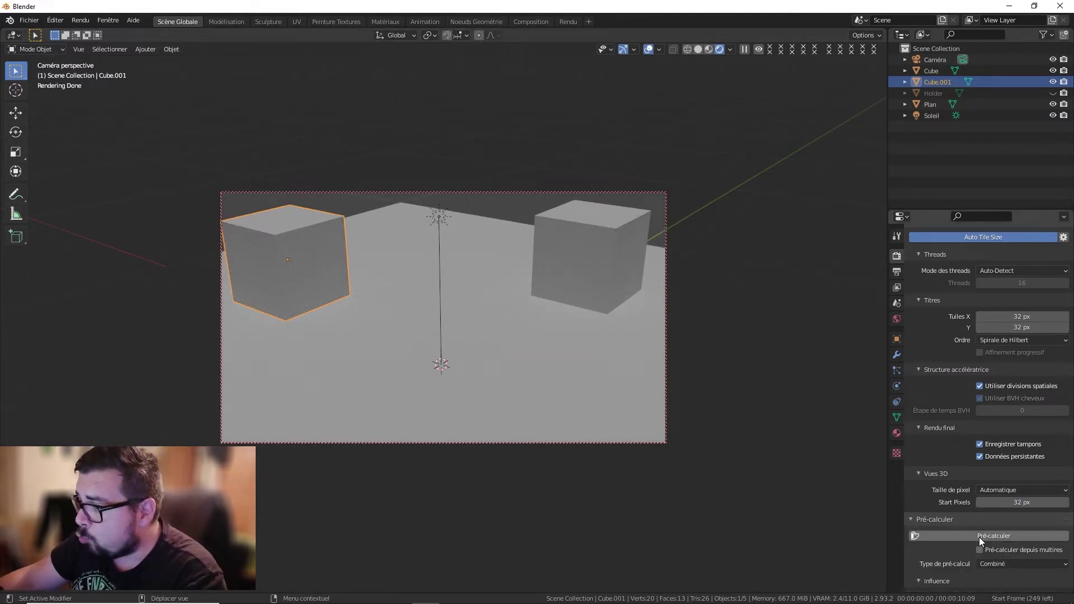
pyautogui.click(940, 519)
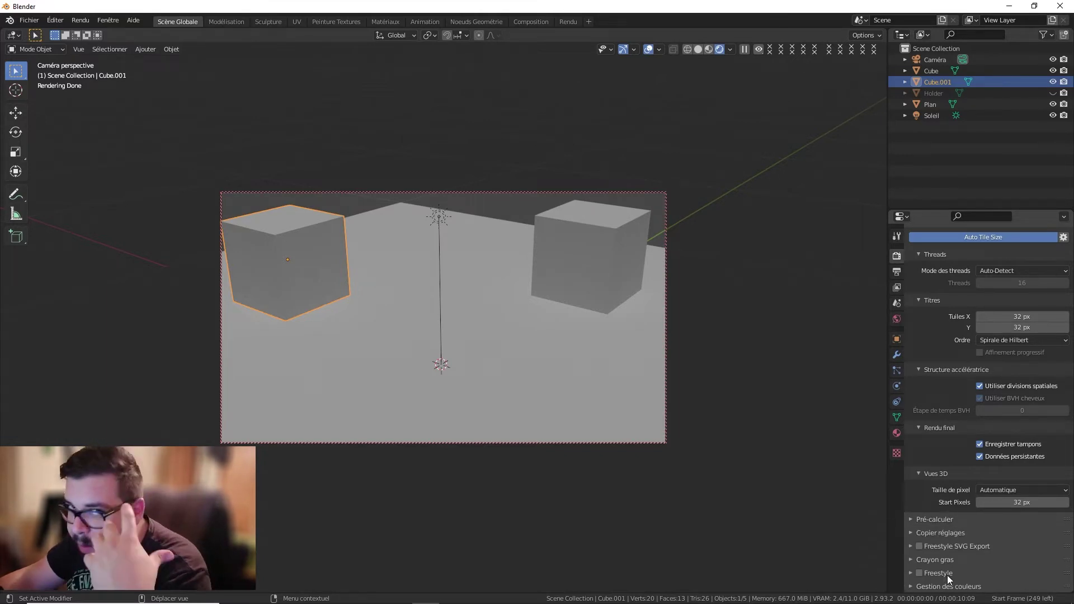
pyautogui.scroll(4, 1002, 478)
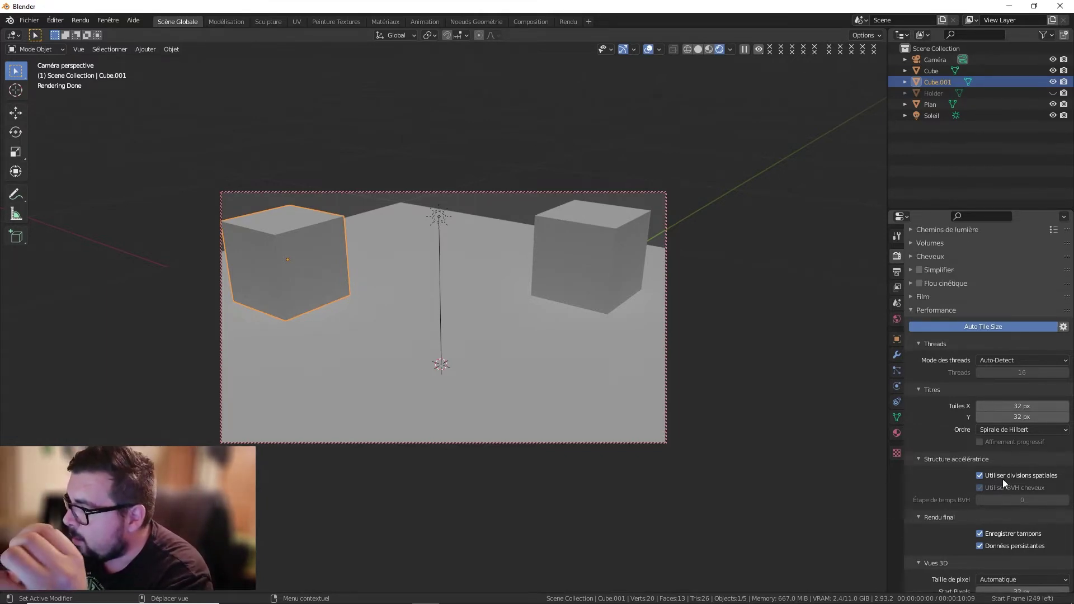
pyautogui.click(910, 309)
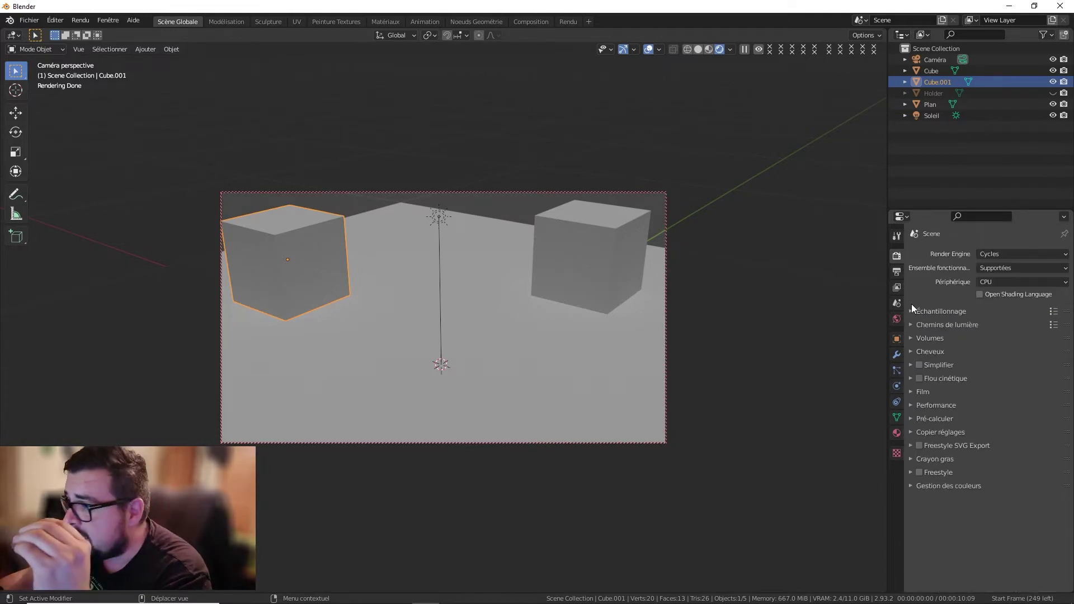
pyautogui.click(1007, 282)
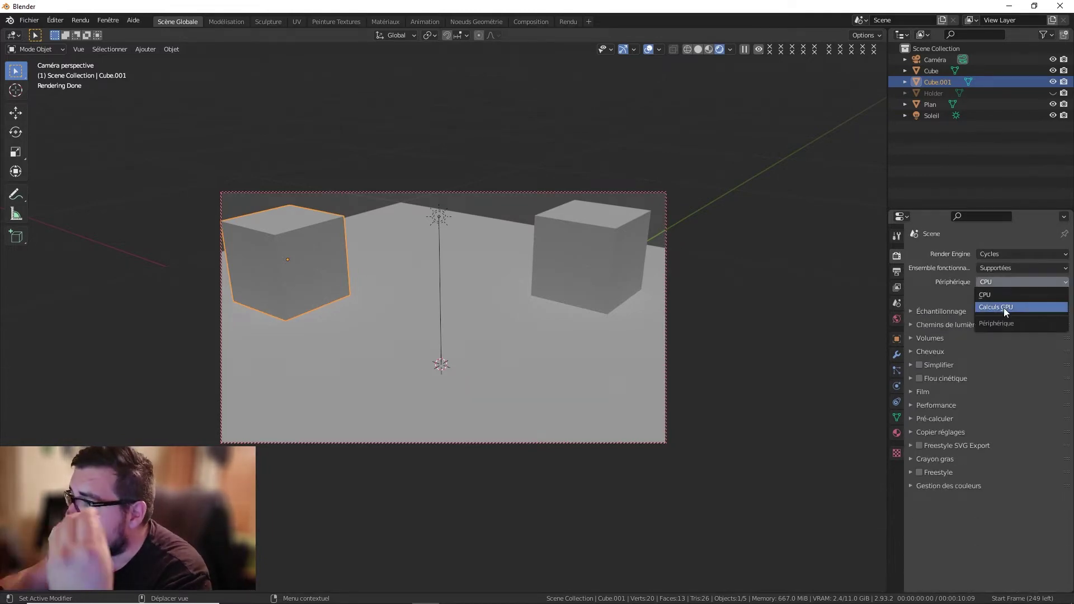
pyautogui.click(1003, 307)
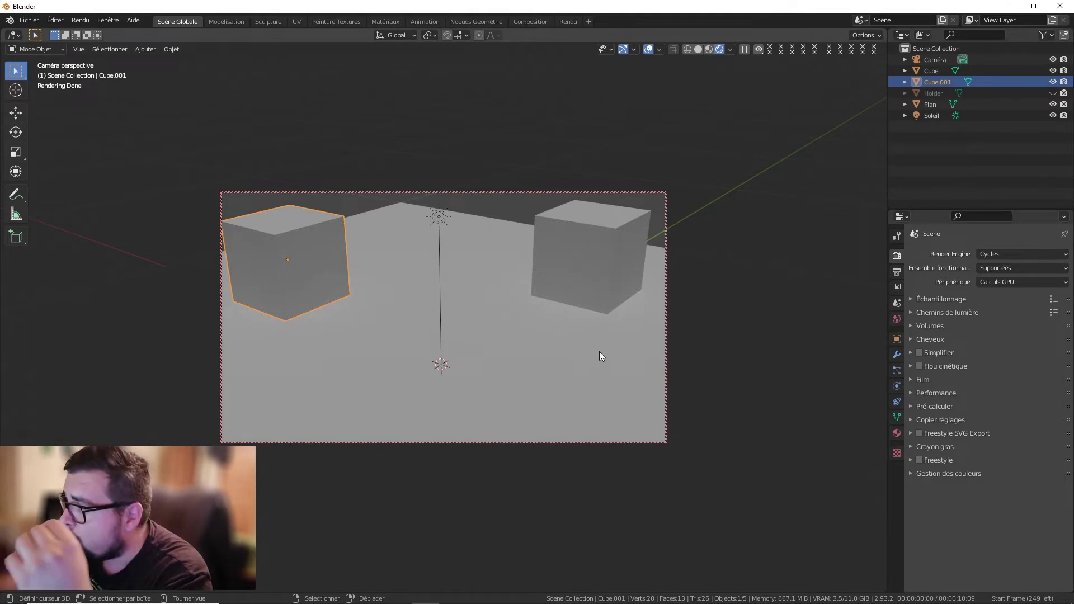
# Step: Widen the camera framing, select the sun light, and switch the render engine to Eevee
pyautogui.scroll(-2, 556, 336)
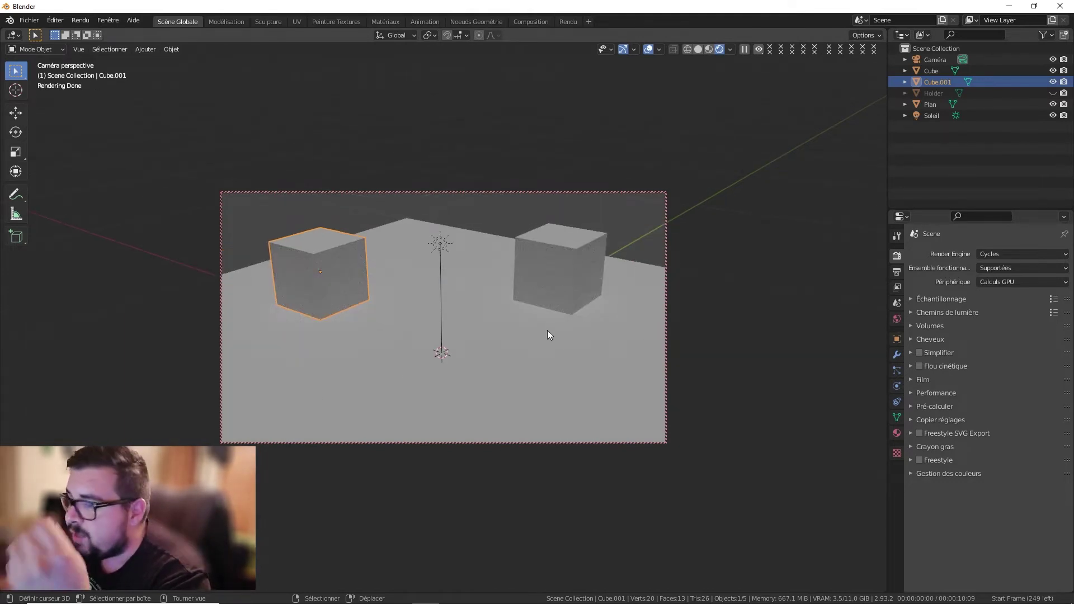
pyautogui.click(438, 243)
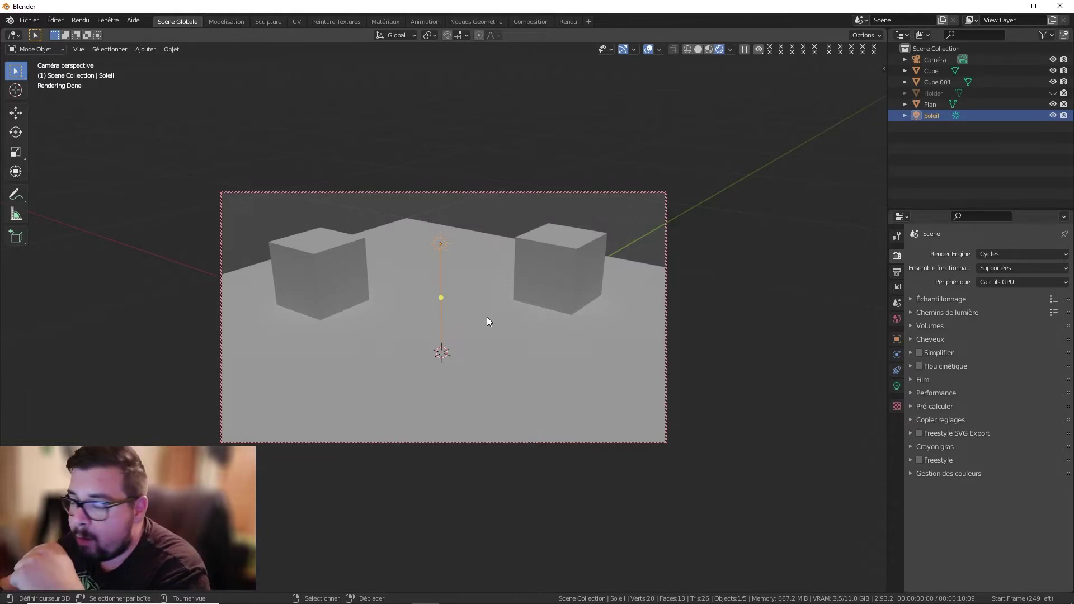
pyautogui.click(1010, 254)
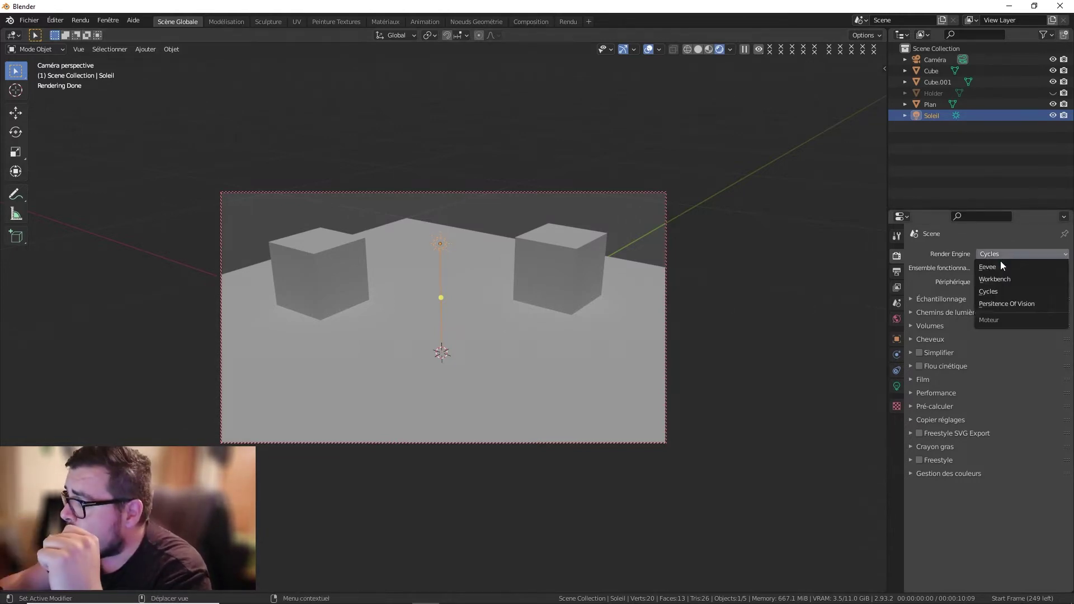
pyautogui.click(995, 269)
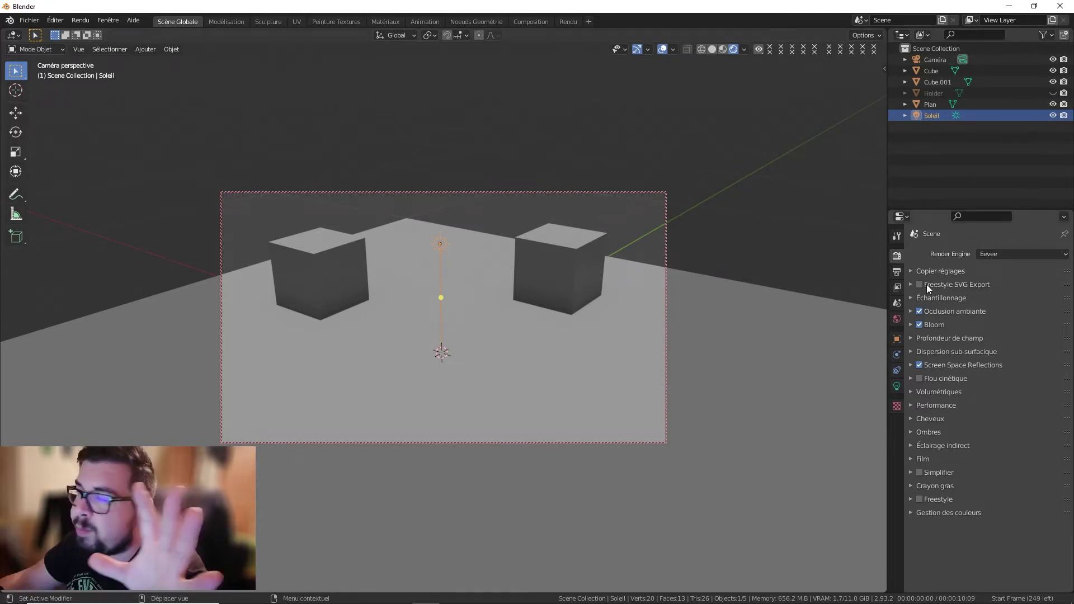
# Step: Look briefly at the copy-settings options, and set the Eevee sampling for the 3D views to 32
pyautogui.click(913, 270)
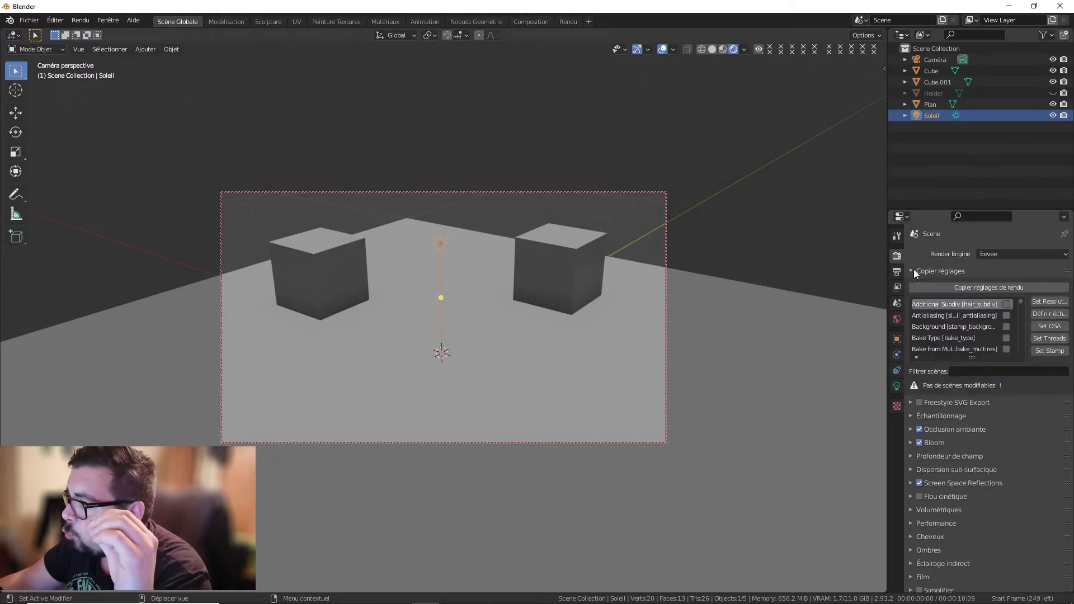
pyautogui.click(914, 270)
pyautogui.click(918, 297)
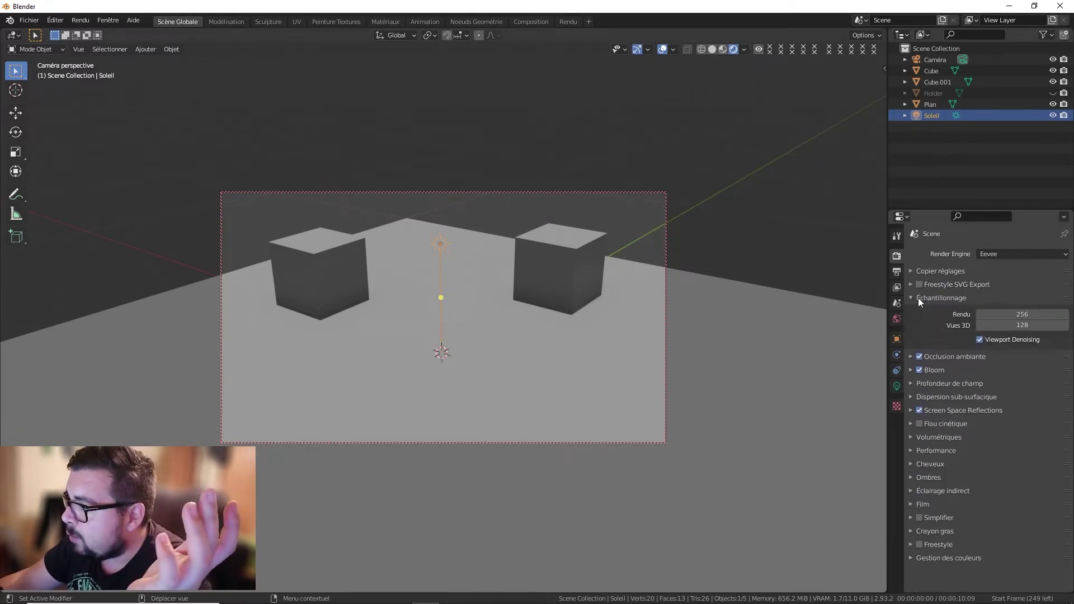
pyautogui.click(1025, 325)
pyautogui.press('Return')
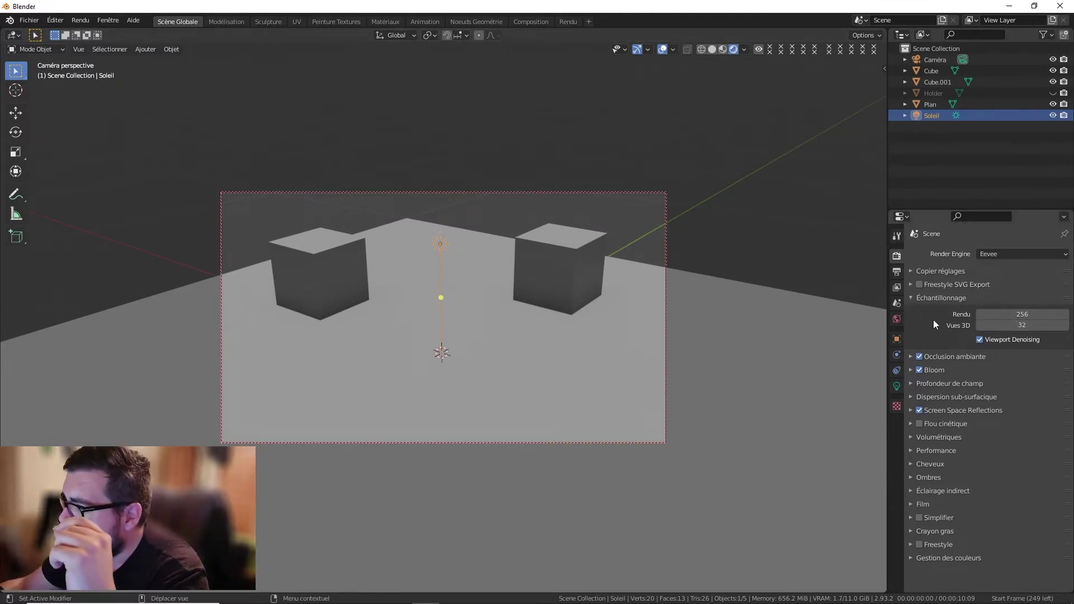
pyautogui.click(911, 298)
# Step: Examine Eevee's ambient occlusion settings and expand the Bloom settings
pyautogui.click(912, 312)
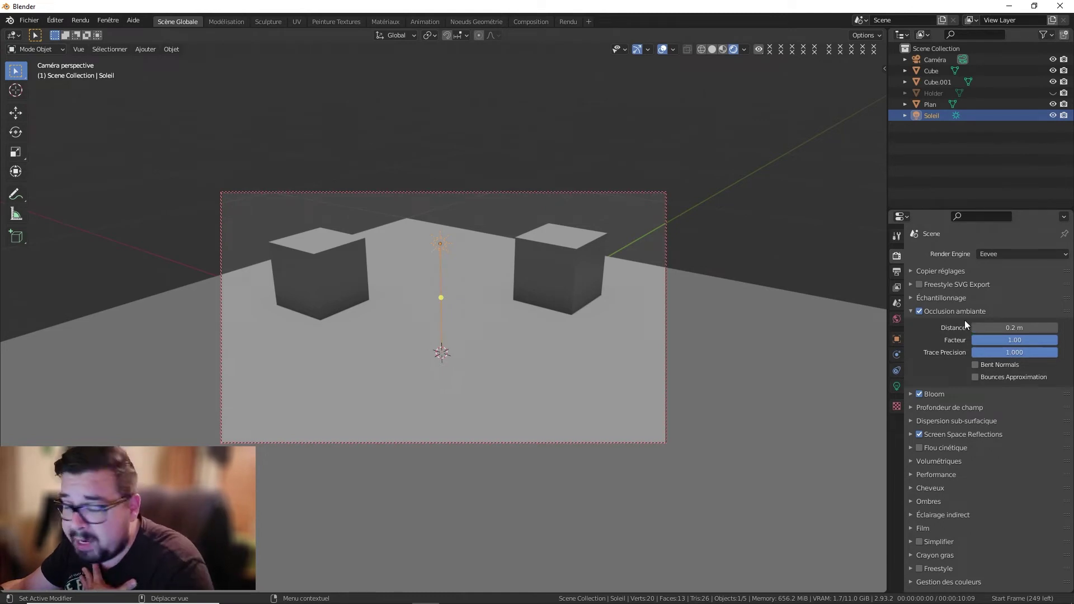
pyautogui.click(915, 314)
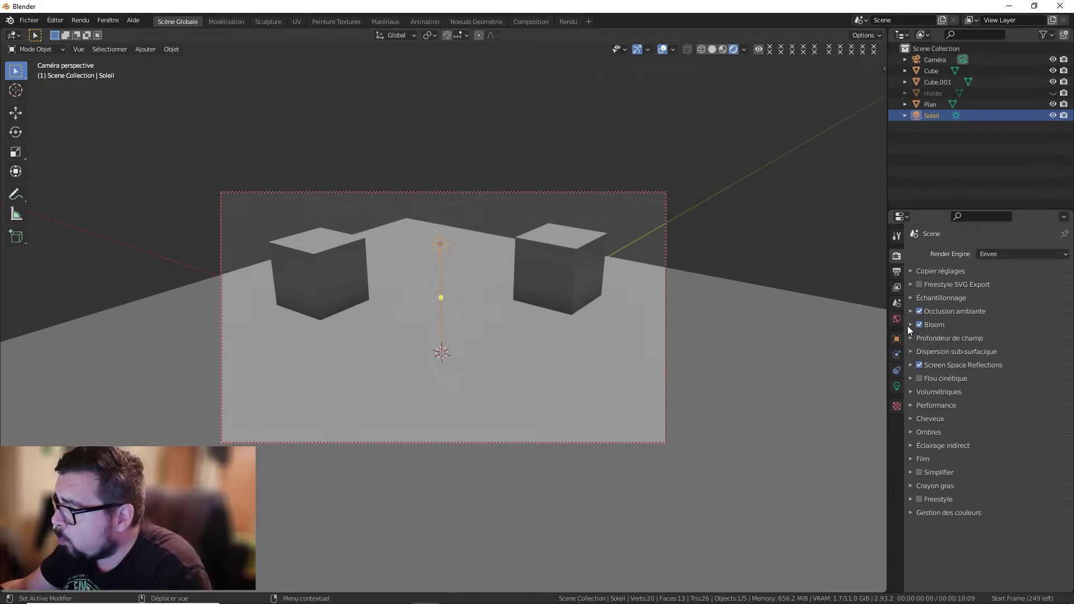
pyautogui.click(908, 325)
# Step: Change the surface shader of the right-hand cube's material to Émission
pyautogui.click(593, 266)
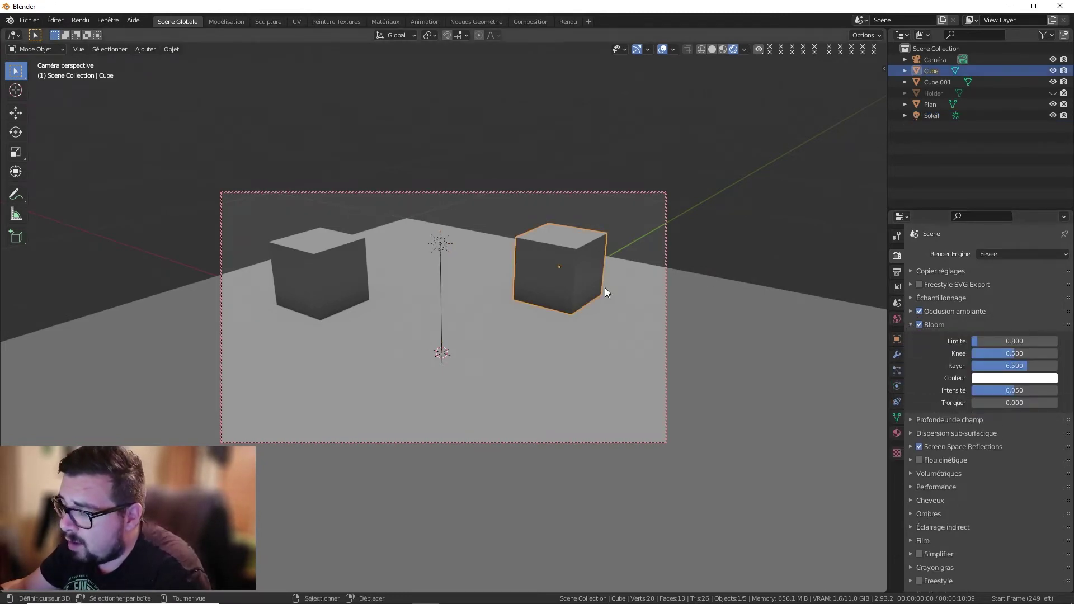
pyautogui.click(897, 433)
pyautogui.click(976, 300)
pyautogui.click(924, 304)
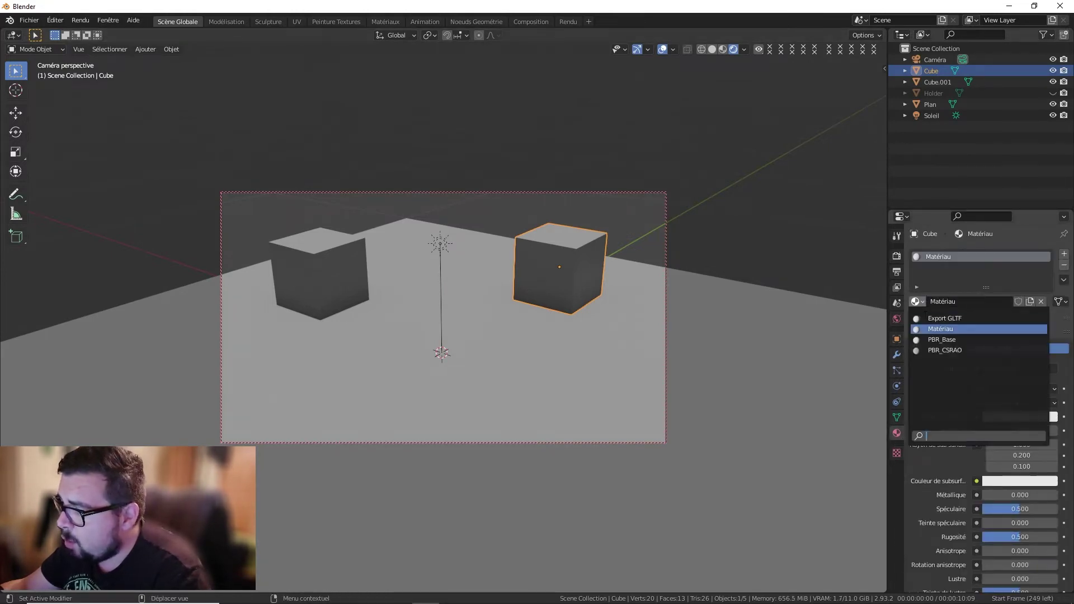
pyautogui.click(985, 369)
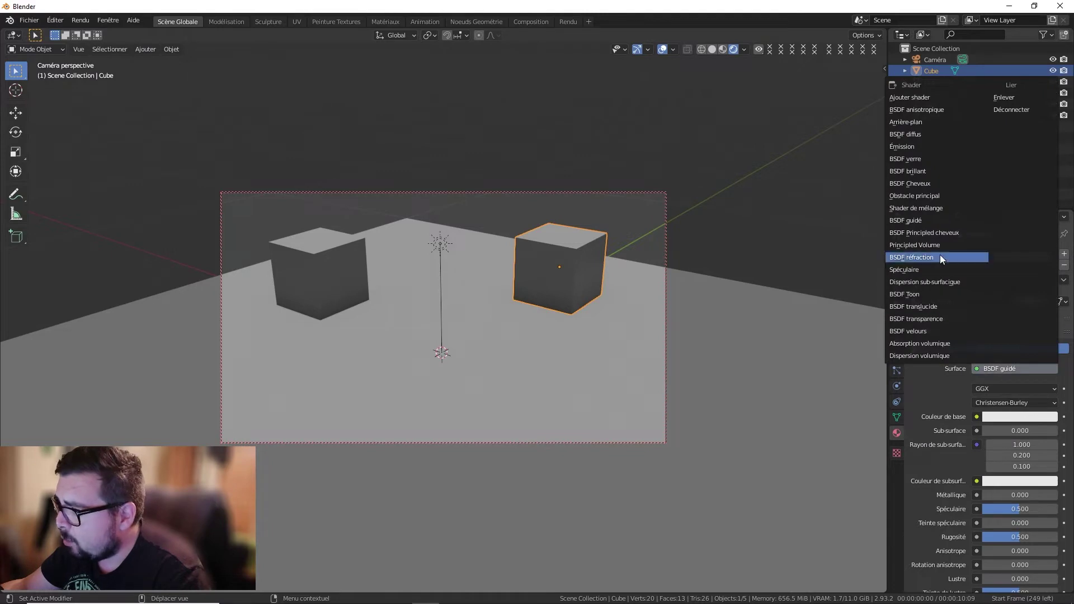
pyautogui.click(924, 146)
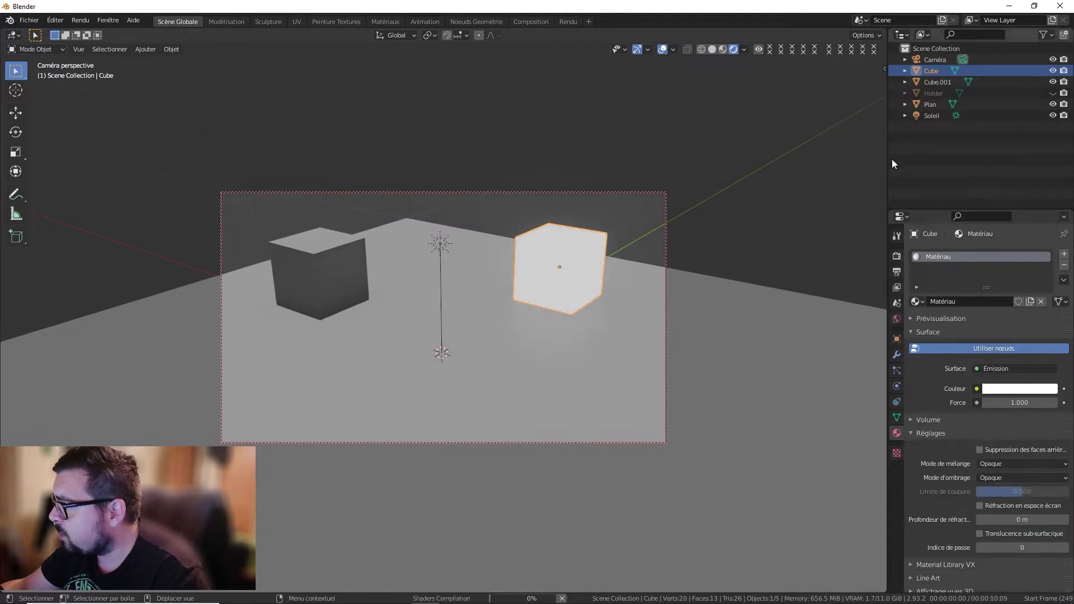
# Step: Set the emission strength (Force) of the cube's material to 25
pyautogui.click(1036, 402)
pyautogui.write('25')
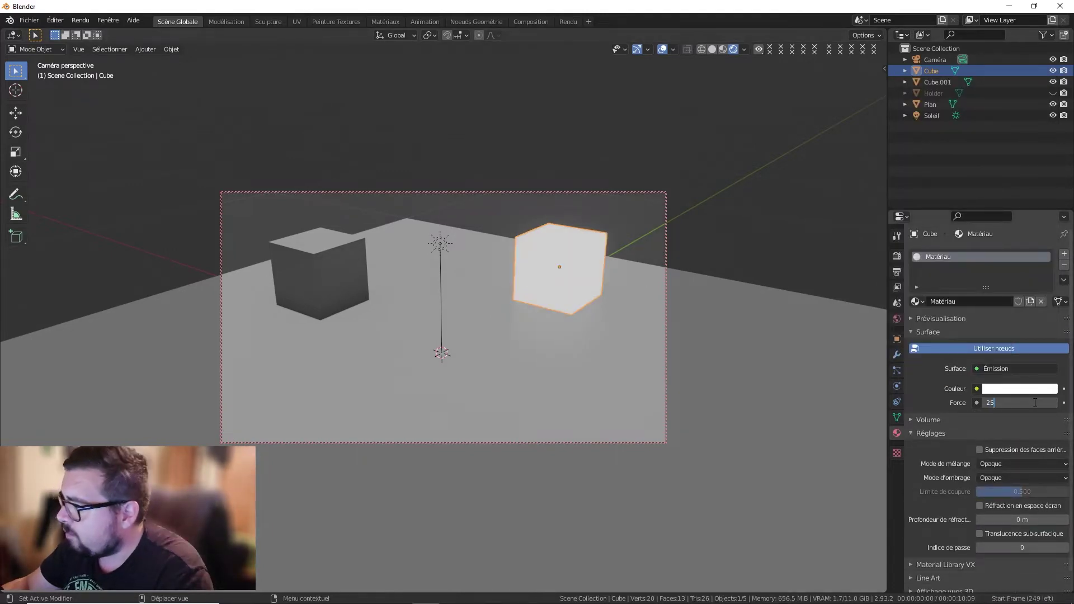
pyautogui.press('Return')
pyautogui.keyDown('shift'); pyautogui.moveTo(523, 280); pyautogui.dragTo(476, 326, button='middle'); pyautogui.keyUp('shift')
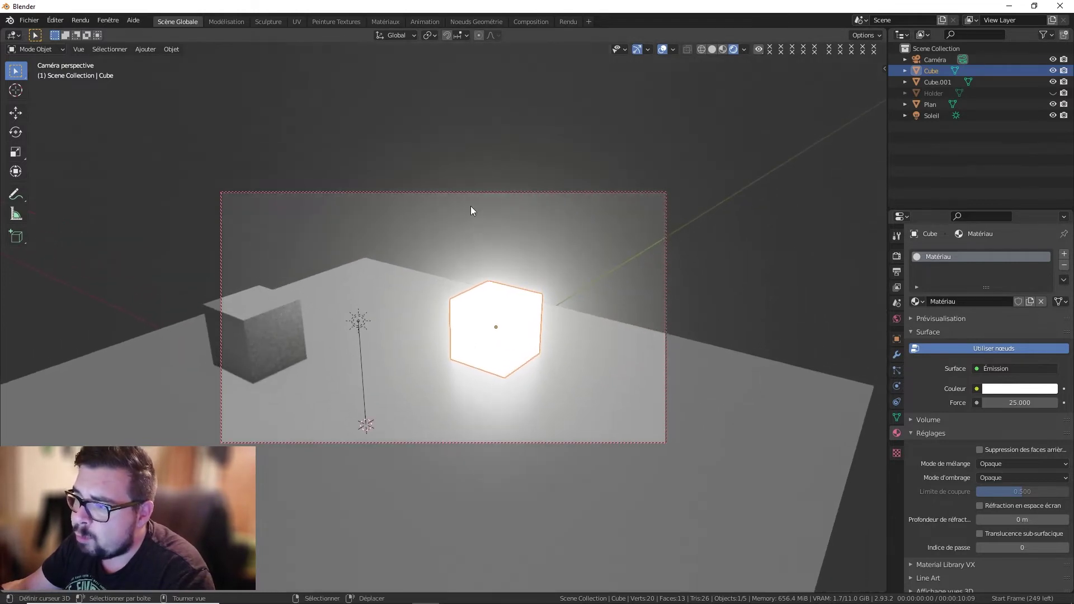
pyautogui.scroll(1, 472, 207)
pyautogui.keyDown('shift'); pyautogui.moveTo(509, 271); pyautogui.dragTo(495, 259, button='middle'); pyautogui.keyUp('shift')
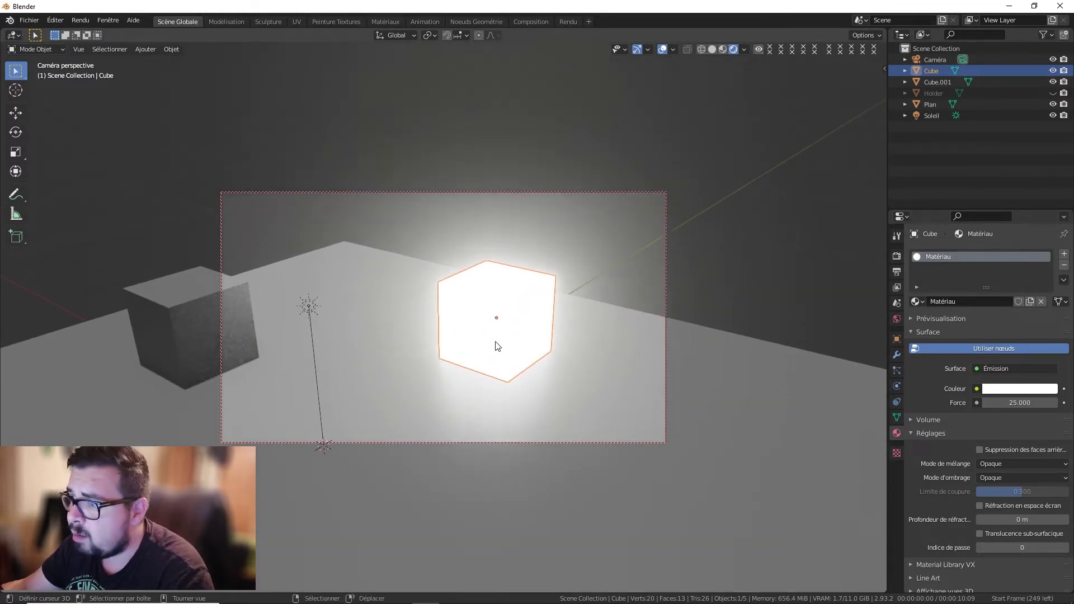
# Step: Switch Eevee's Bloom off and on again to compare the emissive cube's glow, and collapse its settings
pyautogui.click(897, 272)
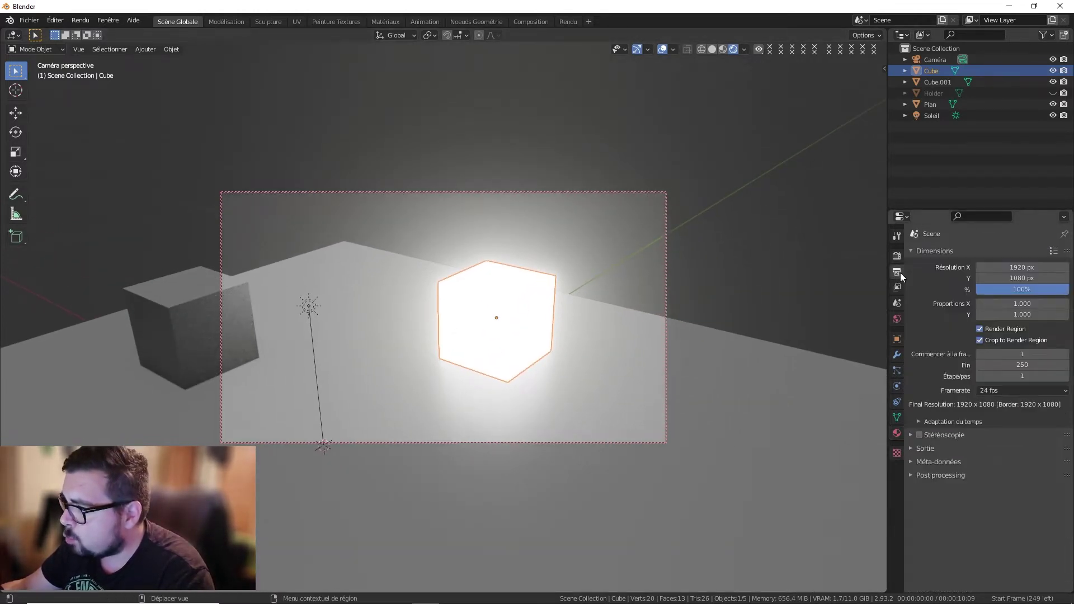
pyautogui.click(896, 255)
pyautogui.click(919, 325)
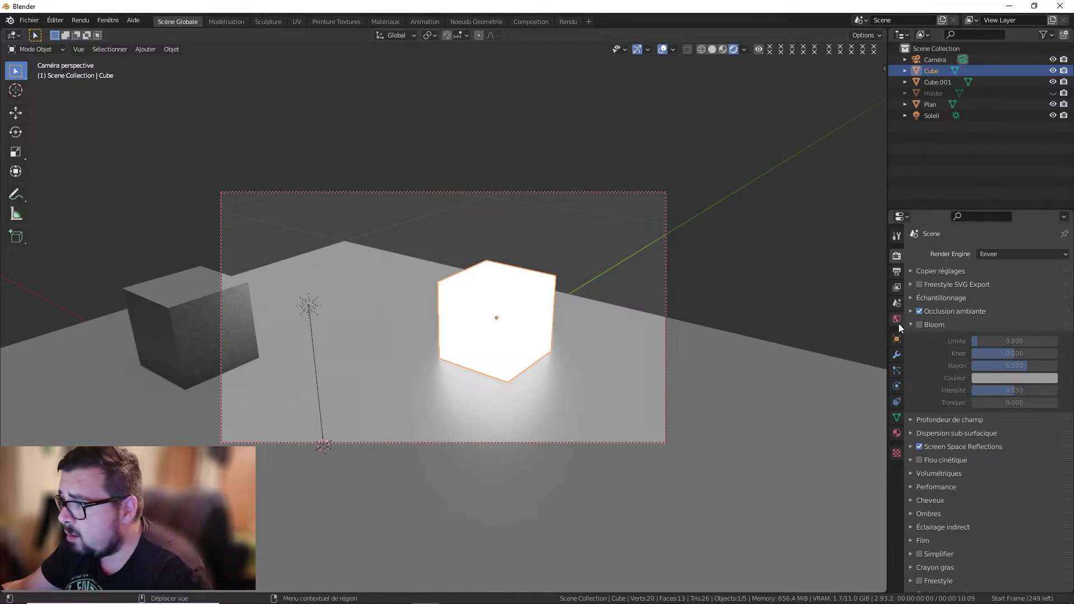
pyautogui.click(918, 324)
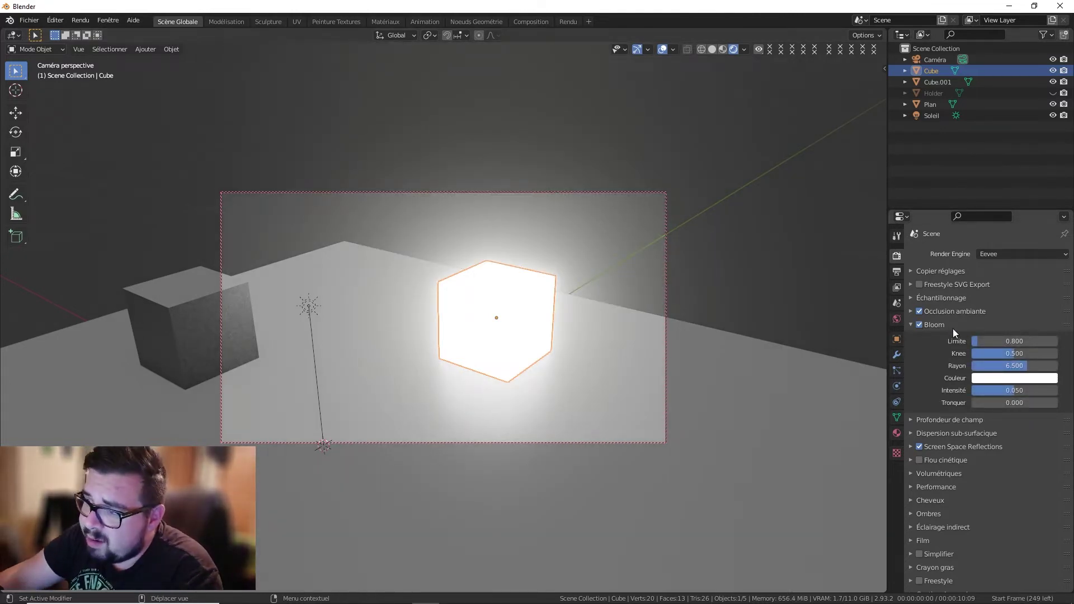
pyautogui.click(915, 324)
# Step: Look over Eevee's depth of field and subsurface scattering settings
pyautogui.click(916, 338)
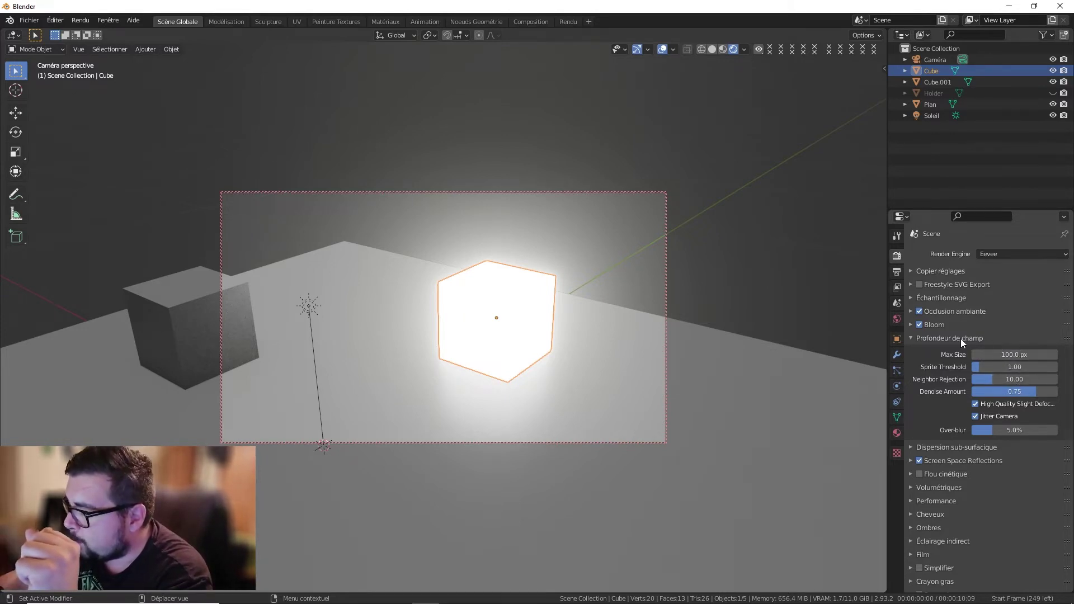
pyautogui.click(921, 337)
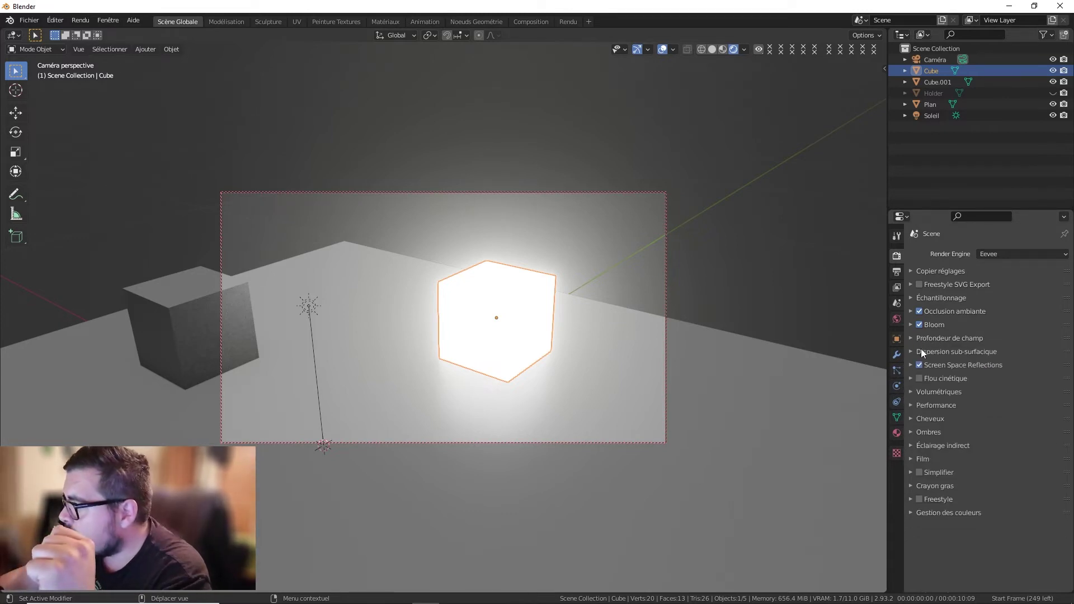
pyautogui.click(916, 350)
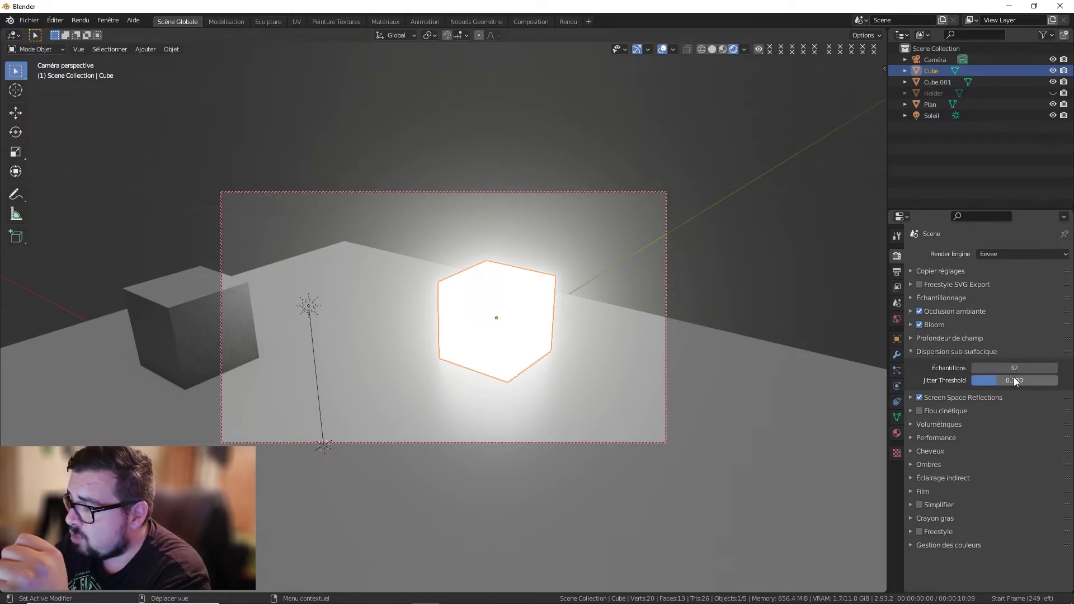
pyautogui.click(918, 352)
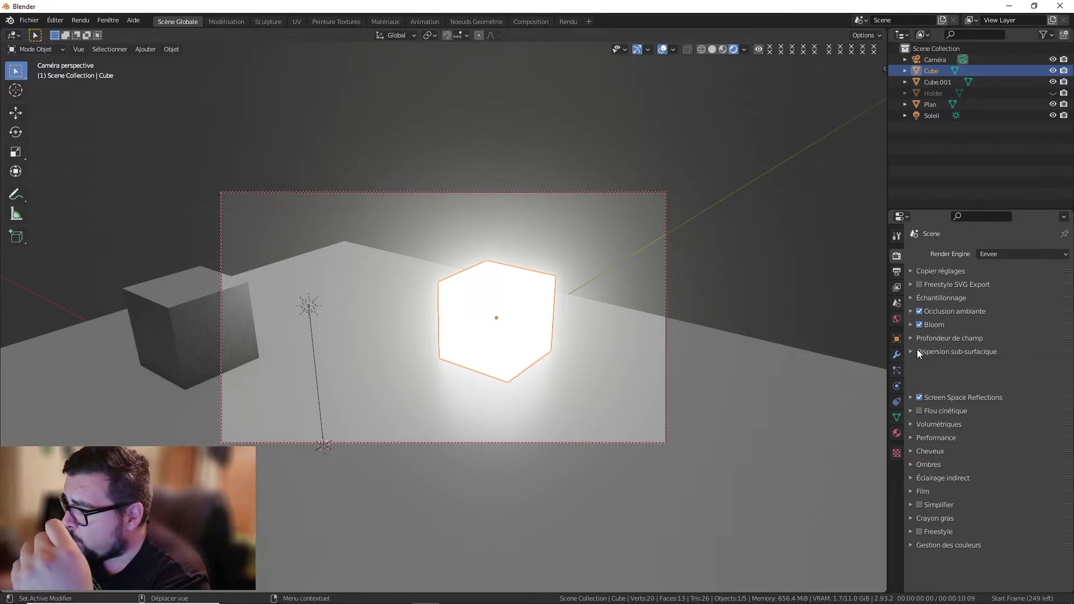
# Step: Expand Screen Space Reflections and switch the effect off and on again to compare the scene's reflections
pyautogui.click(913, 365)
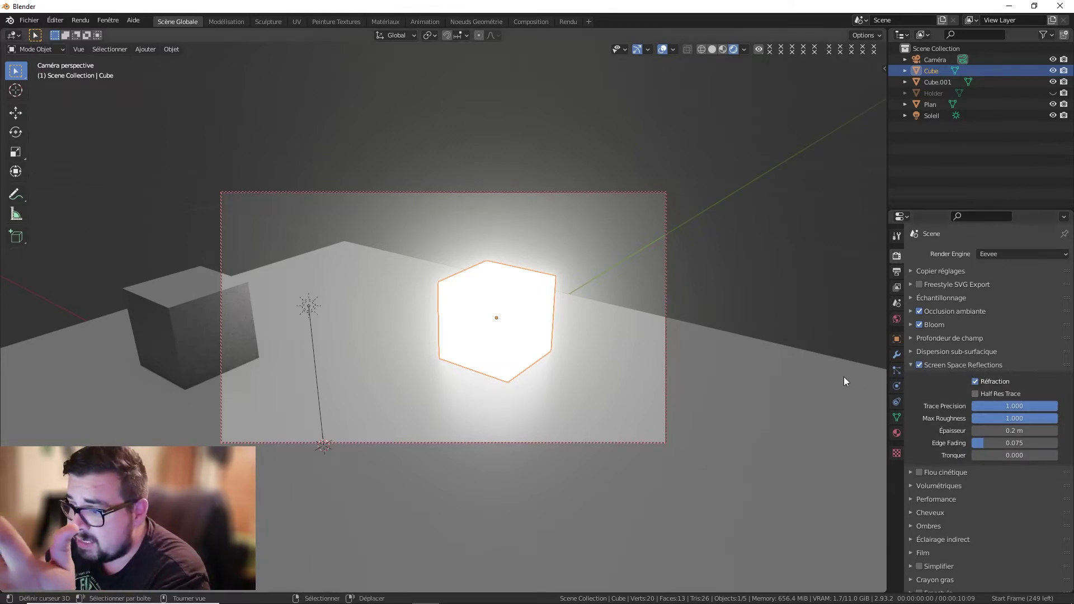
pyautogui.click(918, 364)
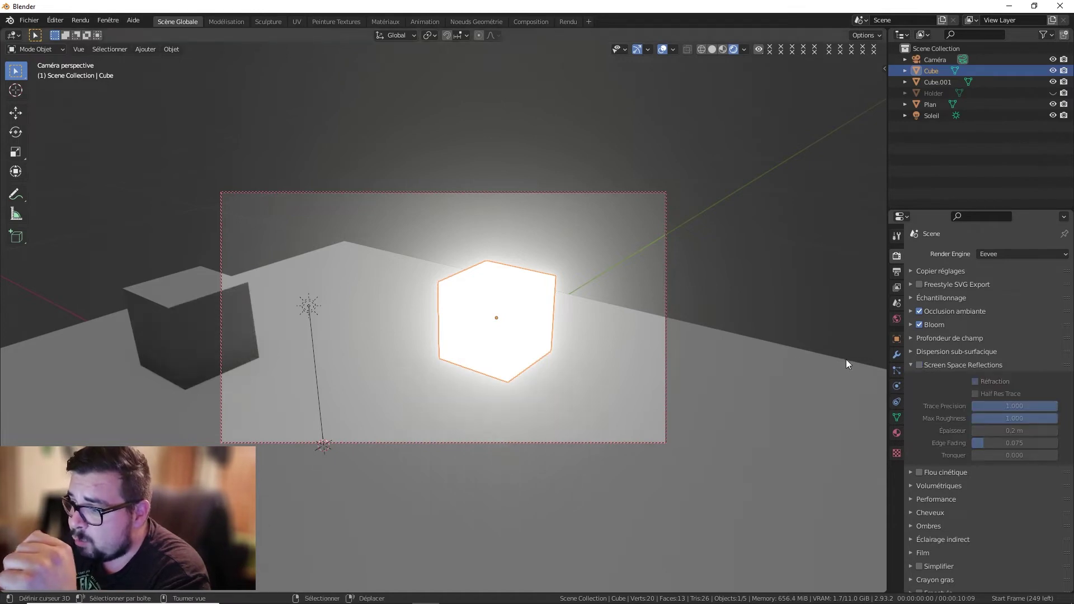
pyautogui.click(919, 365)
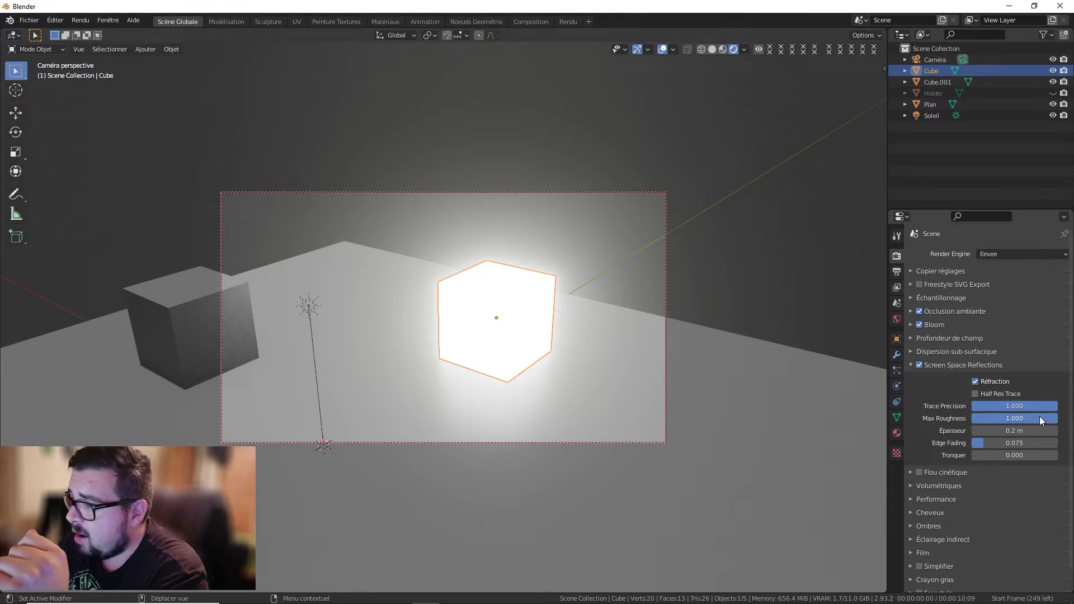
# Step: Try a Max Roughness of 0.5 for the screen space reflections, restore it to 1.0, and collapse the settings
pyautogui.click(1021, 415)
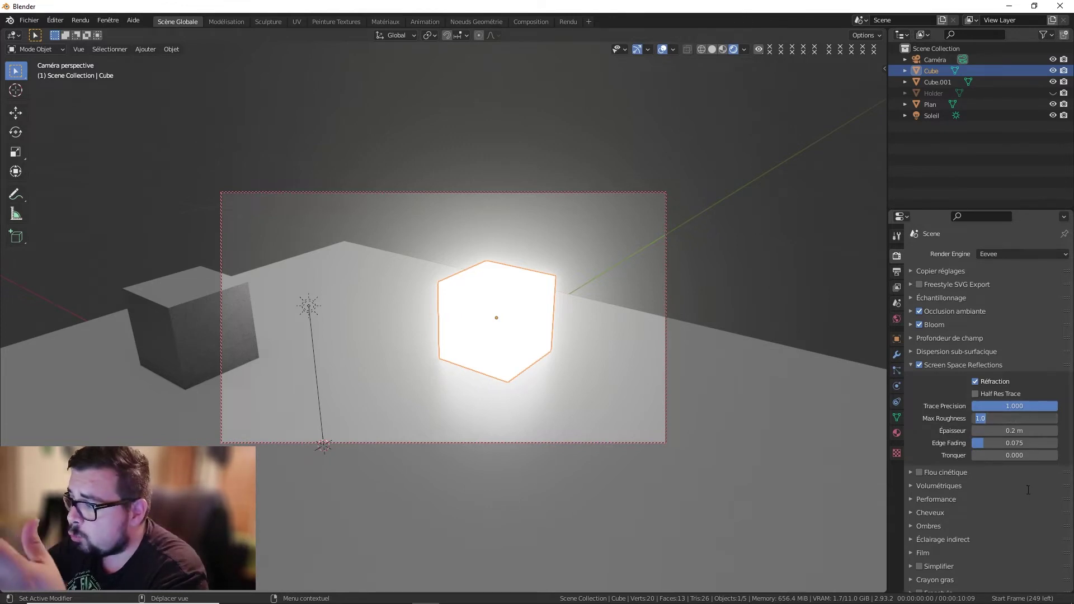
pyautogui.write('0.5')
pyautogui.press('Return')
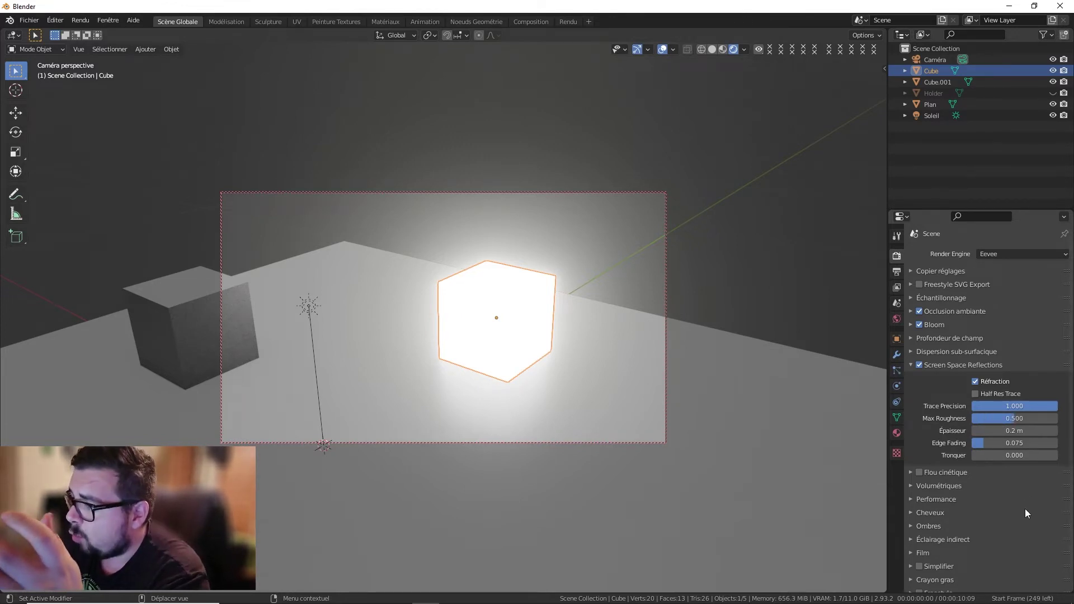
pyautogui.moveTo(1019, 419); pyautogui.dragTo(1058, 419)
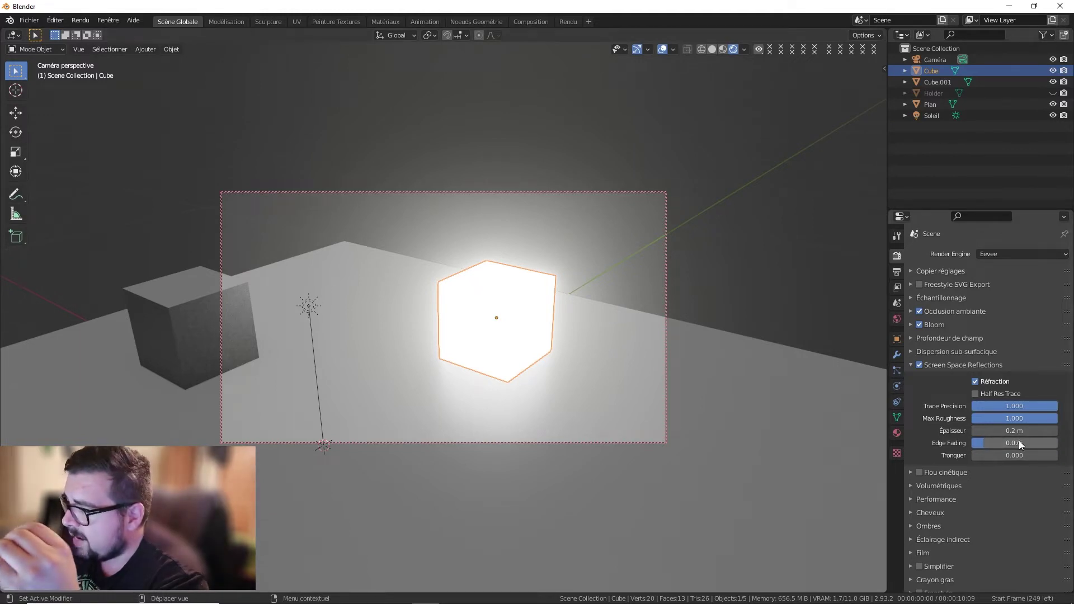
pyautogui.click(910, 365)
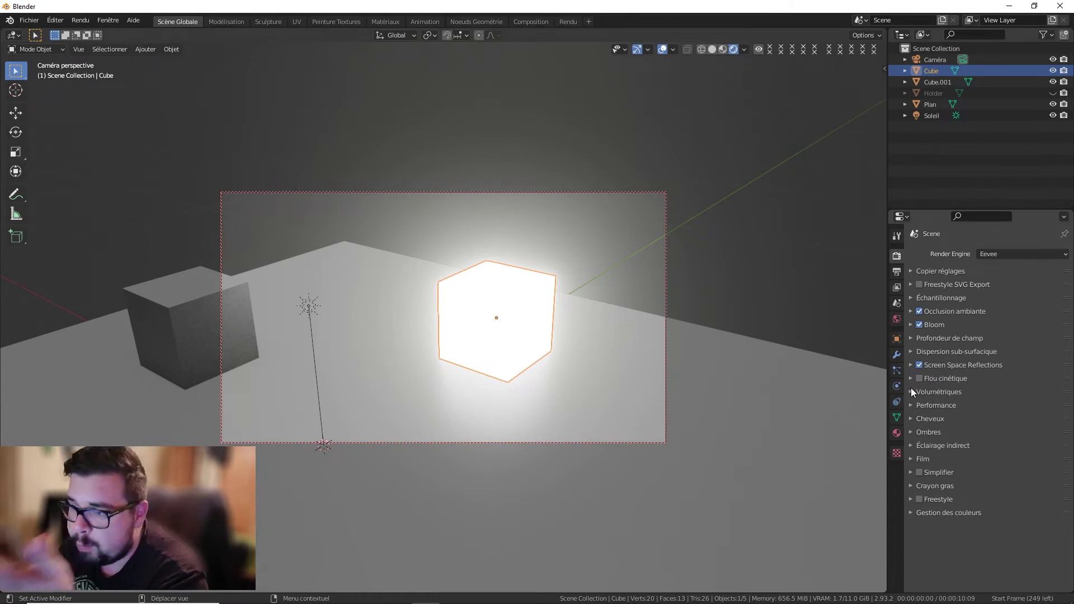
# Step: Try a 16 px tile size in the volumetric settings, return it to 2 px, and collapse the settings
pyautogui.click(912, 392)
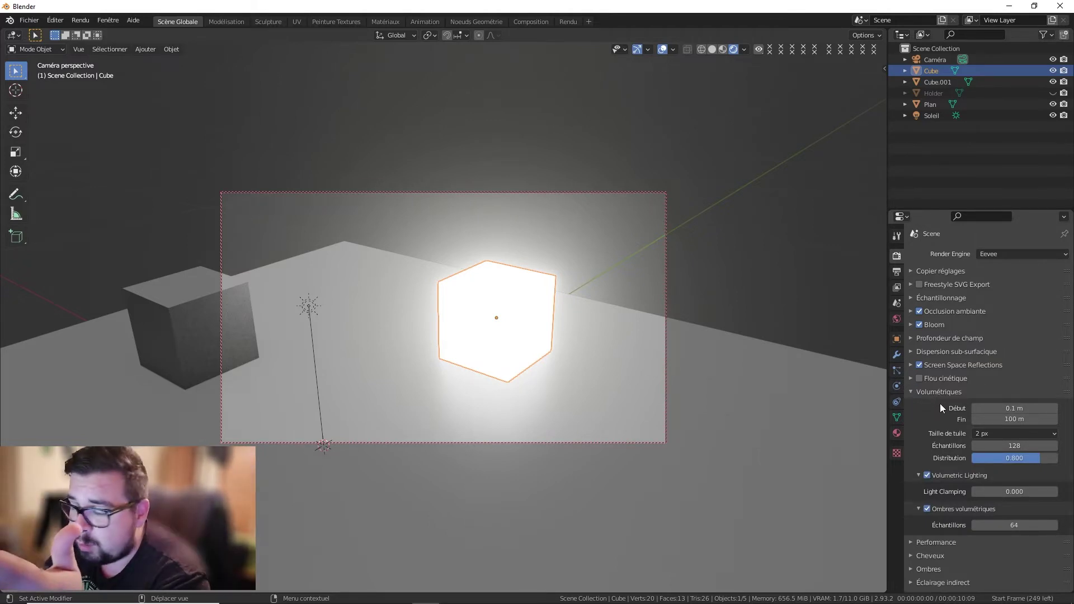
pyautogui.click(1018, 433)
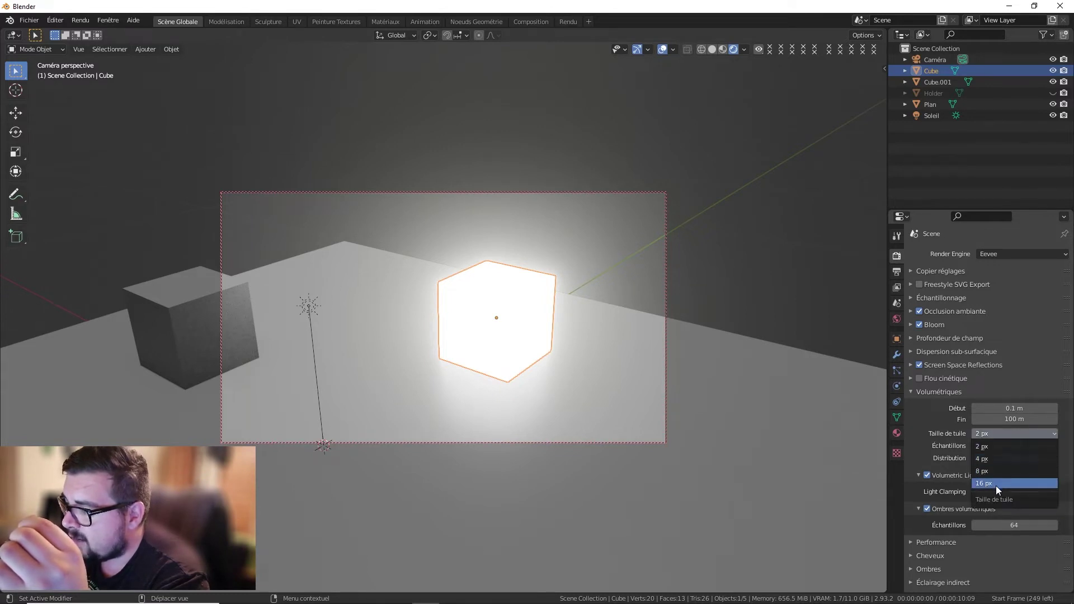
pyautogui.click(998, 443)
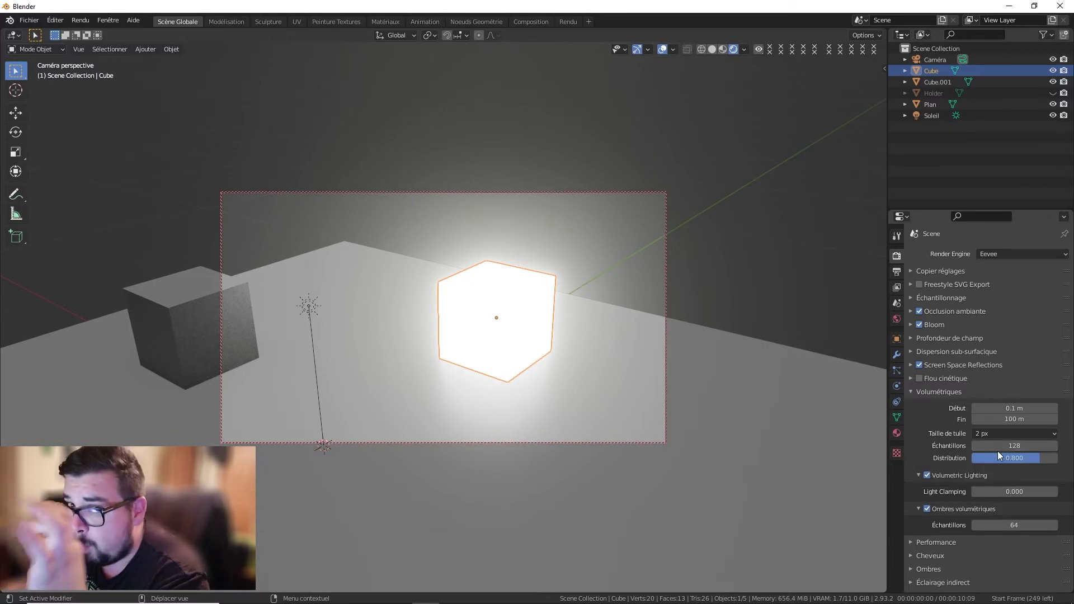
pyautogui.click(1011, 434)
pyautogui.click(999, 484)
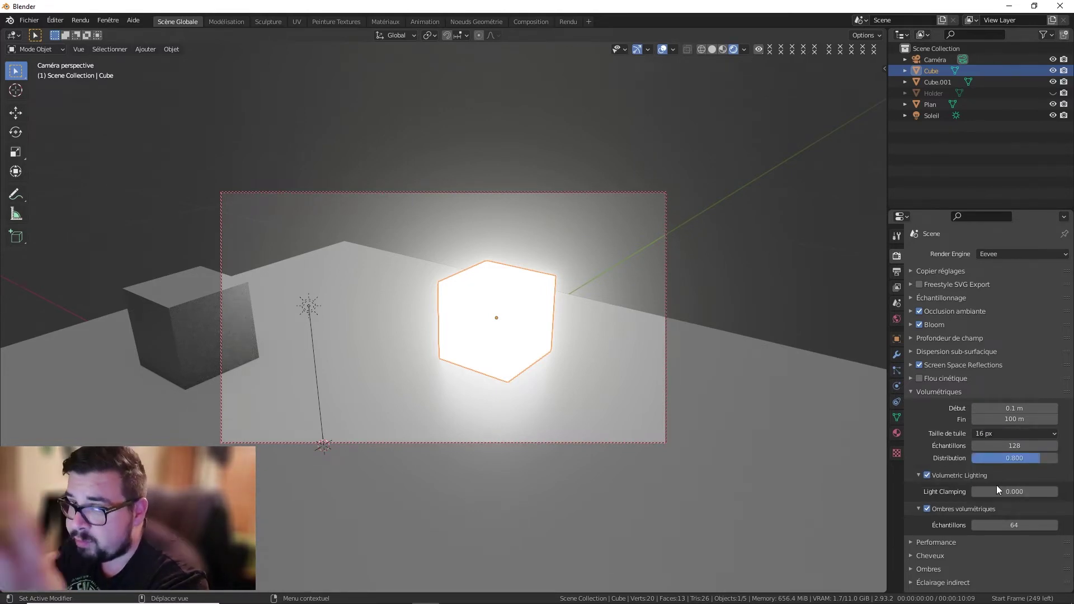
pyautogui.click(1008, 438)
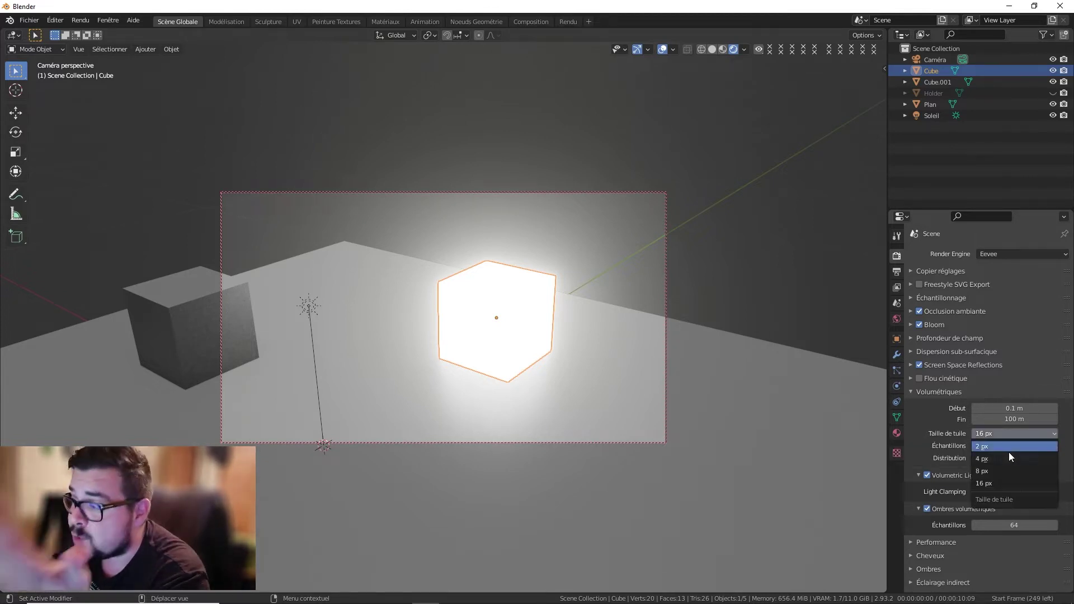
pyautogui.click(1008, 451)
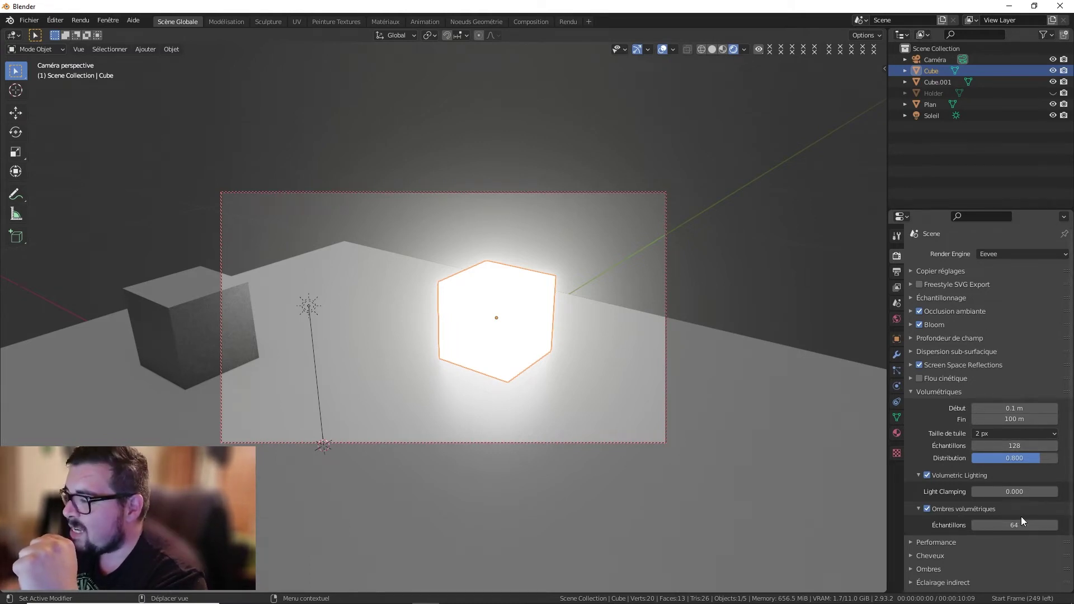
pyautogui.click(916, 392)
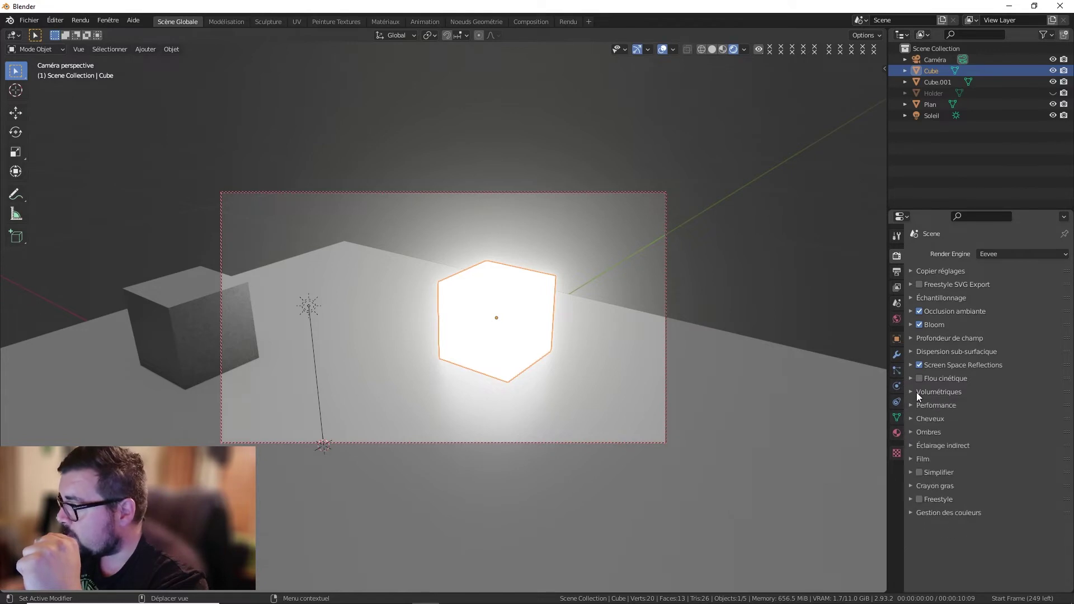
# Step: Look over the performance and hair settings, and expand the shadow settings
pyautogui.click(918, 405)
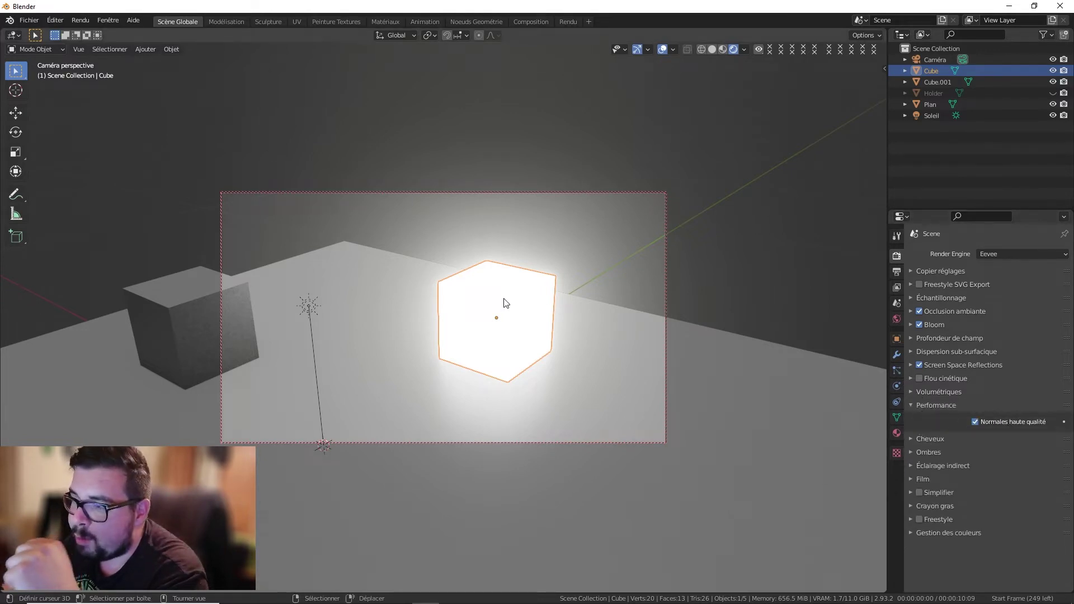
pyautogui.click(917, 409)
pyautogui.click(915, 420)
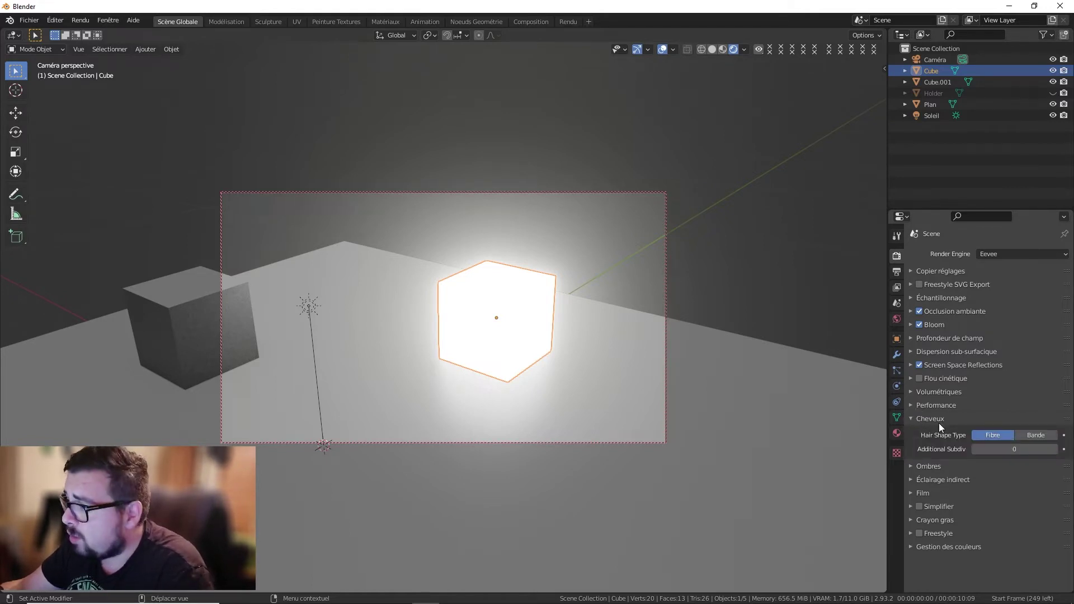
pyautogui.click(918, 419)
pyautogui.click(922, 432)
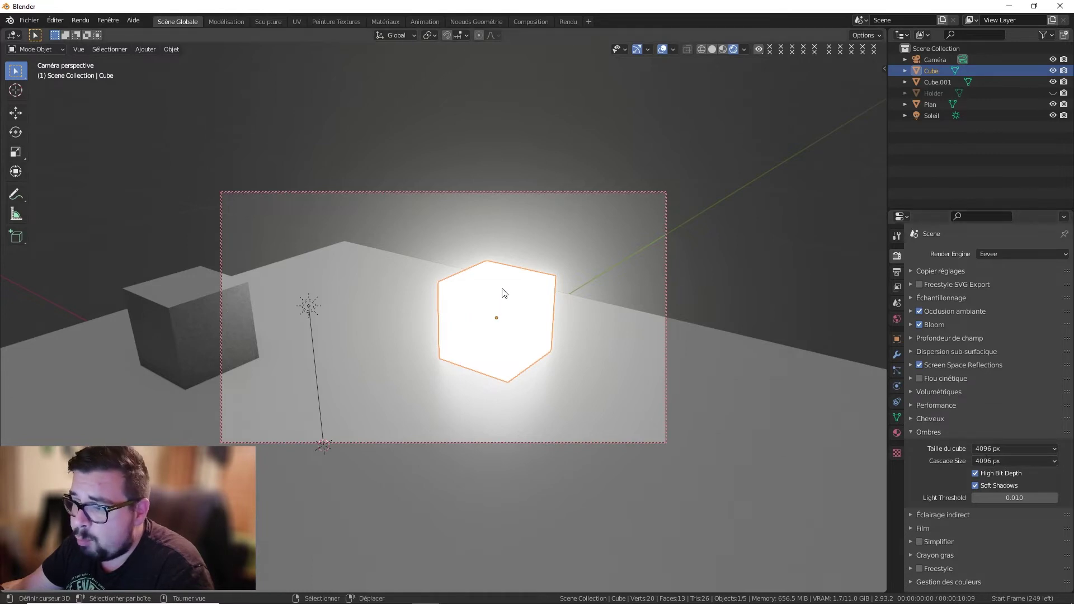
# Step: Rotate the sun light 9° about the global X axis
pyautogui.moveTo(308, 393); pyautogui.dragTo(493, 367, button='middle')
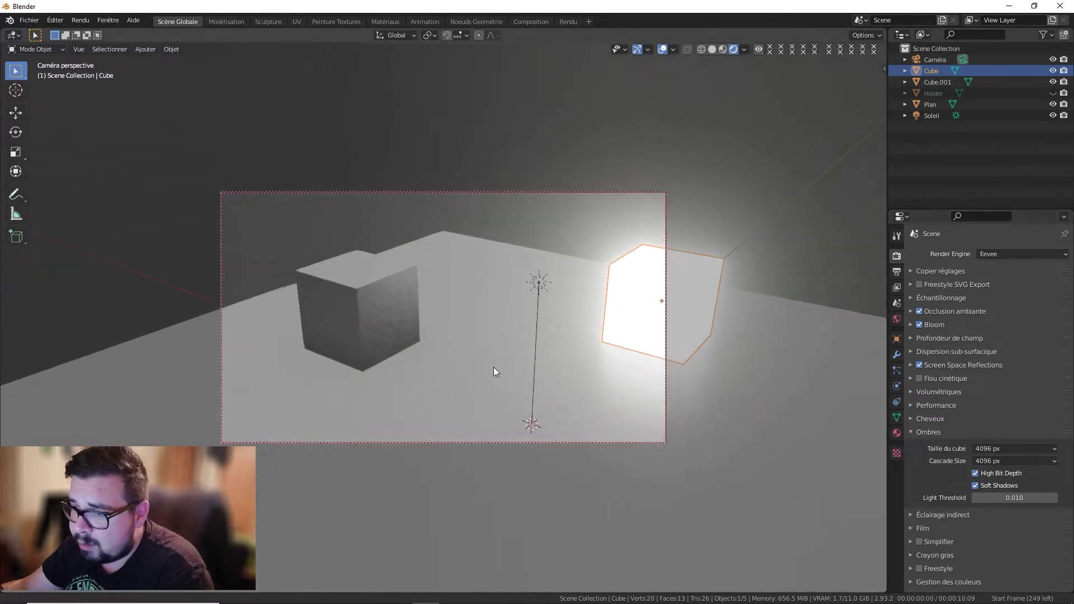
pyautogui.click(540, 309)
pyautogui.press('r')
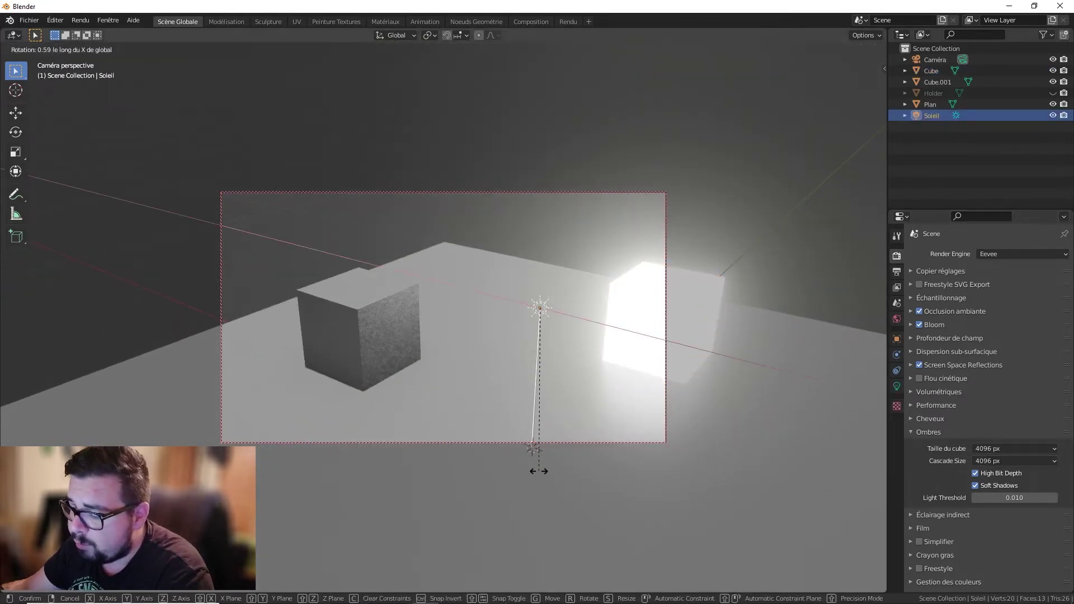
pyautogui.press('x')
pyautogui.press('9')
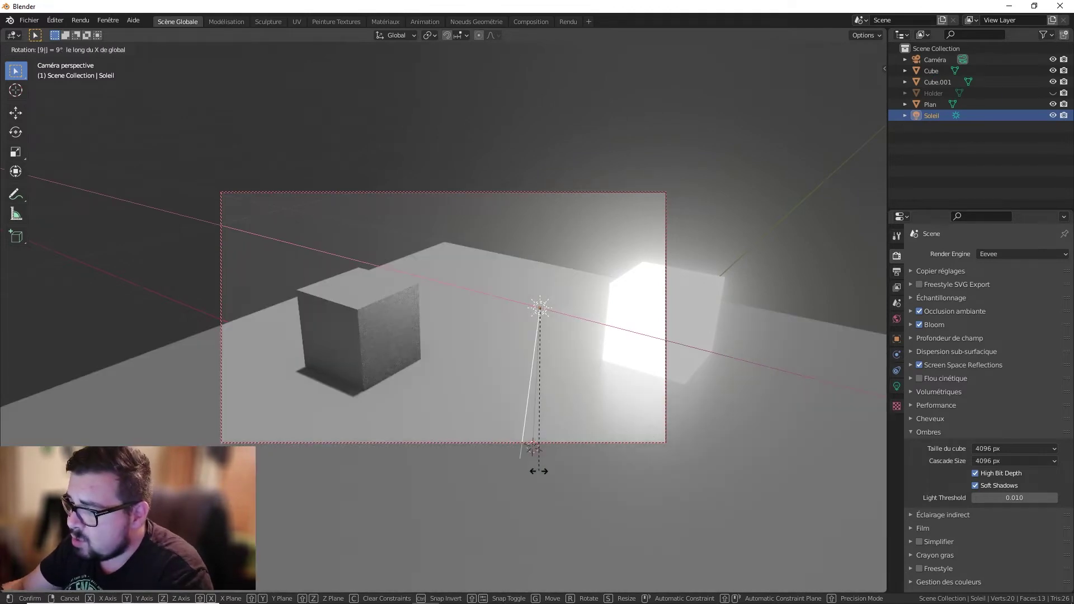
pyautogui.press('Return')
pyautogui.press('KP_0')
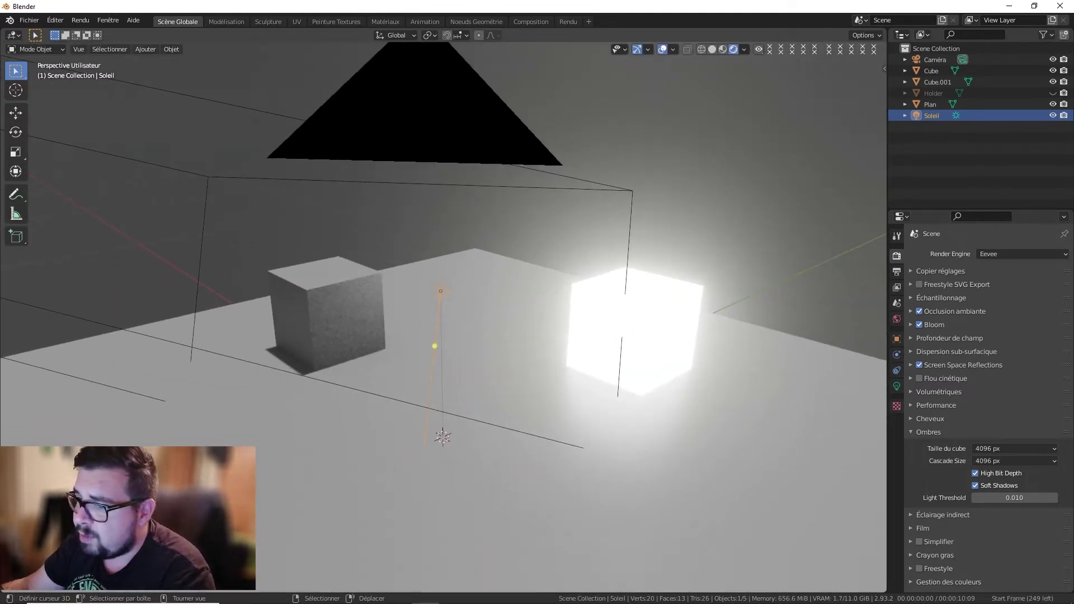
# Step: Try a cube shadow size of 64 px and a cascade size of 64 px on the gray cube's shadow
pyautogui.moveTo(227, 407); pyautogui.dragTo(440, 343, button='middle')
pyautogui.scroll(3, 341, 401)
pyautogui.scroll(2, 432, 354)
pyautogui.click(1011, 448)
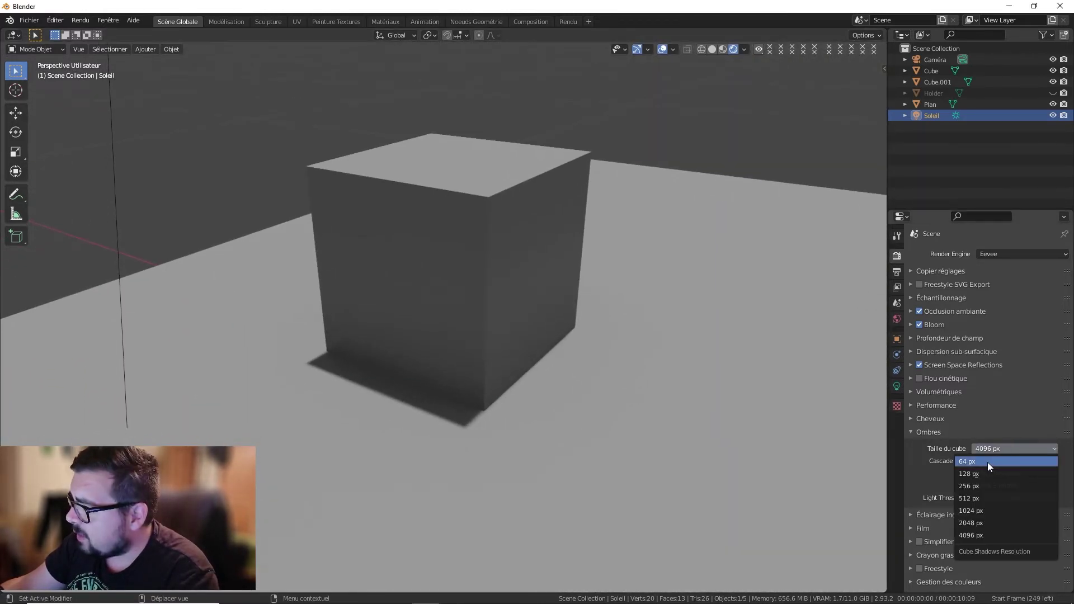
pyautogui.click(987, 461)
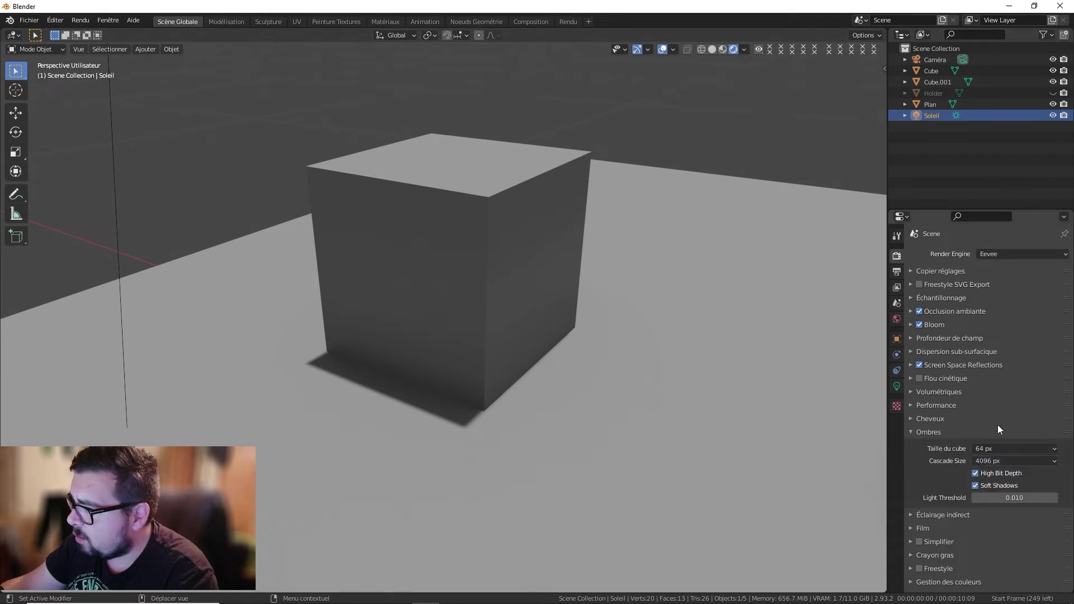
pyautogui.click(1009, 461)
pyautogui.click(983, 472)
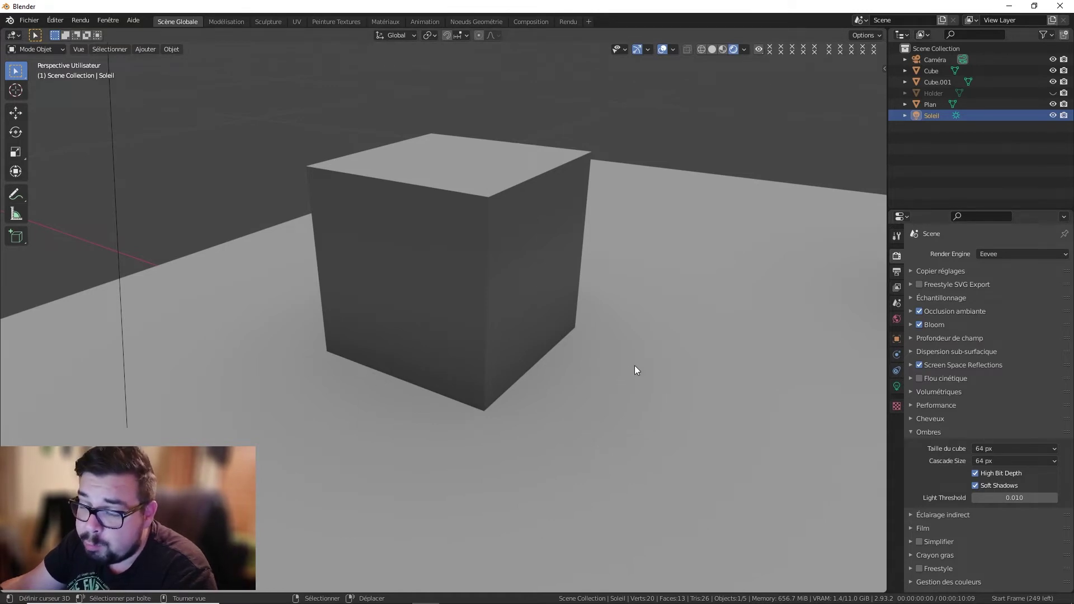
# Step: Compare cascade sizes of 512 px and 1024 px, and restore both the cascade size and cube shadow size to 4096 px
pyautogui.click(1004, 459)
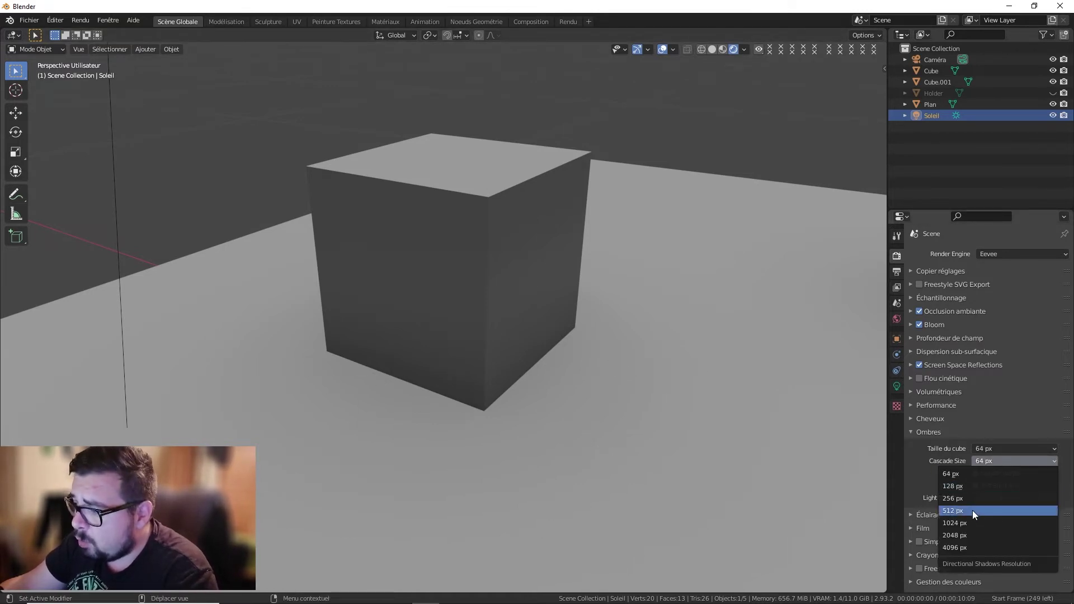
pyautogui.click(971, 510)
pyautogui.click(1009, 461)
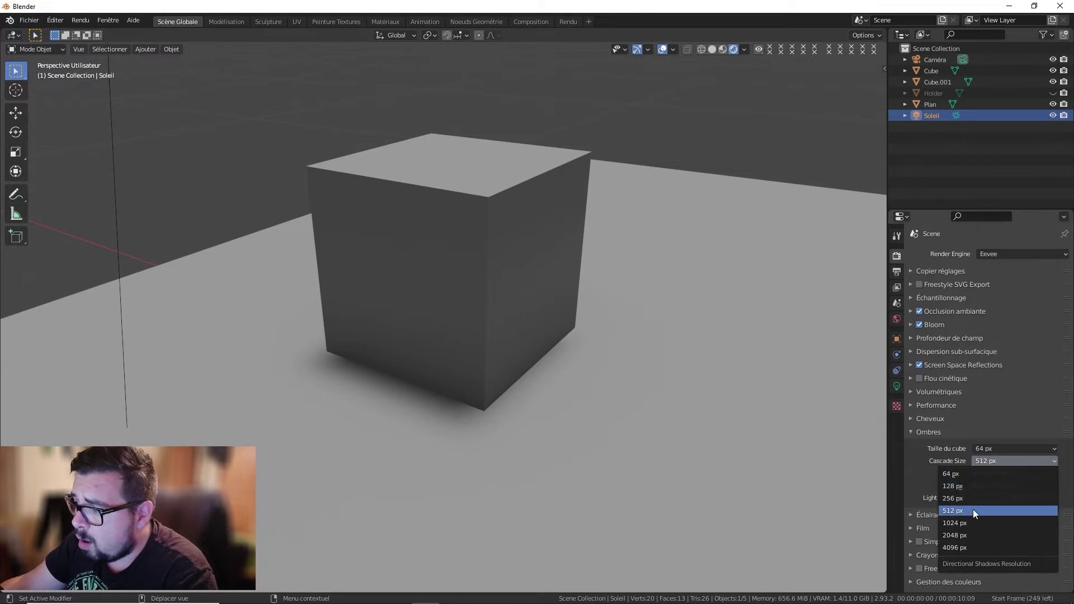
pyautogui.click(968, 524)
pyautogui.click(1007, 460)
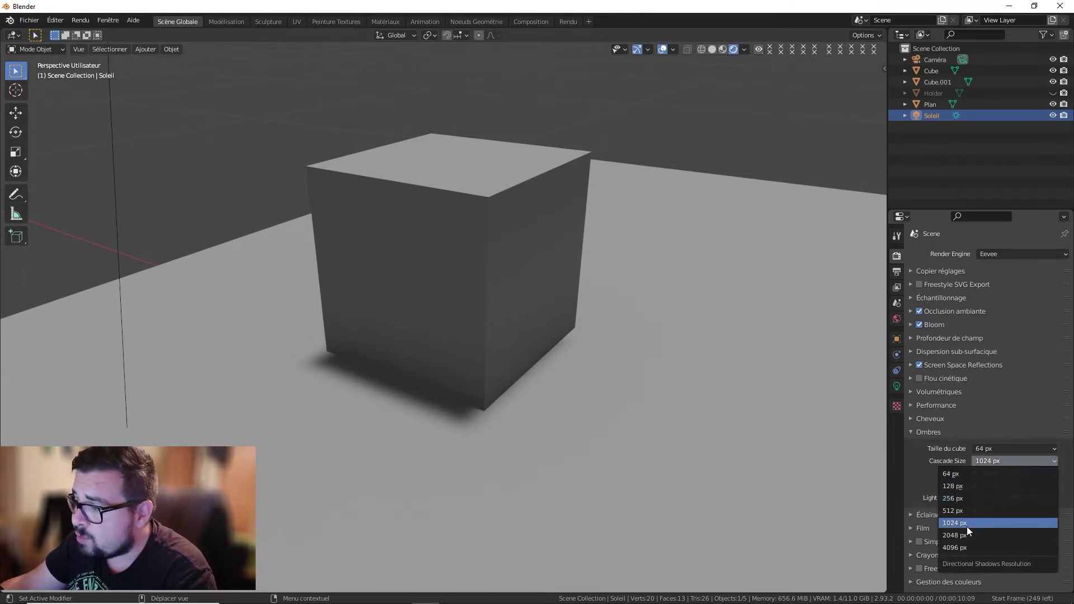
pyautogui.click(962, 546)
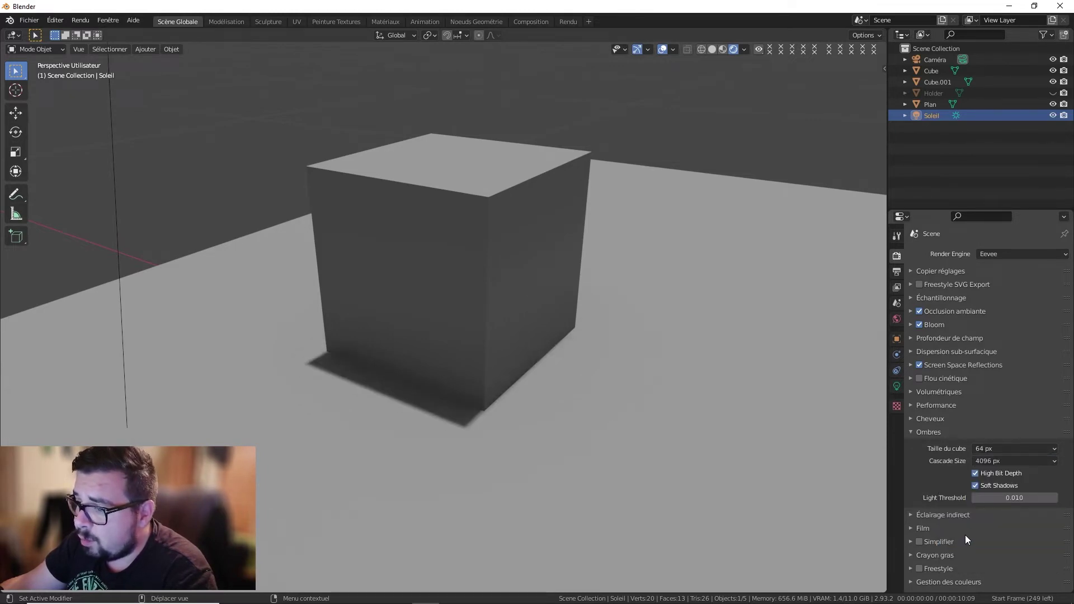
pyautogui.click(1008, 448)
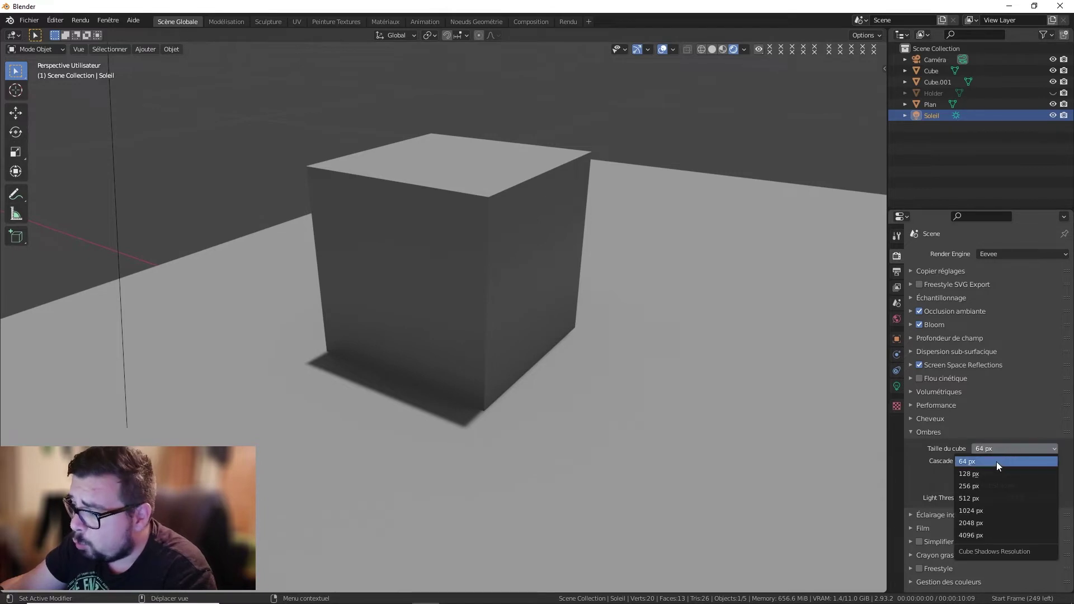
pyautogui.click(978, 534)
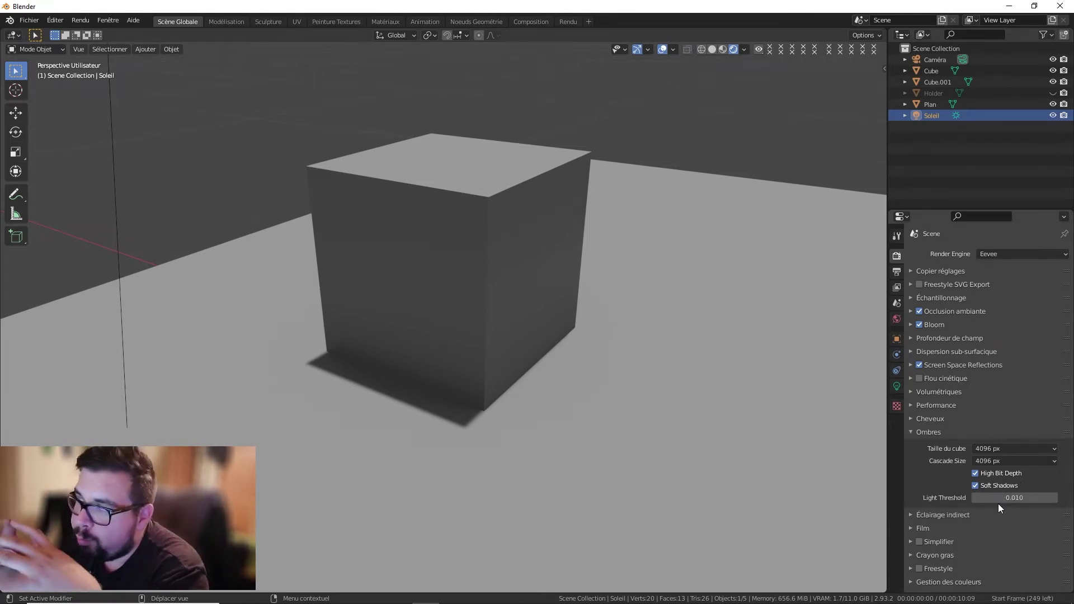
# Step: Toggle Soft Shadows off and on to compare the edge of the gray cube's shadow, leaving the option enabled
pyautogui.click(975, 485)
pyautogui.click(976, 484)
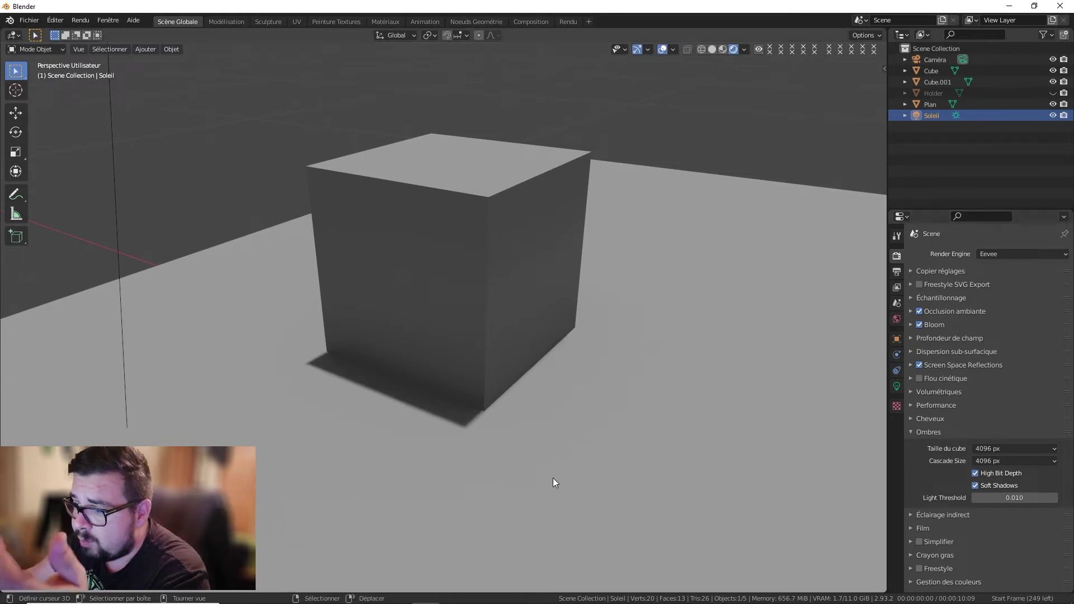
pyautogui.keyDown('shift'); pyautogui.moveTo(496, 442); pyautogui.dragTo(475, 408, button='middle'); pyautogui.keyUp('shift')
pyautogui.scroll(6, 535, 414)
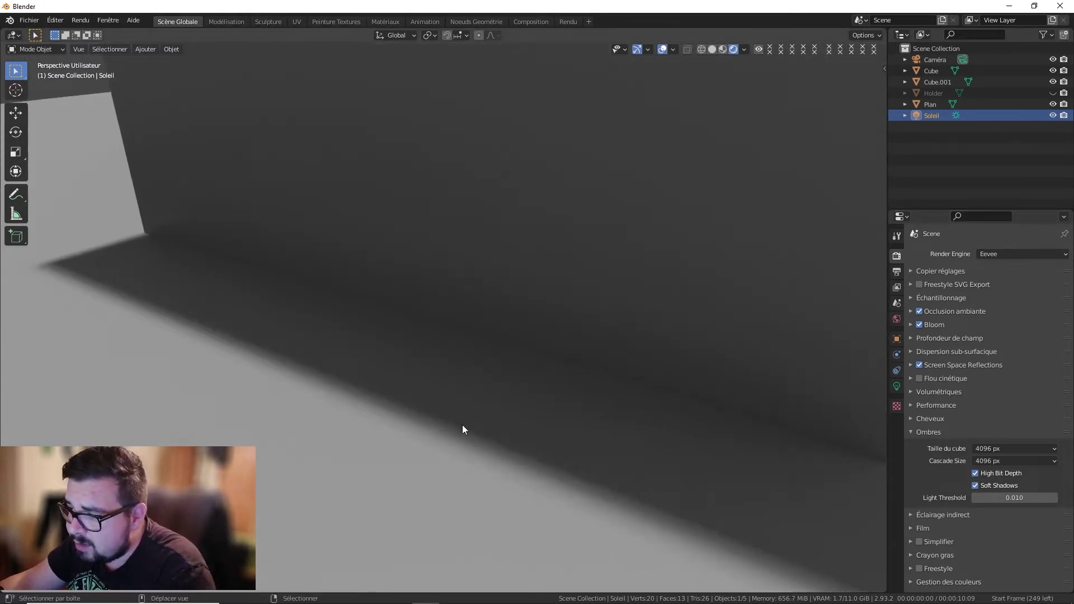
pyautogui.click(974, 484)
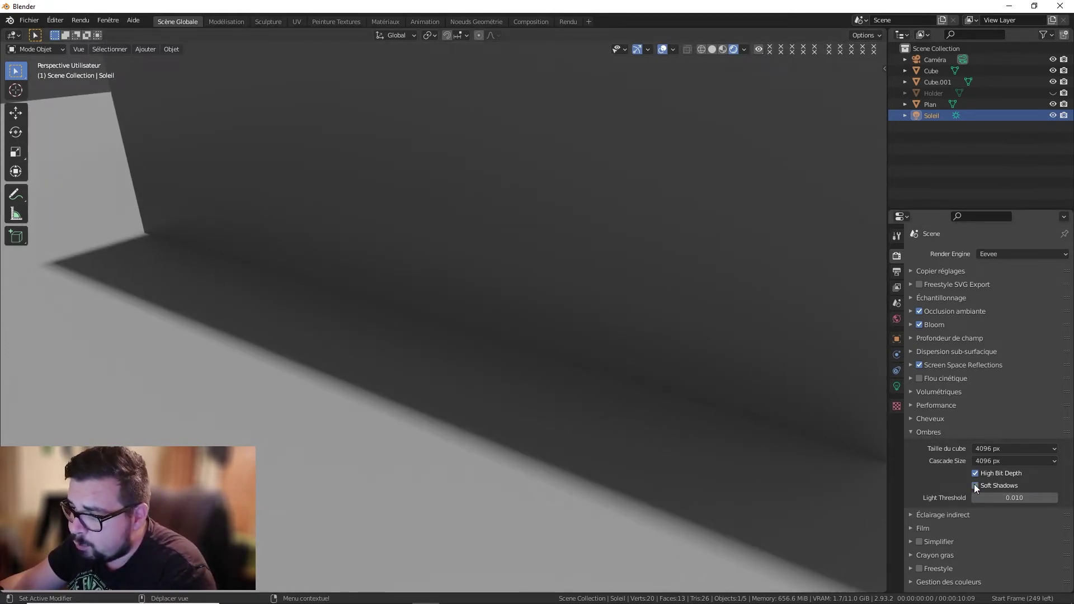
pyautogui.click(974, 485)
pyautogui.click(974, 485)
pyautogui.click(974, 485)
pyautogui.click(975, 485)
pyautogui.click(974, 484)
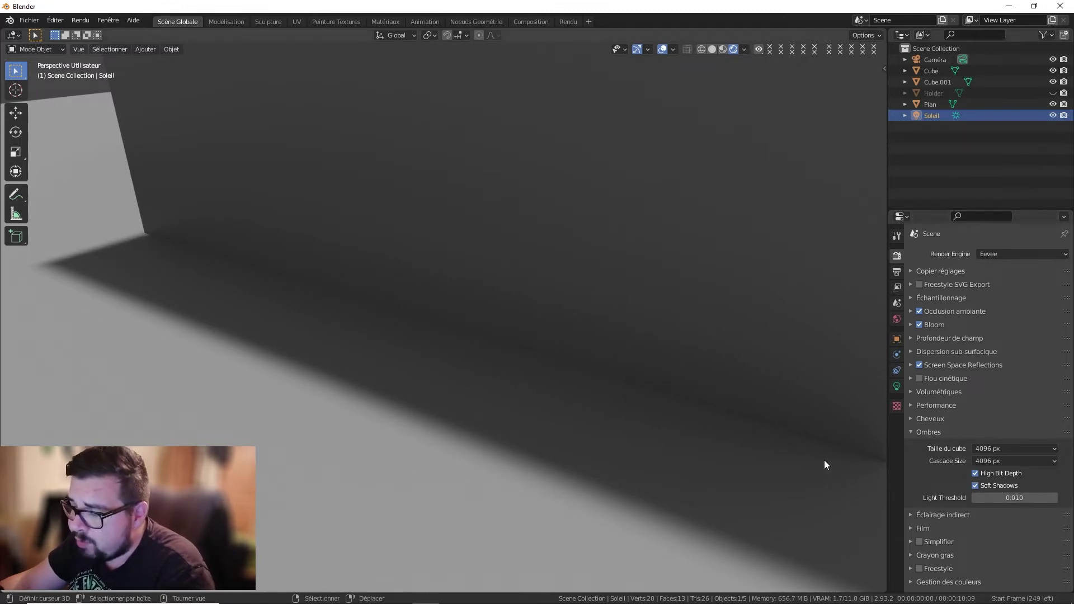
# Step: Examine the soft shadow along the base and lower corner of the gray cube
pyautogui.moveTo(823, 460); pyautogui.dragTo(714, 465, button='middle')
pyautogui.scroll(-4, 712, 464)
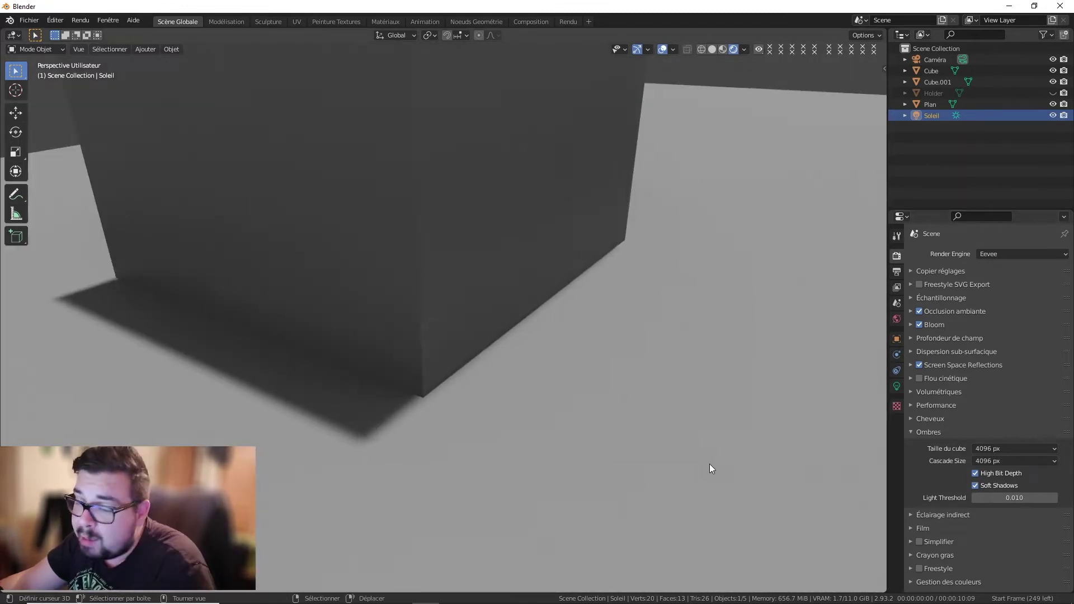
pyautogui.keyDown('shift'); pyautogui.moveTo(486, 363); pyautogui.dragTo(558, 374, button='middle'); pyautogui.keyUp('shift')
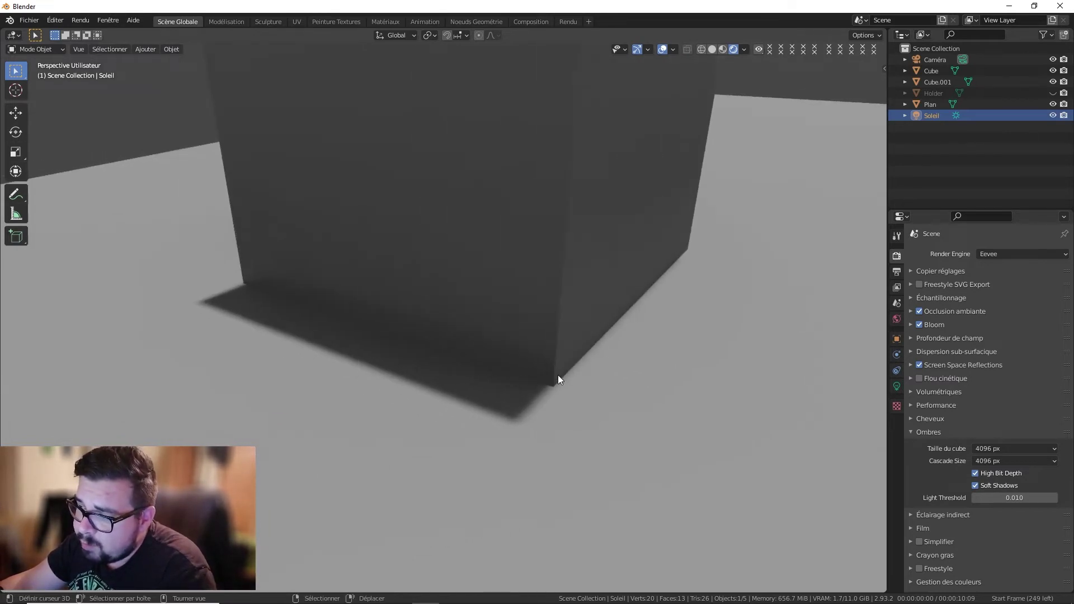
pyautogui.keyDown('ctrl'); pyautogui.moveTo(550, 316); pyautogui.dragTo(543, 394, button='middle'); pyautogui.keyUp('ctrl')
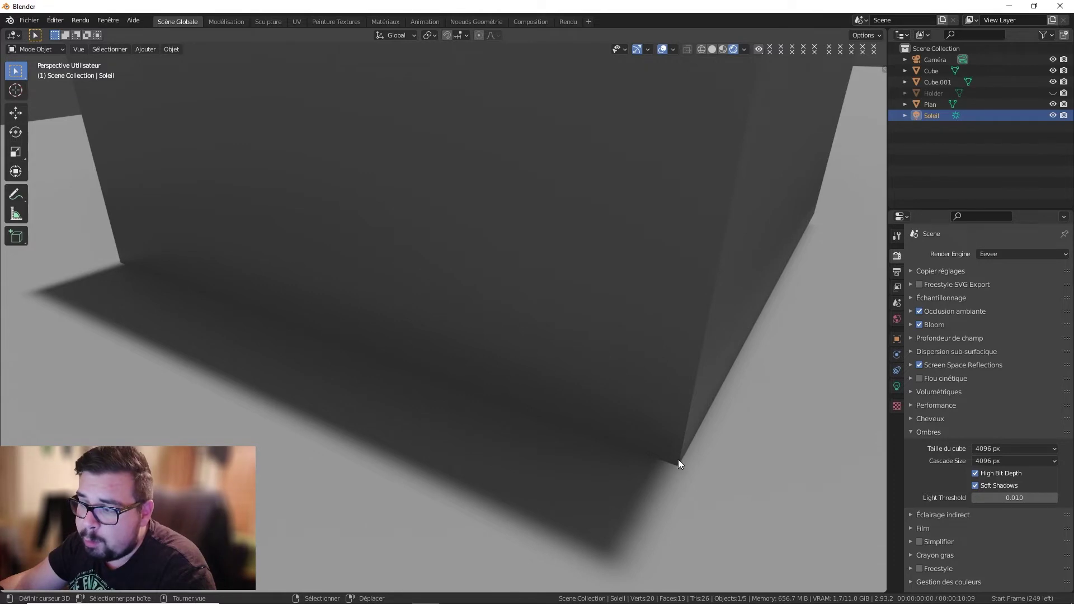
pyautogui.scroll(-4, 694, 447)
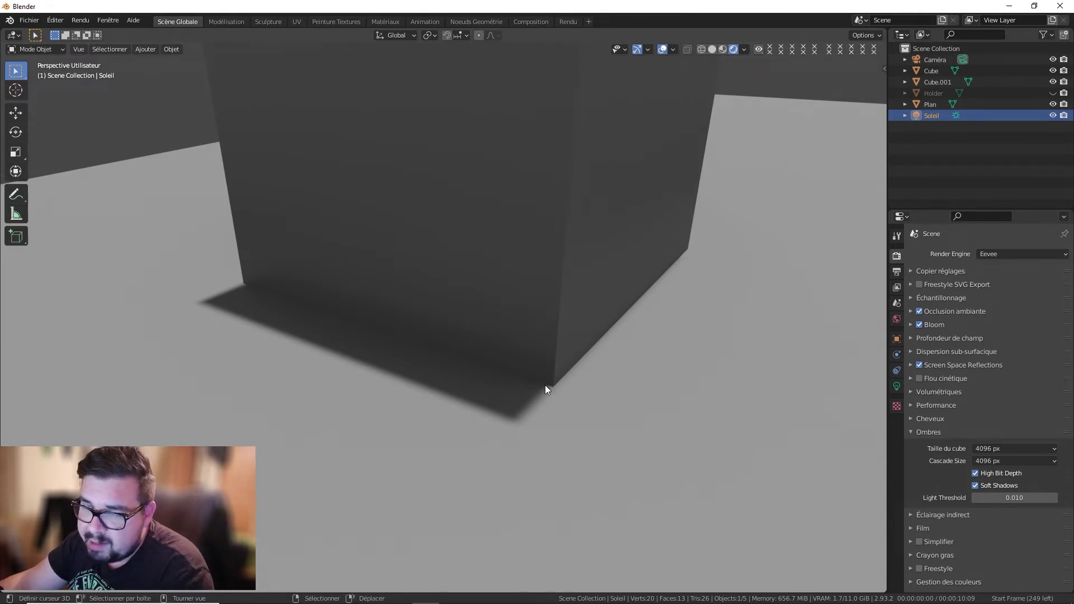
pyautogui.moveTo(544, 388)
pyautogui.mouseDown(button='middle')
pyautogui.moveTo(582, 380)
pyautogui.moveTo(539, 384)
pyautogui.mouseUp(button='middle')
pyautogui.scroll(-6, 582, 380)
pyautogui.scroll(8, 538, 384)
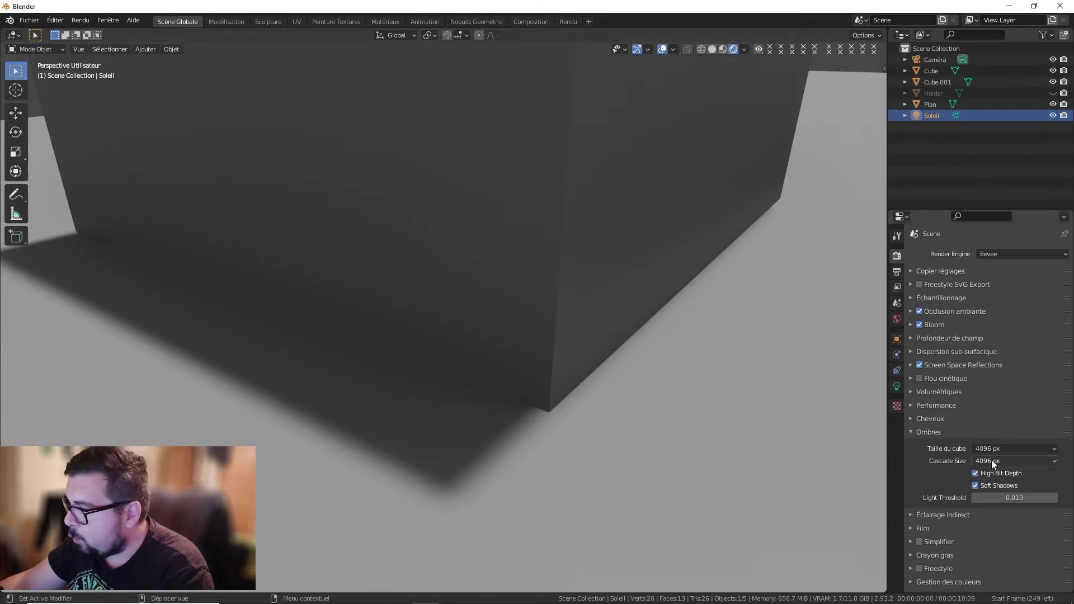
# Step: Look over the indirect lighting settings, and collapse both them and the shadow settings
pyautogui.click(929, 514)
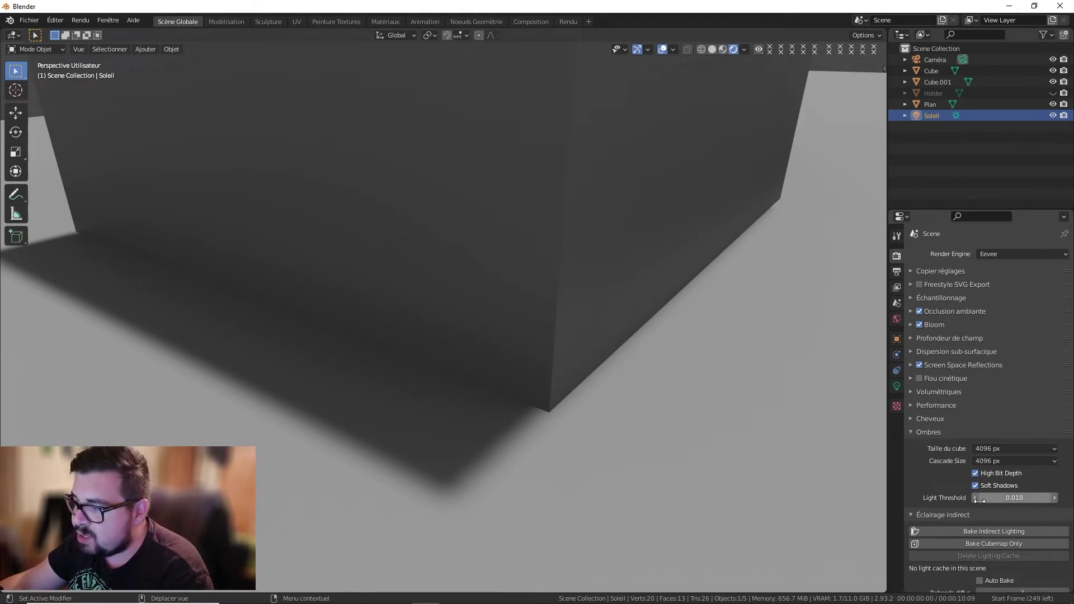
pyautogui.scroll(-5, 979, 502)
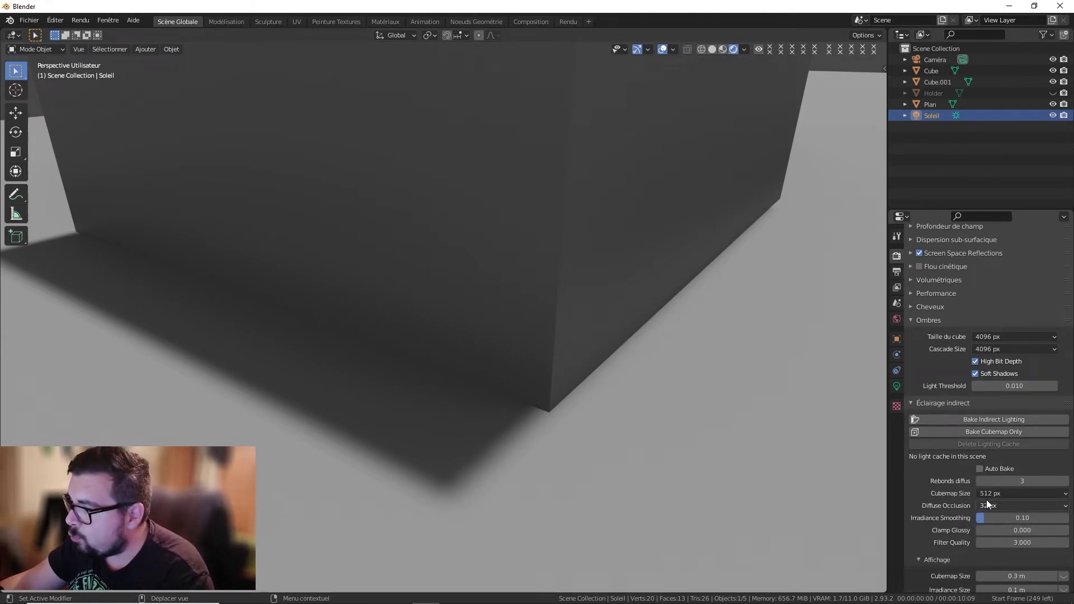
pyautogui.scroll(-2, 989, 498)
pyautogui.click(935, 360)
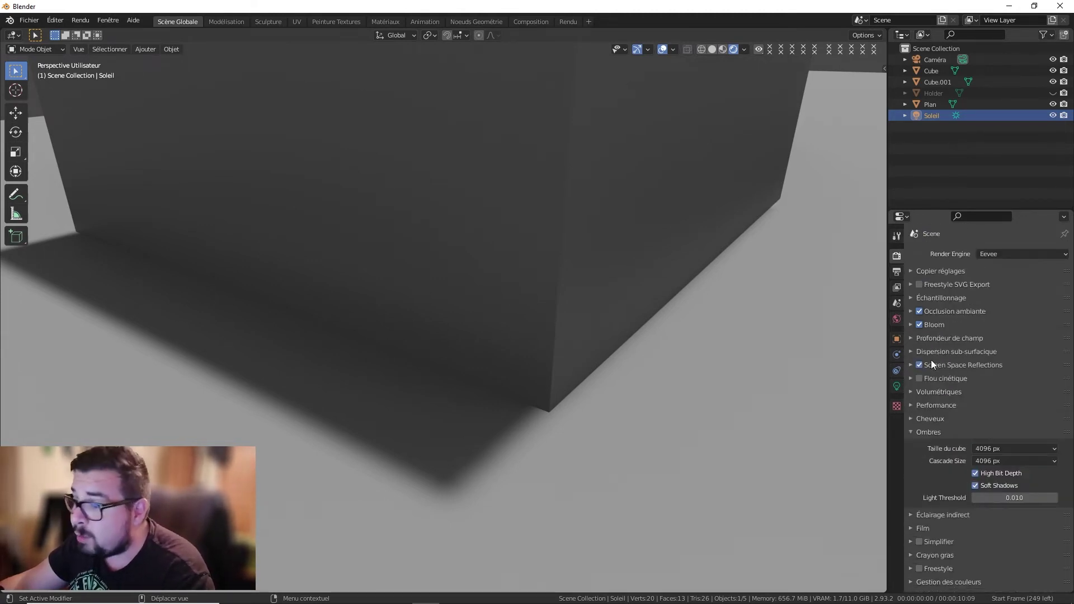
pyautogui.click(929, 432)
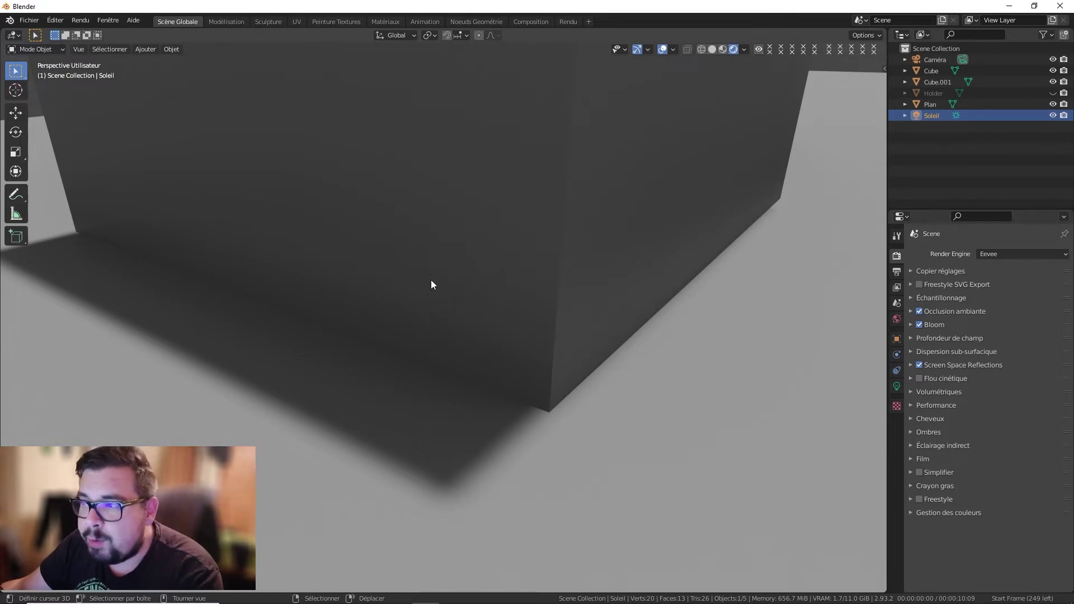
# Step: Check the LoopTools add-on by searching the add-on preferences for "loop", and close the preferences
pyautogui.moveTo(327, 176); pyautogui.dragTo(483, 241, button='middle')
pyautogui.click(55, 20)
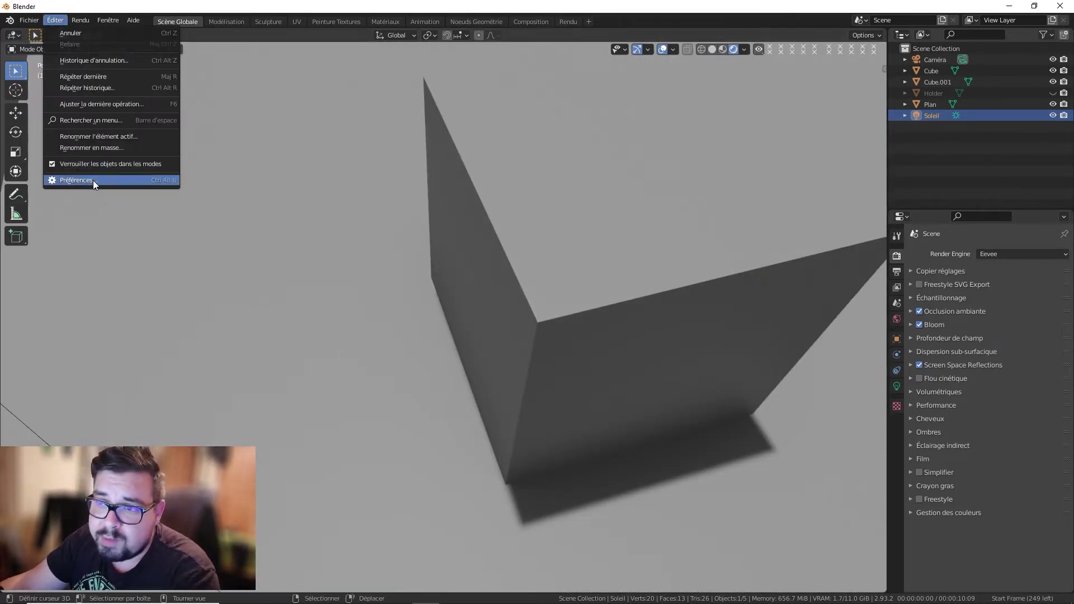
pyautogui.click(93, 181)
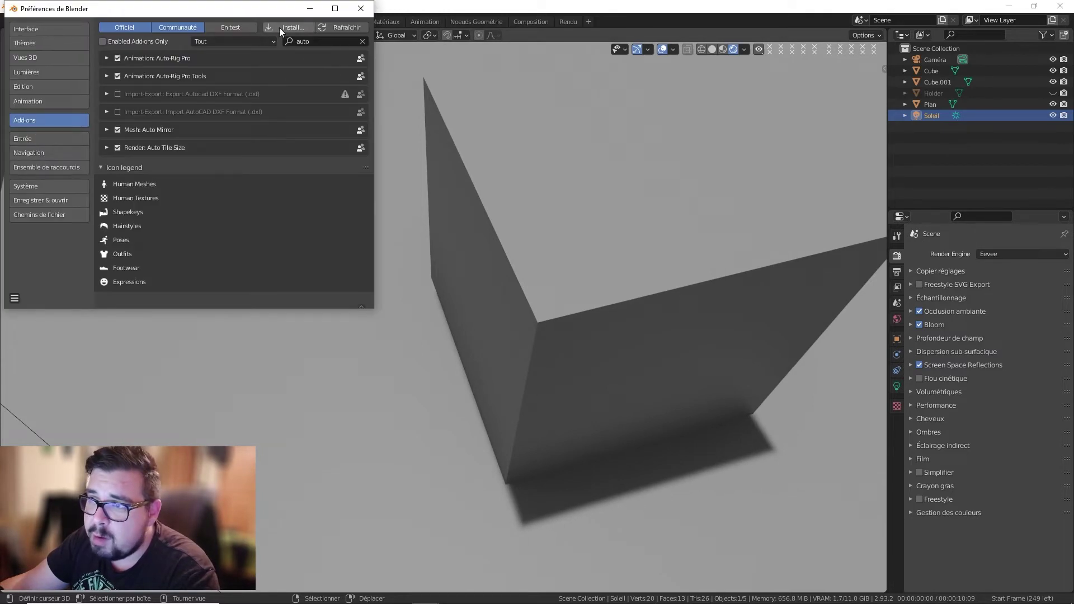
pyautogui.click(324, 40)
pyautogui.click(363, 43)
pyautogui.click(354, 42)
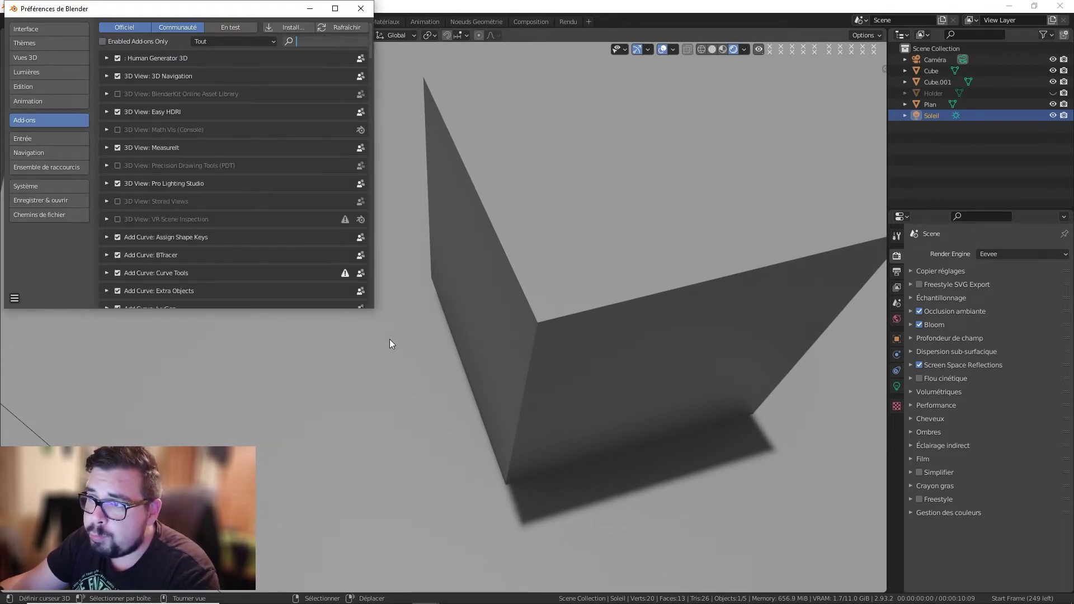
pyautogui.write('ooop')
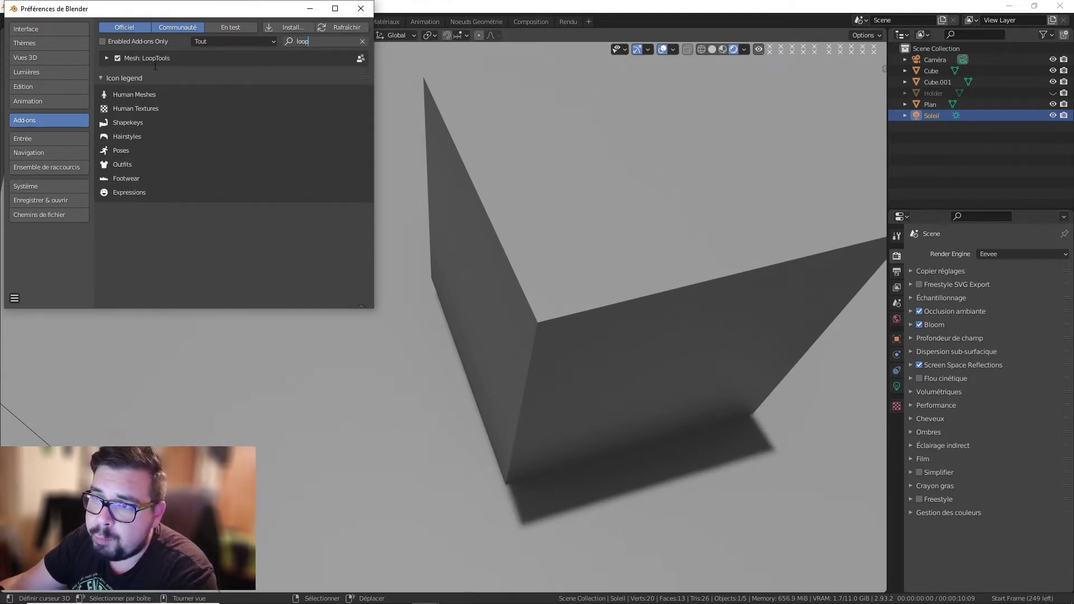
pyautogui.click(365, 10)
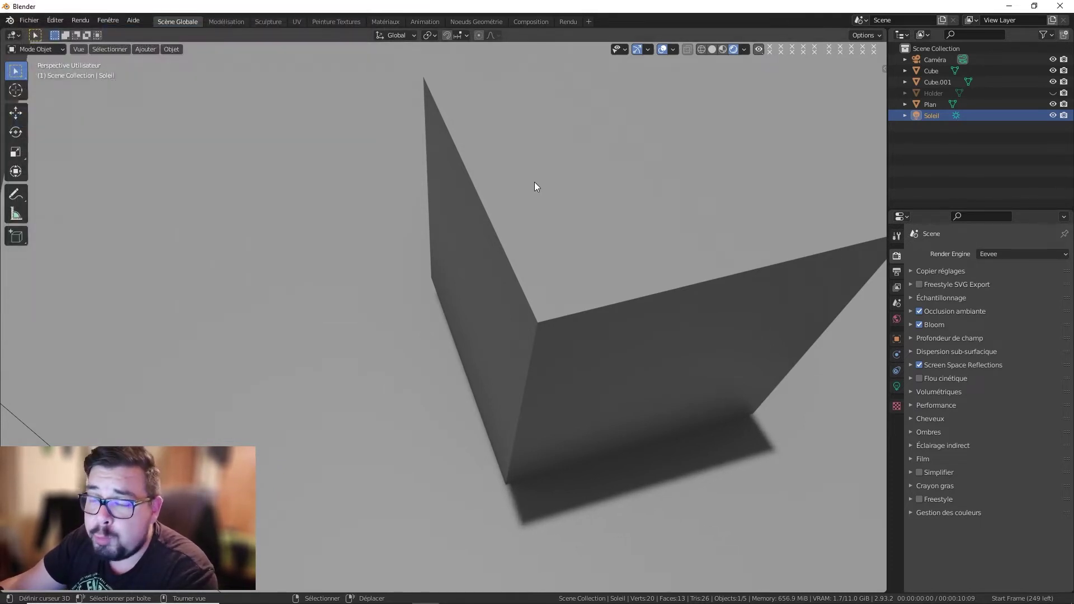
# Step: Select the gray cube, put it in Edit Mode, and display the LoopTools operations available for its vertices
pyautogui.moveTo(535, 182); pyautogui.dragTo(485, 196, button='middle')
pyautogui.rightClick(486, 196)
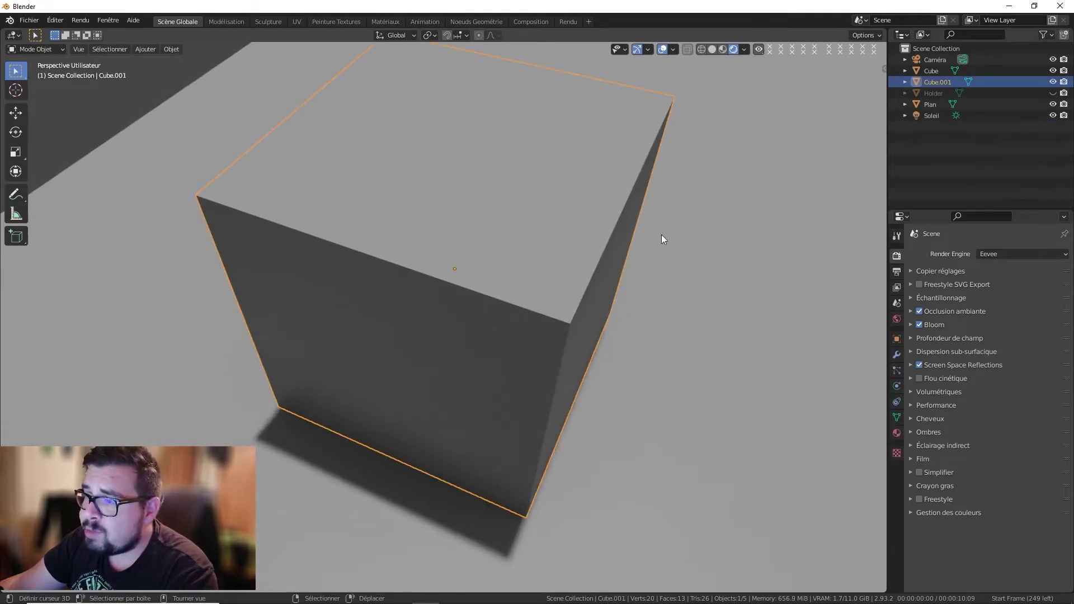
pyautogui.moveTo(661, 234); pyautogui.dragTo(638, 252, button='middle')
pyautogui.press('Tab')
pyautogui.moveTo(318, 57); pyautogui.dragTo(337, 91, button='middle')
pyautogui.rightClick(541, 163)
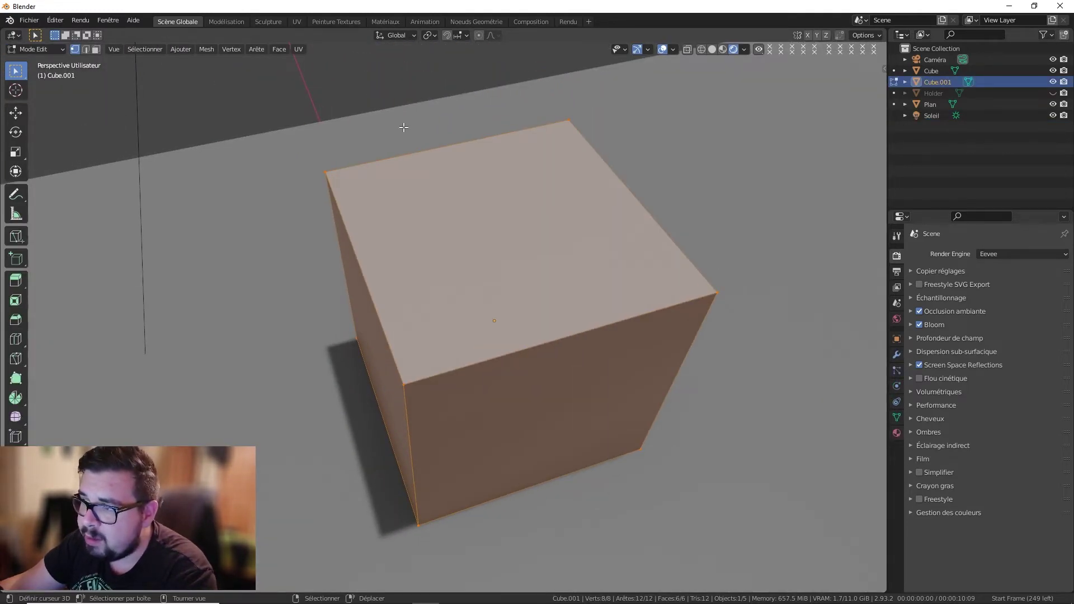
pyautogui.rightClick(473, 157)
pyautogui.moveTo(441, 158)
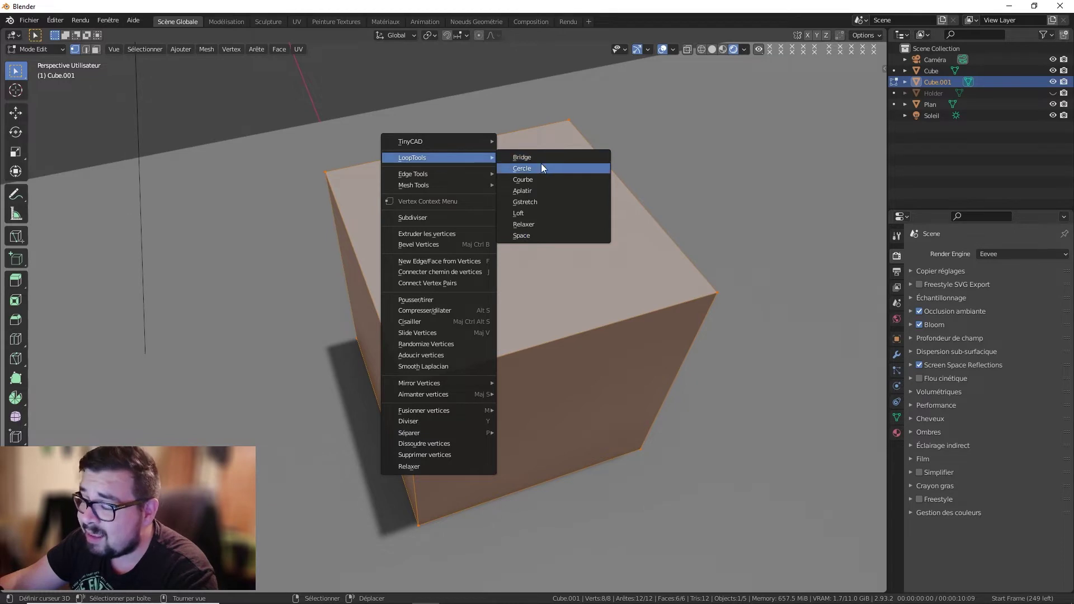
pyautogui.scroll(-2, 653, 204)
pyautogui.moveTo(652, 204); pyautogui.dragTo(491, 220, button='middle')
# Step: Add a cube inside the gray cube's mesh, scale it by 0.1, and raise it 0.1 m along the global Z axis
pyautogui.press('Tab')
pyautogui.press('Tab')
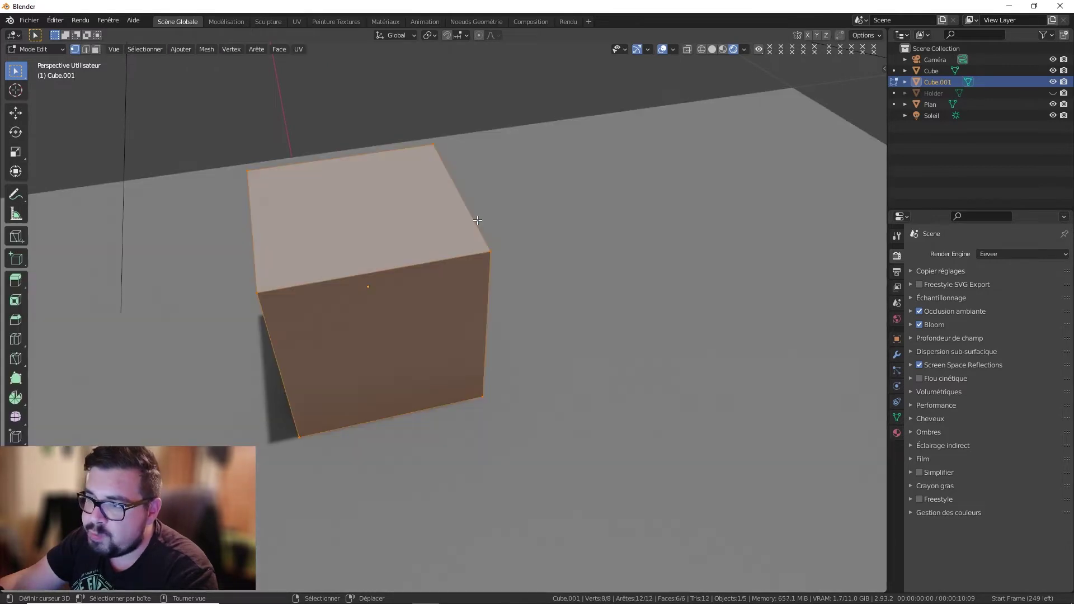
pyautogui.hotkey('shift', 'a')
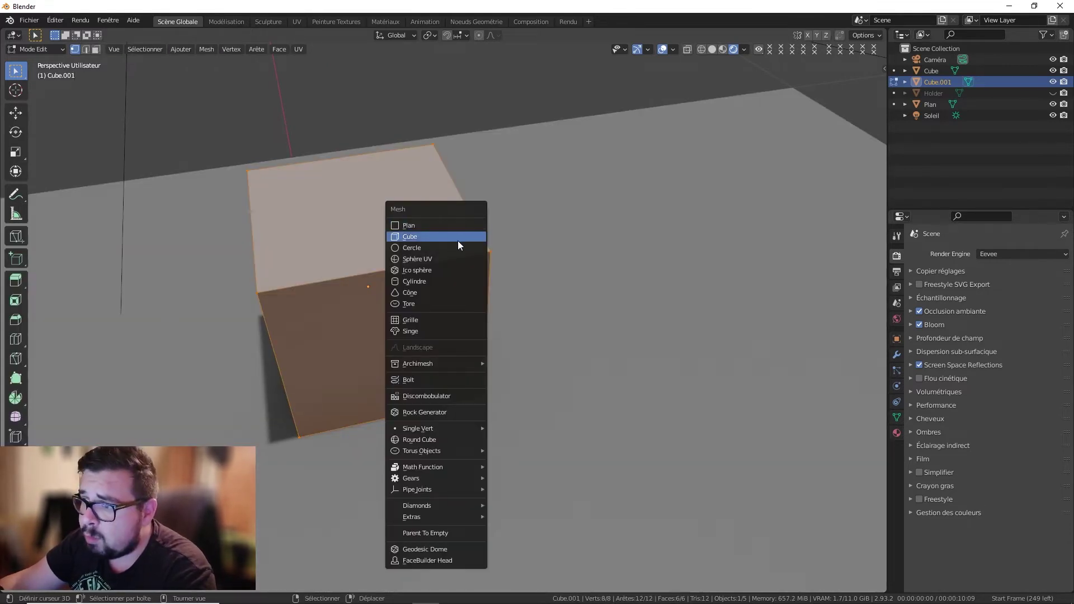
pyautogui.click(457, 240)
pyautogui.write('s0')
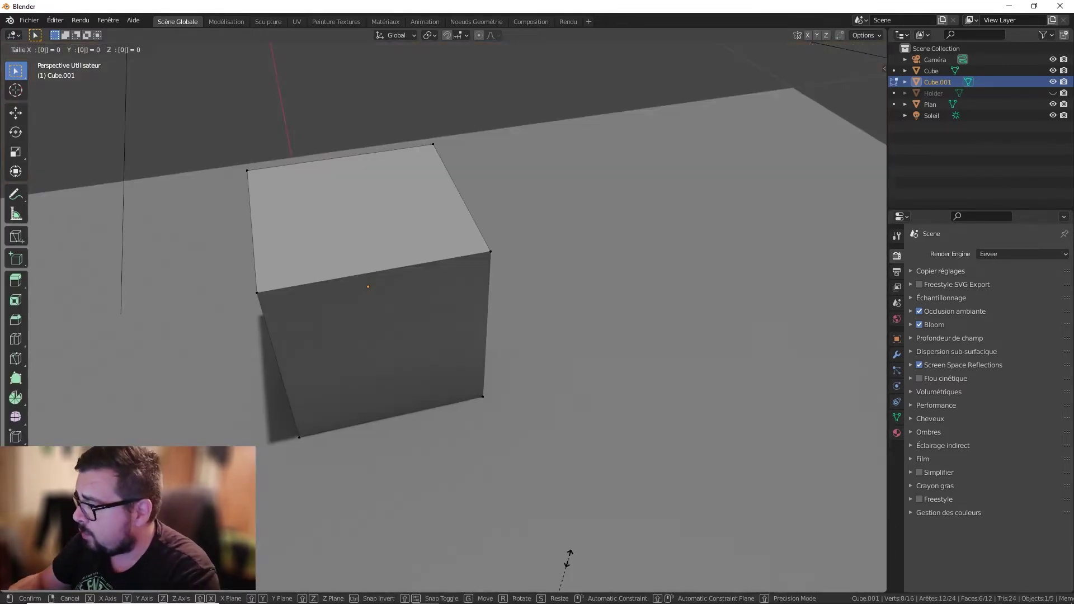
pyautogui.write('.1')
pyautogui.press('Return')
pyautogui.write('g')
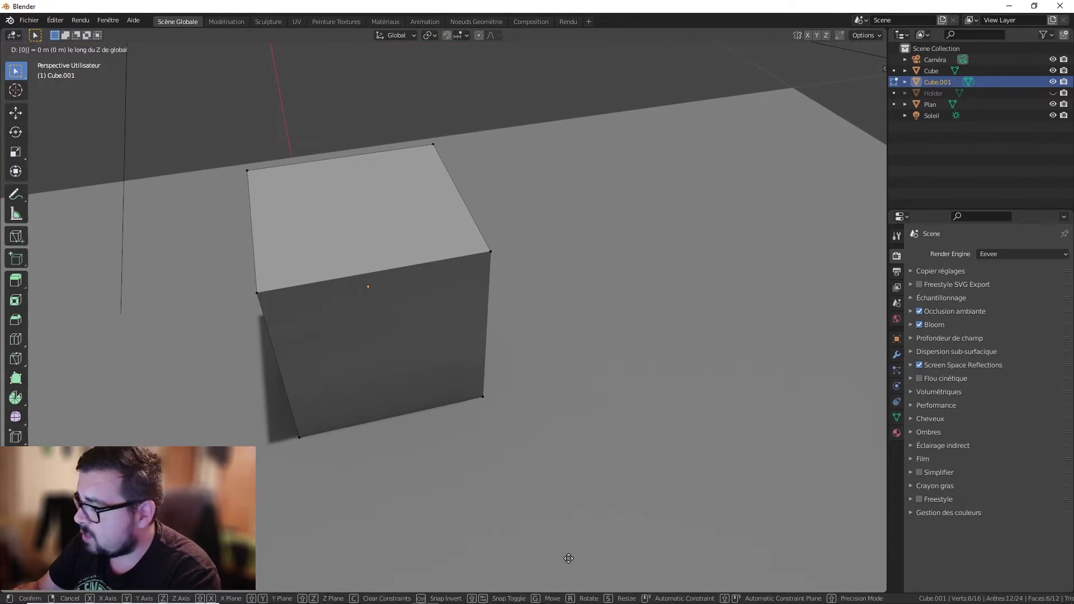
pyautogui.write('z1')
pyautogui.press('Return')
pyautogui.scroll(-6, 594, 519)
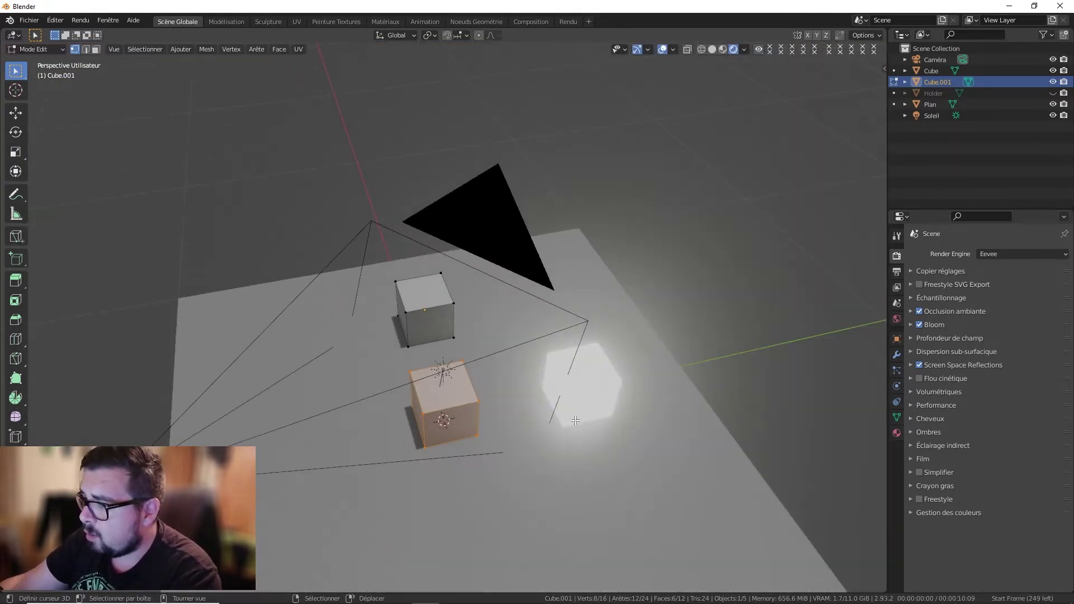
# Step: Move the new cube horizontally away from the original gray cube so the two stand well apart
pyautogui.scroll(2, 565, 436)
pyautogui.press('g')
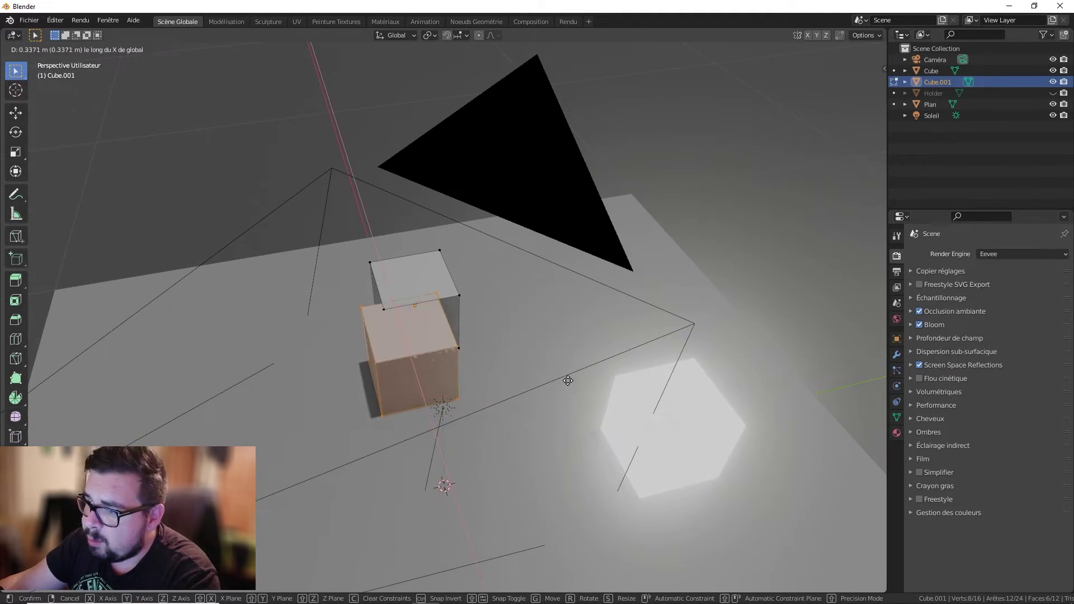
pyautogui.click(564, 340)
pyautogui.press('g')
pyautogui.press('y')
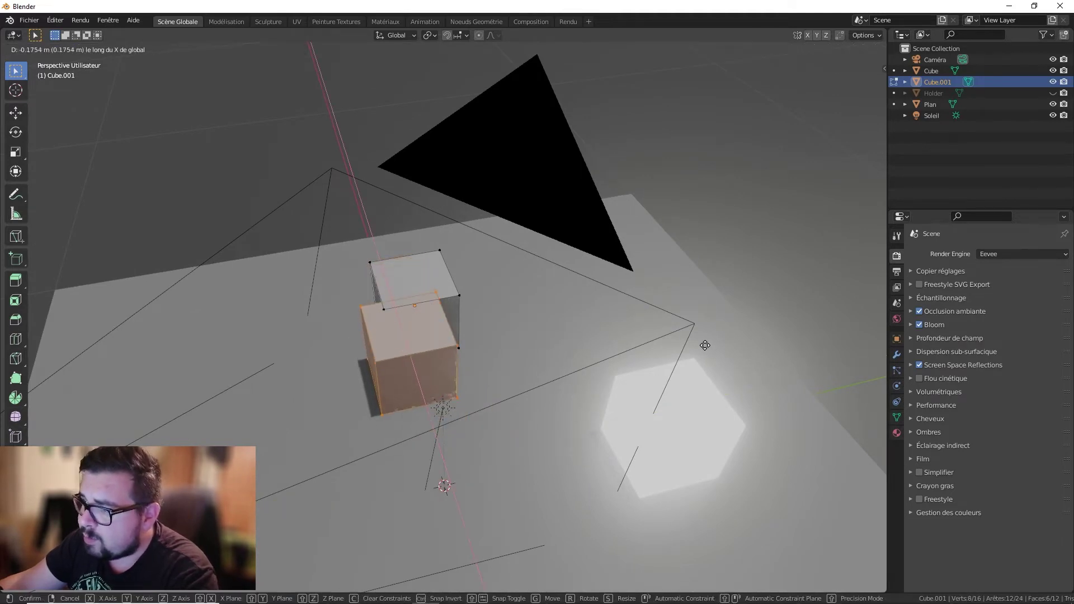
pyautogui.press('z')
pyautogui.press('z')
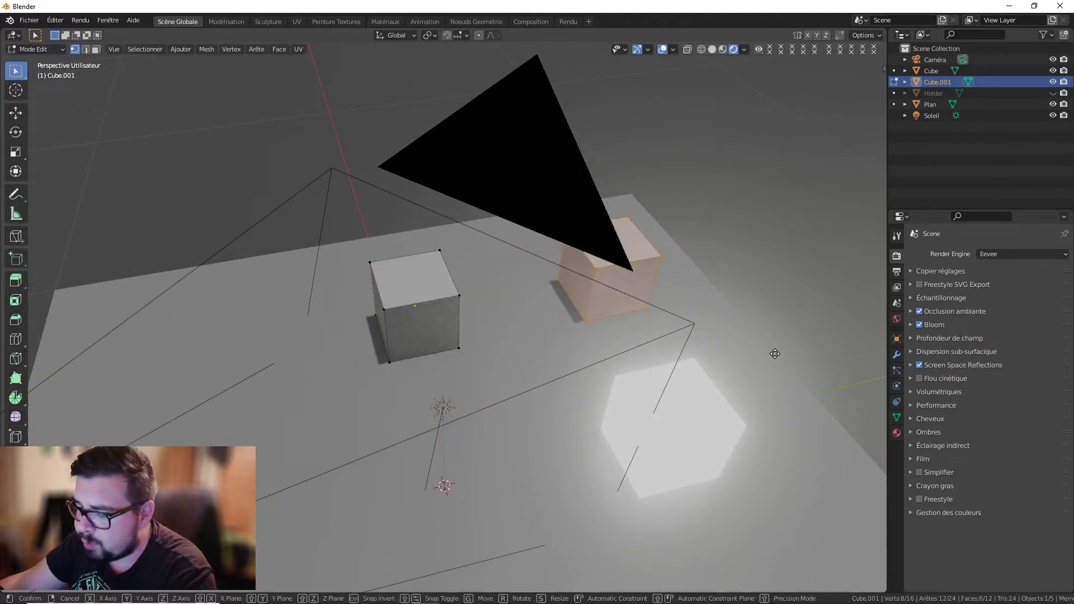
pyautogui.click(792, 386)
# Step: Return to Object Mode and delete the camera, the glowing cube and the ground plane from the scene
pyautogui.moveTo(791, 386); pyautogui.dragTo(479, 285, button='middle')
pyautogui.scroll(2, 479, 285)
pyautogui.press('Tab')
pyautogui.rightClick(321, 131)
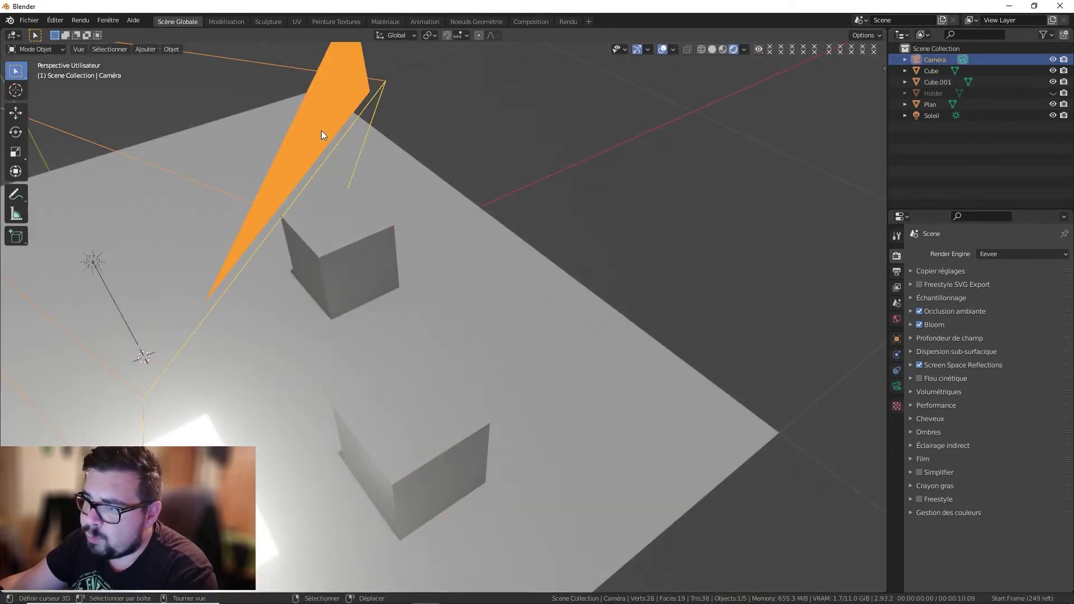
pyautogui.press('Delete')
pyautogui.moveTo(340, 208); pyautogui.dragTo(414, 330, button='middle')
pyautogui.rightClick(326, 505)
pyautogui.press('Delete')
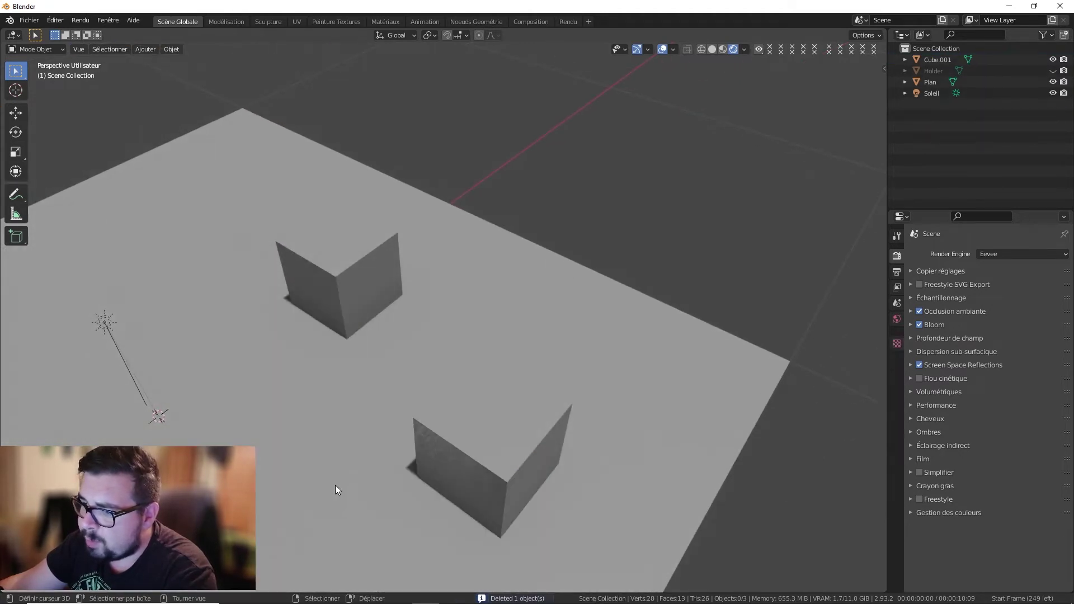
pyautogui.rightClick(336, 489)
pyautogui.press('x')
pyautogui.click(337, 458)
# Step: Select the object holding both cubes and put it in Edit Mode with no geometry selected
pyautogui.moveTo(337, 458); pyautogui.dragTo(410, 301, button='middle')
pyautogui.rightClick(750, 355)
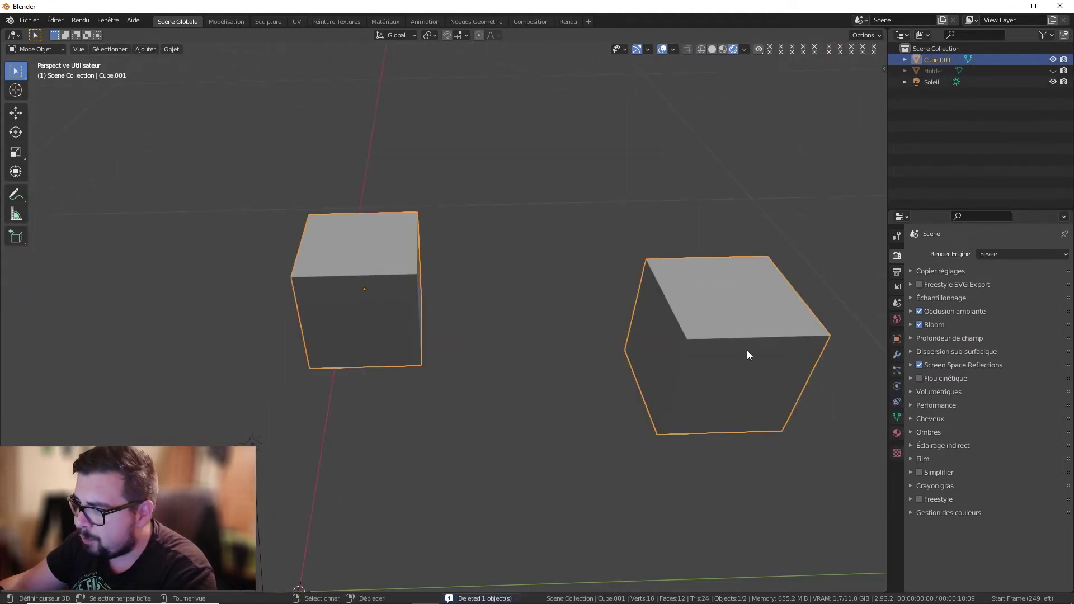
pyautogui.press('Tab')
pyautogui.press('a')
pyautogui.click(605, 239)
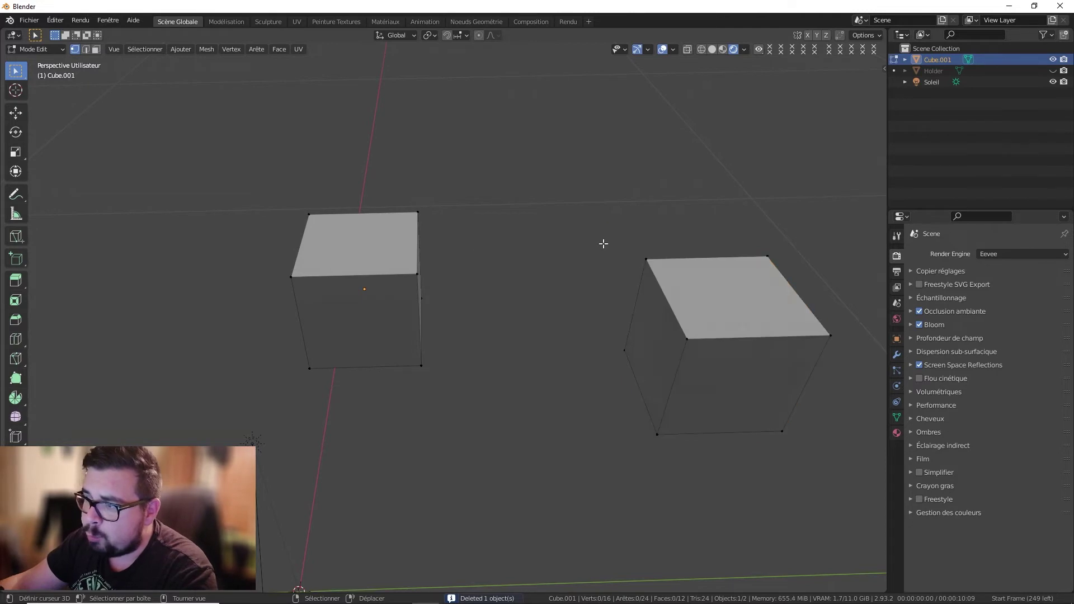
pyautogui.press('Tab')
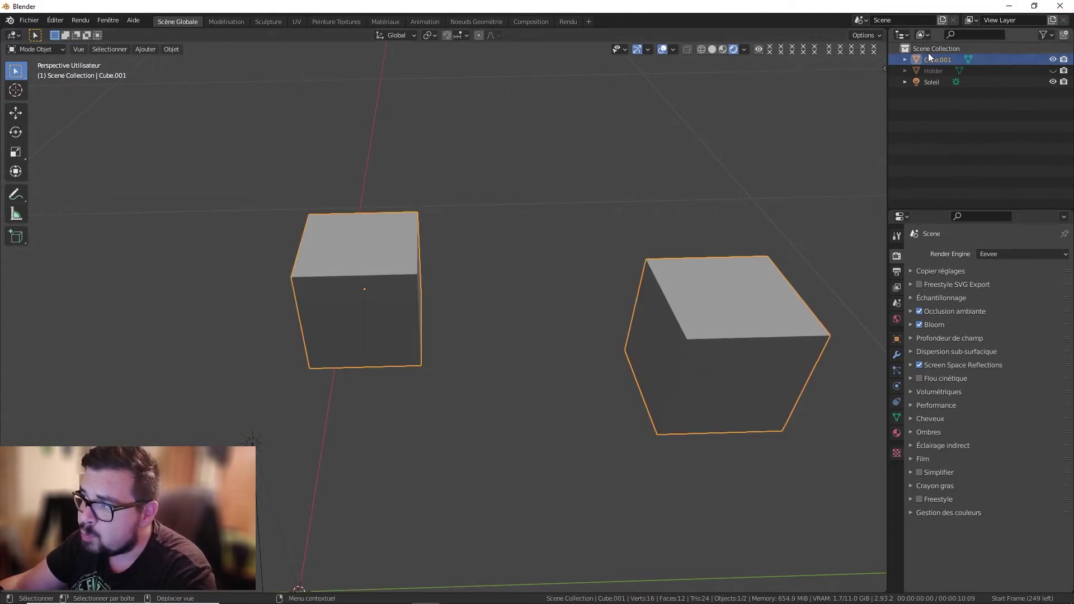
pyautogui.press('Tab')
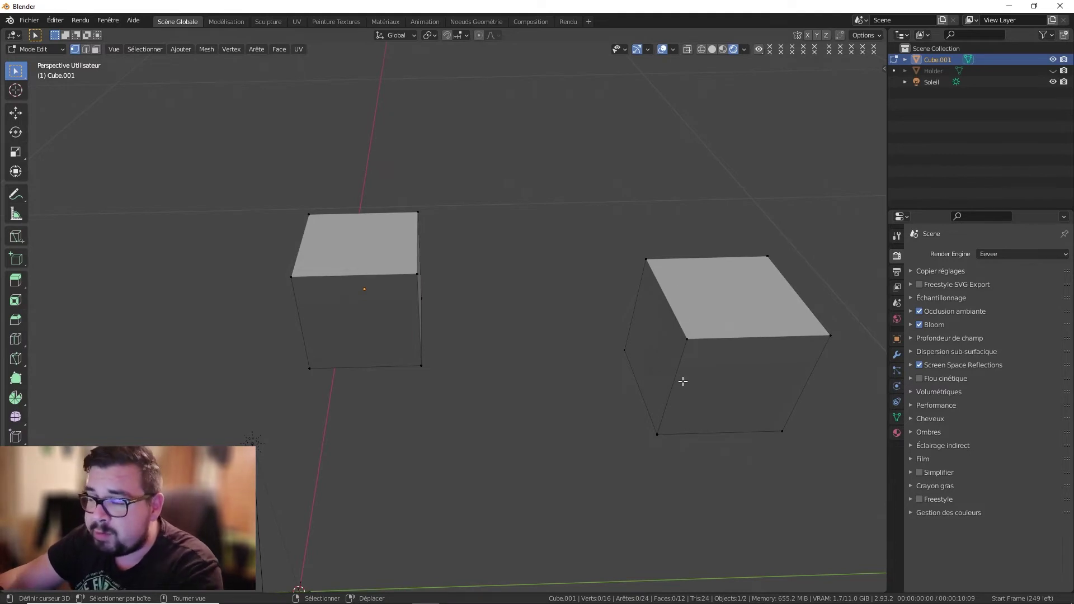
# Step: Delete the two faces through which the cubes face each other
pyautogui.moveTo(656, 398); pyautogui.dragTo(681, 349, button='middle')
pyautogui.click(380, 295)
pyautogui.keyDown('shift'); pyautogui.click(681, 349); pyautogui.keyUp('shift')
pyautogui.press('x')
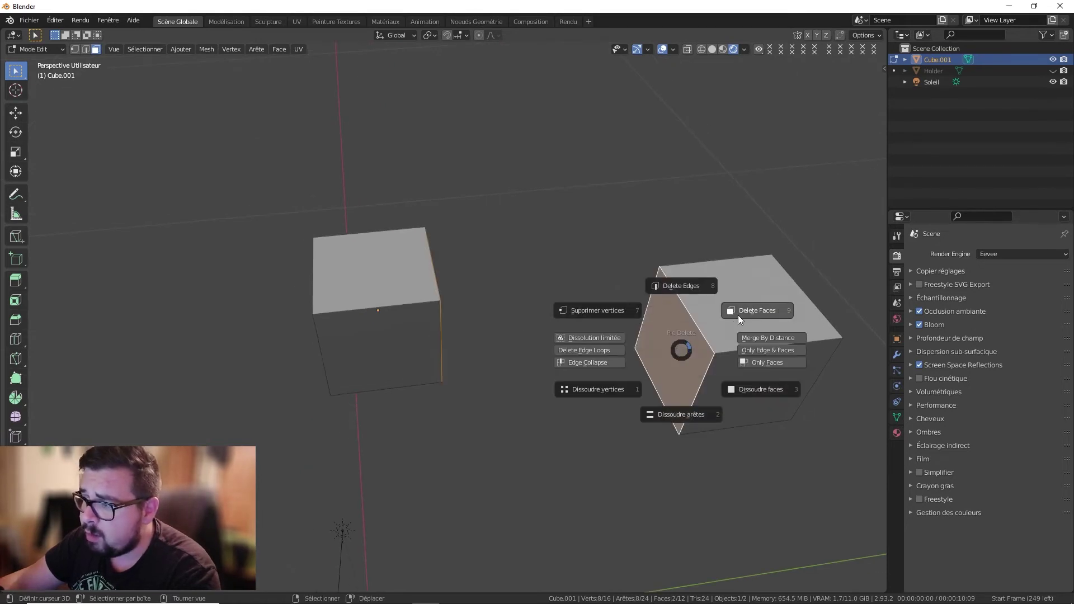
pyautogui.click(737, 314)
# Step: Select the open edge loops of both cubes and connect them with the LoopTools Bridge operation
pyautogui.moveTo(724, 307); pyautogui.dragTo(639, 305, button='middle')
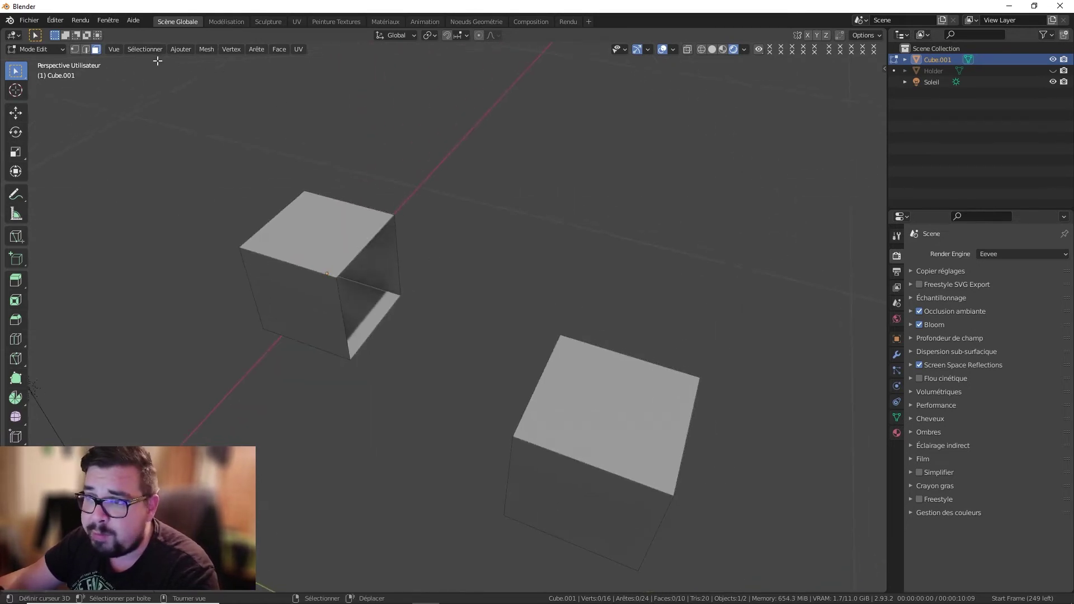
pyautogui.keyDown('alt'); pyautogui.click(336, 310); pyautogui.keyUp('alt')
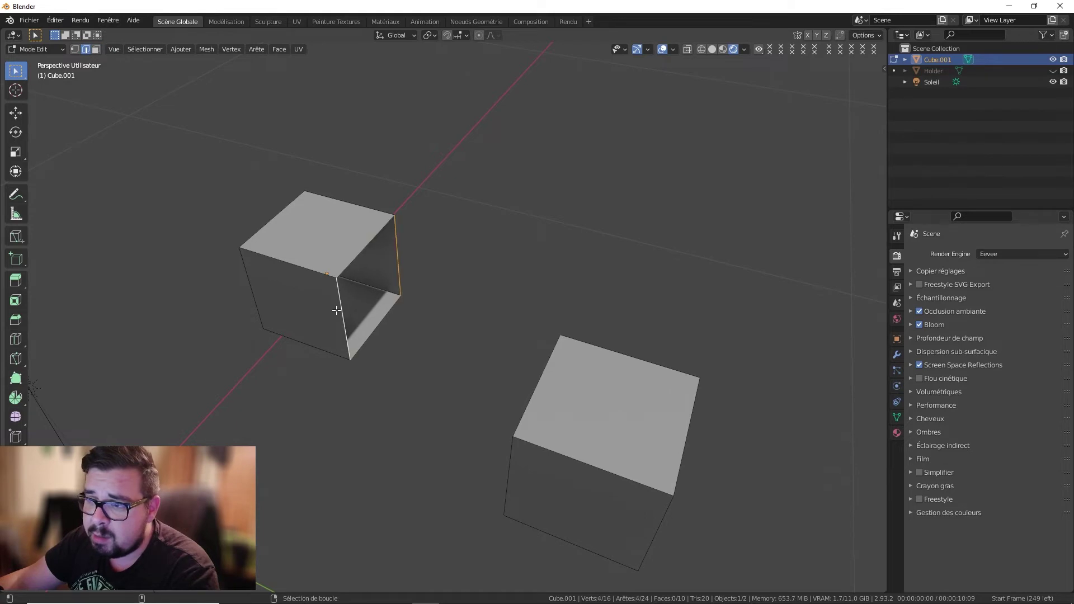
pyautogui.moveTo(386, 274); pyautogui.dragTo(479, 286, button='middle')
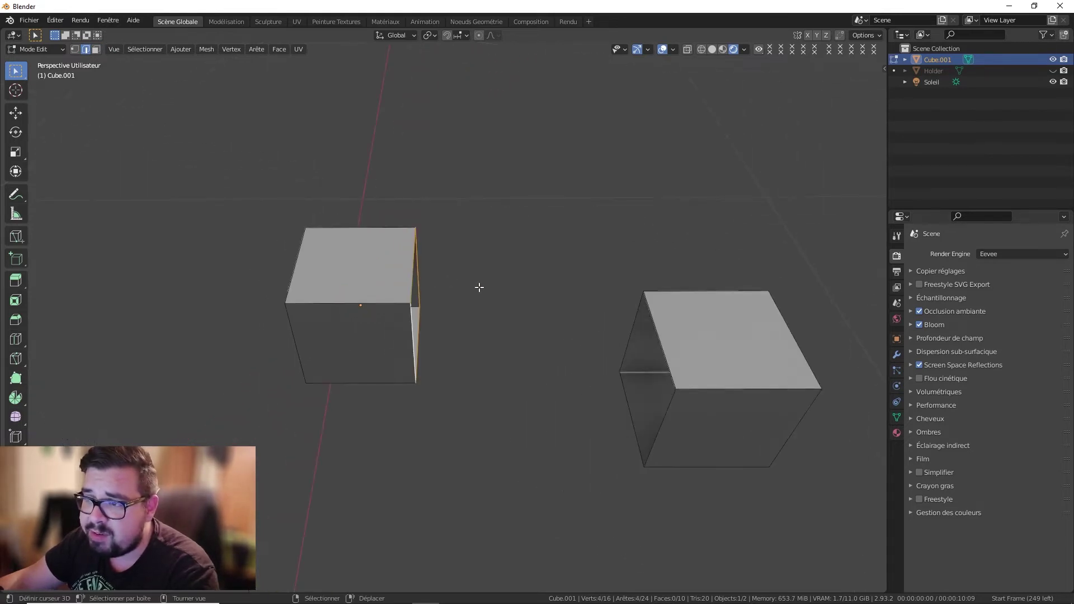
pyautogui.keyDown('alt'); pyautogui.keyDown('shift'); pyautogui.click(624, 341); pyautogui.keyUp('shift'); pyautogui.keyUp('alt')
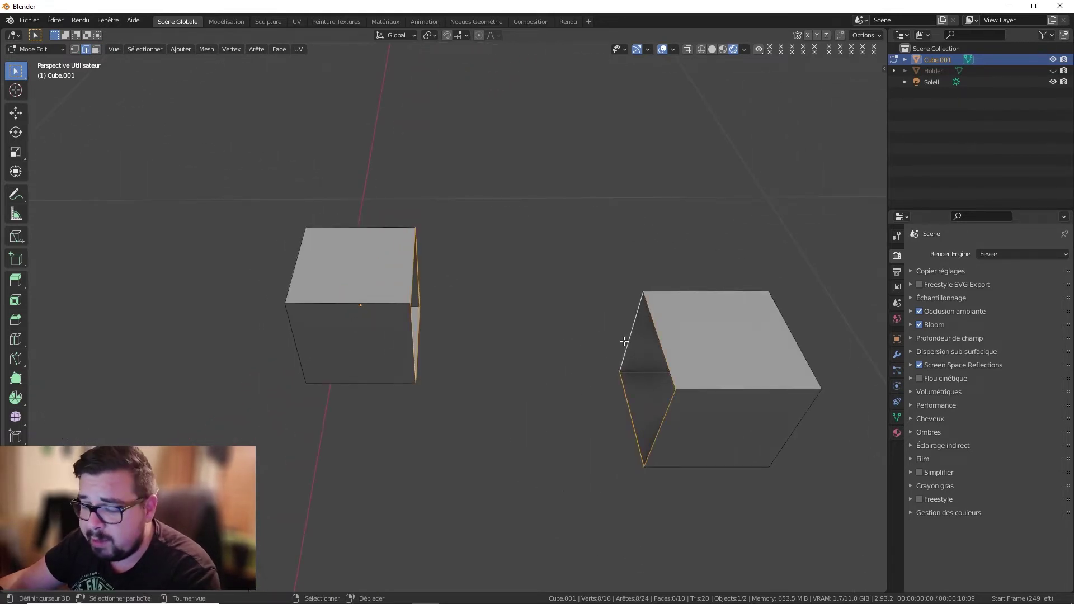
pyautogui.rightClick(624, 341)
pyautogui.moveTo(598, 193)
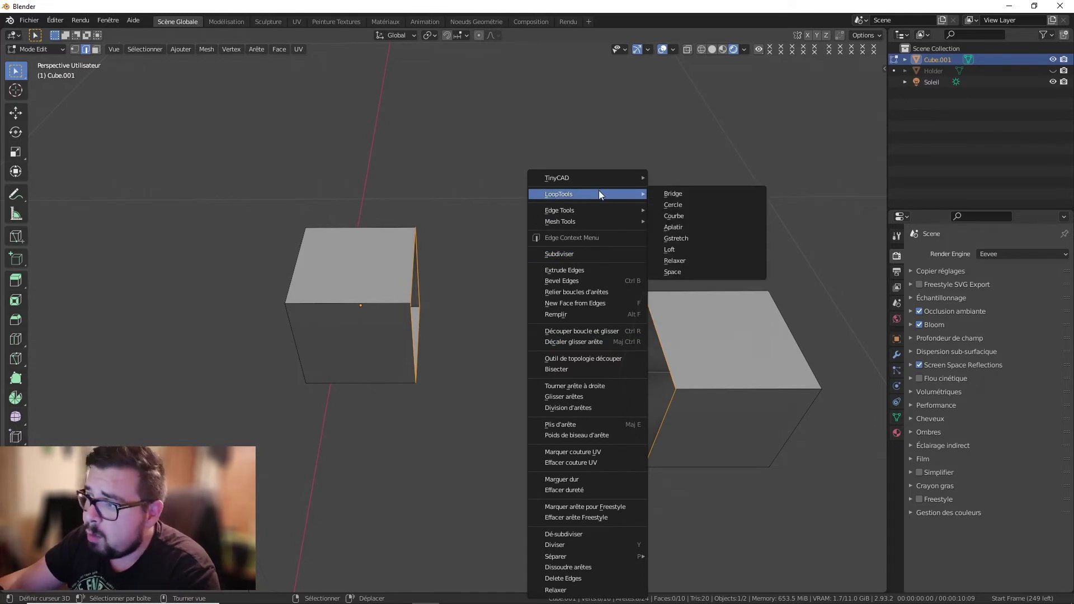
pyautogui.click(718, 196)
pyautogui.moveTo(719, 192); pyautogui.dragTo(705, 220, button='middle')
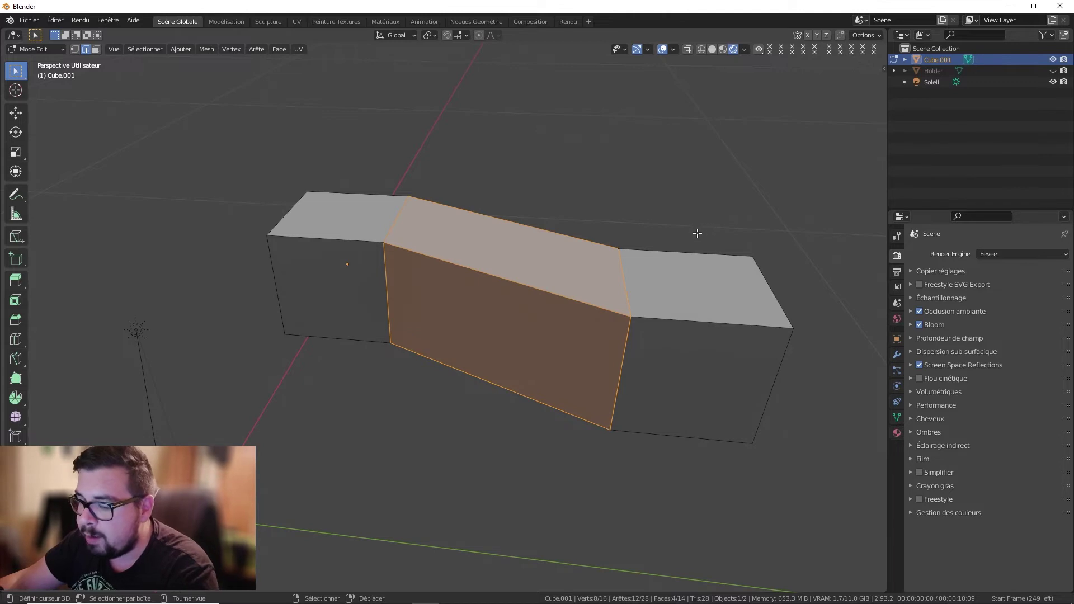
# Step: Check the joined mesh in Object Mode, return to Edit Mode, and undo the bridge between the cubes
pyautogui.press('Tab')
pyautogui.press('Tab')
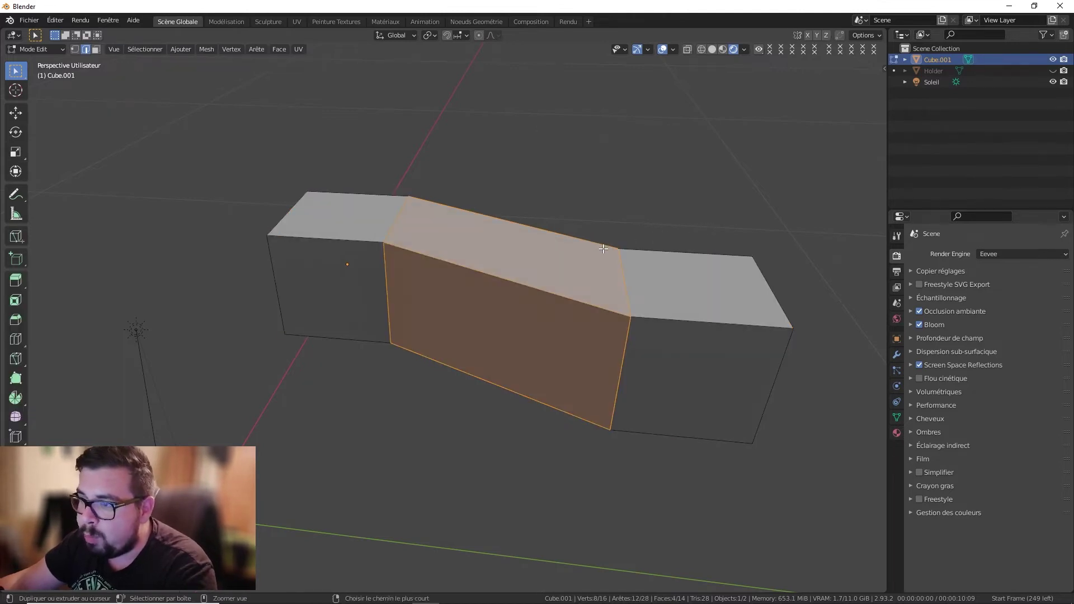
pyautogui.moveTo(596, 257); pyautogui.dragTo(596, 227, button='middle')
pyautogui.hotkey('ctrl', 'z')
pyautogui.hotkey('ctrl', 'z')
pyautogui.hotkey('ctrl', 'z')
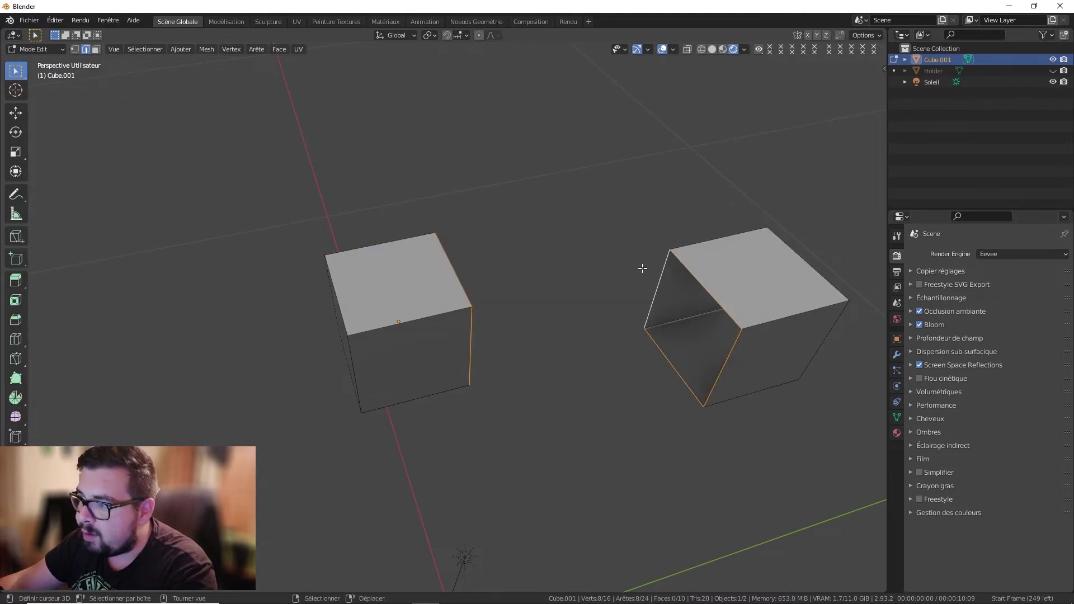
# Step: Deselect the top edge of the moved cube's opening, try the LoopTools Bridge on the remaining edges, and undo it
pyautogui.moveTo(680, 304); pyautogui.dragTo(674, 281, button='middle')
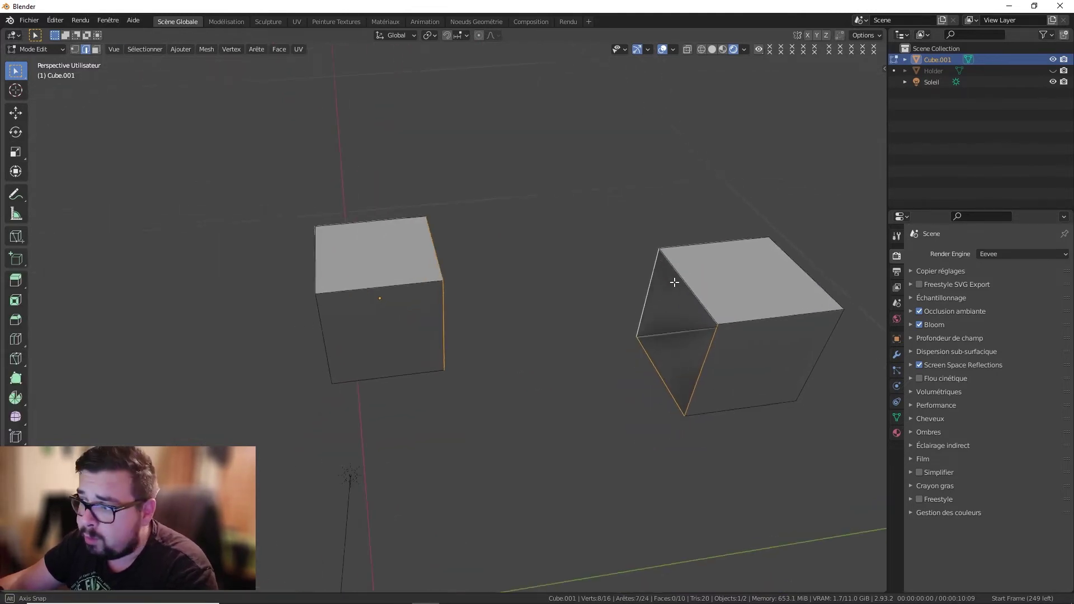
pyautogui.press('w')
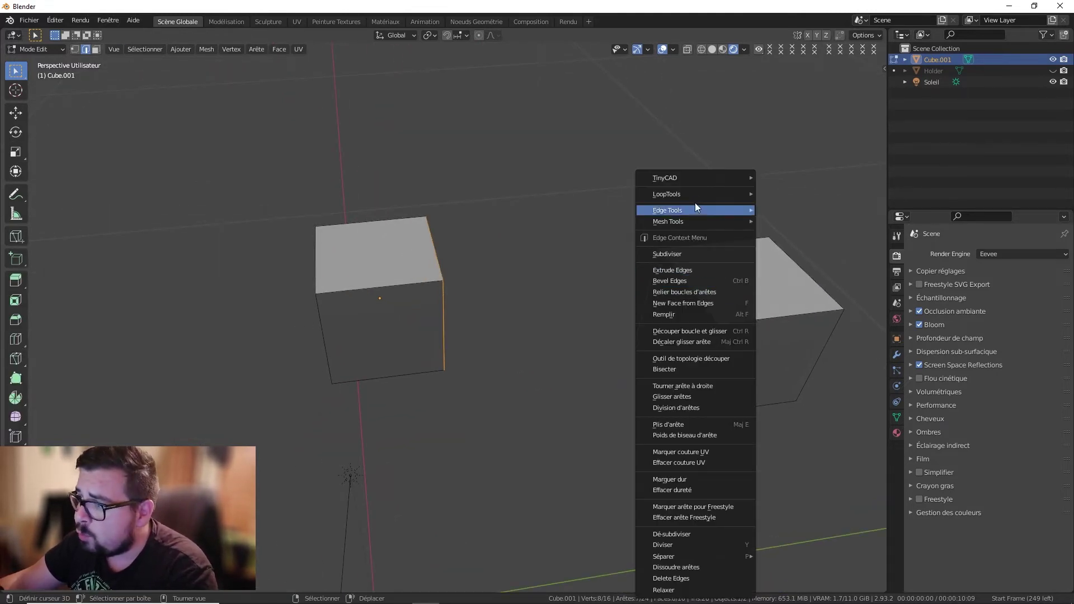
pyautogui.moveTo(699, 194)
pyautogui.click(783, 196)
pyautogui.moveTo(744, 240); pyautogui.dragTo(638, 317, button='middle')
pyautogui.hotkey('ctrl', 'z')
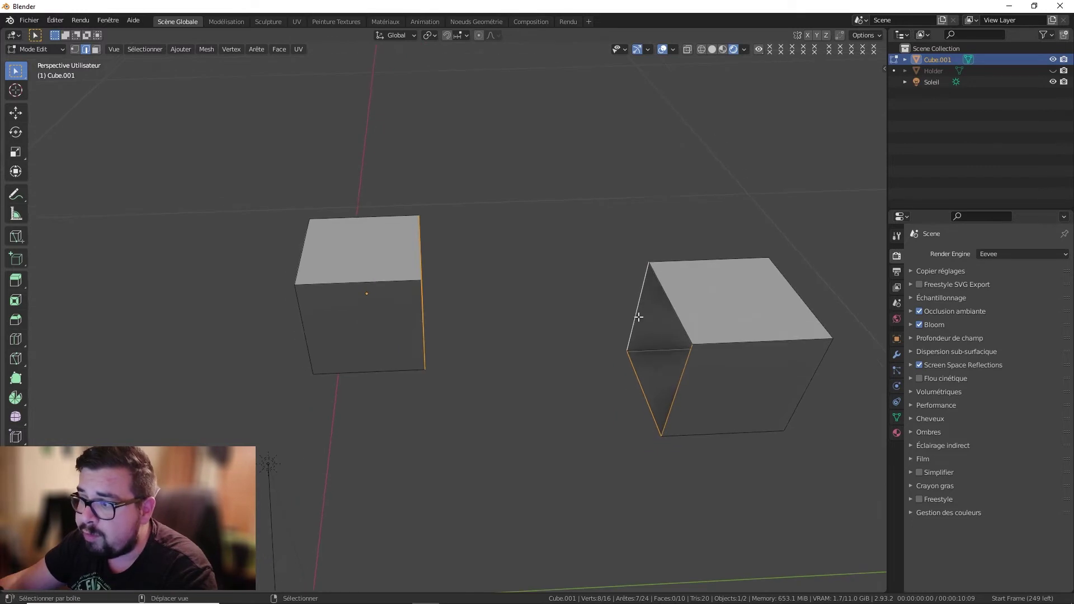
# Step: Bridge only the side and bottom edges of both openings with LoopTools, leaving out the top edges, and undo the bridge
pyautogui.moveTo(442, 255); pyautogui.dragTo(391, 268, button='middle')
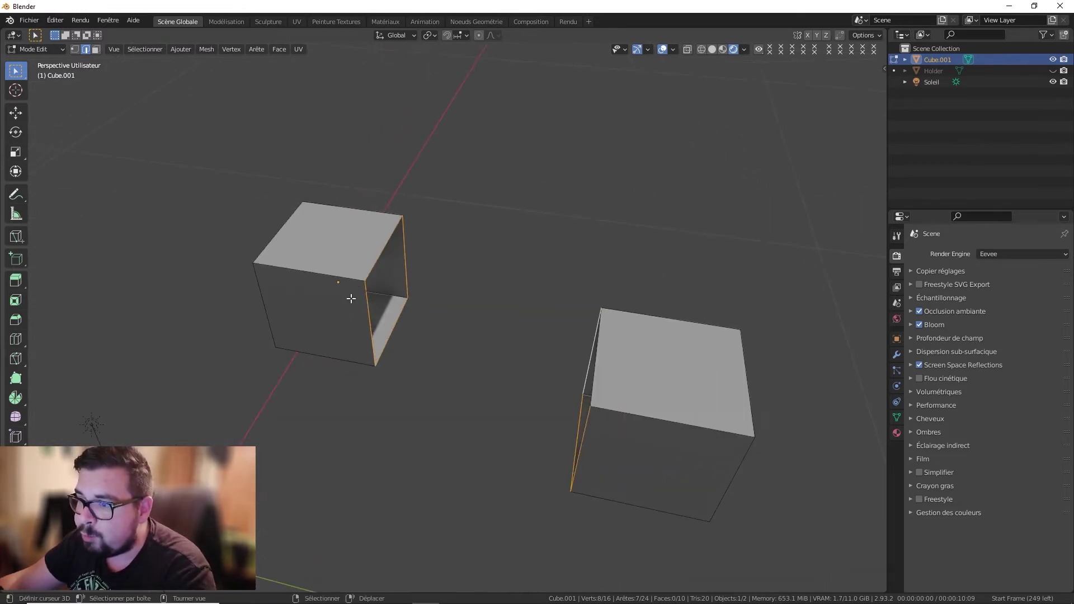
pyautogui.rightClick(361, 310)
pyautogui.keyDown('shift'); pyautogui.rightClick(394, 332); pyautogui.keyUp('shift')
pyautogui.moveTo(394, 333); pyautogui.dragTo(627, 250, button='middle')
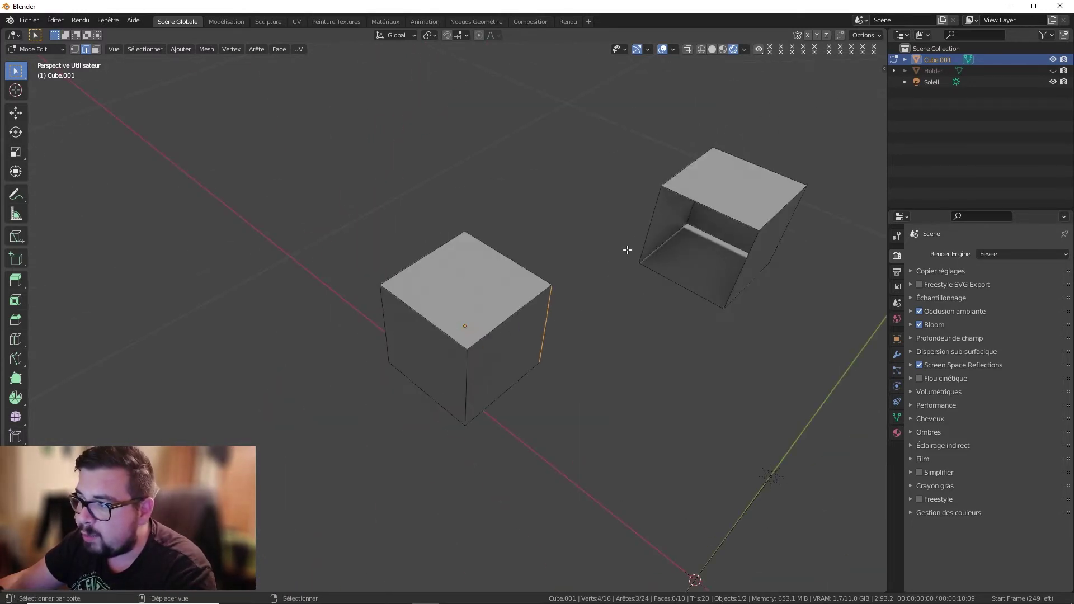
pyautogui.press('w')
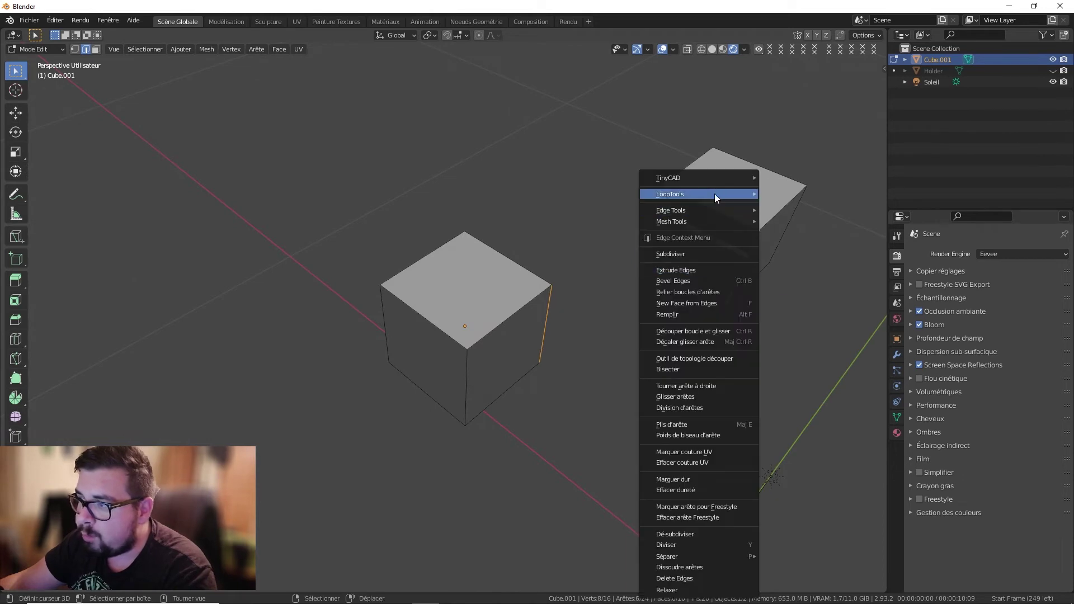
pyautogui.moveTo(714, 193)
pyautogui.click(779, 198)
pyautogui.moveTo(716, 240); pyautogui.dragTo(621, 262, button='middle')
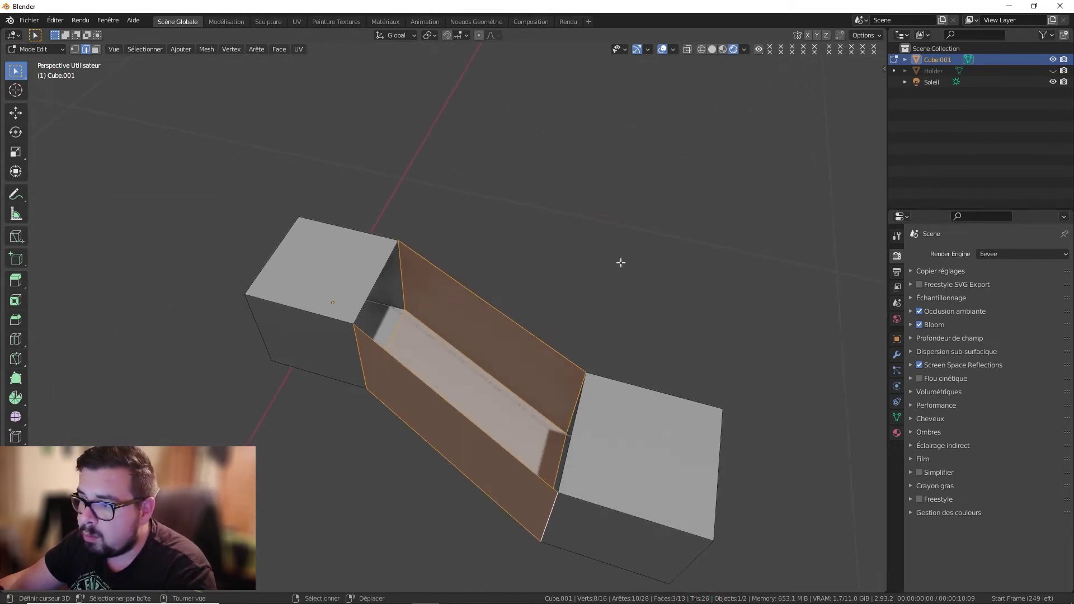
pyautogui.hotkey('ctrl', 'z')
# Step: Bridge the original cube's full opening to the moved cube's three selected edges with LoopTools once more, and undo the result
pyautogui.moveTo(460, 292); pyautogui.dragTo(486, 257, button='middle')
pyautogui.press('w')
pyautogui.moveTo(492, 194)
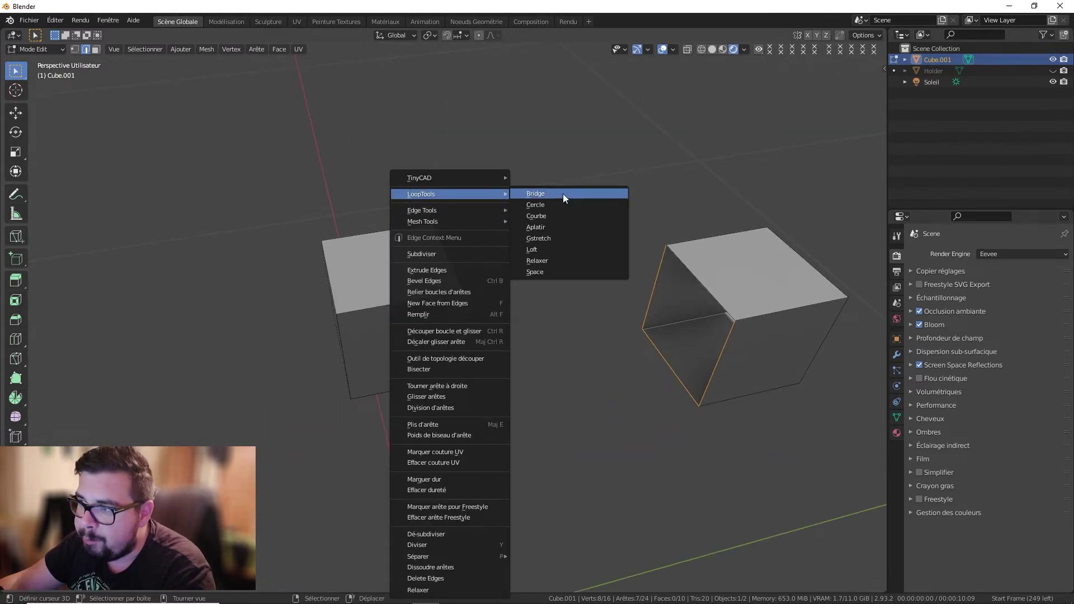
pyautogui.click(563, 194)
pyautogui.moveTo(595, 214); pyautogui.dragTo(516, 221, button='middle')
pyautogui.hotkey('ctrl', 'z')
pyautogui.press('Tab')
pyautogui.press('Tab')
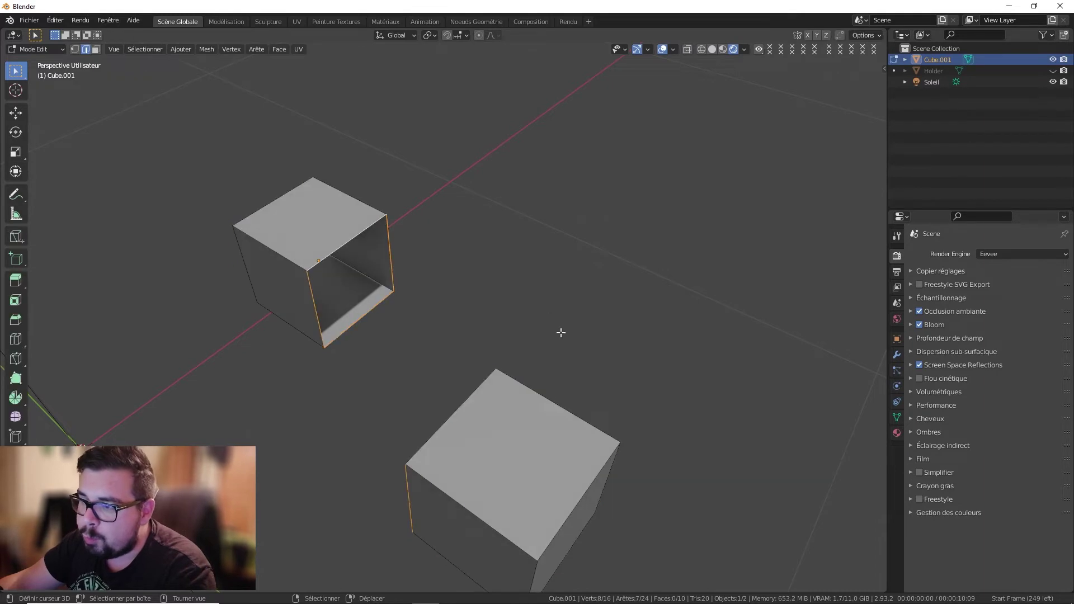
# Step: Switch to face selection, select the moved cube's top face, and subdivide it five times
pyautogui.moveTo(548, 362); pyautogui.dragTo(517, 317, button='middle')
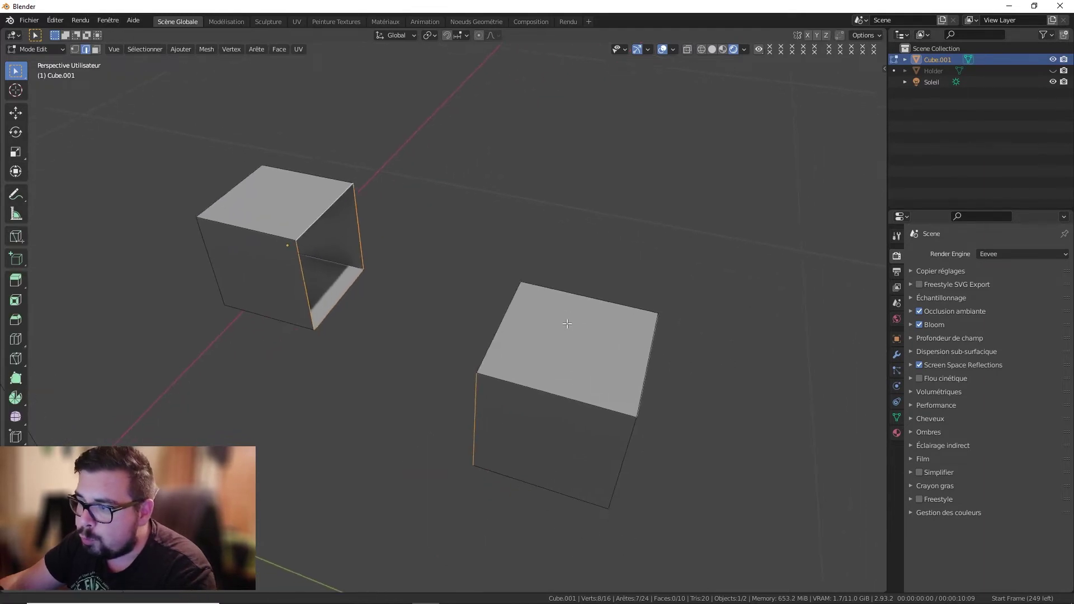
pyautogui.click(99, 50)
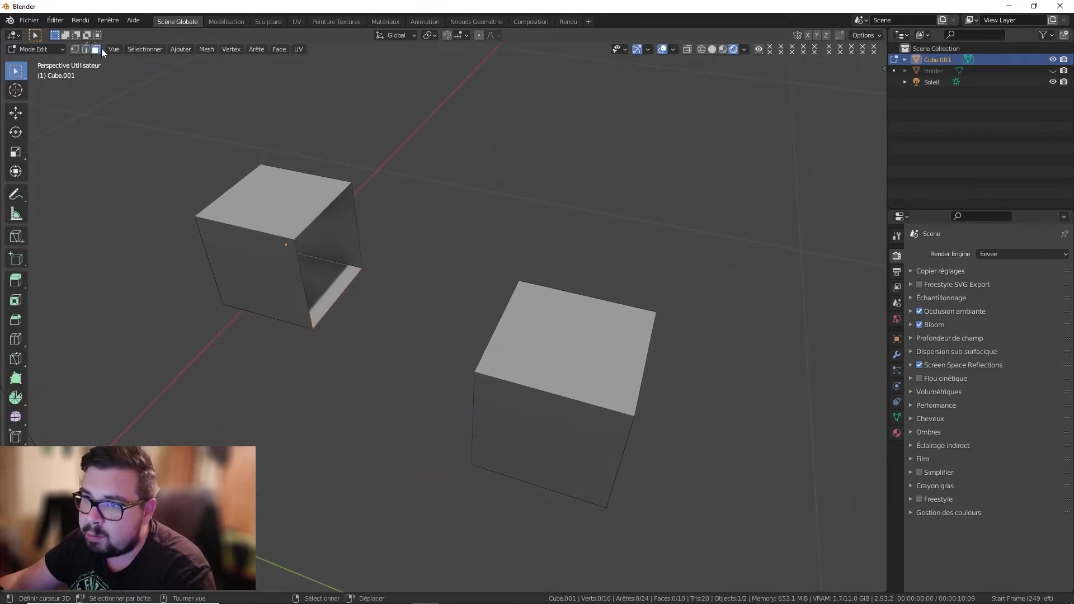
pyautogui.rightClick(565, 336)
pyautogui.press('w')
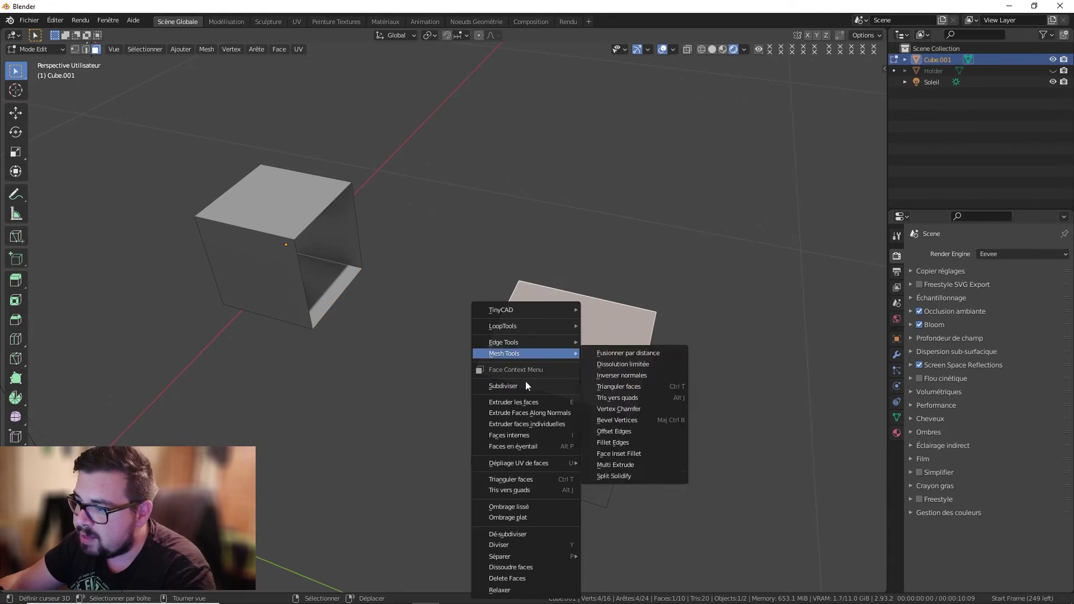
pyautogui.click(526, 383)
pyautogui.press('w')
pyautogui.click(525, 381)
pyautogui.press('w')
pyautogui.click(525, 381)
pyautogui.press('w')
pyautogui.click(525, 381)
pyautogui.press('w')
pyautogui.click(526, 380)
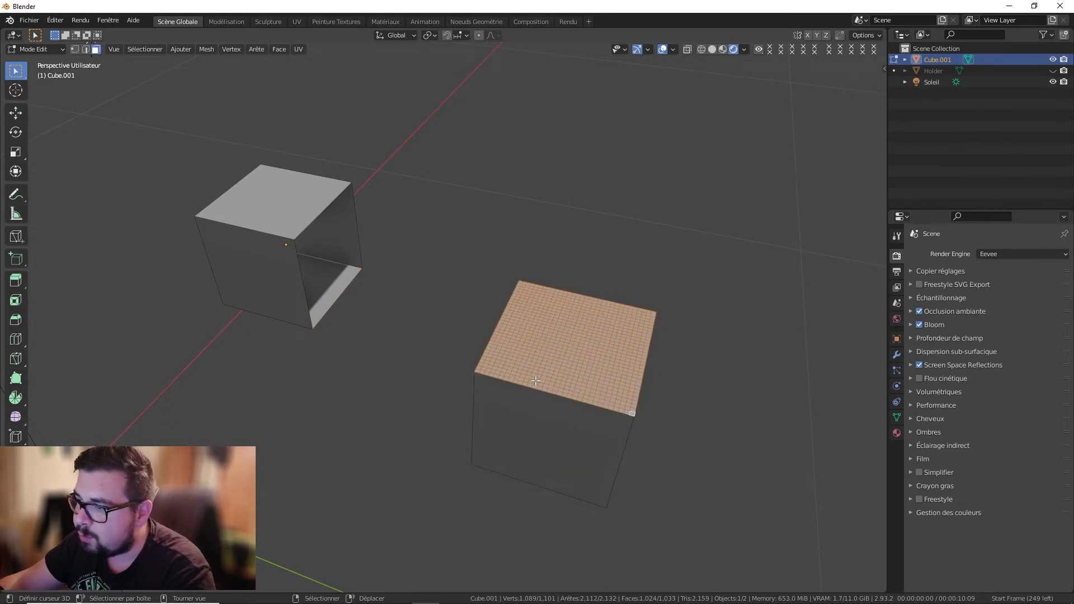
# Step: Clear the selection and show the subdivided face up close in the top orthographic view
pyautogui.moveTo(579, 363); pyautogui.dragTo(516, 373, button='middle')
pyautogui.hotkey('alt', 'a')
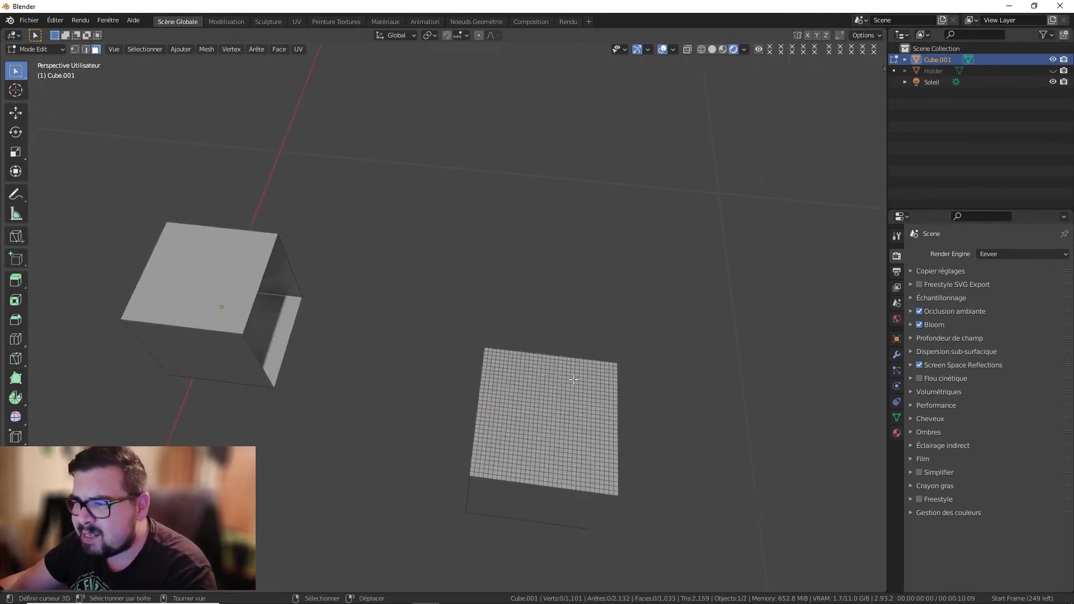
pyautogui.press('KP_5')
pyautogui.press('KP_7')
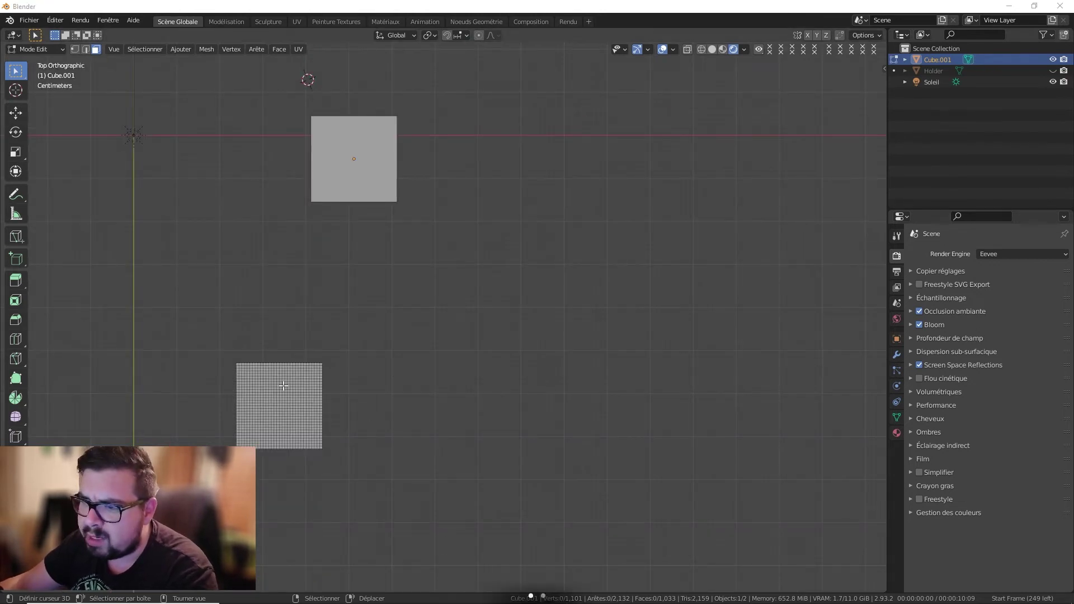
pyautogui.moveTo(358, 419); pyautogui.dragTo(576, 279, button='middle')
pyautogui.press('KP_7')
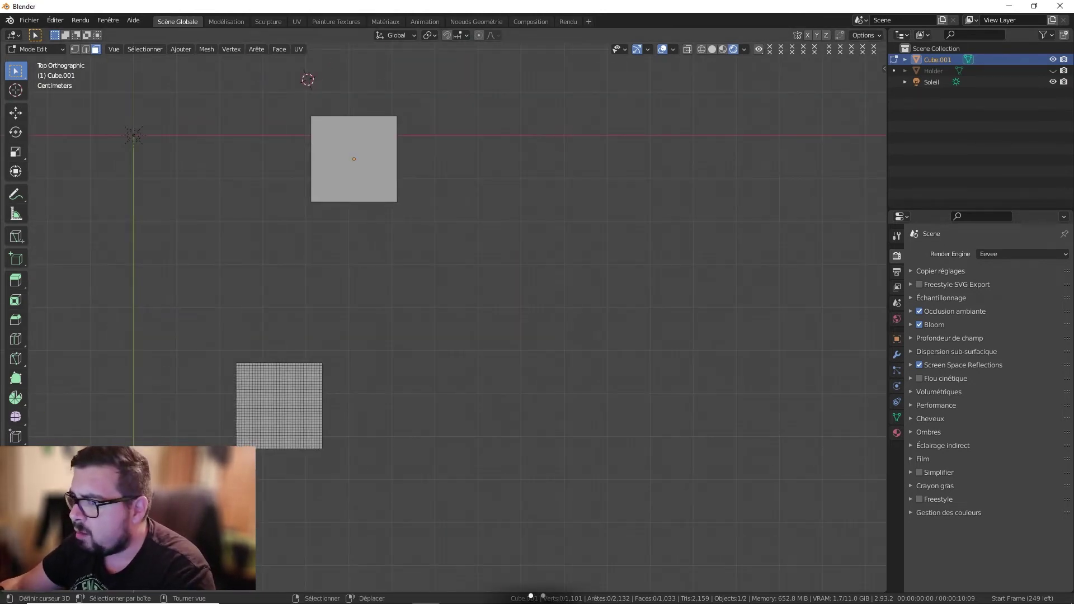
pyautogui.scroll(2, 338, 506)
pyautogui.keyDown('shift'); pyautogui.moveTo(372, 398); pyautogui.dragTo(518, 274, button='middle'); pyautogui.keyUp('shift')
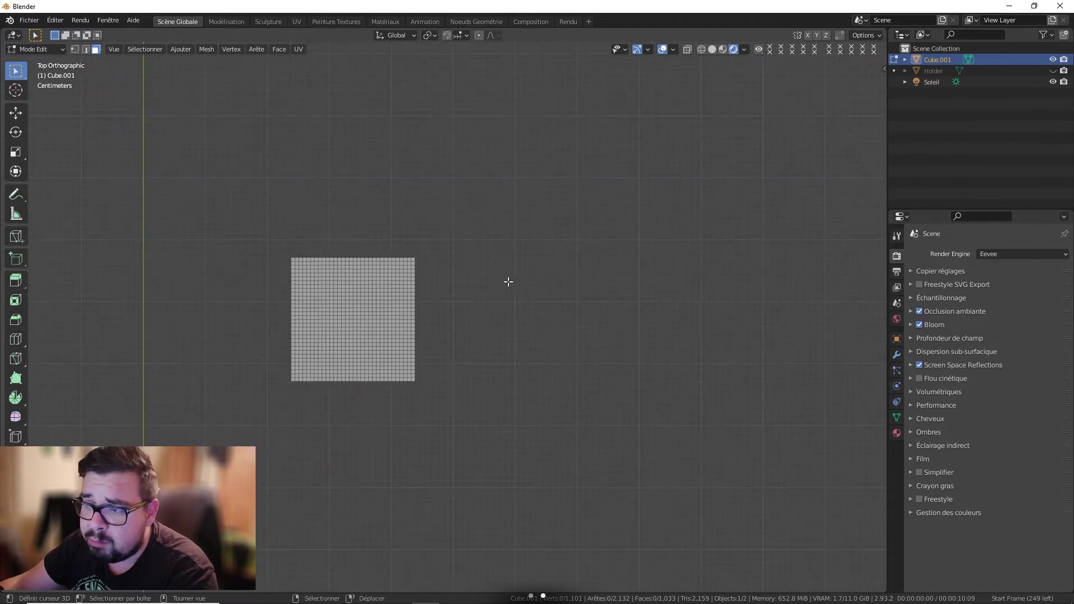
# Step: Select a round patch of faces at the centre of the subdivided face and shape it into a circle with LoopTools Cercle
pyautogui.keyDown('shift'); pyautogui.moveTo(450, 274); pyautogui.dragTo(563, 216, button='middle'); pyautogui.keyUp('shift')
pyautogui.scroll(1, 444, 256)
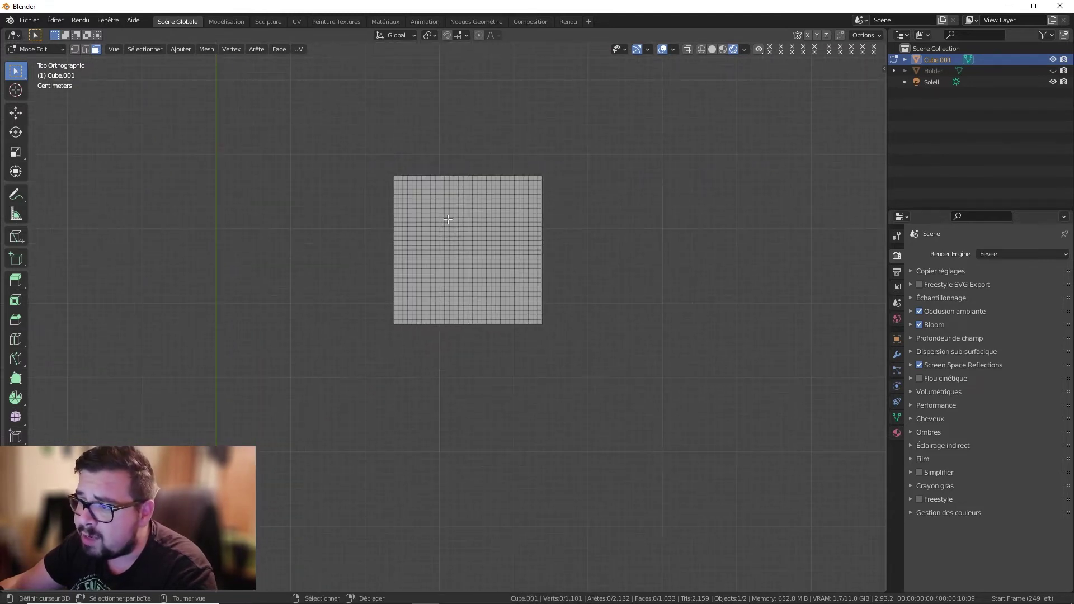
pyautogui.scroll(3, 485, 259)
pyautogui.keyDown('shift'); pyautogui.moveTo(505, 238); pyautogui.dragTo(470, 253, button='middle'); pyautogui.keyUp('shift')
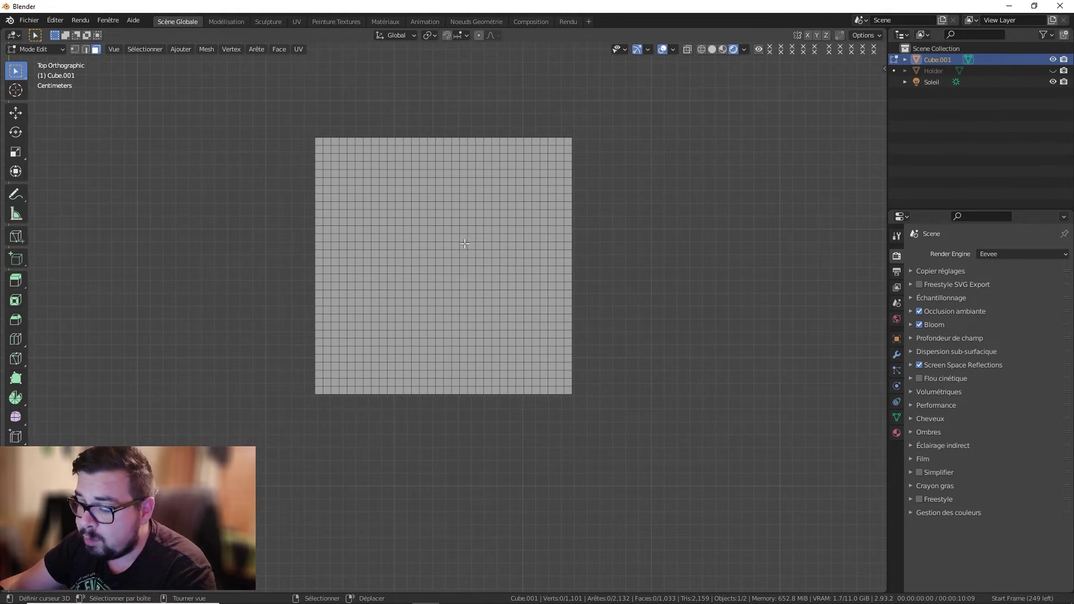
pyautogui.click(440, 269)
pyautogui.rightClick(522, 238)
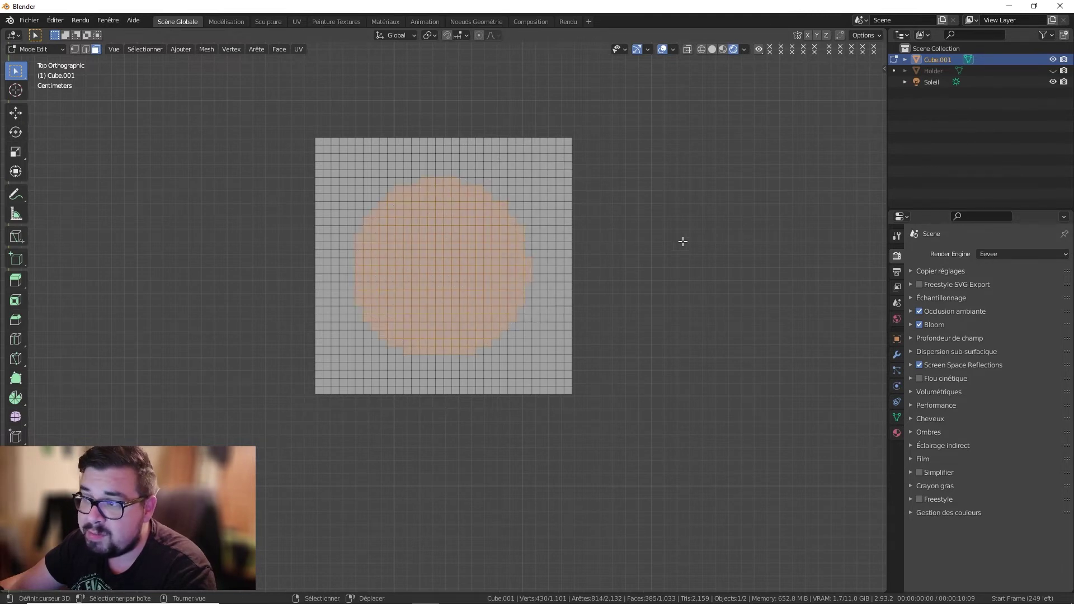
pyautogui.rightClick(616, 228)
pyautogui.moveTo(603, 169)
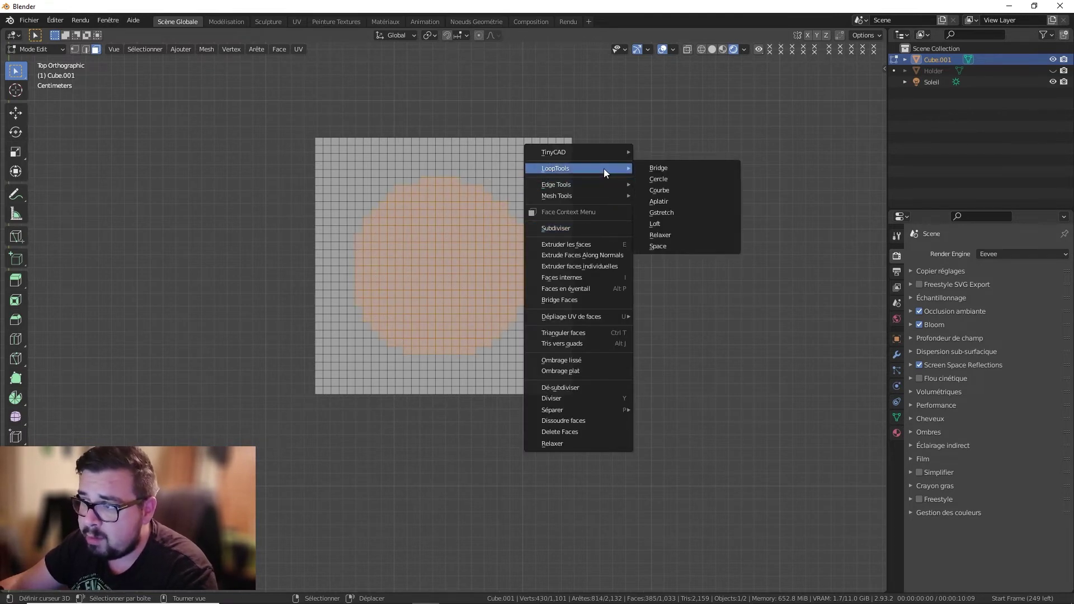
pyautogui.click(664, 178)
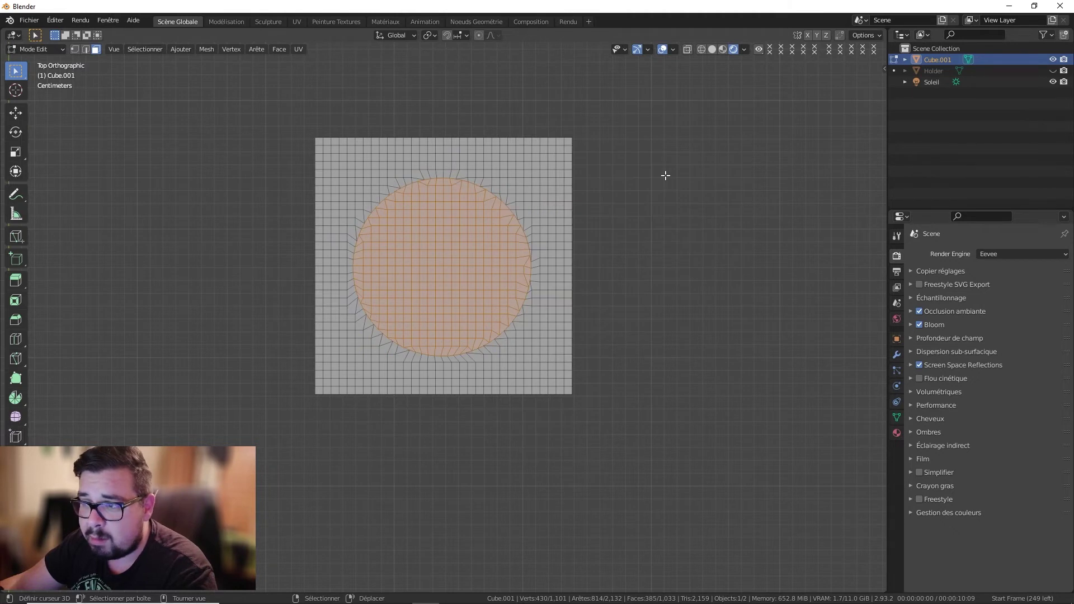
# Step: Try deleting the edges of the circular selection, inspect the ragged opening, and undo the deletion
pyautogui.moveTo(524, 235); pyautogui.dragTo(580, 201, button='middle')
pyautogui.scroll(-3, 560, 210)
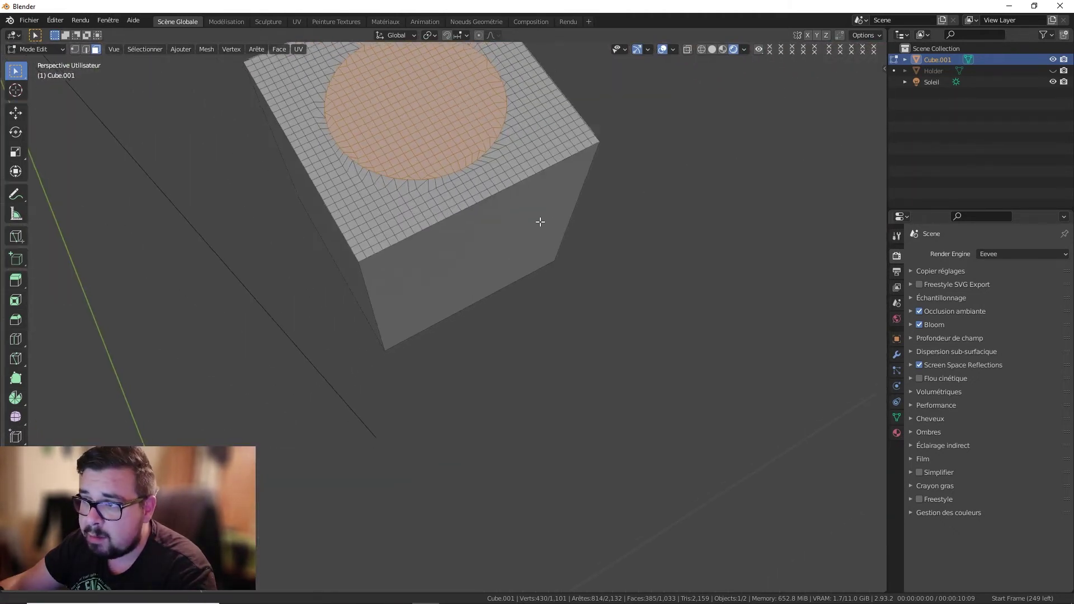
pyautogui.scroll(2, 540, 222)
pyautogui.press('x')
pyautogui.click(563, 184)
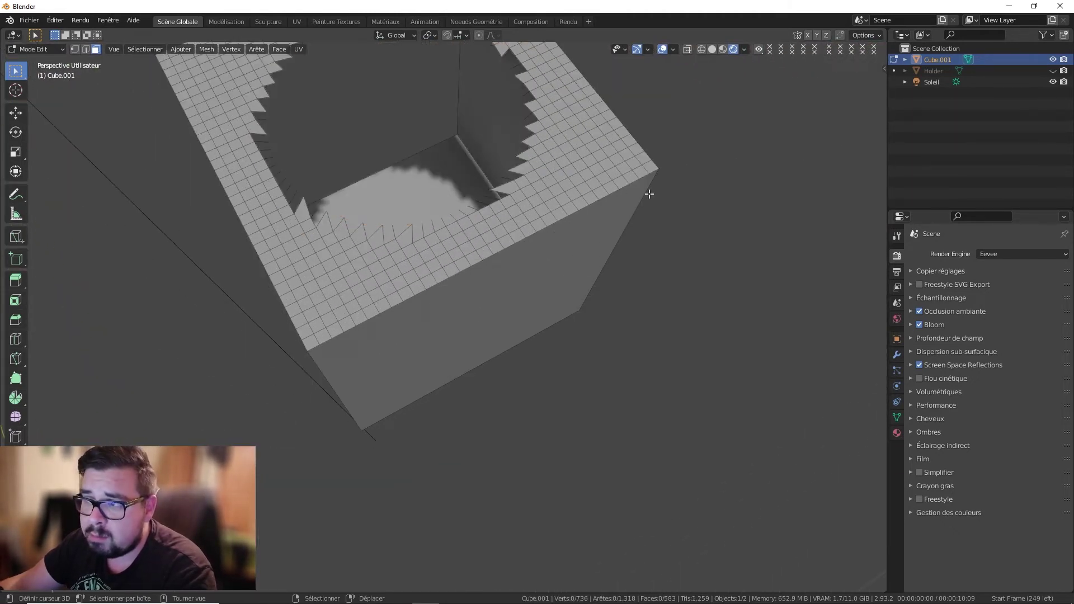
pyautogui.moveTo(647, 194); pyautogui.dragTo(617, 209, button='middle')
pyautogui.hotkey('ctrl', 'z')
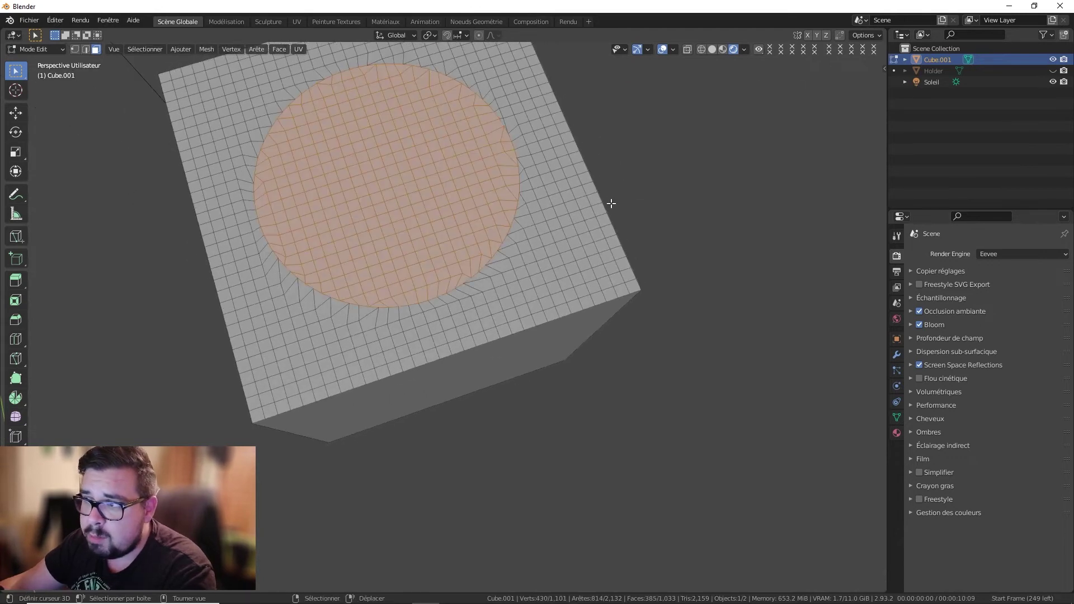
# Step: Delete the faces of the circular selection and inspect the round opening in Object Mode and Edit Mode
pyautogui.press('x')
pyautogui.click(501, 71)
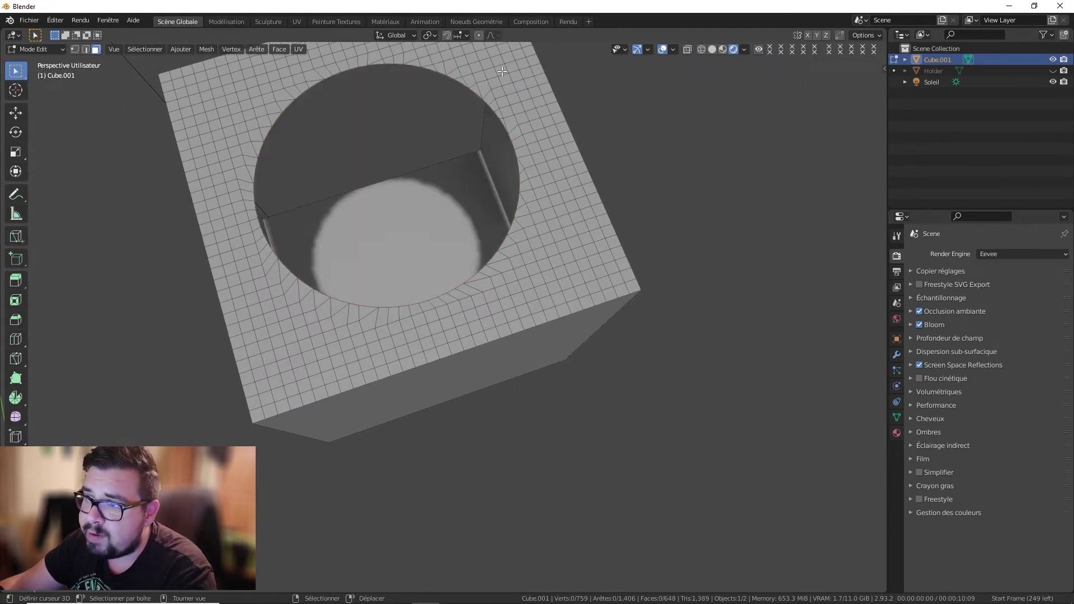
pyautogui.press('Tab')
pyautogui.moveTo(546, 187); pyautogui.dragTo(574, 238, button='middle')
pyautogui.press('Tab')
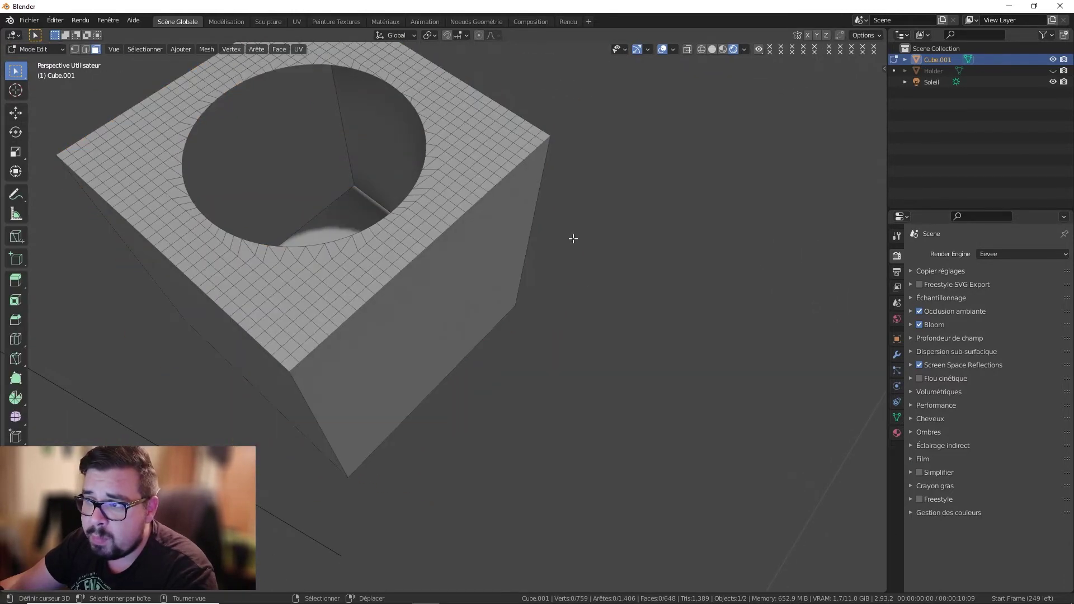
pyautogui.moveTo(514, 223); pyautogui.dragTo(557, 233, button='middle')
# Step: Undo the face deletion, the circle shaping and the round face selection
pyautogui.hotkey('ctrl', 'z')
pyautogui.hotkey('ctrl', 'z')
pyautogui.hotkey('ctrl', 'z')
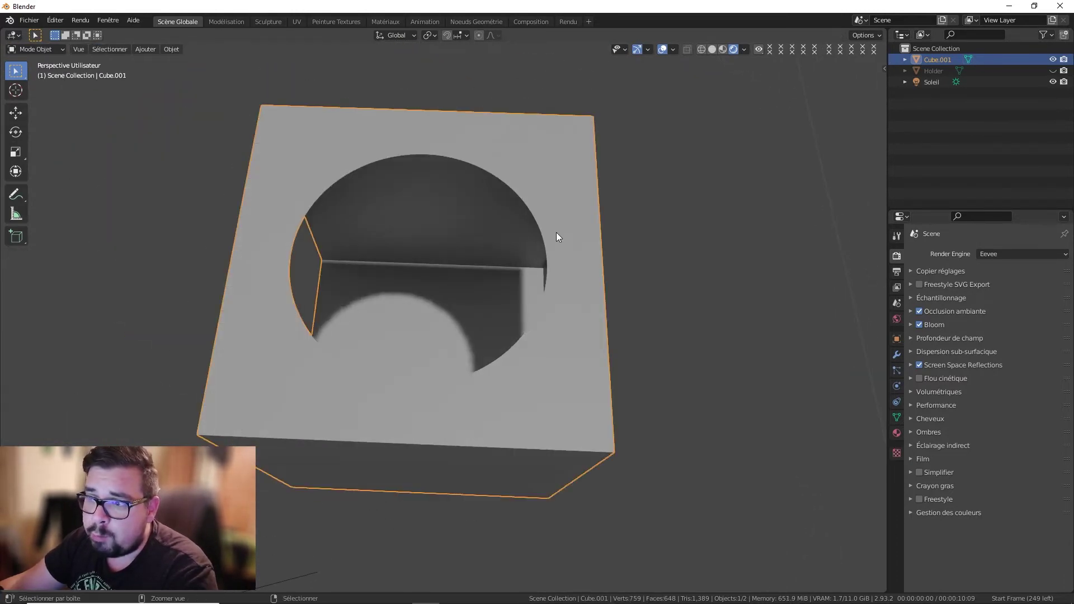
pyautogui.hotkey('ctrl', 'z')
pyautogui.hotkey('ctrl', 'z')
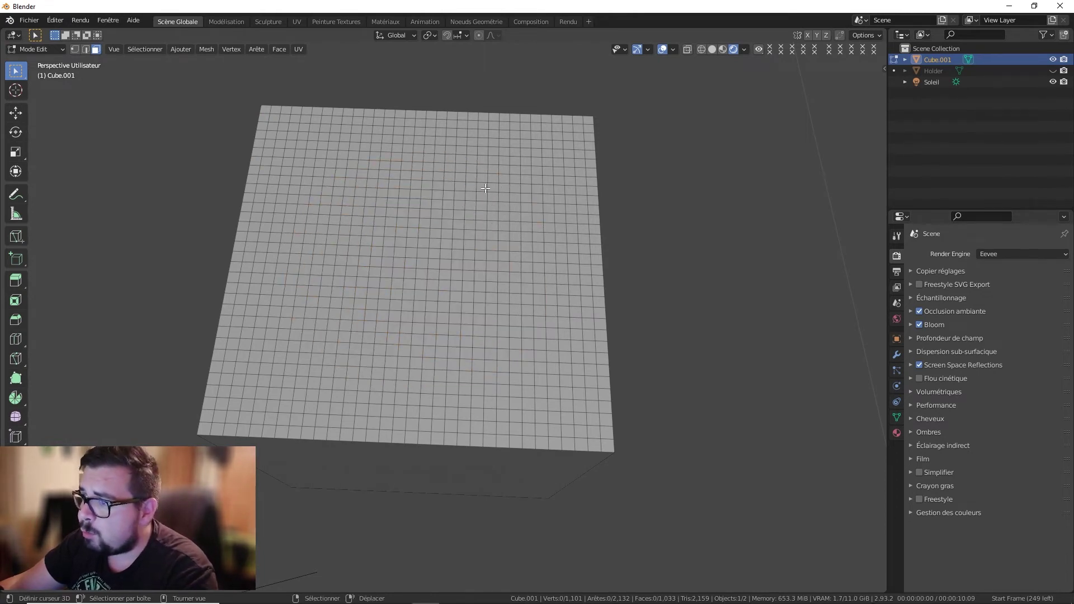
# Step: Delete the cube object in Object Mode and add a cylinder mesh in its place
pyautogui.press('Tab')
pyautogui.moveTo(456, 231)
pyautogui.mouseDown(button='middle')
pyautogui.moveTo(421, 212)
pyautogui.moveTo(451, 213)
pyautogui.mouseUp(button='middle')
pyautogui.press('x')
pyautogui.click(422, 204)
pyautogui.scroll(-7, 417, 203)
pyautogui.hotkey('shift', 'a')
pyautogui.moveTo(424, 76)
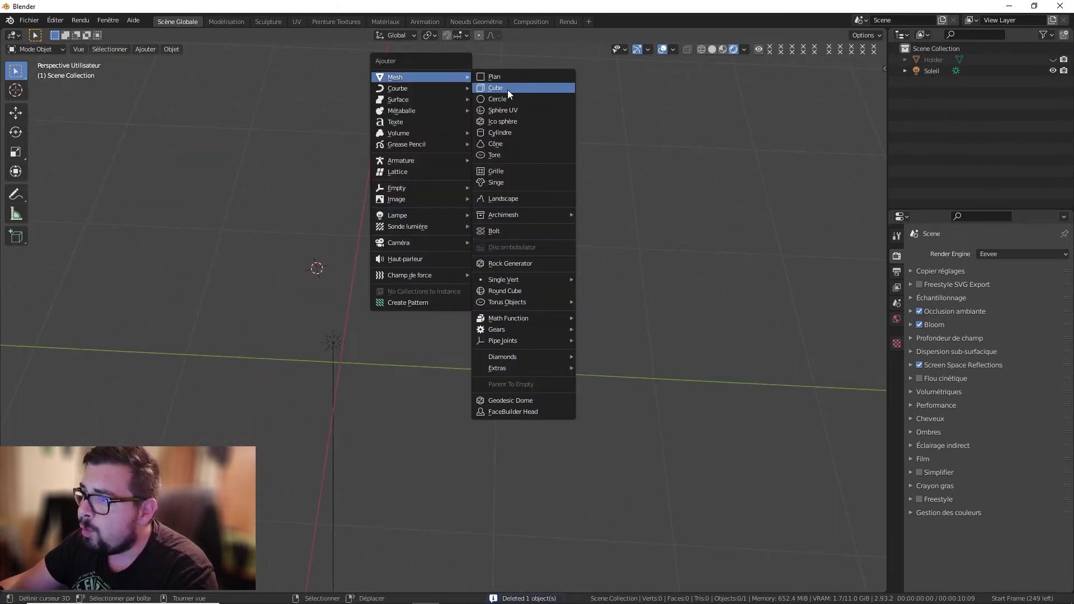
pyautogui.click(501, 132)
# Step: Cut 11 evenly spaced horizontal edge loops around the cylinder's side in Edit Mode and clear the selection
pyautogui.press('Tab')
pyautogui.scroll(-4, 451, 209)
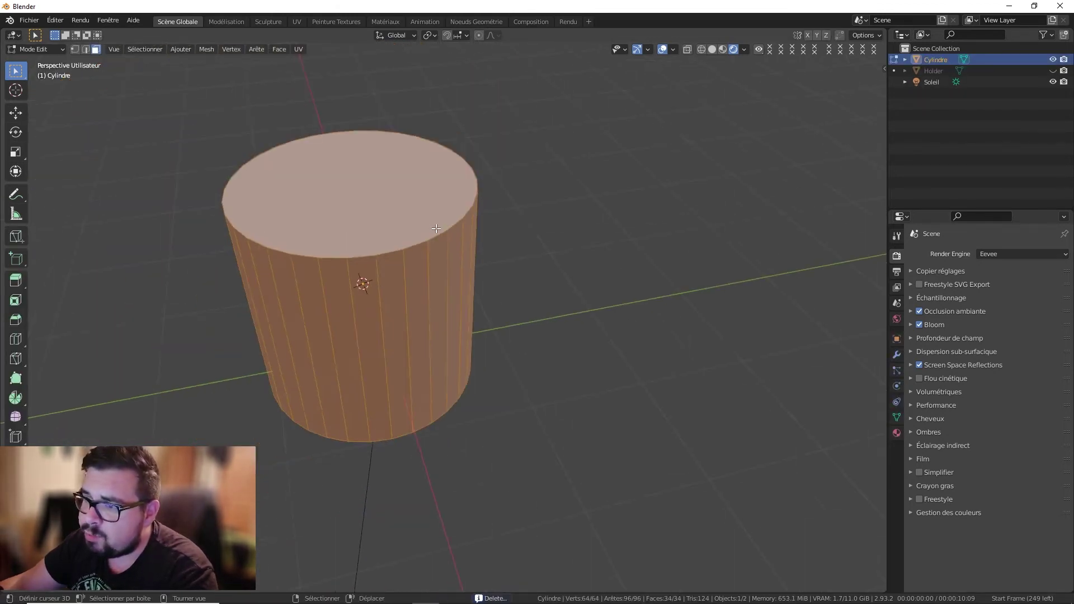
pyautogui.hotkey('ctrl', 'r')
pyautogui.scroll(10, 422, 293)
pyautogui.click(422, 293)
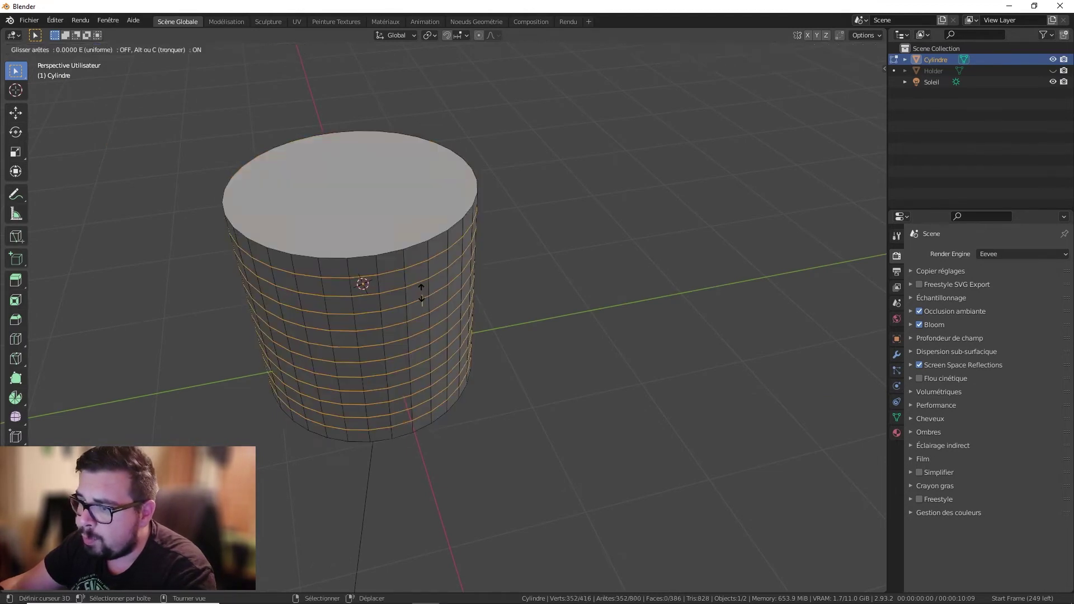
pyautogui.click(421, 292)
pyautogui.press('Tab')
pyautogui.press('Tab')
pyautogui.hotkey('alt', 'a')
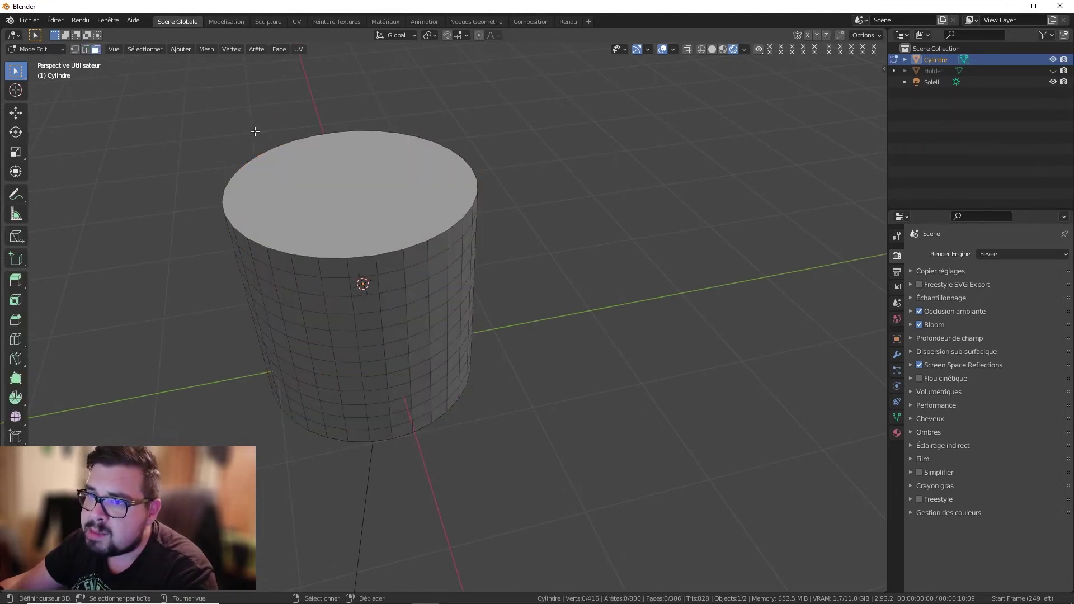
# Step: Move the cylinder's top face about 2.8 m up and to one side to slant the upper section
pyautogui.click(320, 191)
pyautogui.press('g')
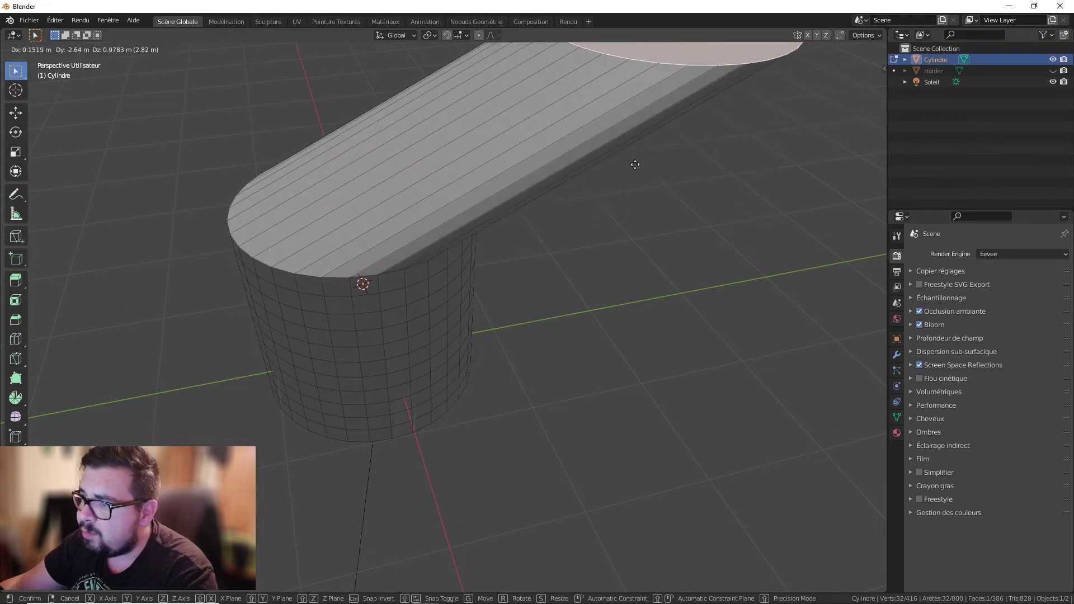
pyautogui.click(609, 152)
# Step: With proportional editing enabled, pull three faces of the cylinder's side in different directions to distort the mesh
pyautogui.rightClick(407, 275)
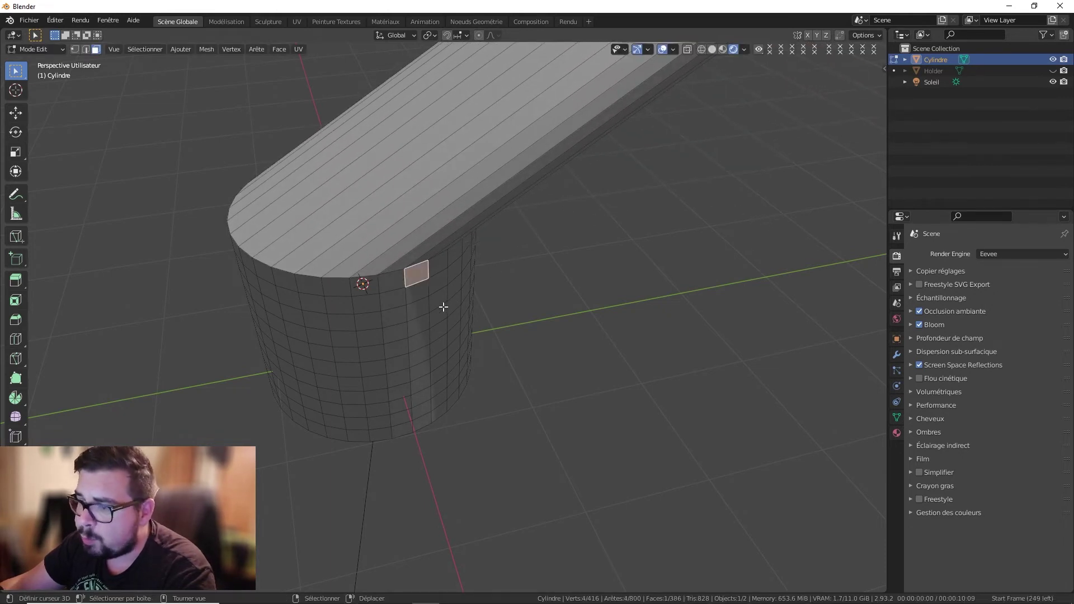
pyautogui.press('g')
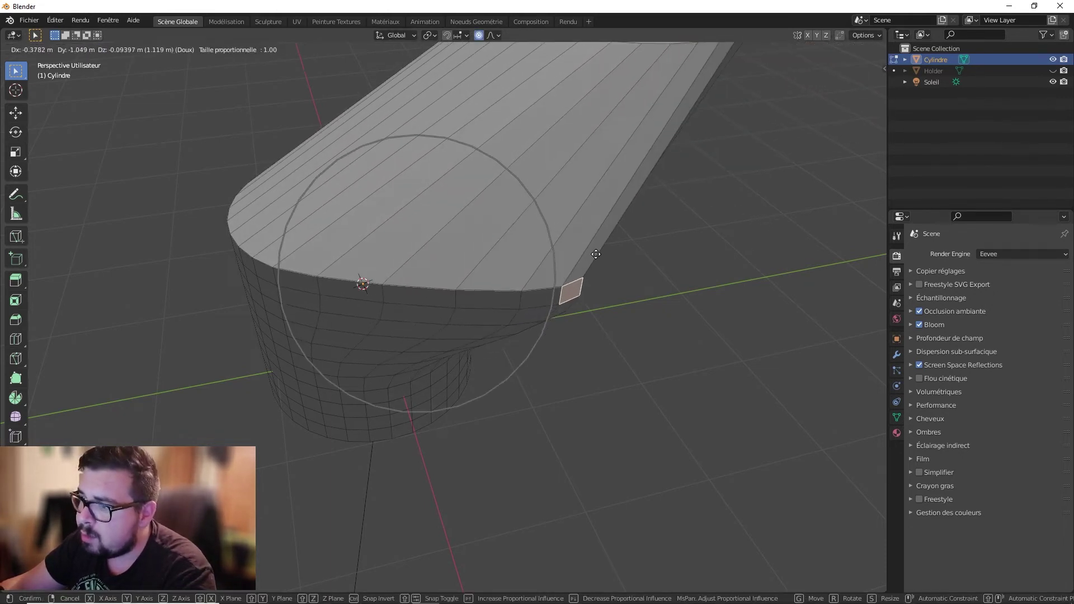
pyautogui.click(718, 260)
pyautogui.moveTo(555, 296); pyautogui.dragTo(568, 220, button='middle')
pyautogui.scroll(-1, 568, 220)
pyautogui.scroll(1, 503, 241)
pyautogui.rightClick(404, 270)
pyautogui.press('g')
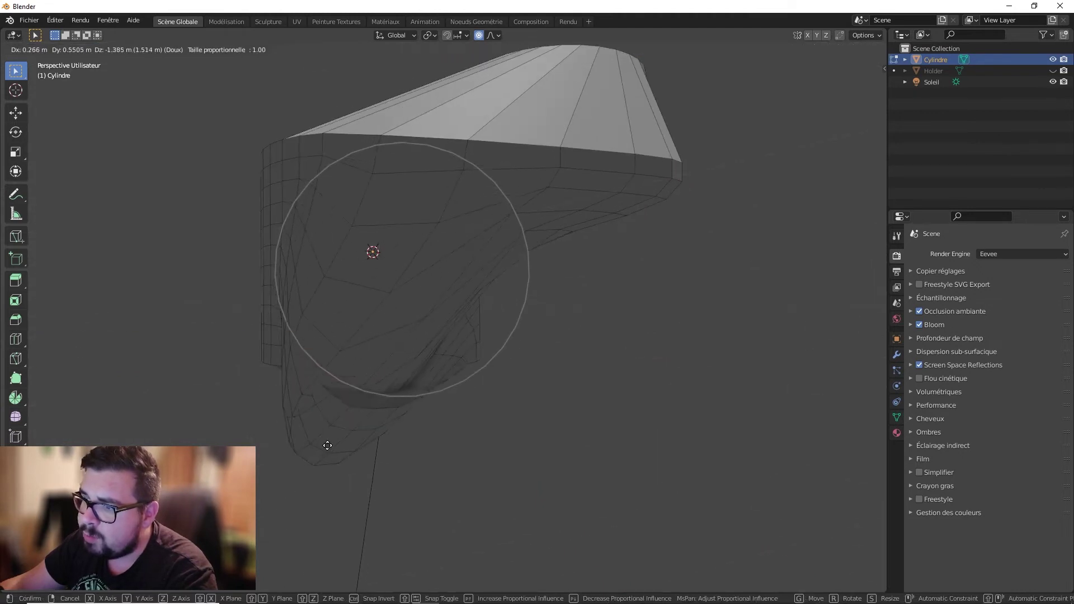
pyautogui.click(326, 446)
pyautogui.rightClick(262, 223)
pyautogui.press('g')
pyautogui.click(102, 256)
# Step: Pull more side faces from other angles to make the cylinder more irregular, and check the shape in Object Mode
pyautogui.moveTo(247, 326); pyautogui.dragTo(312, 275, button='middle')
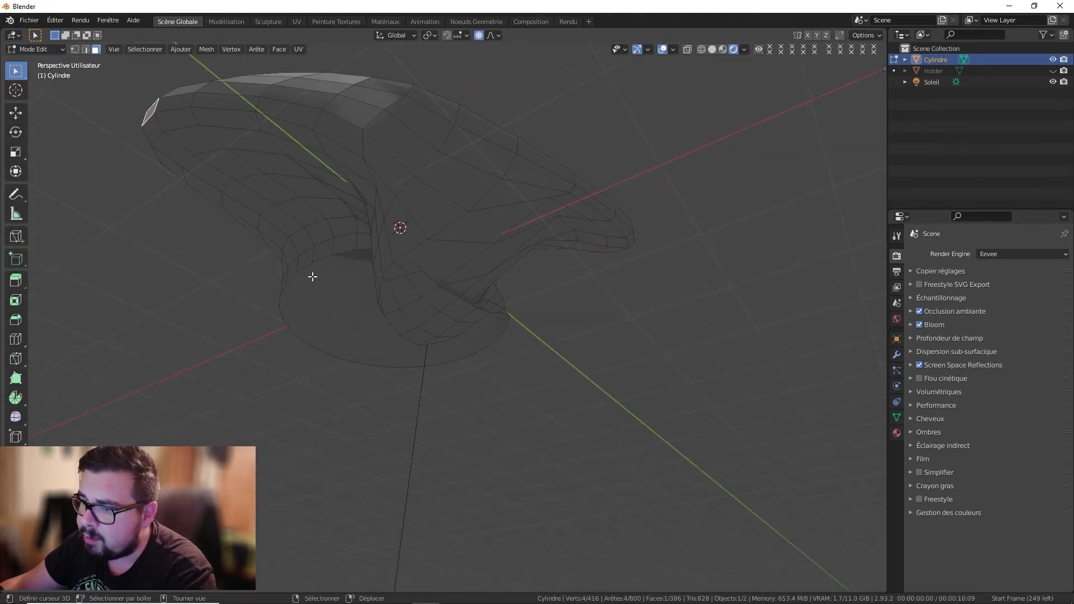
pyautogui.rightClick(304, 294)
pyautogui.press('g')
pyautogui.click(222, 443)
pyautogui.rightClick(363, 426)
pyautogui.press('g')
pyautogui.rightClick(565, 360)
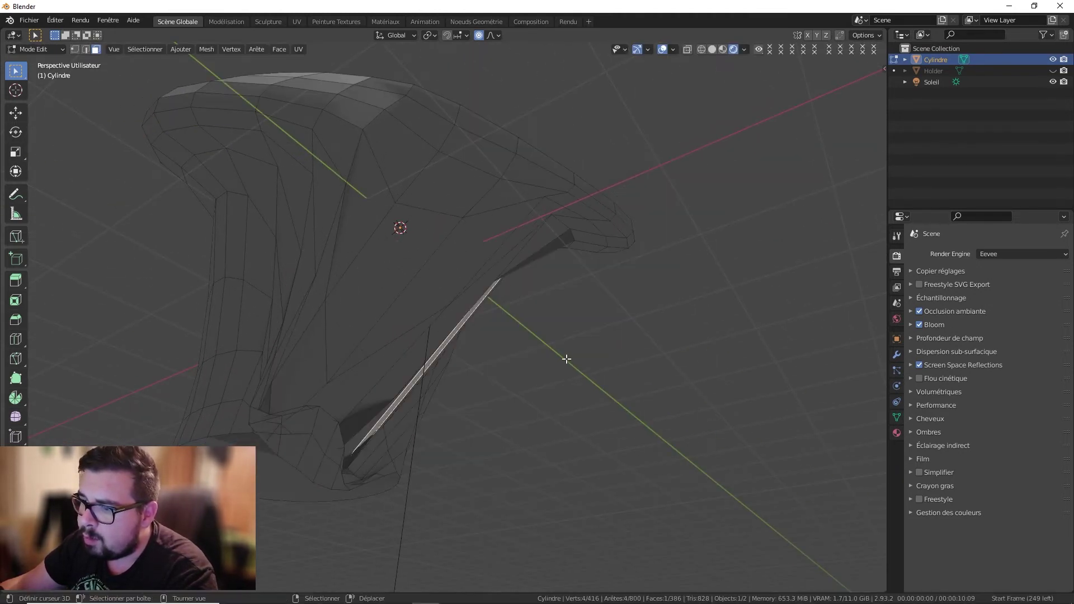
pyautogui.rightClick(331, 300)
pyautogui.press('g')
pyautogui.click(490, 237)
pyautogui.press('Tab')
pyautogui.moveTo(452, 252); pyautogui.dragTo(383, 178, button='middle')
pyautogui.press('Tab')
# Step: Select the edge loop at the base of the slanted section, apply LoopTools Courbe, and review its interpolation and restriction options
pyautogui.scroll(-2, 417, 268)
pyautogui.press('2')
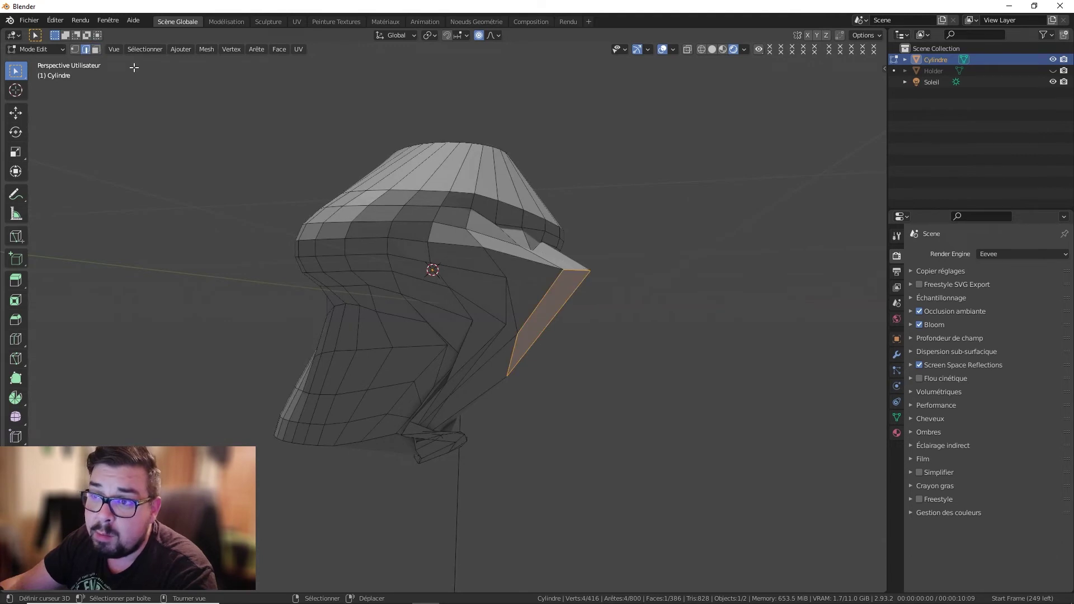
pyautogui.moveTo(551, 211); pyautogui.dragTo(470, 217, button='middle')
pyautogui.rightClick(478, 210)
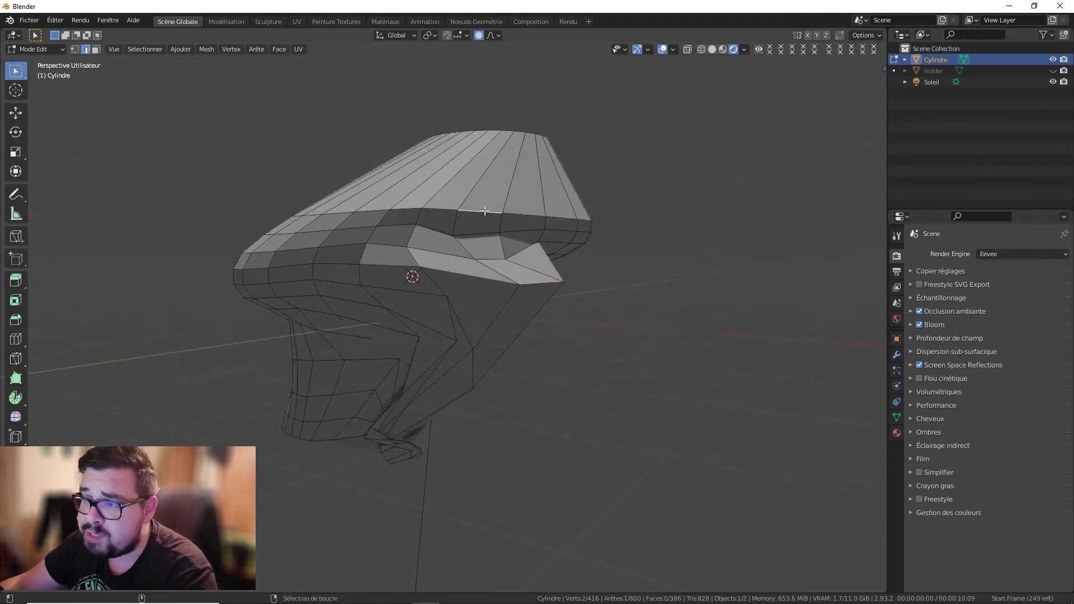
pyautogui.keyDown('alt'); pyautogui.rightClick(484, 211); pyautogui.keyUp('alt')
pyautogui.press('w')
pyautogui.moveTo(477, 192)
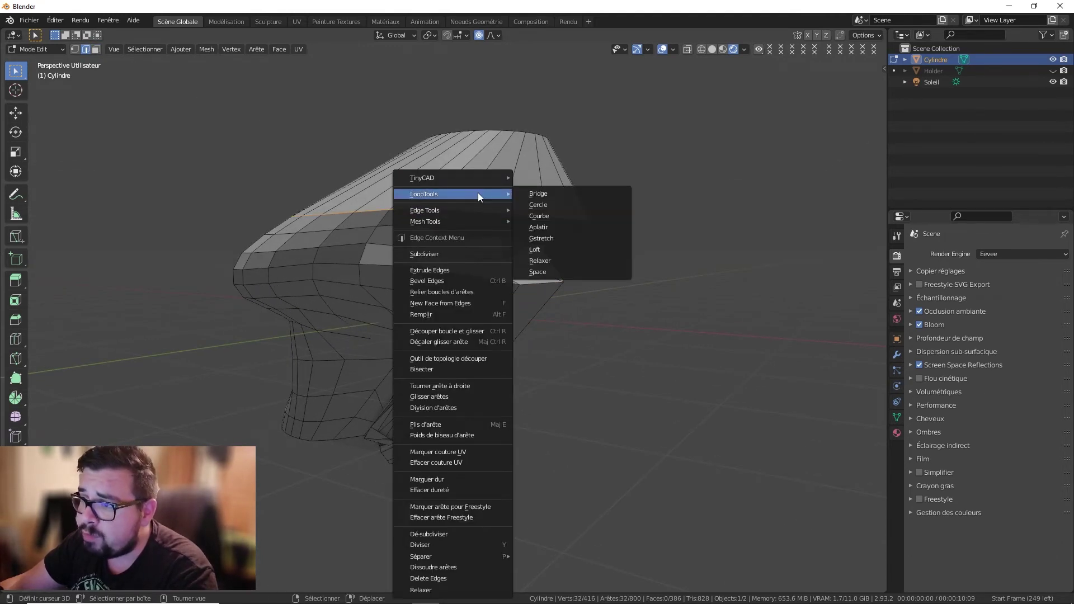
pyautogui.click(543, 215)
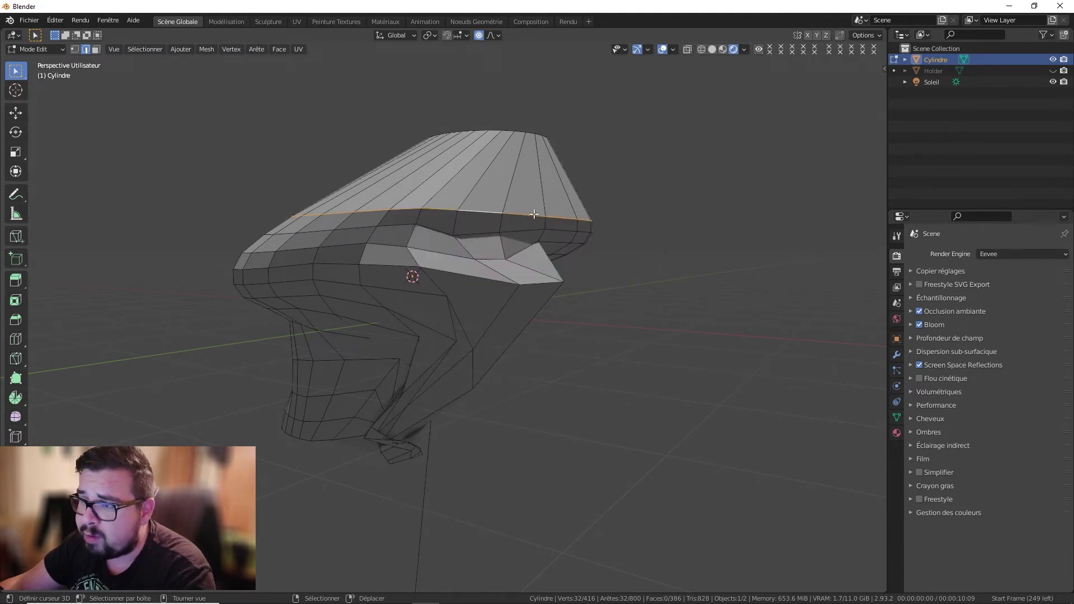
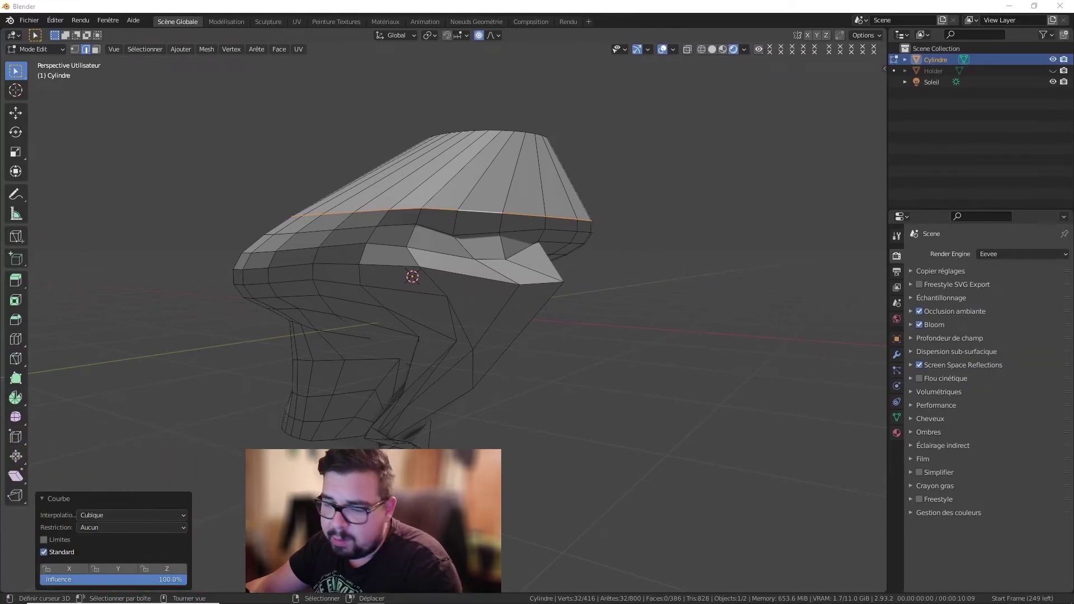
pyautogui.click(126, 510)
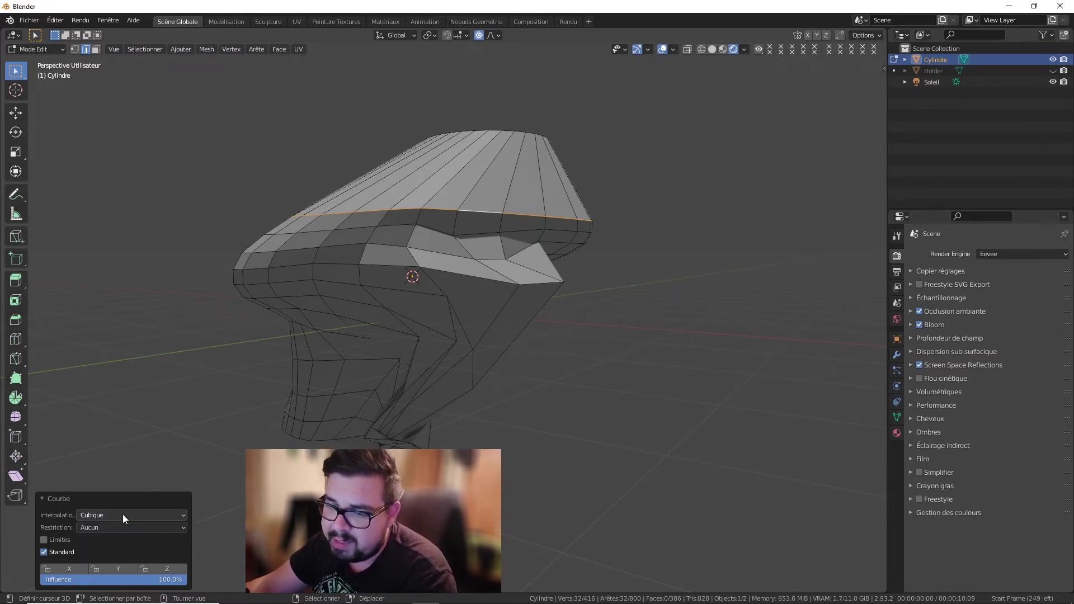
pyautogui.click(115, 526)
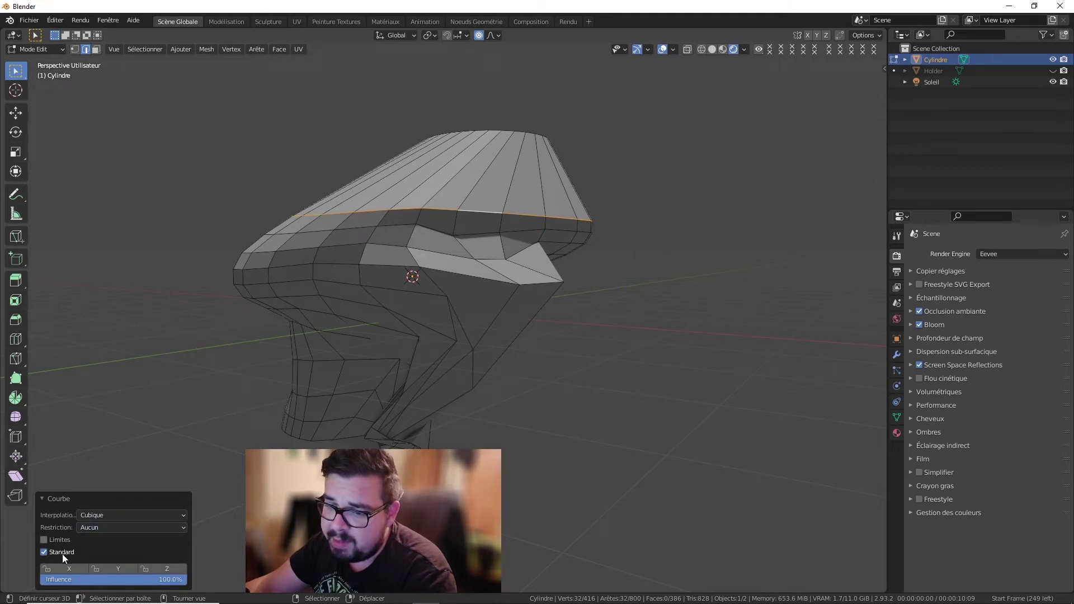
# Step: Flatten the selected edge loop with LoopTools Aplatir using the Best fit plane, inspect it, and undo the flattening
pyautogui.moveTo(488, 232); pyautogui.dragTo(569, 259, button='middle')
pyautogui.rightClick(561, 264)
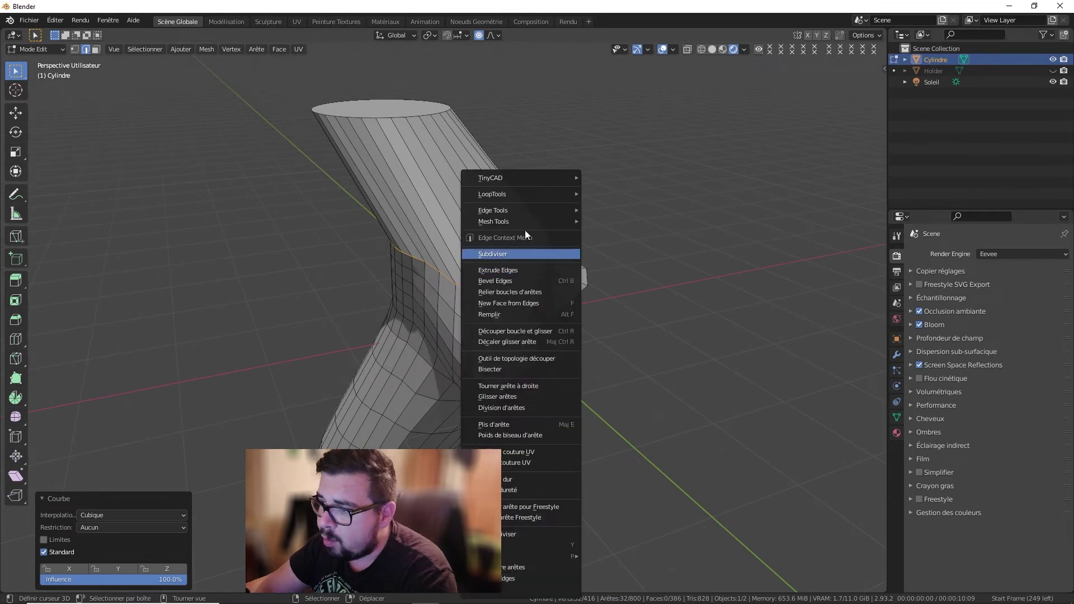
pyautogui.moveTo(526, 196)
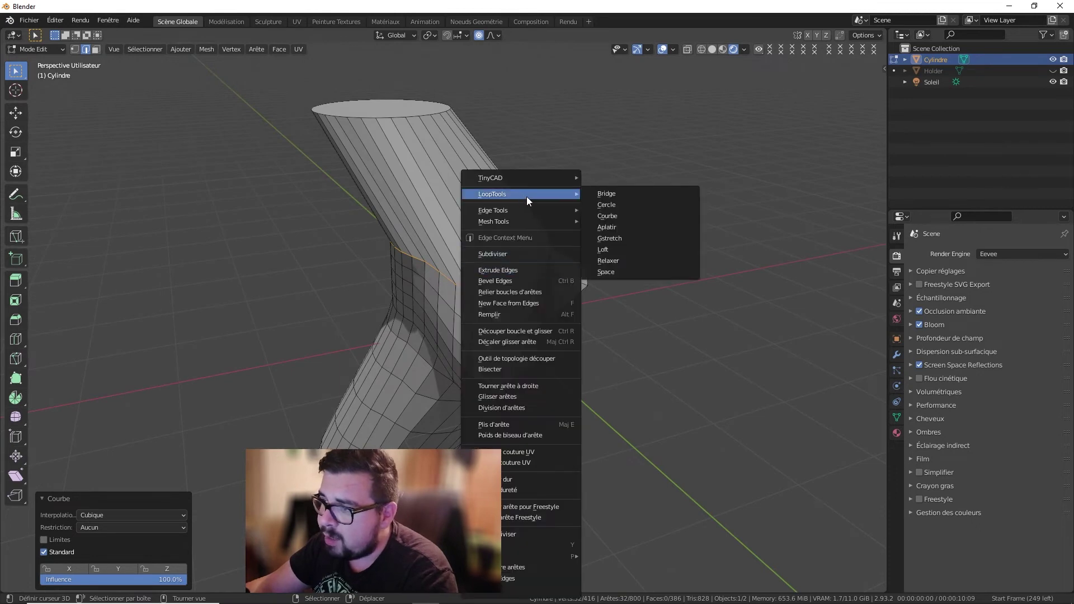
pyautogui.click(616, 226)
pyautogui.moveTo(542, 290); pyautogui.dragTo(424, 248, button='middle')
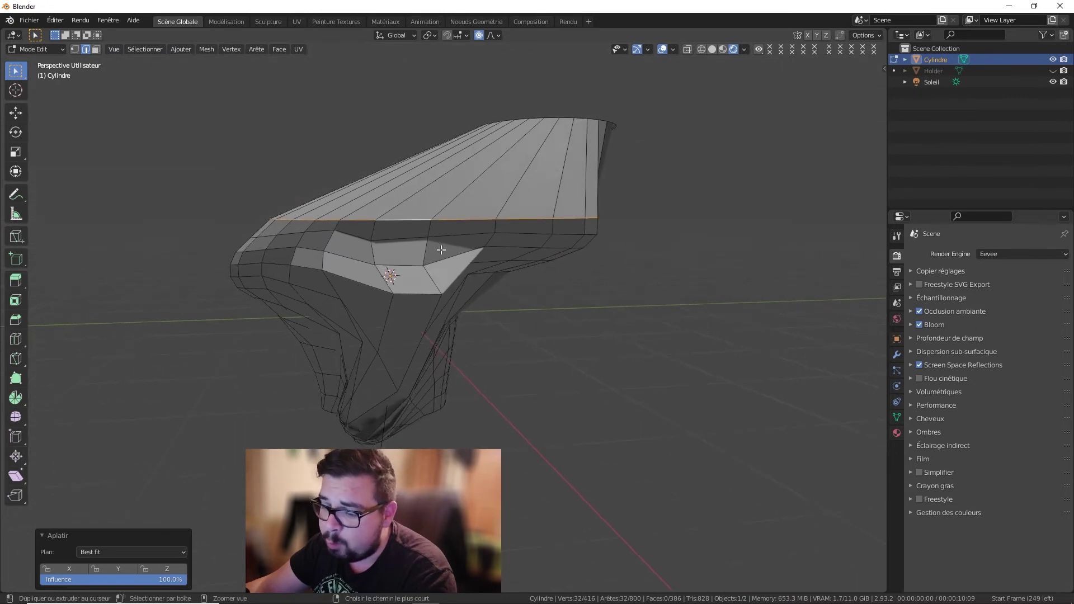
pyautogui.hotkey('ctrl', 'z')
# Step: Scale the selected edge loop by 10 along the global Z axis with proportional editing
pyautogui.write('z')
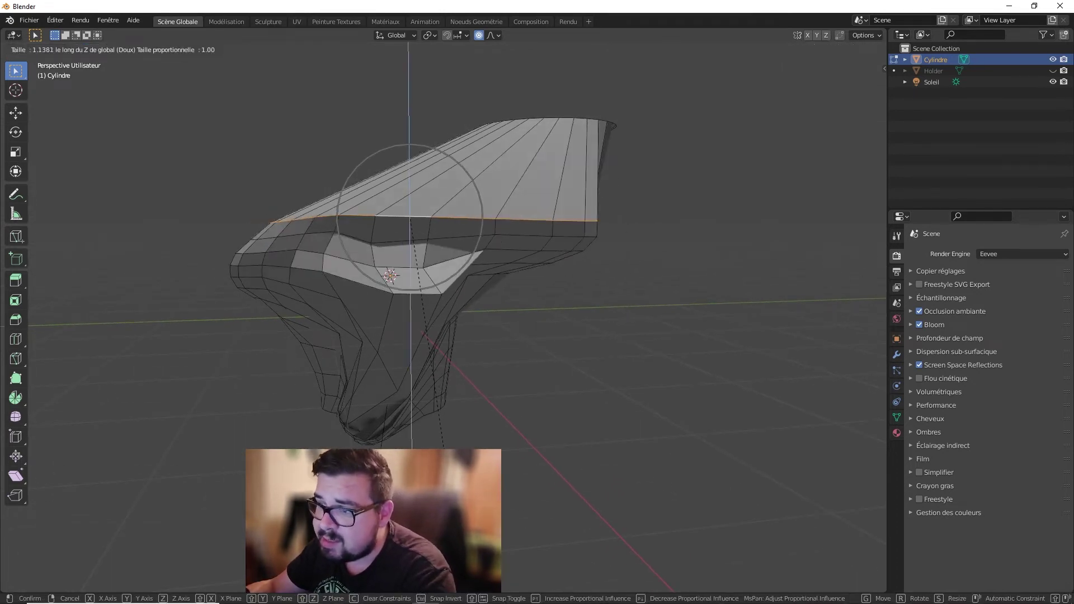
pyautogui.write('10')
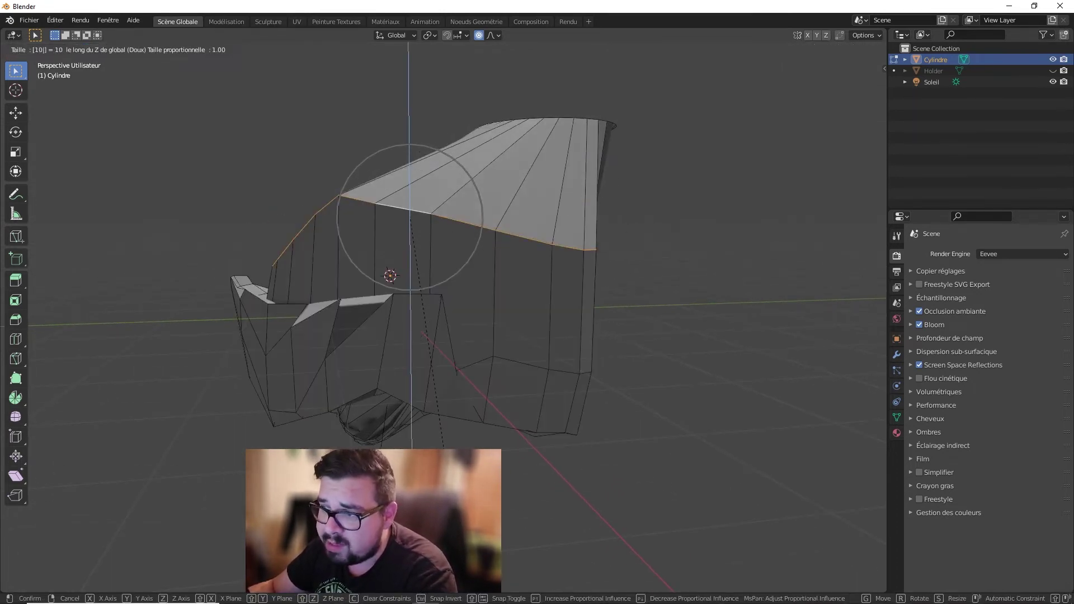
# Step: Scale the selected edge loop at the base of the upper tapered section to 0 along global Z with proportional editing on
pyautogui.press('BackSpace')
pyautogui.press('BackSpace')
pyautogui.write('0')
pyautogui.press('Return')
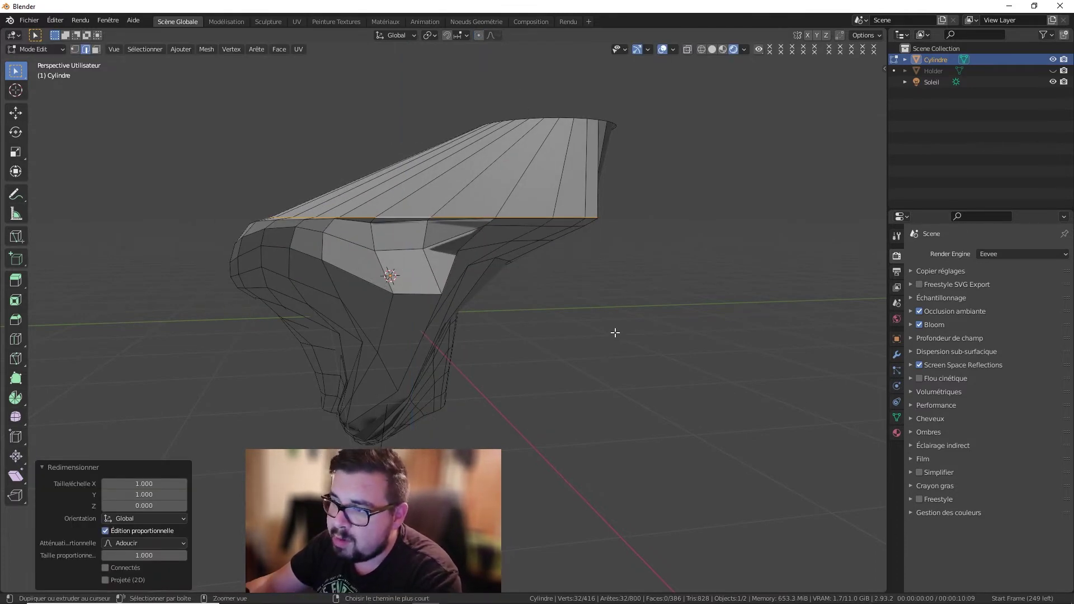
# Step: Flatten the selected loop by scaling it to 0 along global Z without proportional editing
pyautogui.press('s')
pyautogui.write('z')
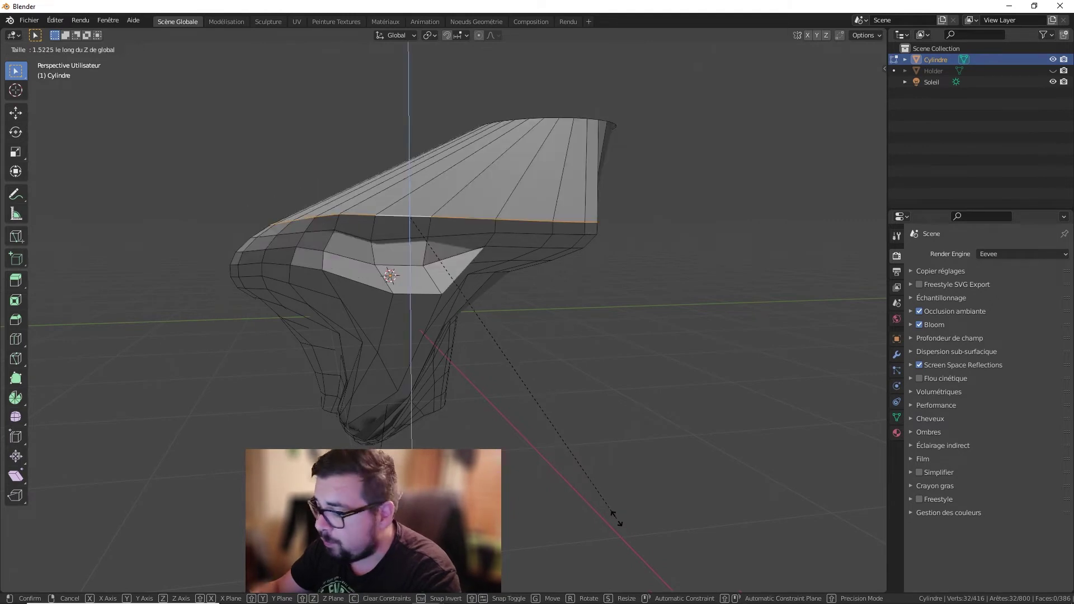
pyautogui.write('0')
pyautogui.press('Return')
# Step: Apply the LoopTools Flatten (Aplatir) operation to the selected loop at the base of the tapered section
pyautogui.moveTo(523, 191); pyautogui.dragTo(487, 223, button='middle')
pyautogui.rightClick(486, 223)
pyautogui.moveTo(473, 194)
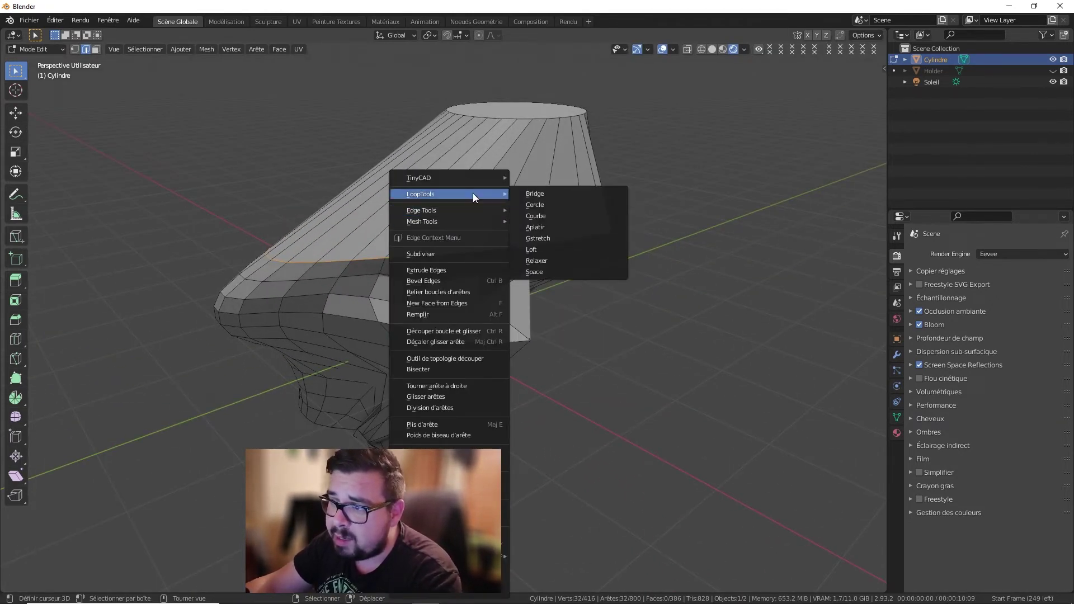
pyautogui.click(553, 226)
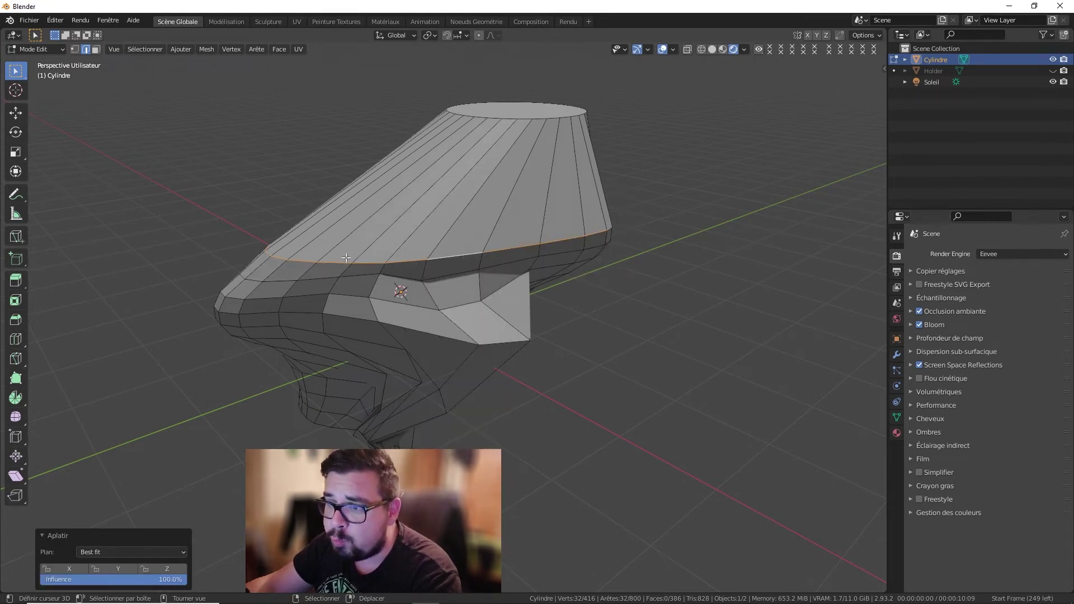
# Step: Select only the second edge loop, just below the tapered section, and flatten it with LoopTools Aplatir
pyautogui.hotkey('alt', 'a')
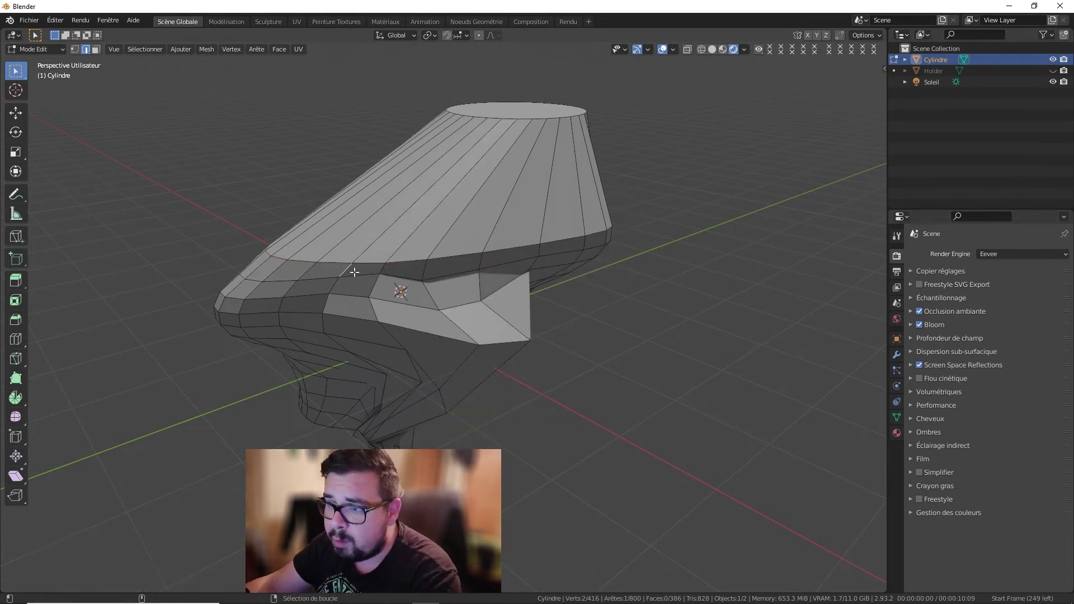
pyautogui.keyDown('alt'); pyautogui.rightClick(358, 275); pyautogui.keyUp('alt')
pyautogui.rightClick(390, 272)
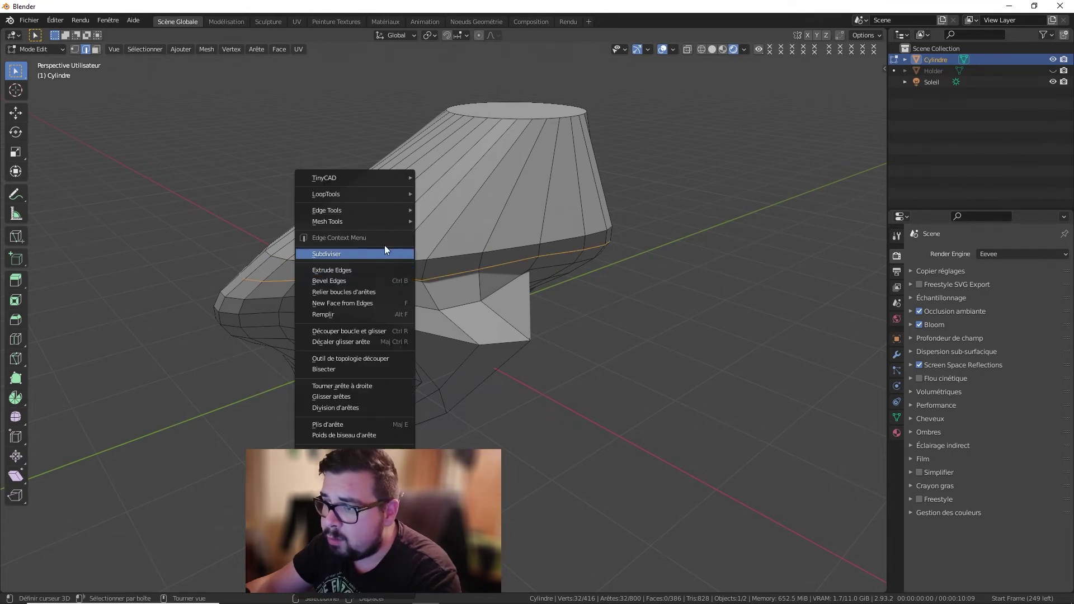
pyautogui.moveTo(364, 193)
pyautogui.click(464, 227)
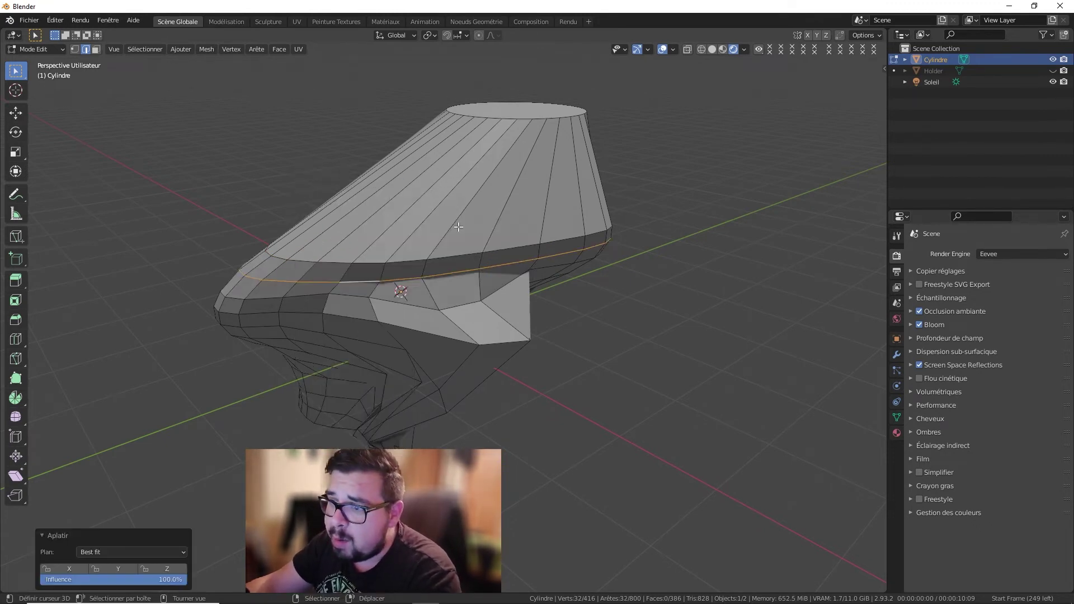
# Step: Try LoopTools Gstretch on the second edge loop, inspect the deformation around the mesh, and undo it
pyautogui.rightClick(561, 267)
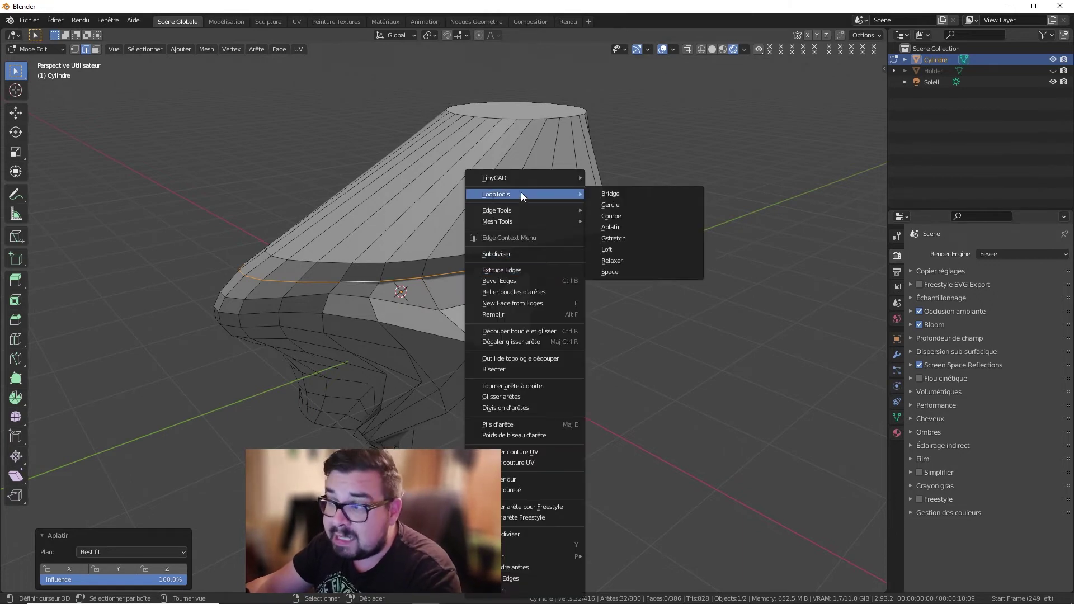
pyautogui.moveTo(521, 192)
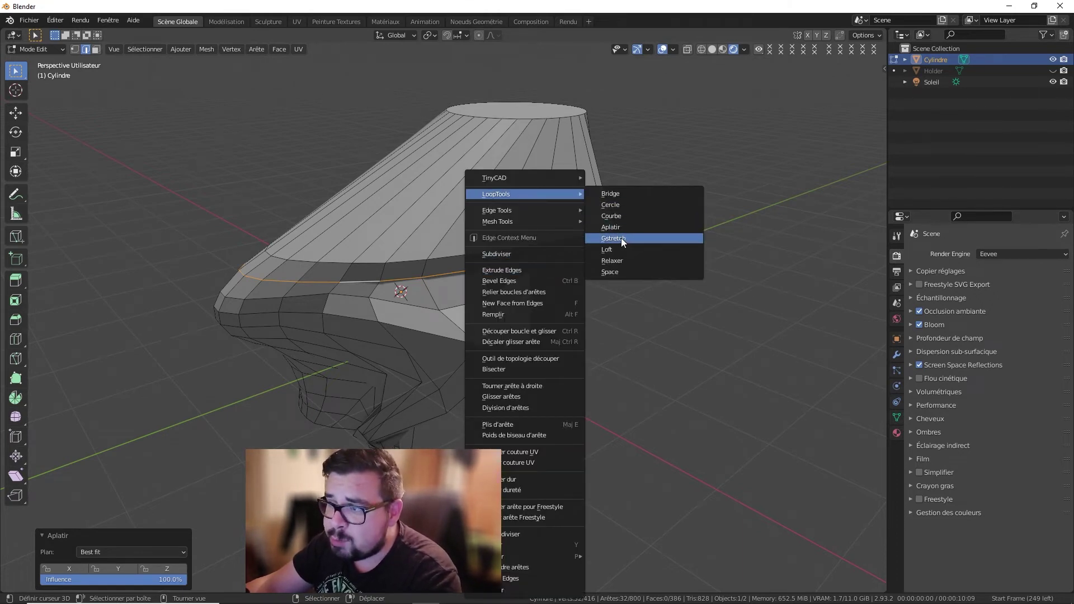
pyautogui.click(621, 238)
pyautogui.moveTo(256, 273); pyautogui.dragTo(378, 286, button='middle')
pyautogui.moveTo(441, 300); pyautogui.dragTo(463, 312, button='middle')
pyautogui.scroll(3, 463, 312)
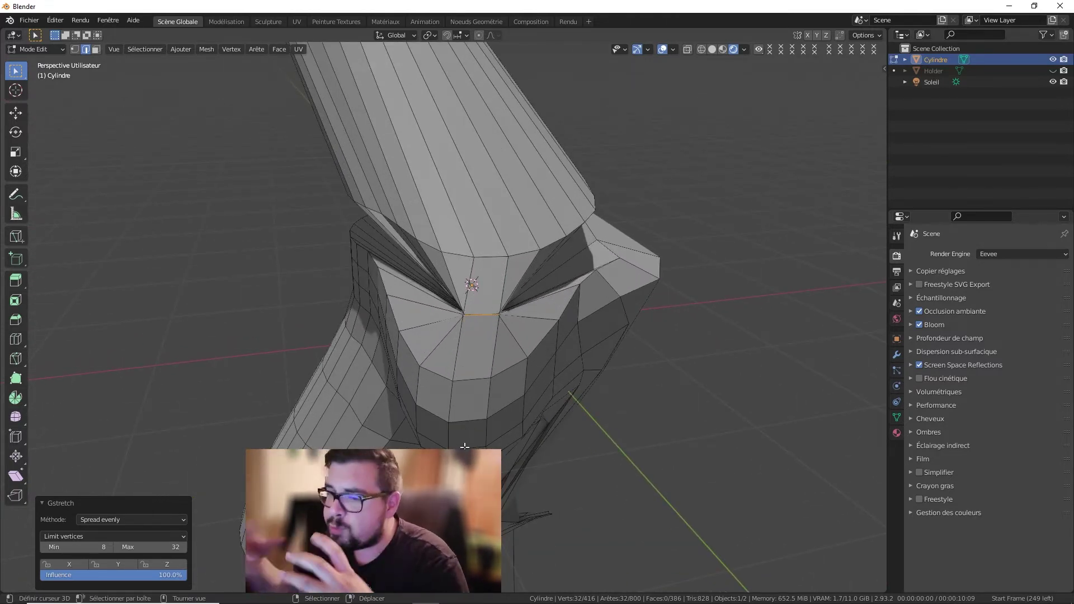
pyautogui.scroll(2, 108, 368)
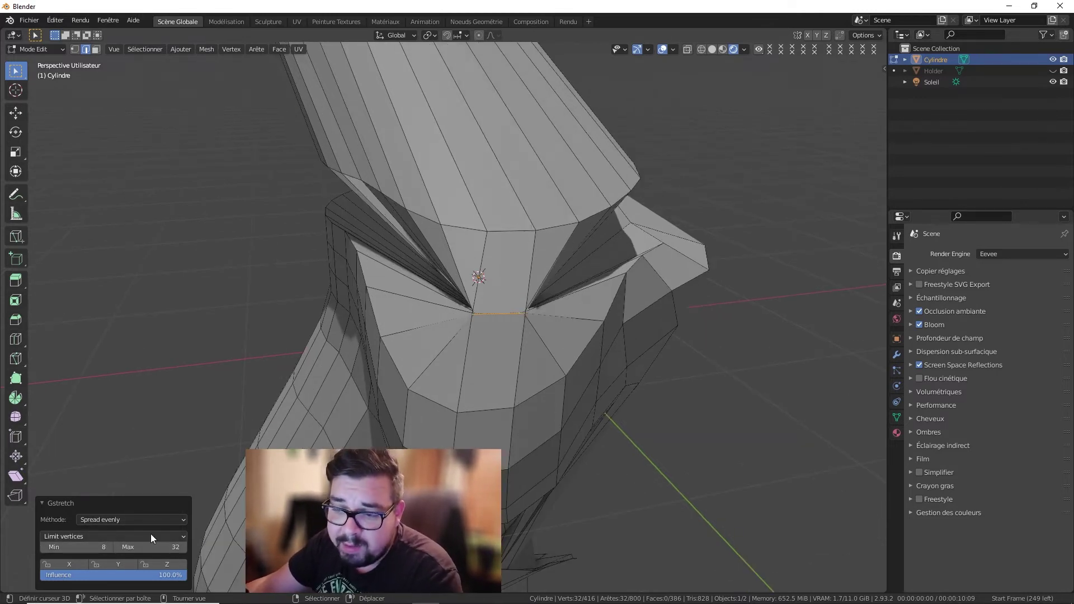
pyautogui.moveTo(623, 270); pyautogui.dragTo(531, 268, button='middle')
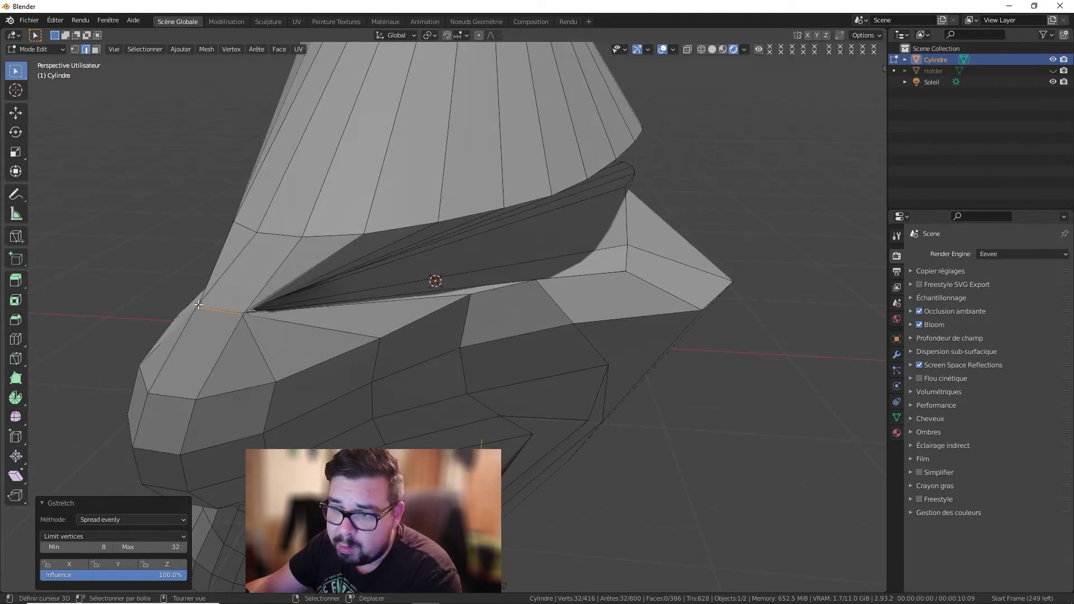
pyautogui.hotkey('ctrl', 'z')
# Step: Try LoopTools Loft on the selected second edge loop with the segments set to 4
pyautogui.hotkey('ctrl', 'e')
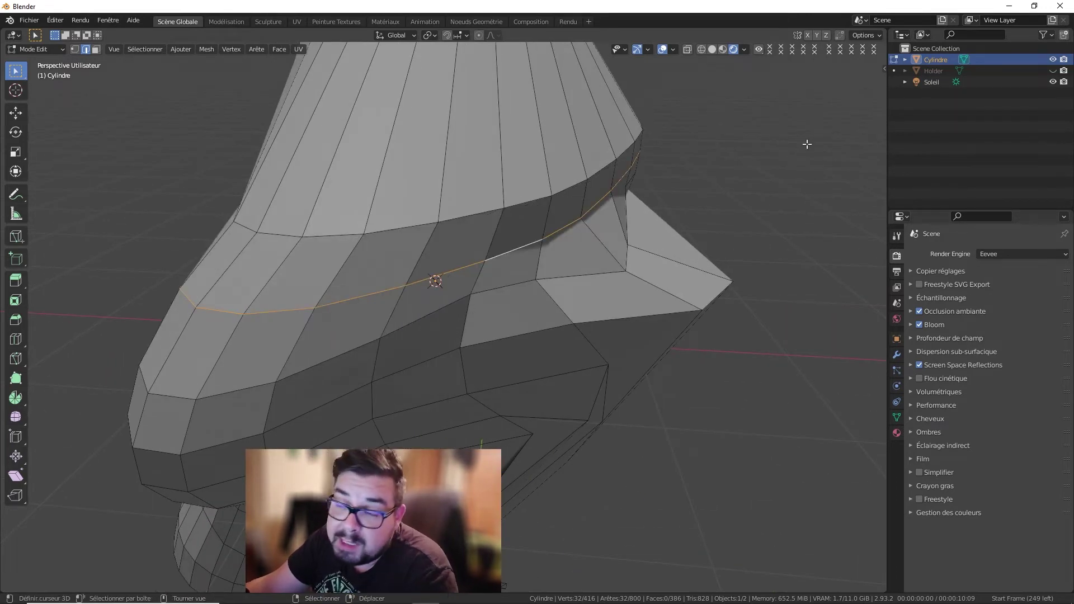
pyautogui.hotkey('ctrl', 'e')
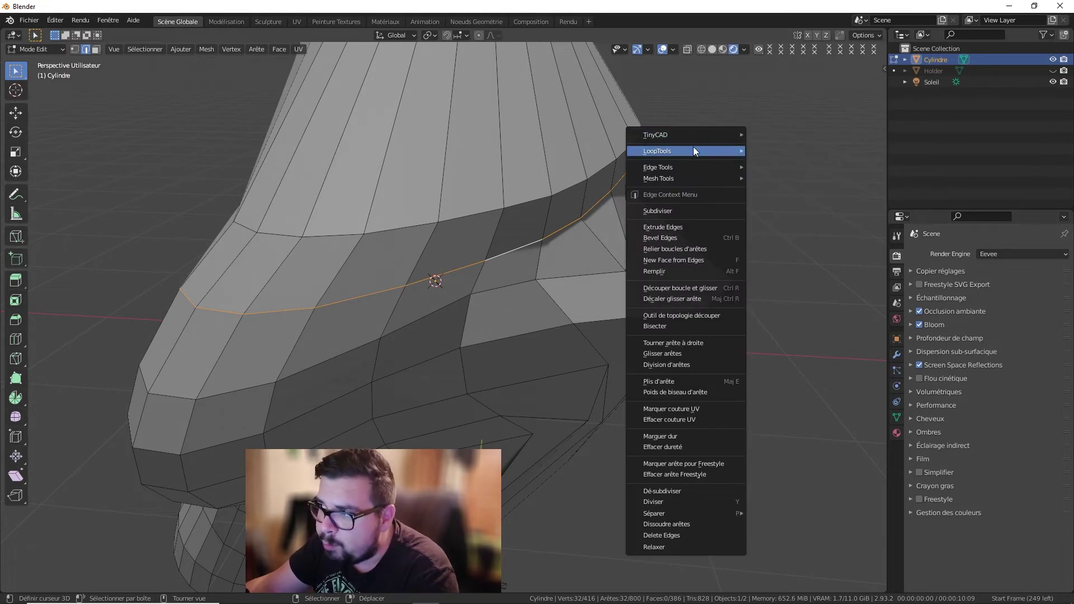
pyautogui.moveTo(693, 150)
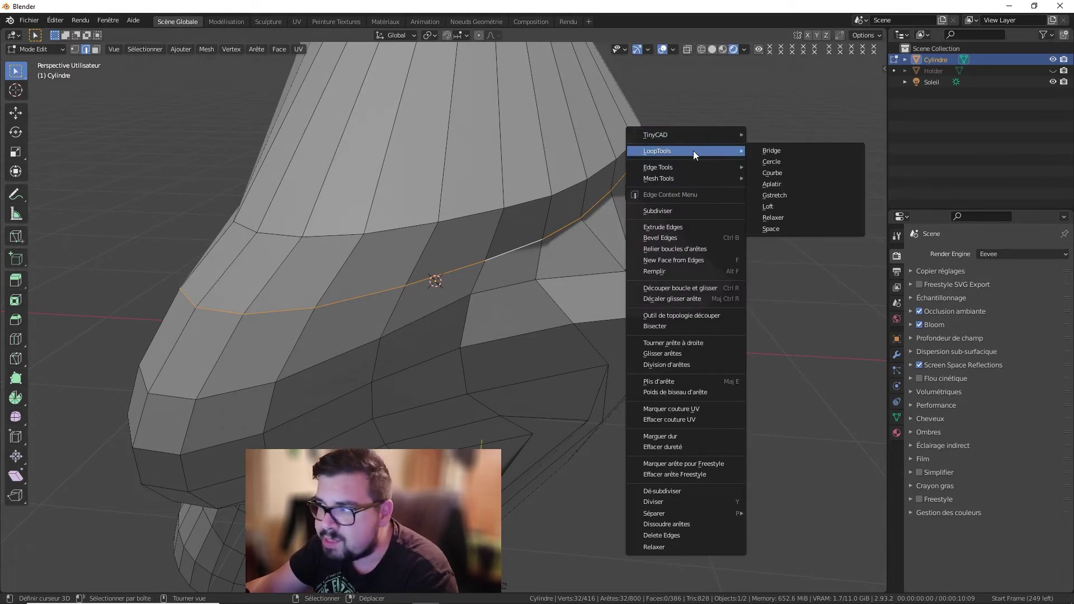
pyautogui.click(778, 206)
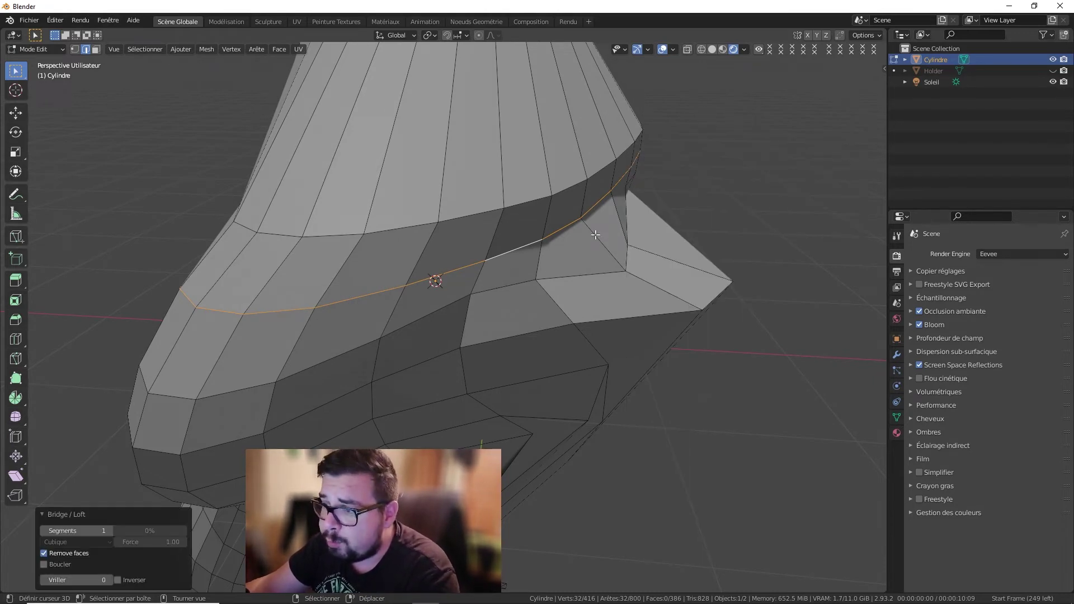
pyautogui.click(110, 530)
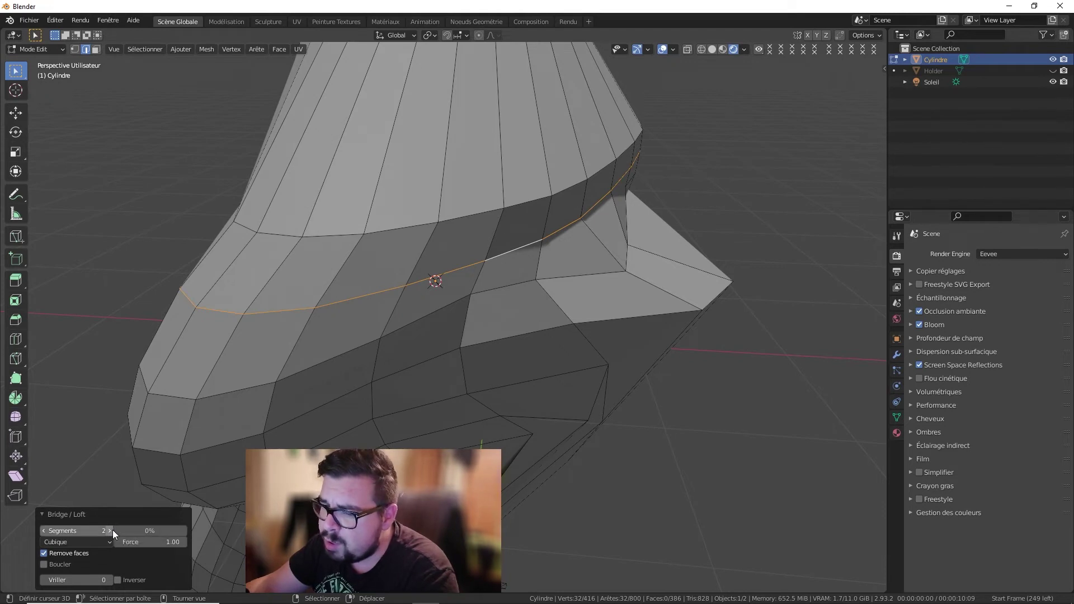
pyautogui.click(109, 530)
pyautogui.click(110, 530)
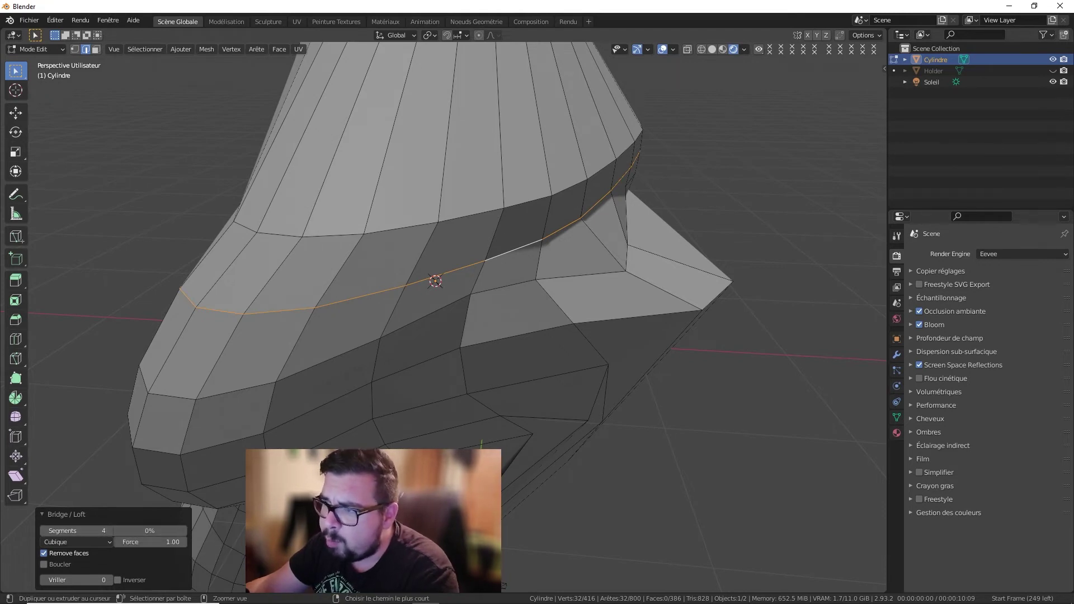
# Step: Undo the loft attempt and the flattening of the second edge loop
pyautogui.hotkey('ctrl', 'z')
pyautogui.hotkey('ctrl', 'z')
pyautogui.hotkey('ctrl', 'z')
pyautogui.click(364, 293)
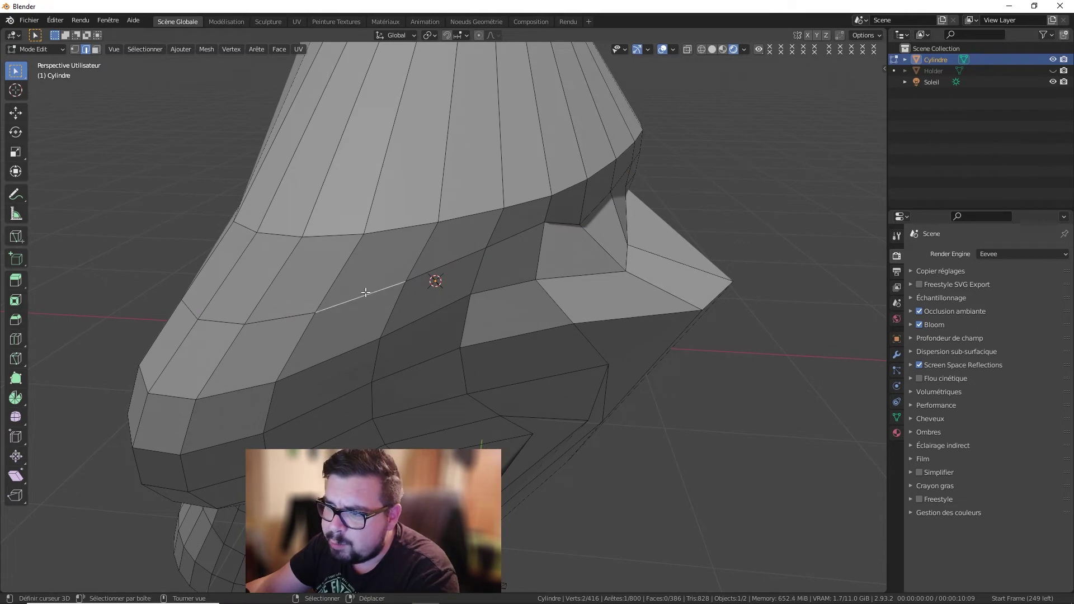
pyautogui.hotkey('ctrl', 'z')
# Step: Select the whole second edge loop below the tapered section and apply LoopTools Relax (Relaxer) with 25 iterations
pyautogui.keyDown('alt'); pyautogui.click(362, 294); pyautogui.keyUp('alt')
pyautogui.rightClick(424, 294)
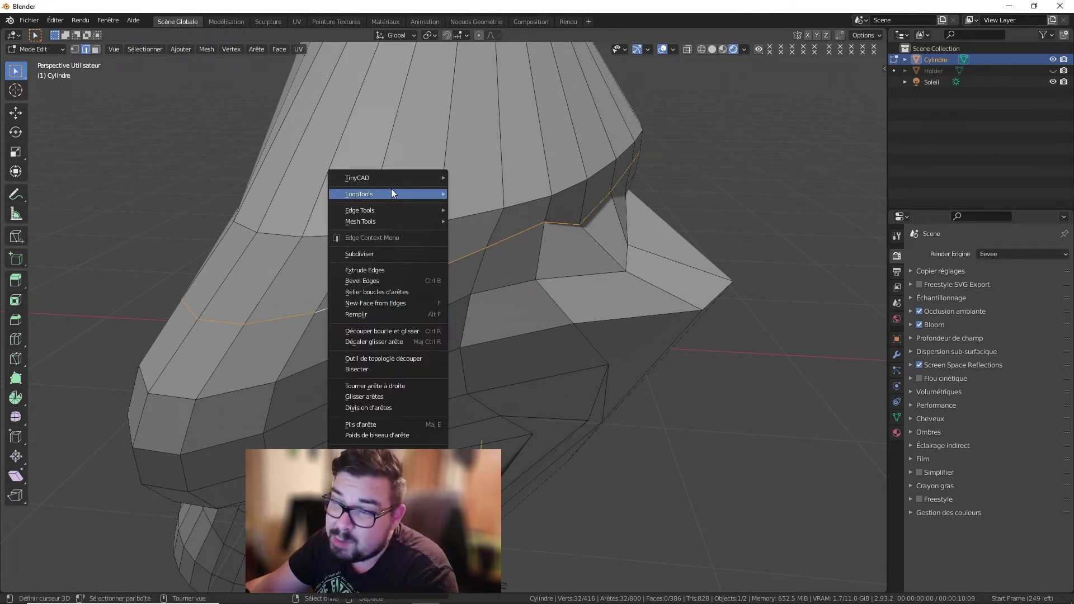
pyautogui.moveTo(391, 190)
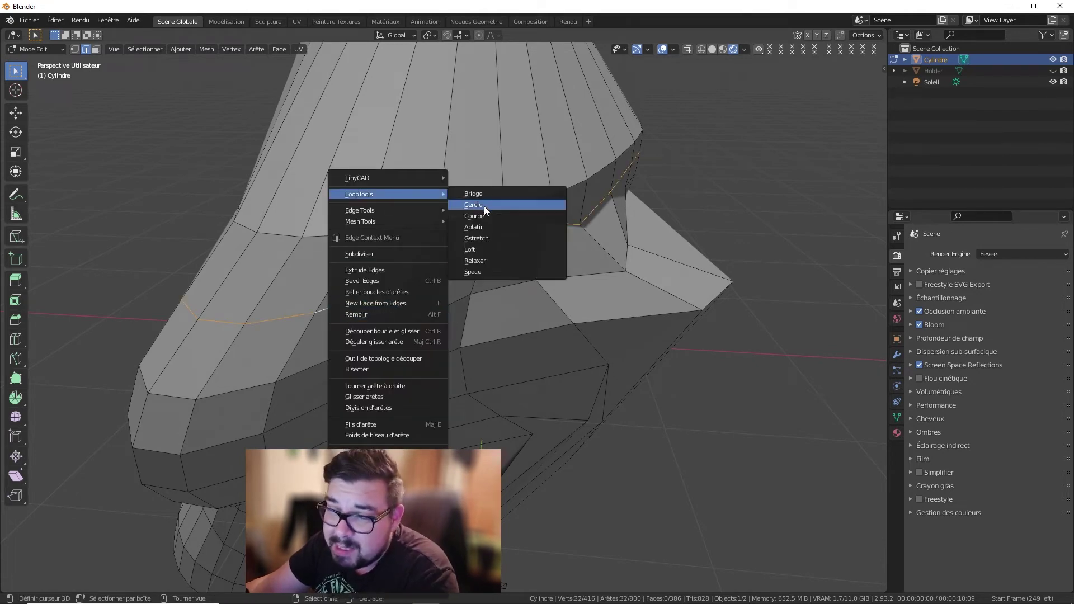
pyautogui.click(493, 261)
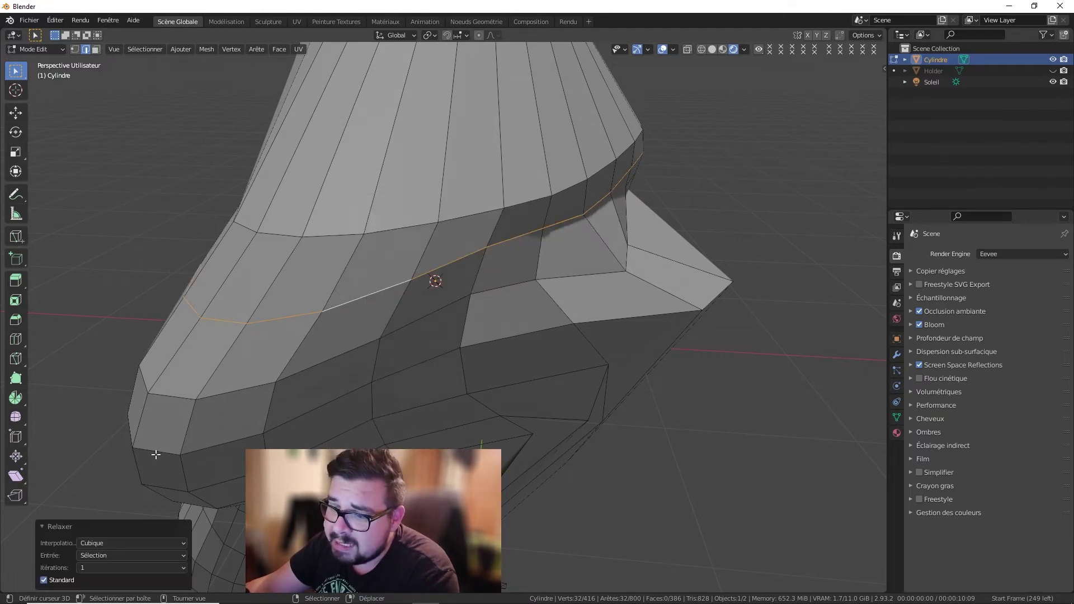
pyautogui.click(149, 567)
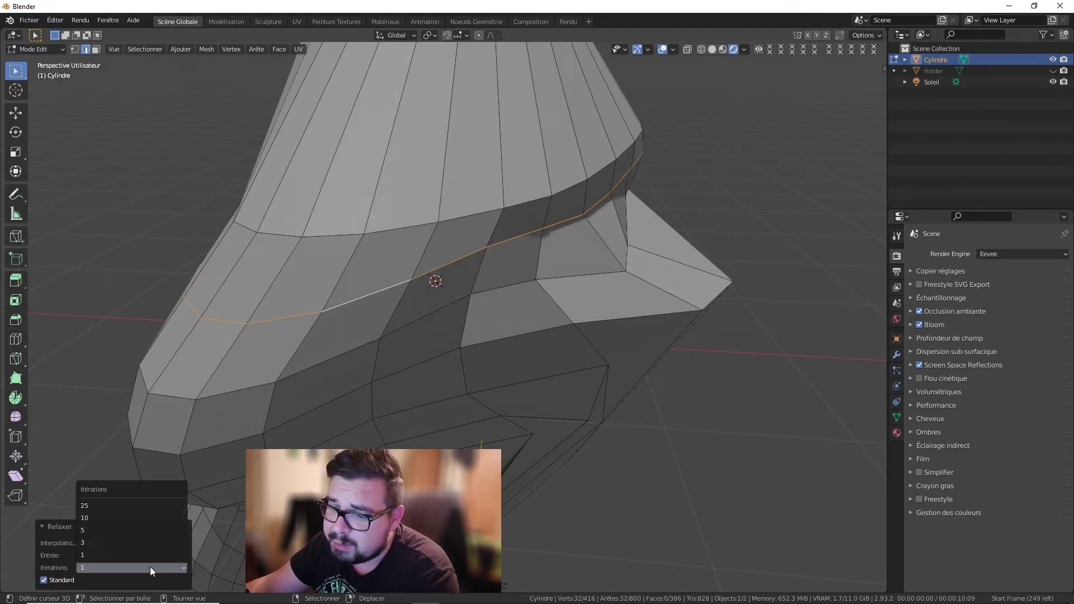
pyautogui.click(106, 505)
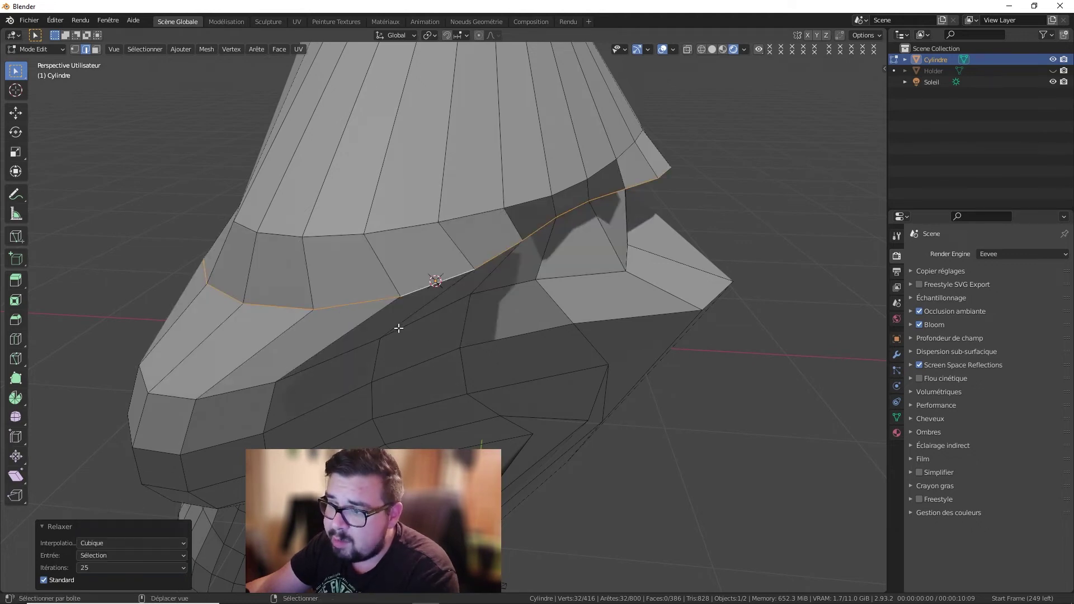
# Step: Select the third edge loop, directly under the relaxed one, and smooth it with LoopTools Relax
pyautogui.keyDown('alt'); pyautogui.click(351, 352); pyautogui.keyUp('alt')
pyautogui.press('q')
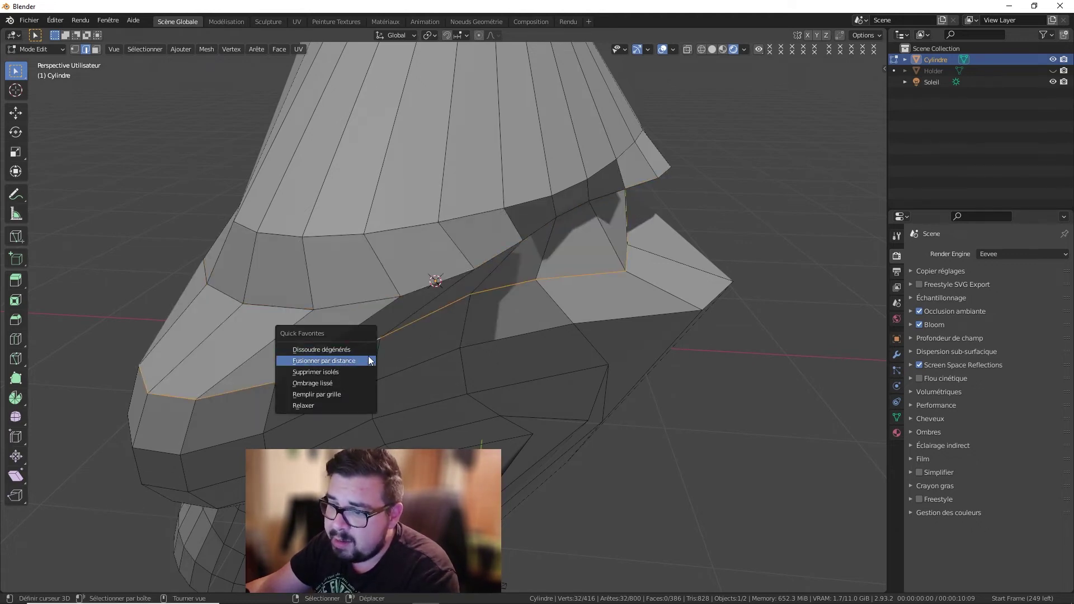
pyautogui.press('w')
pyautogui.moveTo(458, 203)
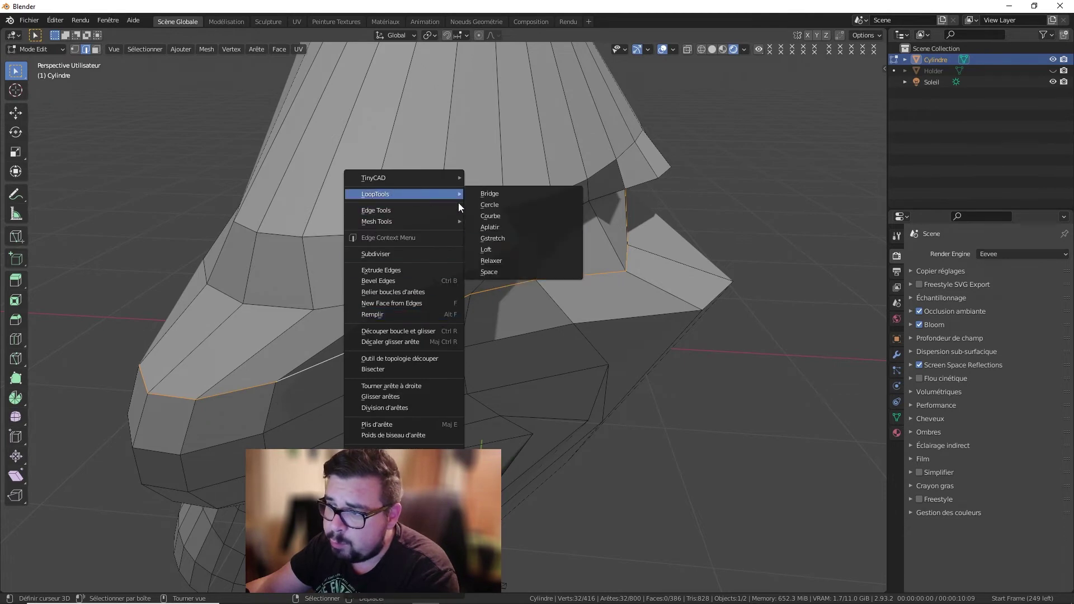
pyautogui.click(500, 263)
# Step: Select the fourth edge loop, along the lower rim of the bright faces, and smooth it with LoopTools Relax
pyautogui.keyDown('shift'); pyautogui.moveTo(346, 390); pyautogui.dragTo(386, 337); pyautogui.keyUp('shift')
pyautogui.keyDown('alt'); pyautogui.click(335, 334); pyautogui.keyUp('alt')
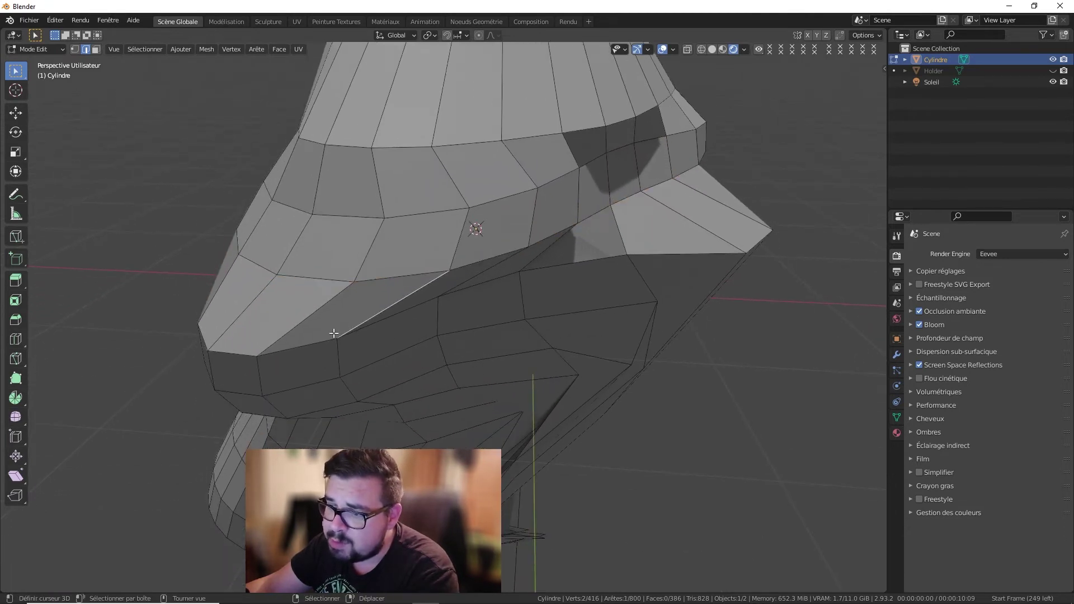
pyautogui.keyDown('alt'); pyautogui.click(328, 339); pyautogui.keyUp('alt')
pyautogui.press('q')
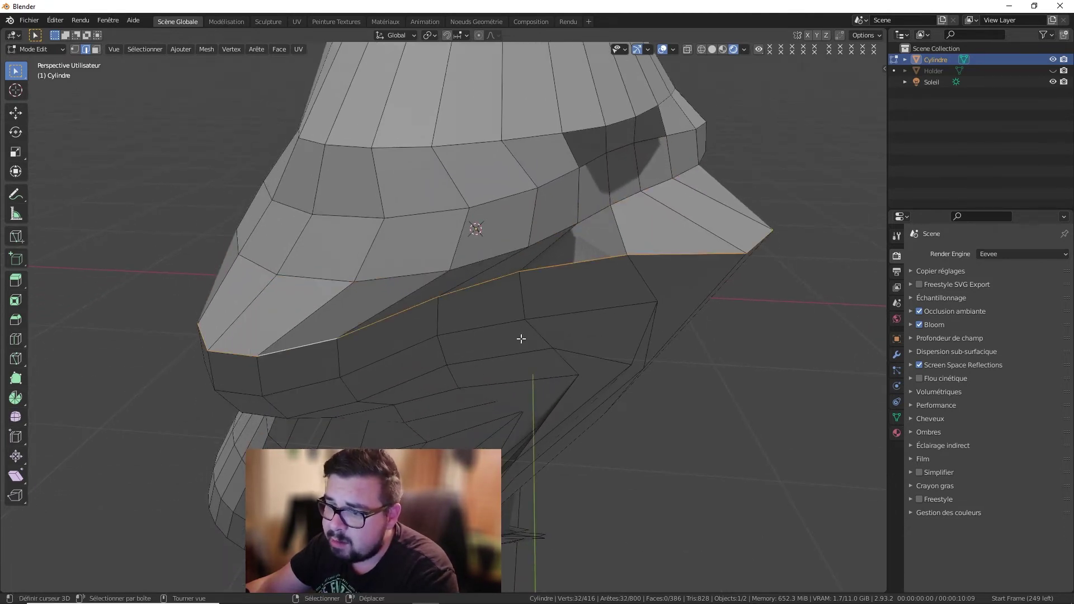
pyautogui.press('w')
pyautogui.moveTo(484, 194)
pyautogui.click(585, 261)
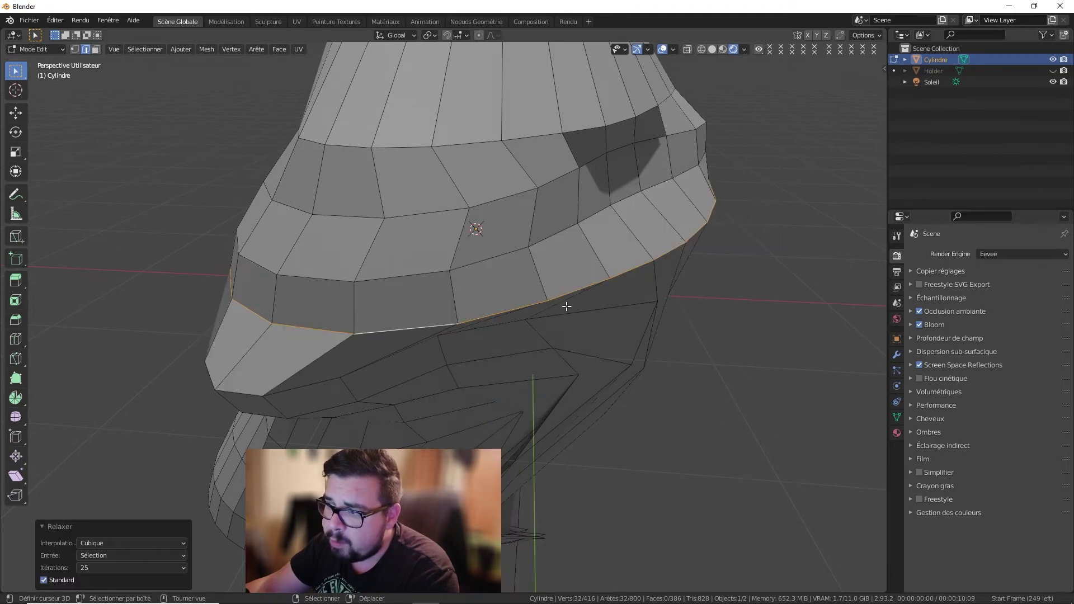
# Step: Clear the selection, select the fifth edge loop on the underside of the shape, and smooth it with LoopTools Relax
pyautogui.moveTo(566, 307); pyautogui.dragTo(465, 278, button='middle')
pyautogui.rightClick(388, 203)
pyautogui.hotkey('alt', 'a')
pyautogui.press('q')
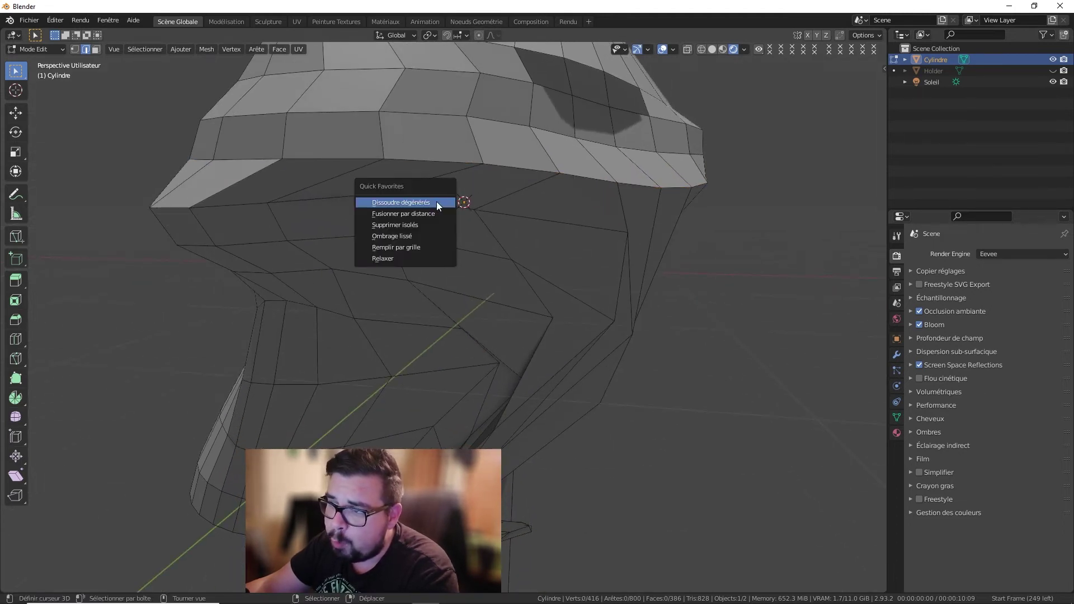
pyautogui.keyDown('alt'); pyautogui.keyDown('shift'); pyautogui.rightClick(440, 205); pyautogui.keyUp('shift'); pyautogui.keyUp('alt')
pyautogui.keyDown('alt'); pyautogui.keyDown('shift'); pyautogui.rightClick(440, 206); pyautogui.keyUp('shift'); pyautogui.keyUp('alt')
pyautogui.press('a')
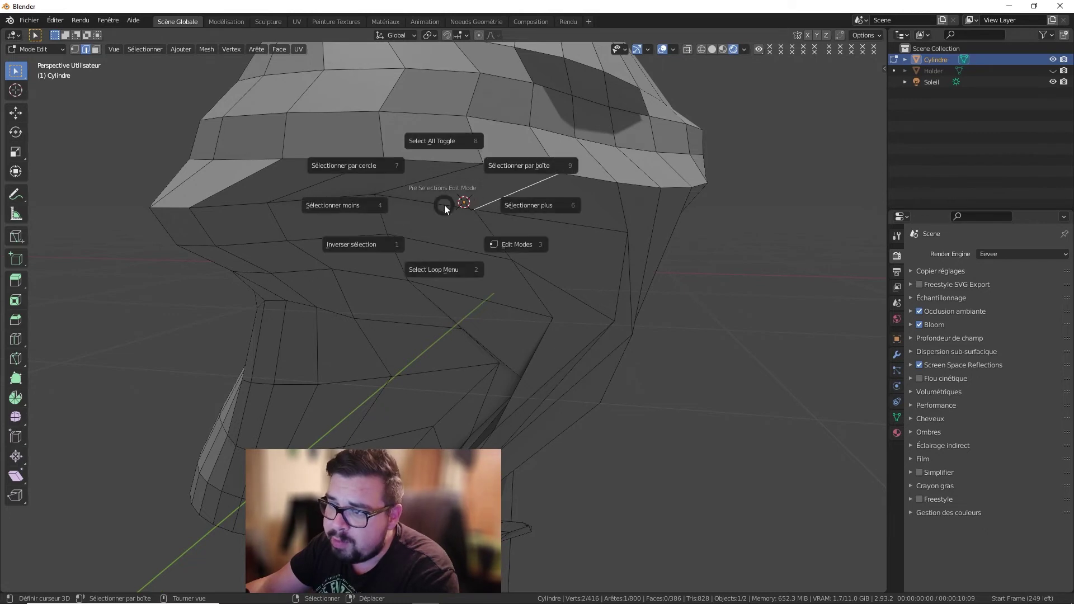
pyautogui.click(450, 156)
pyautogui.keyDown('alt'); pyautogui.rightClick(441, 205); pyautogui.keyUp('alt')
pyautogui.press('w')
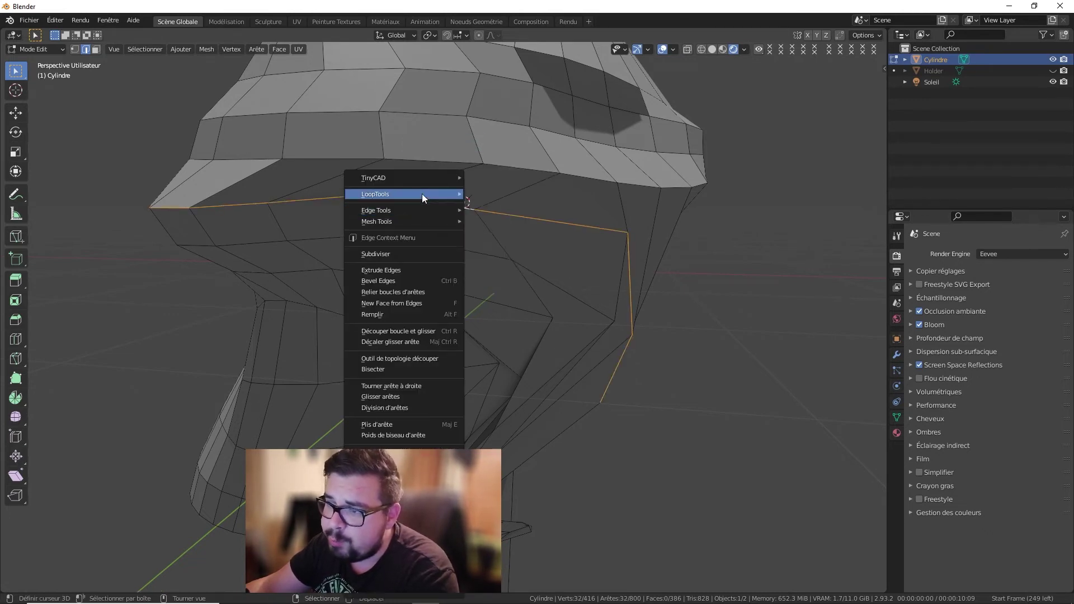
pyautogui.moveTo(422, 194)
pyautogui.click(501, 260)
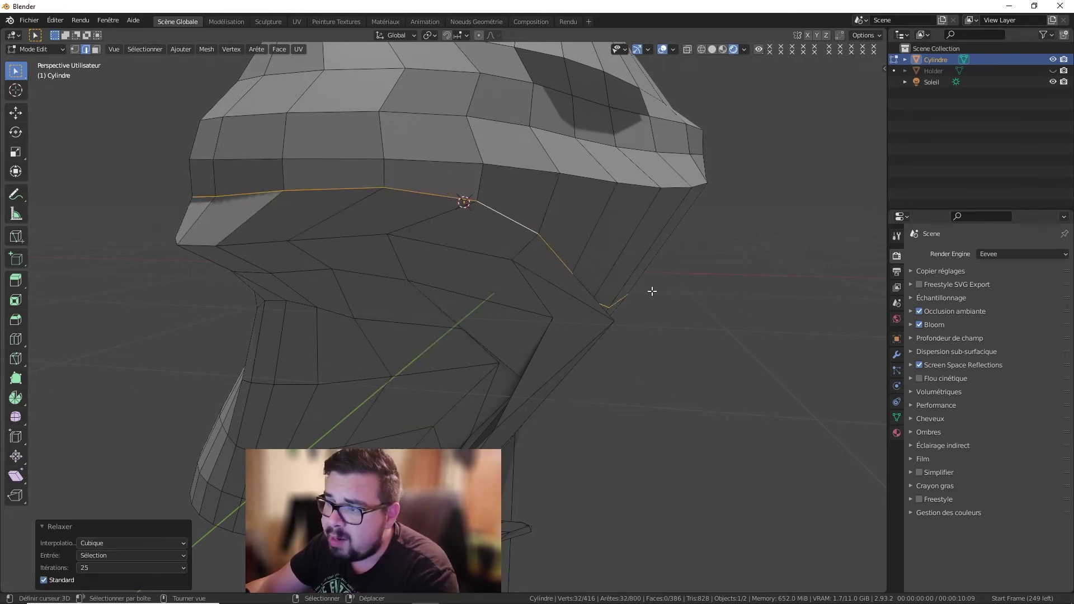
# Step: Clear the selection, select the sixth edge loop further down the underside, and smooth it with LoopTools Relax
pyautogui.rightClick(434, 251)
pyautogui.hotkey('alt', 'a')
pyautogui.keyDown('alt'); pyautogui.rightClick(434, 251); pyautogui.keyUp('alt')
pyautogui.press('q')
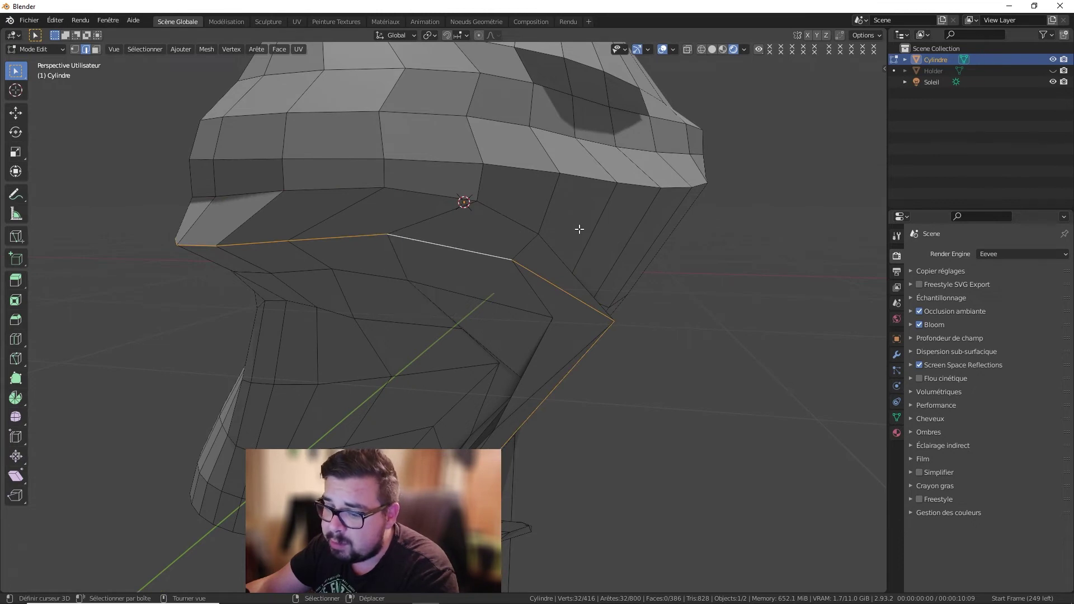
pyautogui.press('w')
pyautogui.moveTo(585, 195)
pyautogui.click(646, 260)
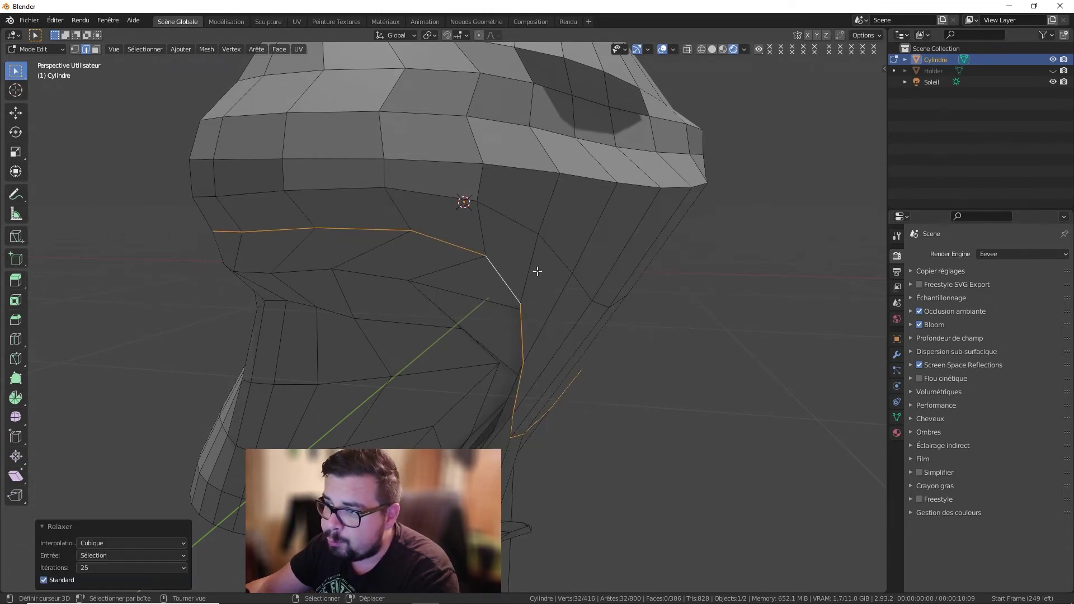
# Step: Select the seventh edge loop, directly below the last relaxed one, and smooth it with LoopTools Relax
pyautogui.rightClick(466, 286)
pyautogui.keyDown('alt'); pyautogui.rightClick(467, 286); pyautogui.keyUp('alt')
pyautogui.press('w')
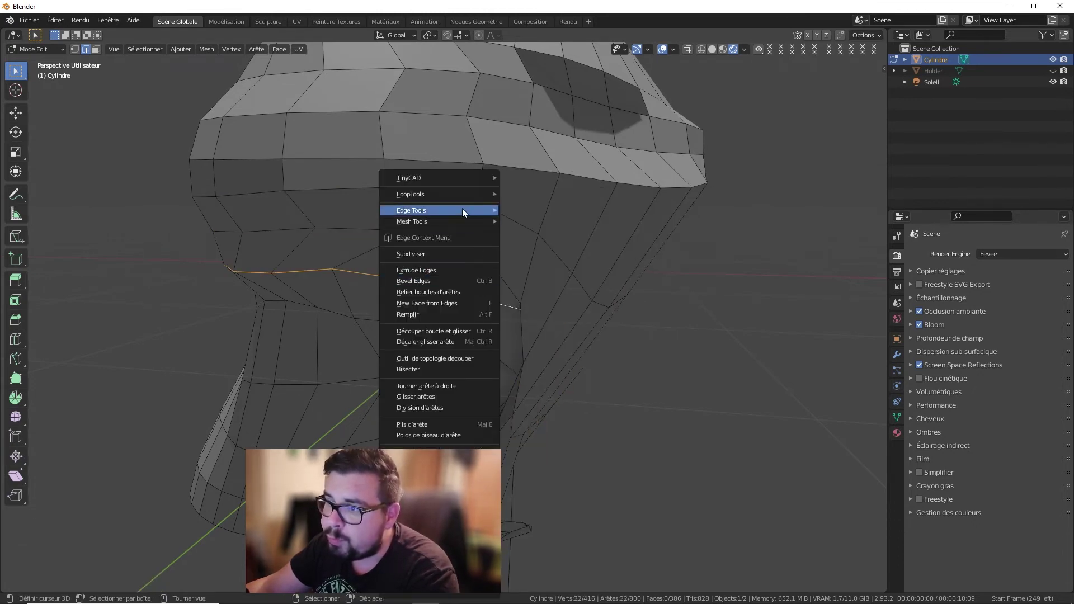
pyautogui.moveTo(487, 195)
pyautogui.click(527, 261)
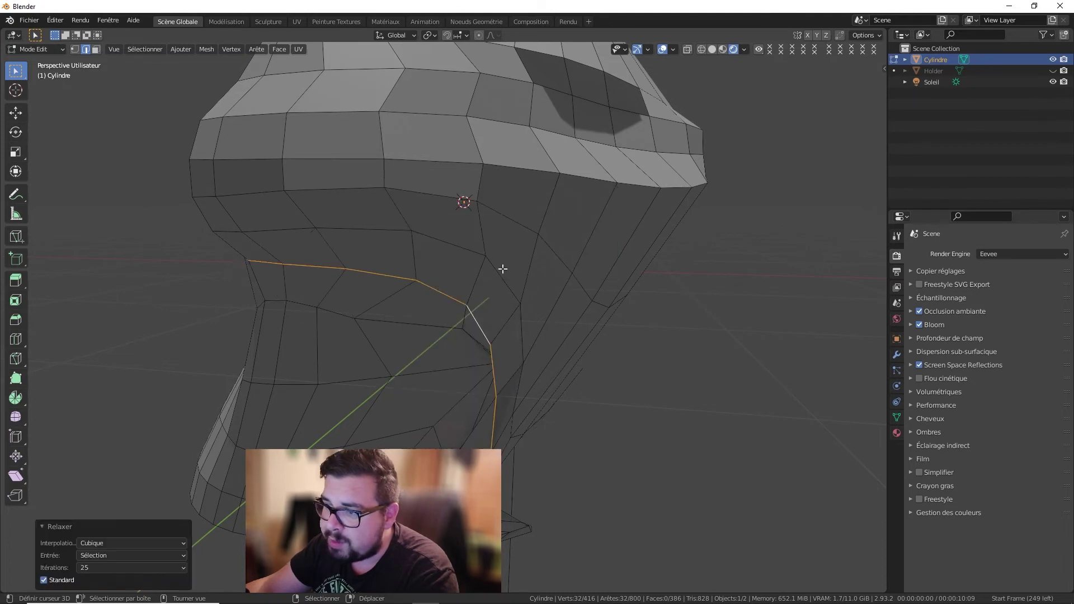
# Step: Select the eighth edge loop, around the narrowing neck of the shape, and smooth it with LoopTools Relax
pyautogui.rightClick(403, 313)
pyautogui.keyDown('alt'); pyautogui.rightClick(410, 316); pyautogui.keyUp('alt')
pyautogui.press('w')
pyautogui.moveTo(398, 190)
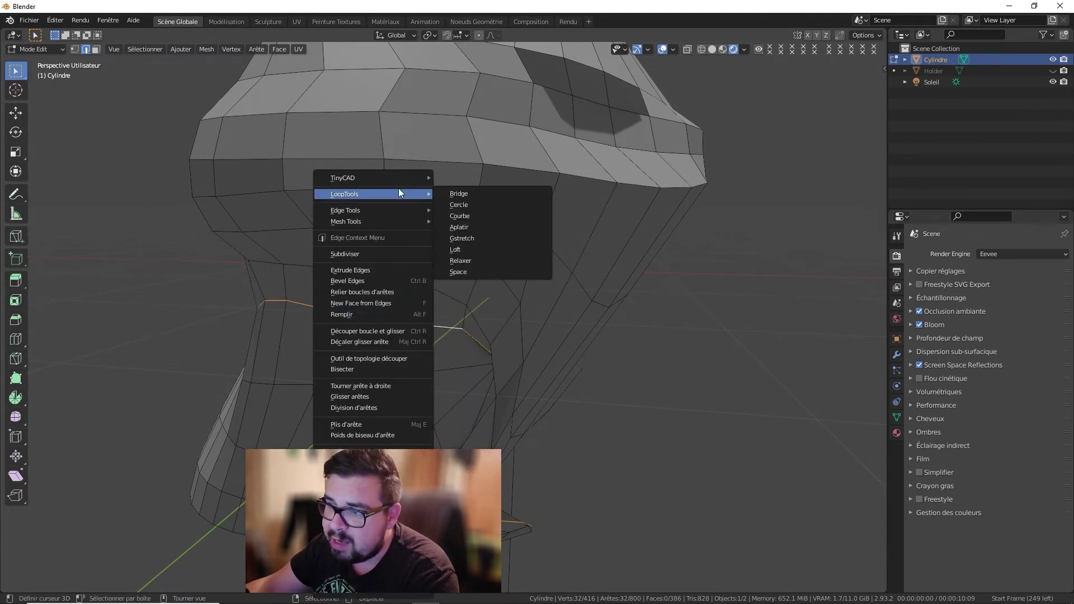
pyautogui.click(475, 259)
# Step: Select the ninth edge loop, one row further down the neck, and smooth it with LoopTools Relax
pyautogui.rightClick(390, 363)
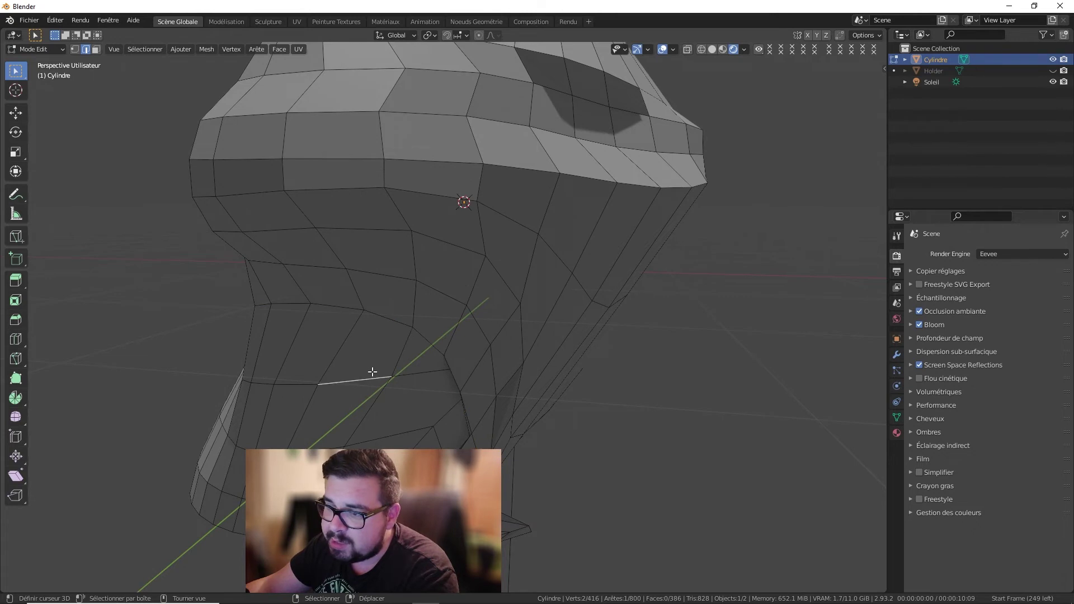
pyautogui.keyDown('alt'); pyautogui.rightClick(372, 372); pyautogui.keyUp('alt')
pyautogui.press('w')
pyautogui.moveTo(346, 192)
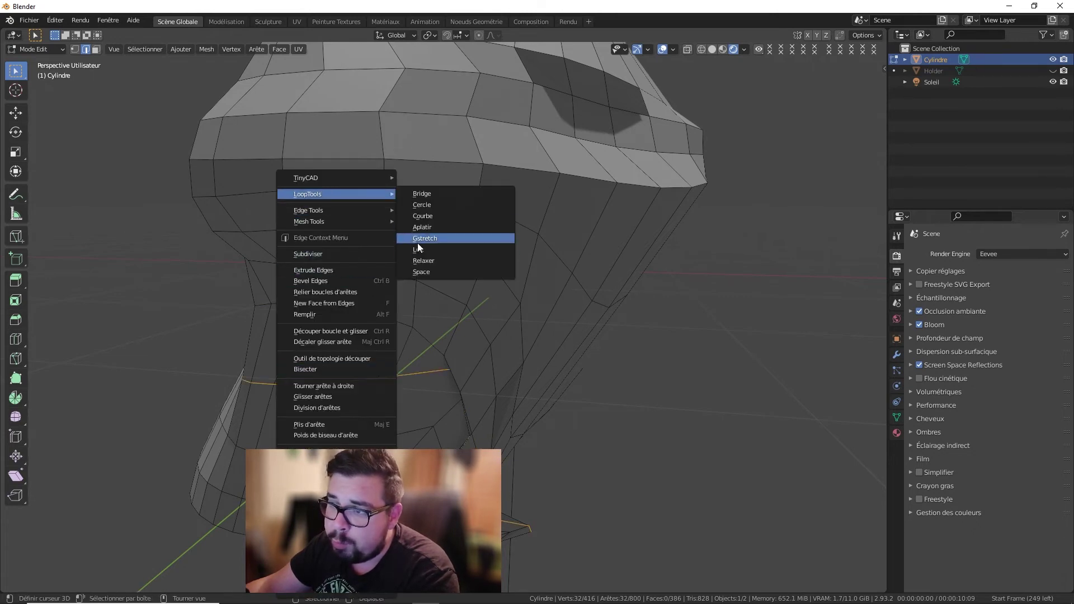
pyautogui.click(431, 260)
# Step: Select the tenth edge loop, below the one just smoothed, and apply LoopTools Relax to it
pyautogui.rightClick(332, 441)
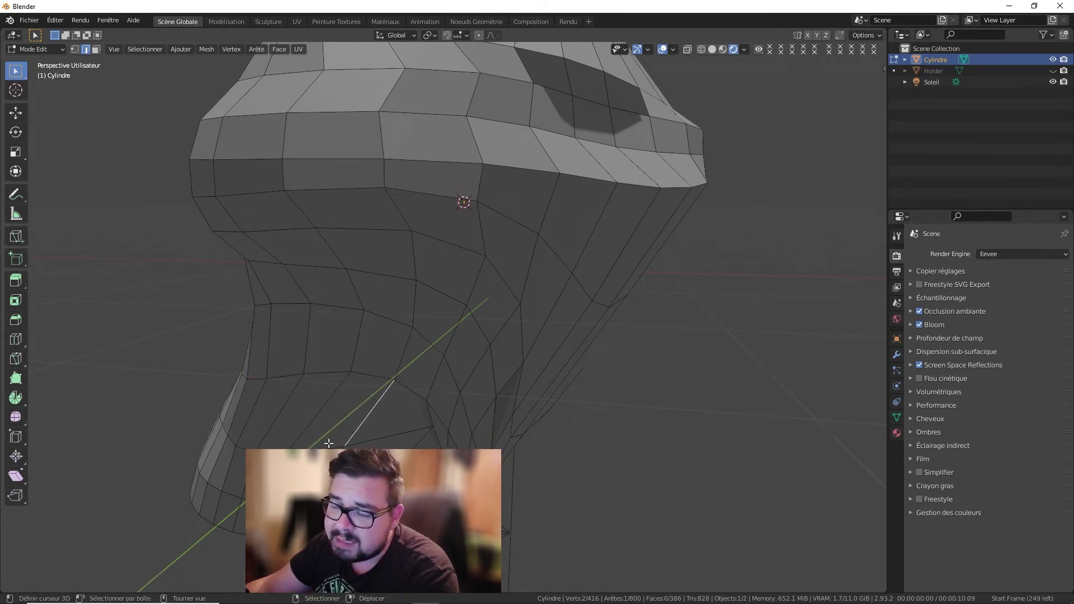
pyautogui.keyDown('alt'); pyautogui.rightClick(329, 443); pyautogui.keyUp('alt')
pyautogui.press('w')
pyautogui.moveTo(303, 194)
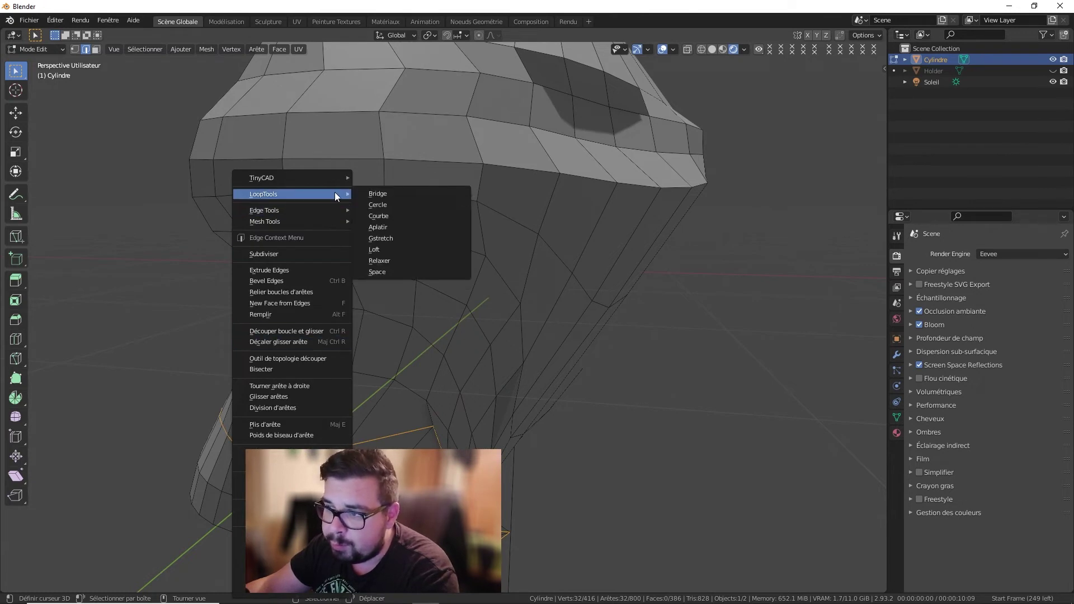
pyautogui.click(401, 261)
# Step: Select the eleventh edge loop, near the lower end of the mesh, and smooth it with LoopTools Relax
pyautogui.keyDown('shift'); pyautogui.moveTo(410, 436); pyautogui.dragTo(424, 400, button='middle'); pyautogui.keyUp('shift')
pyautogui.rightClick(374, 433)
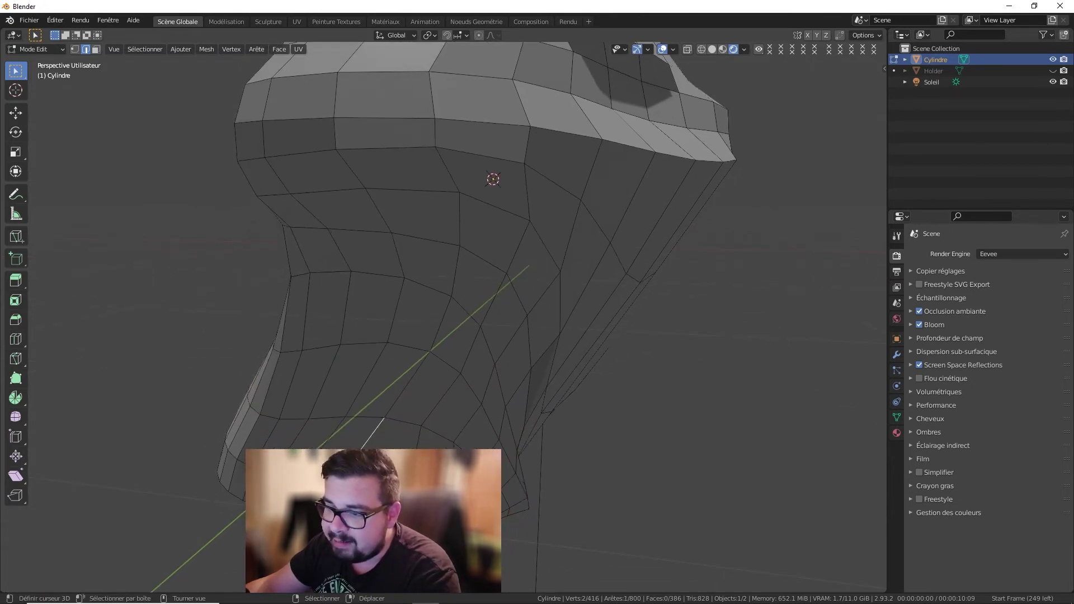
pyautogui.keyDown('alt'); pyautogui.rightClick(384, 471); pyautogui.keyUp('alt')
pyautogui.press('w')
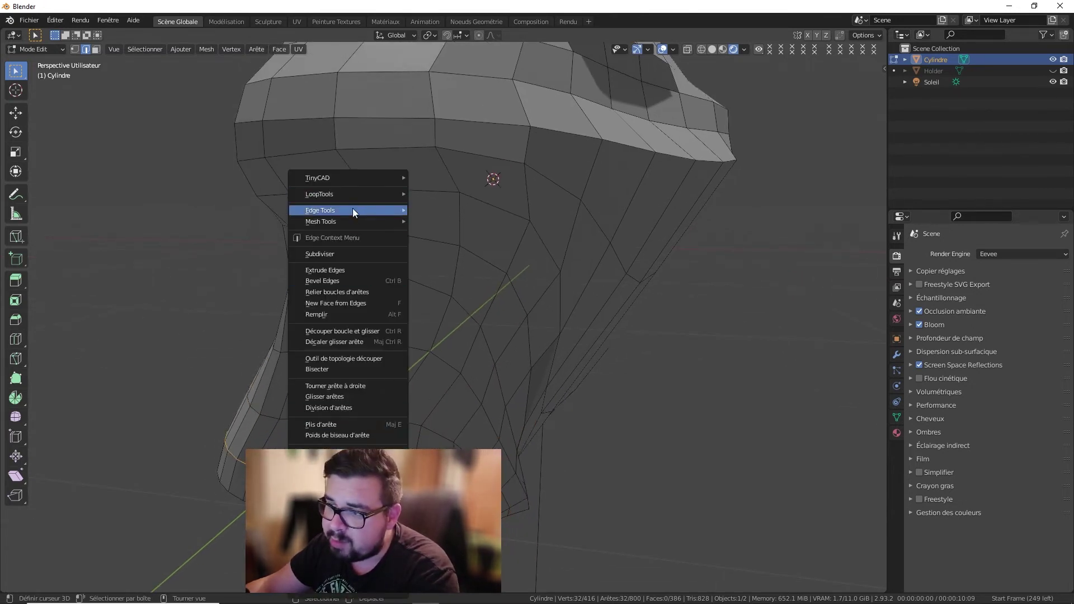
pyautogui.moveTo(355, 195)
pyautogui.click(456, 262)
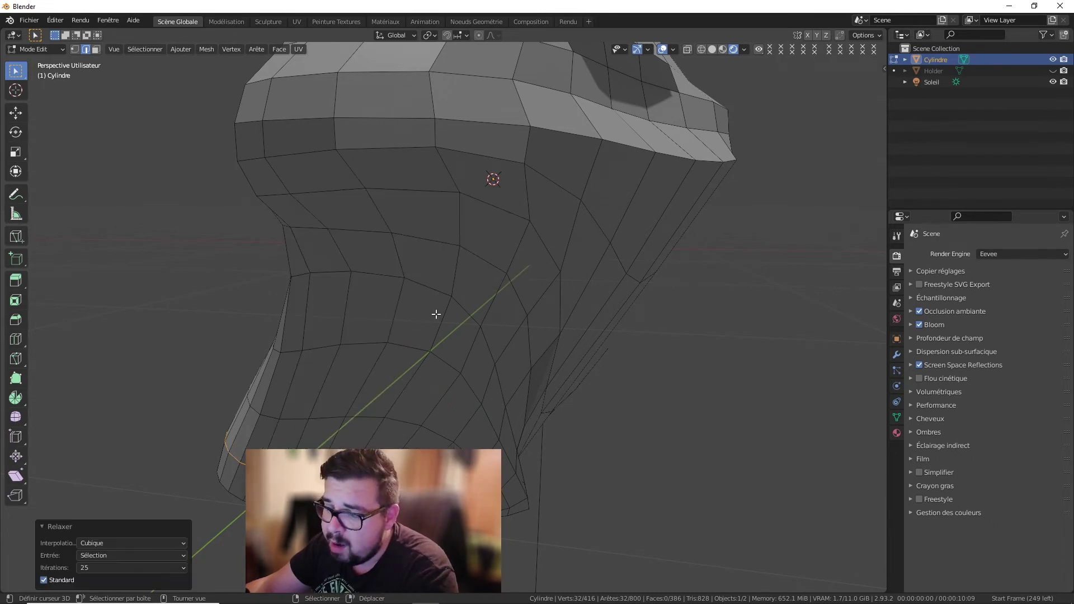
# Step: Select the edge loop at the lower end of the mesh and apply LoopTools Relax to it
pyautogui.rightClick(386, 489)
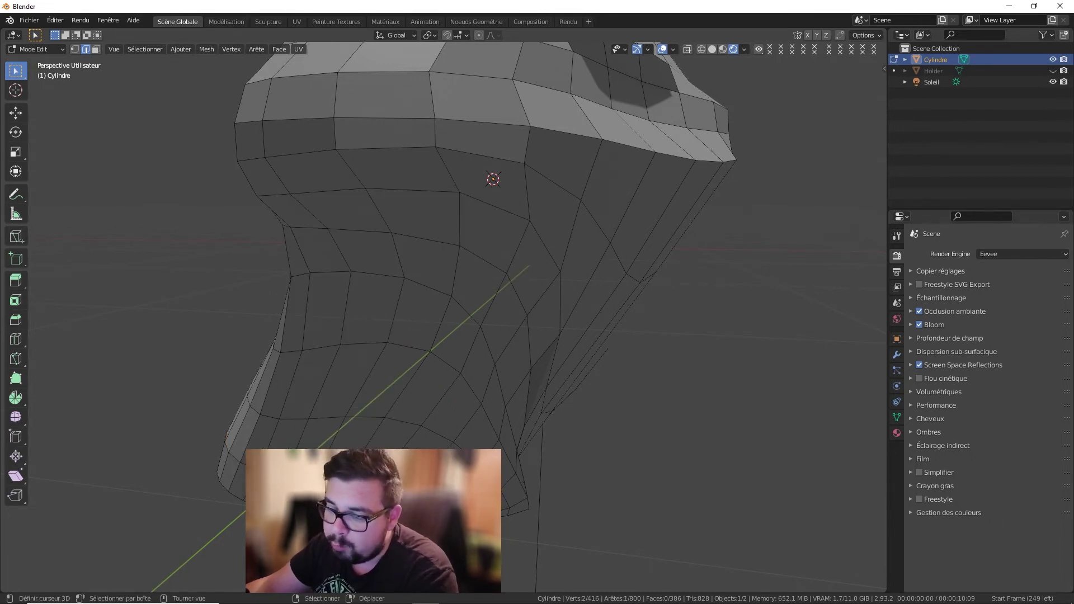
pyautogui.keyDown('alt'); pyautogui.rightClick(352, 488); pyautogui.keyUp('alt')
pyautogui.press('w')
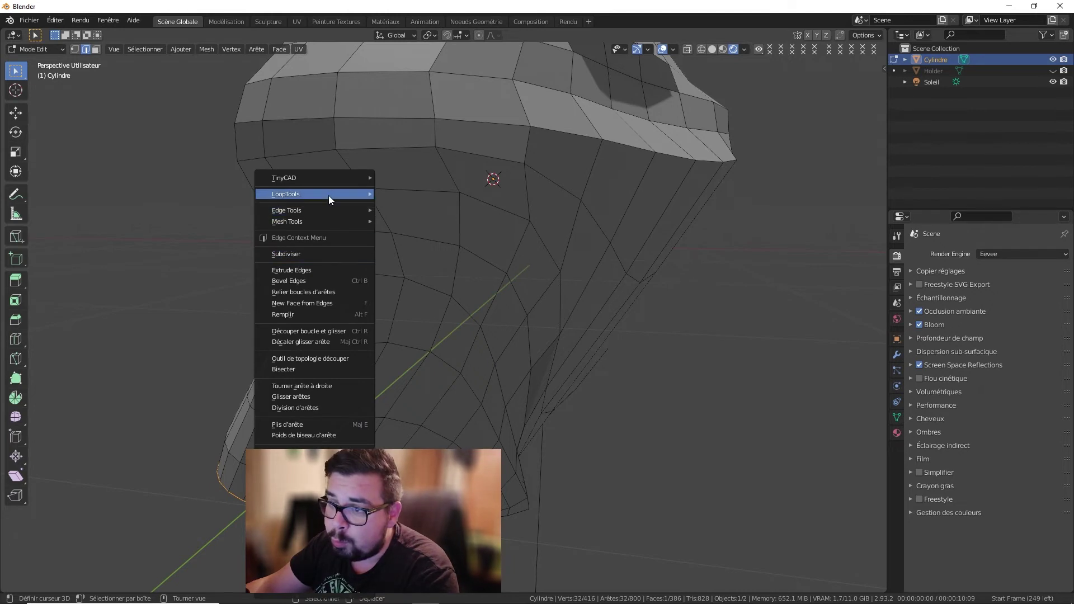
pyautogui.moveTo(330, 195)
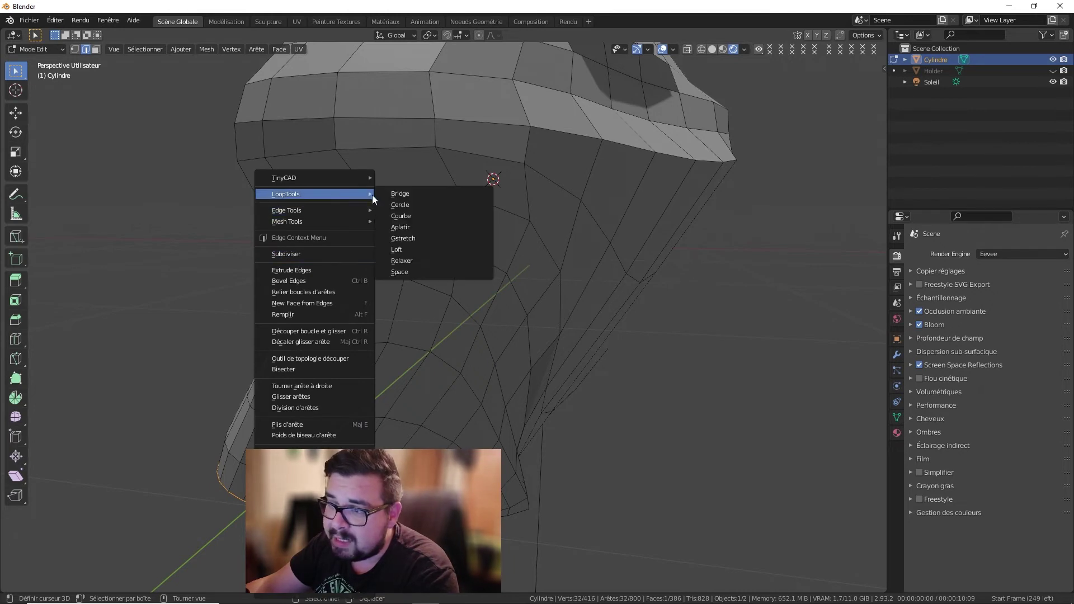
pyautogui.click(413, 260)
# Step: Clear the selection, select an edge loop running lengthwise along the underside, and apply LoopTools Relax to it
pyautogui.moveTo(414, 259)
pyautogui.mouseDown(button='middle')
pyautogui.moveTo(529, 407)
pyautogui.moveTo(445, 324)
pyautogui.moveTo(398, 309)
pyautogui.moveTo(429, 269)
pyautogui.mouseUp(button='middle')
pyautogui.hotkey('alt', 'a')
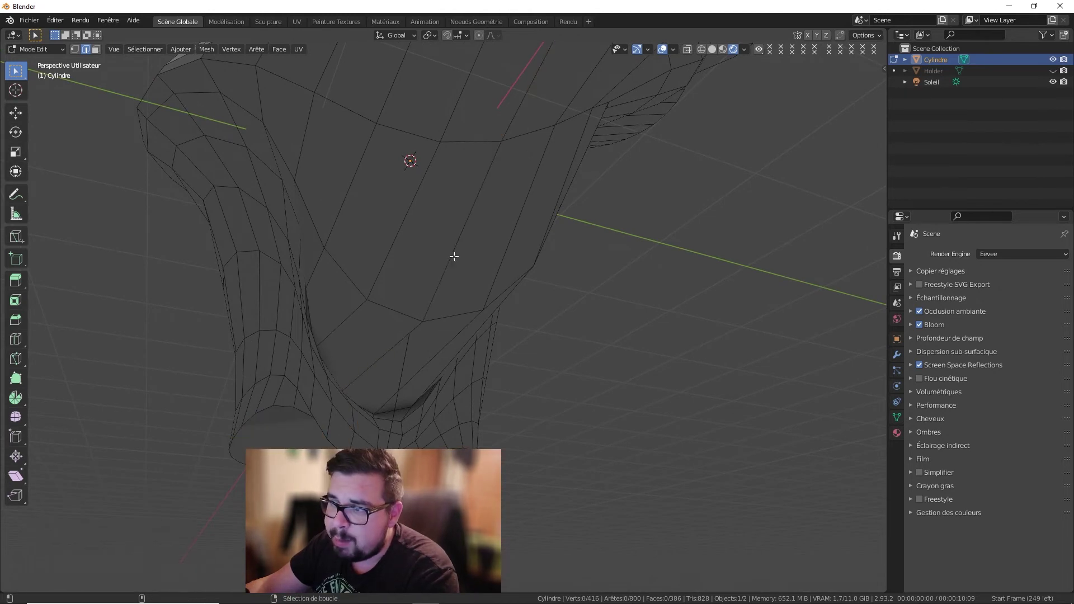
pyautogui.keyDown('alt'); pyautogui.click(453, 257); pyautogui.keyUp('alt')
pyautogui.rightClick(454, 255)
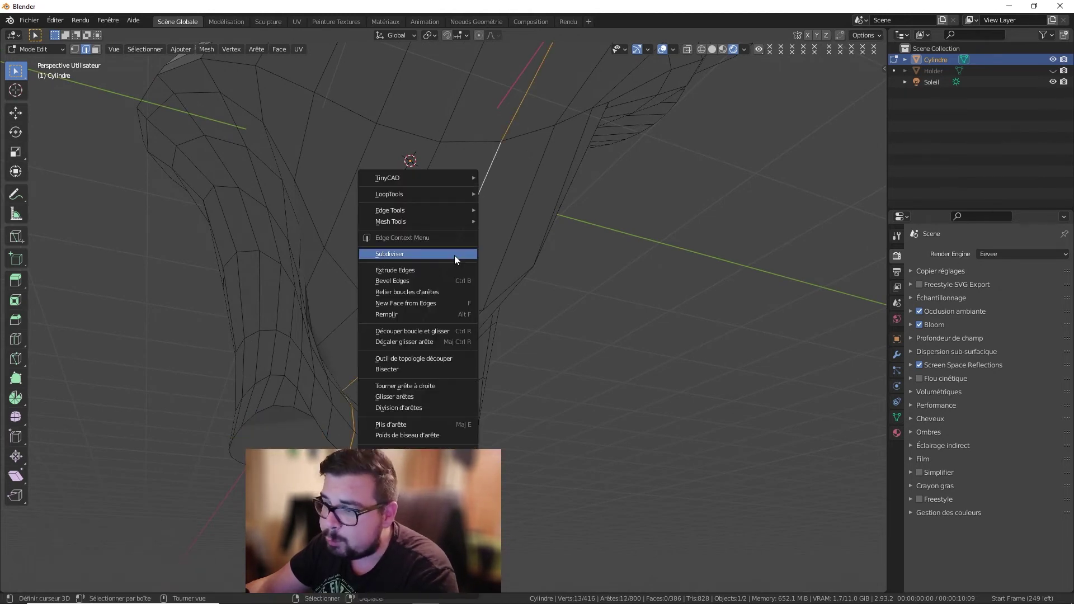
pyautogui.moveTo(425, 195)
pyautogui.click(517, 262)
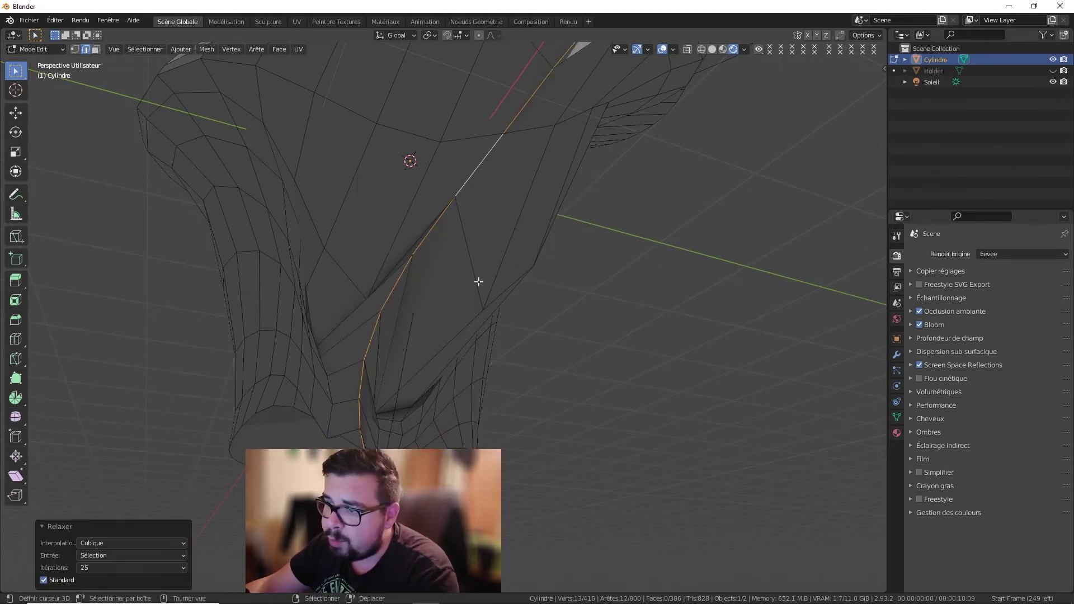
# Step: Inspect the shading of the relaxed mesh in Object Mode from below and from the side, and return to Edit Mode
pyautogui.moveTo(454, 243); pyautogui.dragTo(548, 265, button='middle')
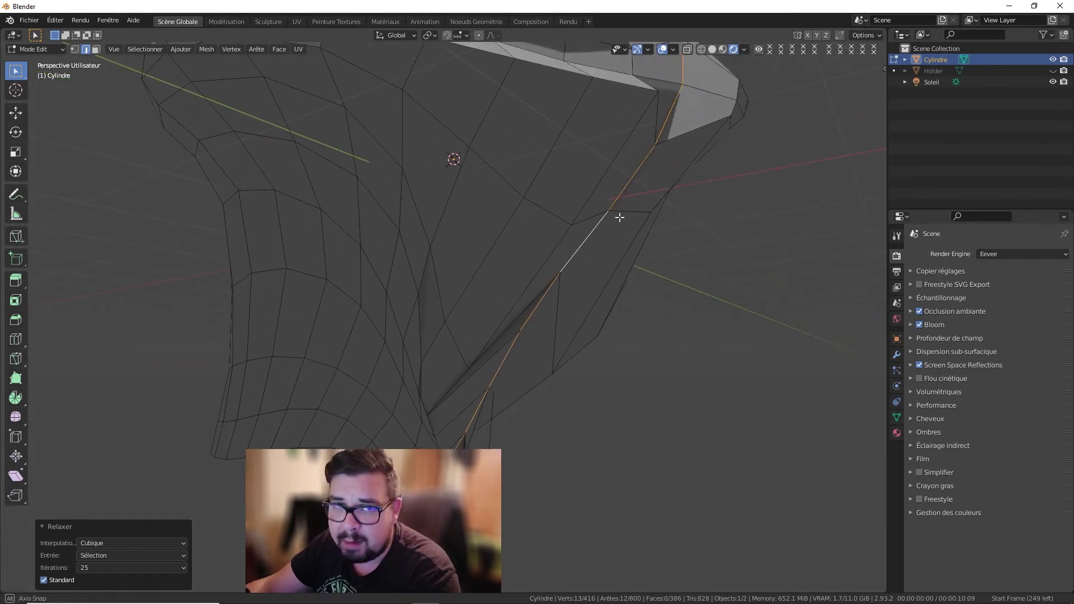
pyautogui.moveTo(619, 215); pyautogui.dragTo(622, 240, button='middle')
pyautogui.press('Tab')
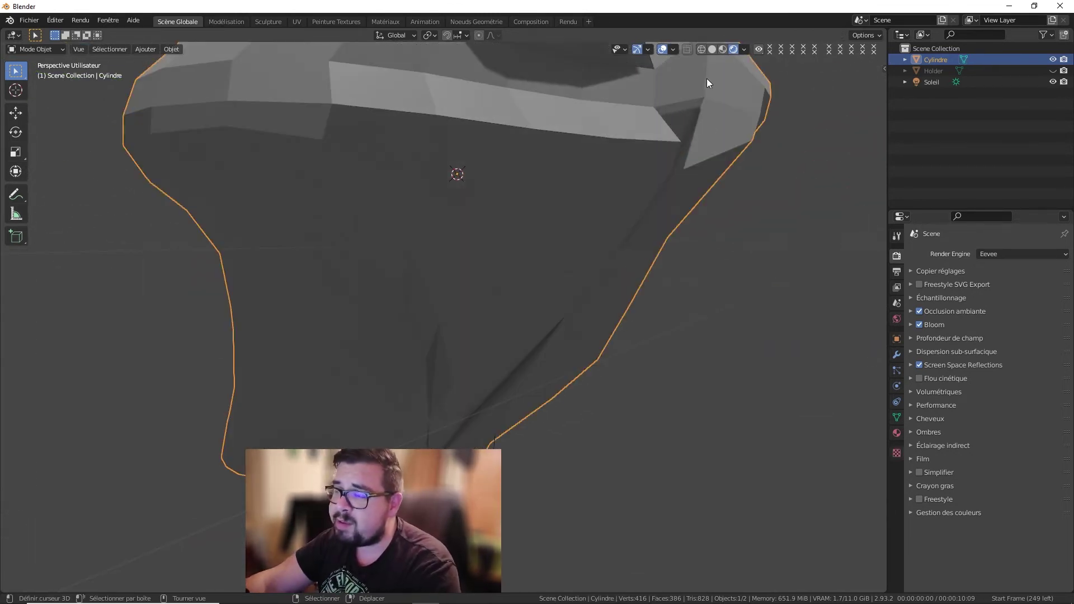
pyautogui.moveTo(707, 78); pyautogui.dragTo(703, 207, button='middle')
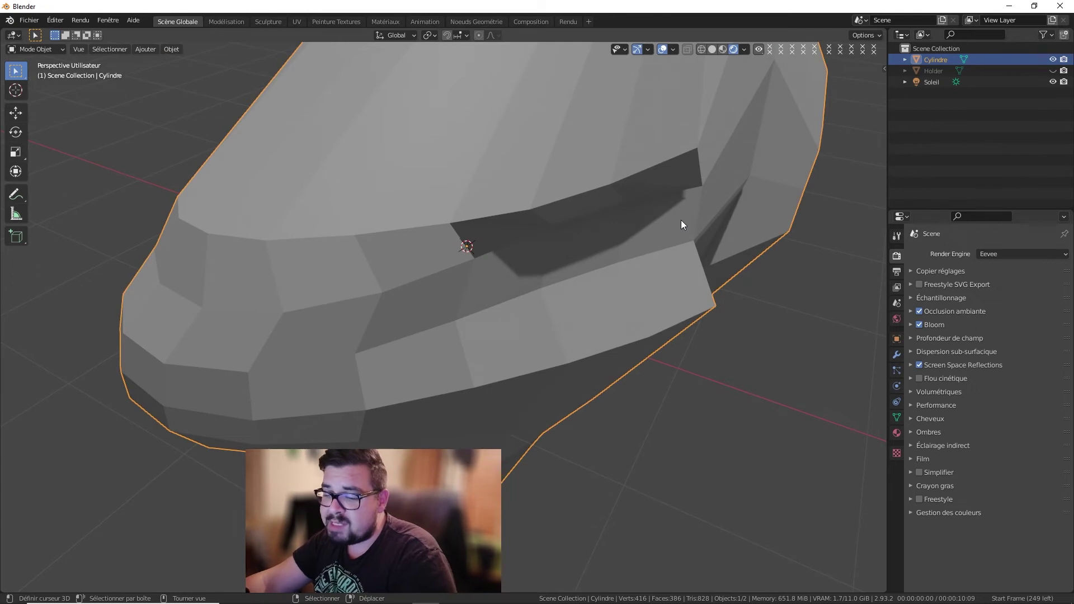
pyautogui.press('Tab')
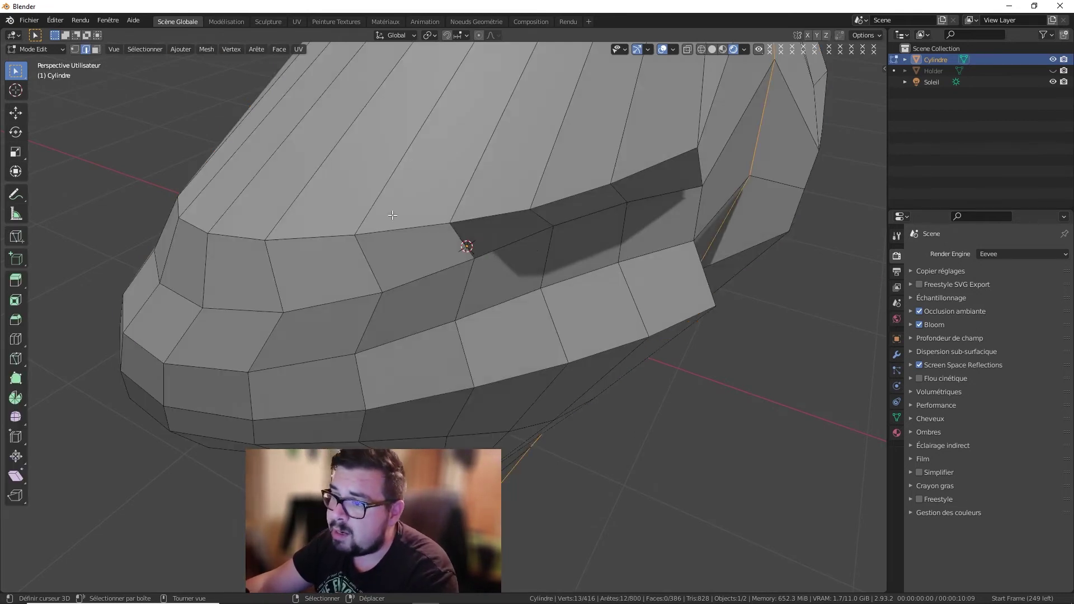
# Step: Clear the selection, select the lengthwise edge loop passing beside the 3D cursor, and space its vertices evenly with LoopTools Space
pyautogui.moveTo(543, 276); pyautogui.dragTo(567, 276, button='middle')
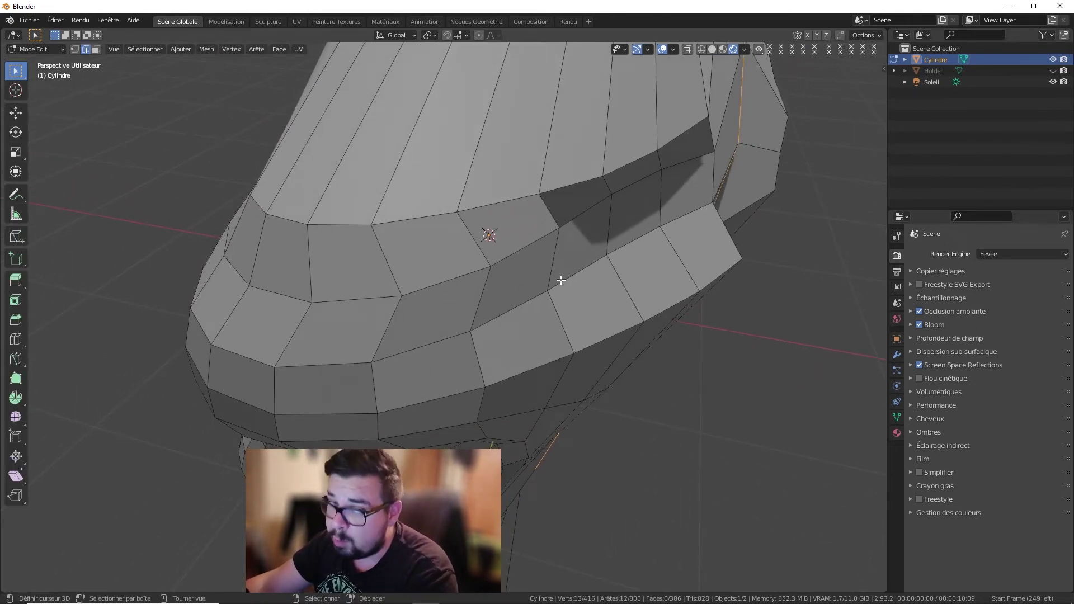
pyautogui.rightClick(473, 288)
pyautogui.hotkey('alt', 'a')
pyautogui.keyDown('alt'); pyautogui.rightClick(474, 287); pyautogui.keyUp('alt')
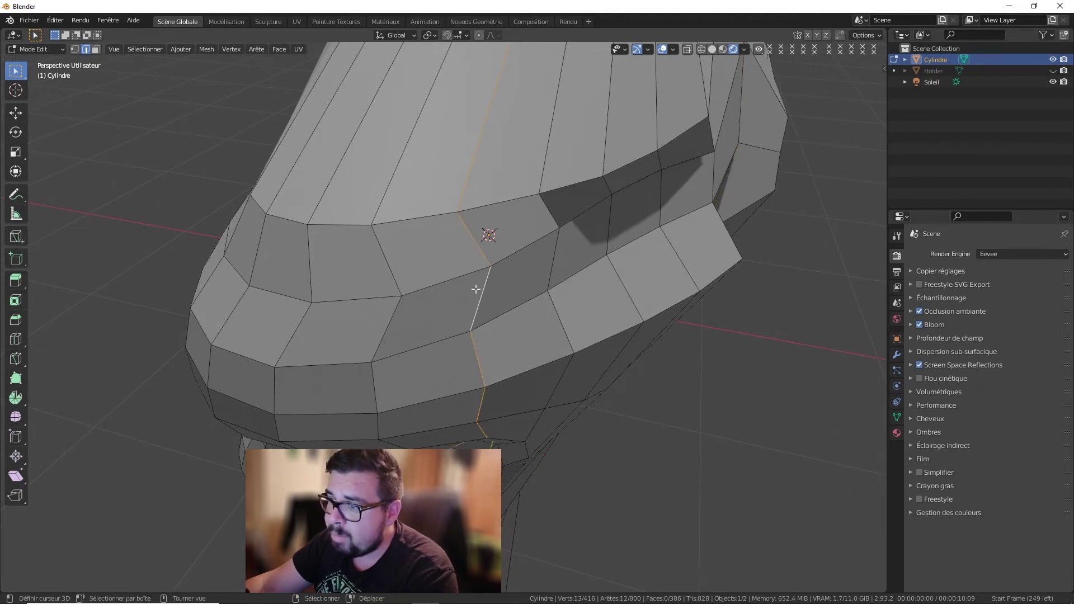
pyautogui.press('w')
pyautogui.moveTo(432, 191)
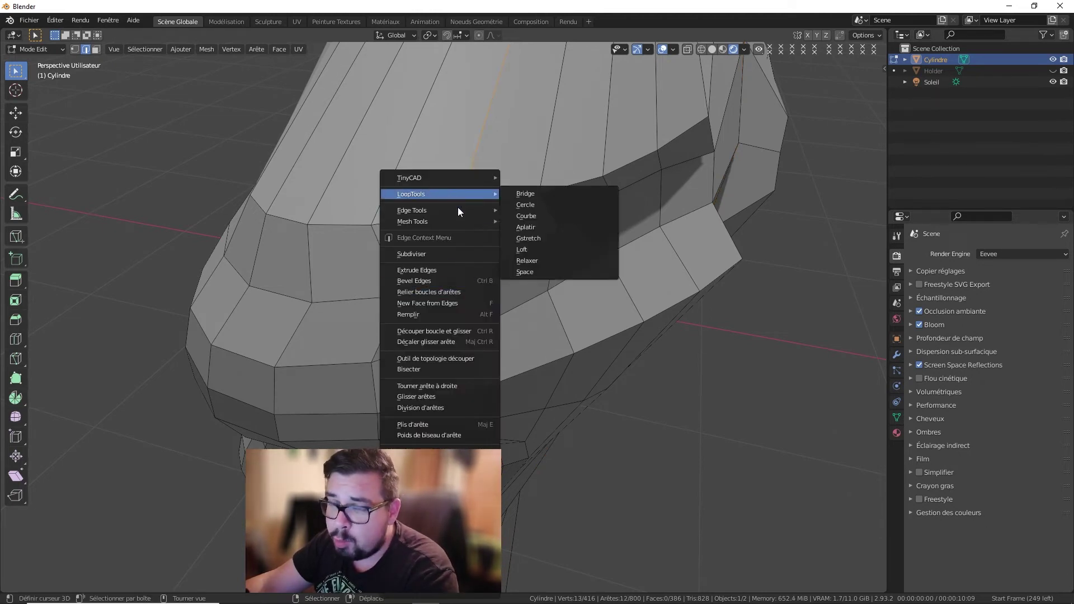
pyautogui.click(535, 273)
# Step: Return to Object Mode and delete the distorted cylinder
pyautogui.scroll(-4, 546, 262)
pyautogui.press('Tab')
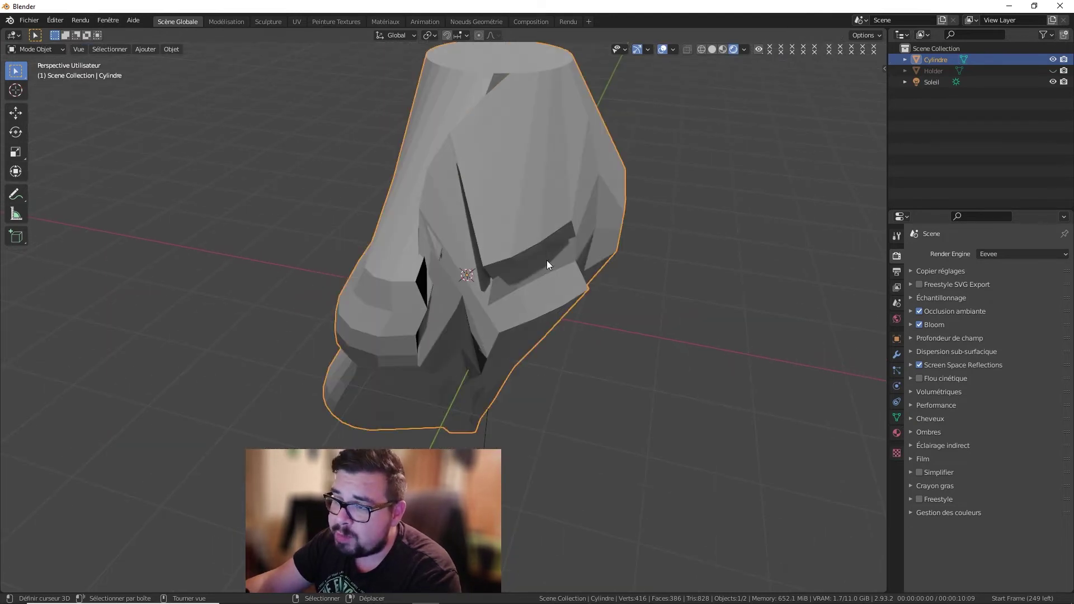
pyautogui.press('x')
pyautogui.click(521, 185)
# Step: Add a Bézier circle curve and check its control points in Edit Mode
pyautogui.hotkey('shift', 'a')
pyautogui.moveTo(509, 199)
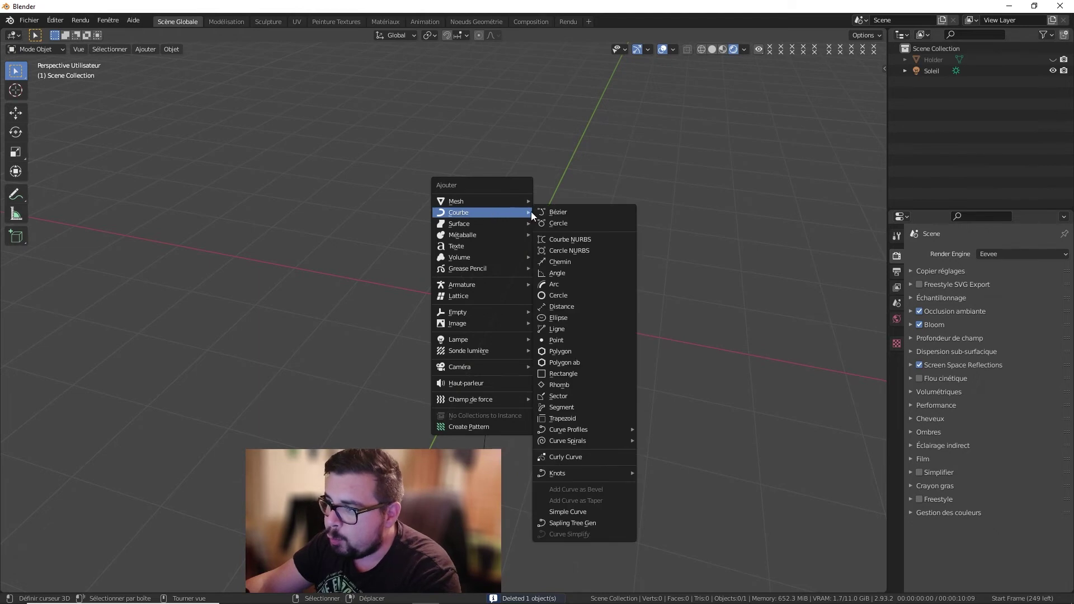
pyautogui.click(566, 224)
pyautogui.moveTo(502, 240); pyautogui.dragTo(530, 262, button='middle')
pyautogui.press('Tab')
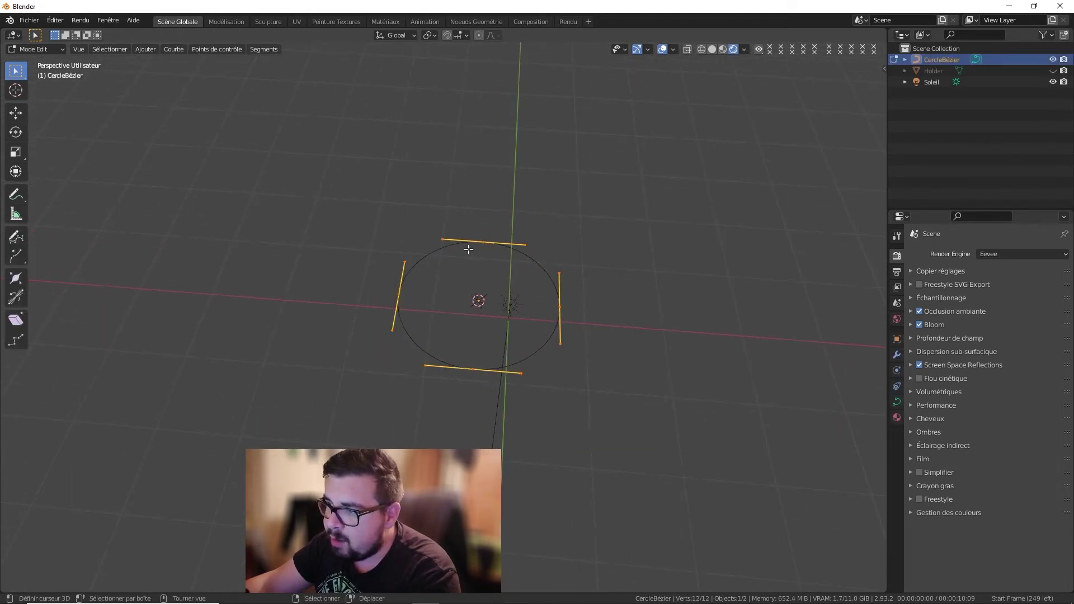
pyautogui.press('Tab')
# Step: Convert the Bézier circle to a mesh and open it in Edit Mode with vertex selection
pyautogui.hotkey('alt', 'c')
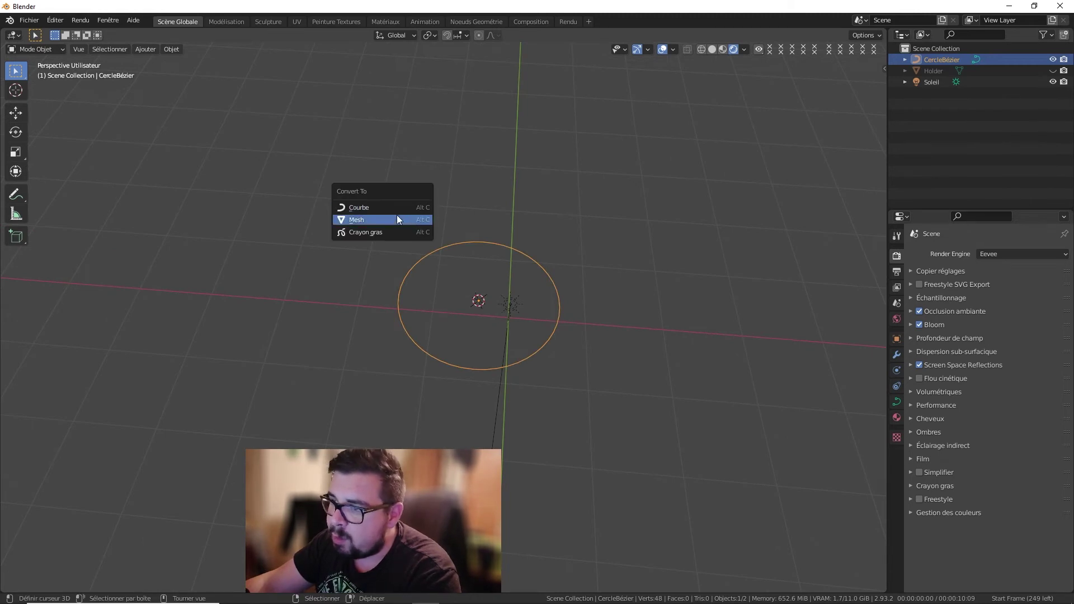
pyautogui.click(399, 220)
pyautogui.press('Tab')
pyautogui.click(74, 49)
pyautogui.scroll(4, 402, 269)
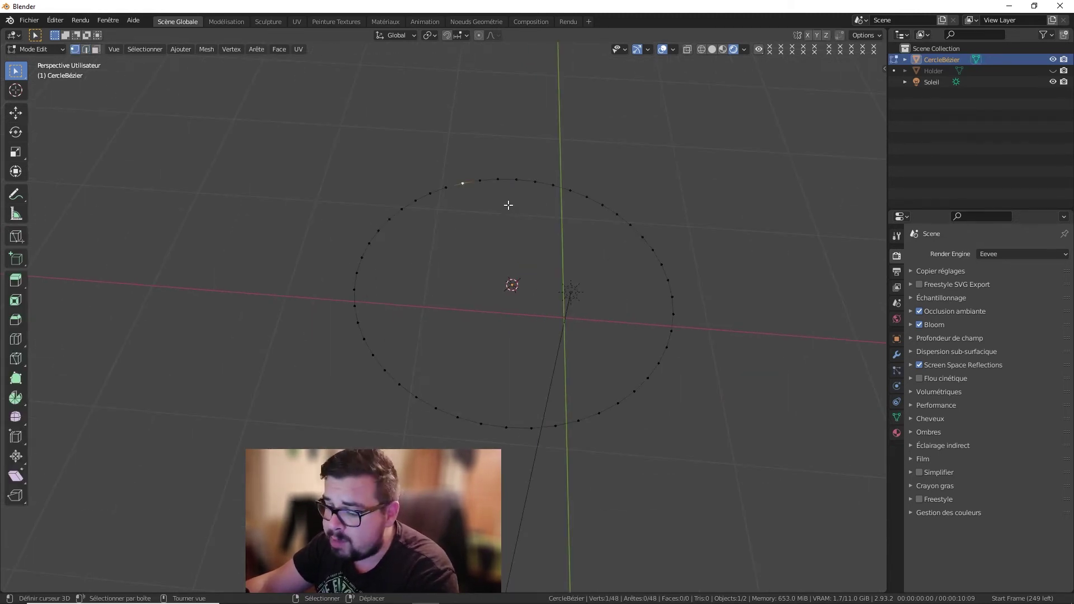
pyautogui.press('g')
pyautogui.hotkey('shift', 'z')
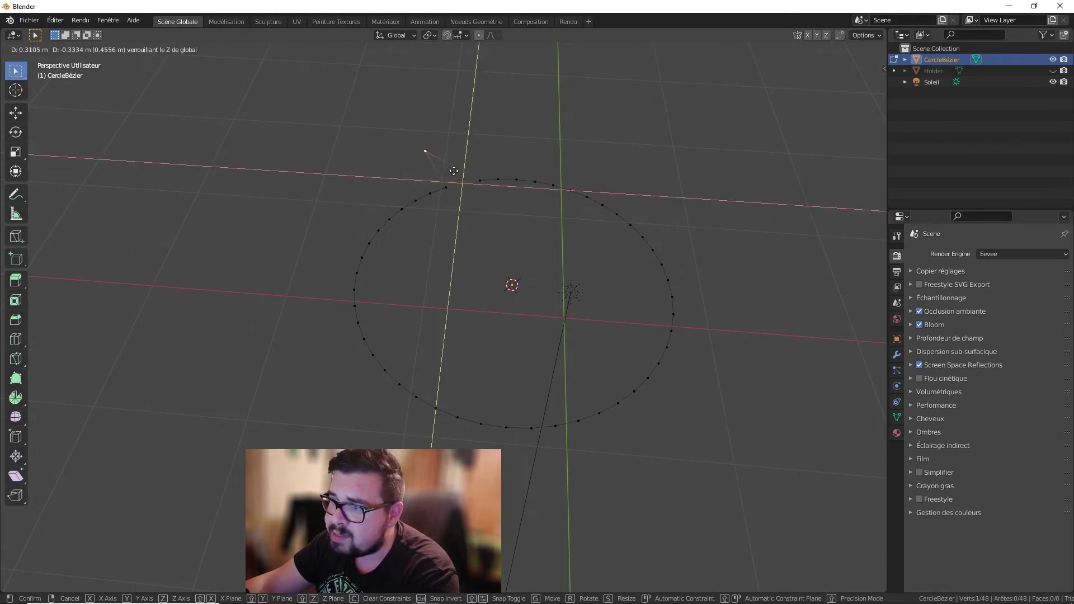
pyautogui.rightClick(454, 170)
# Step: Slide the selected vertex on the circle's upper arc along its edge, and slide an upper-left vertex onto its lower neighbour
pyautogui.hotkey('shift', 'v')
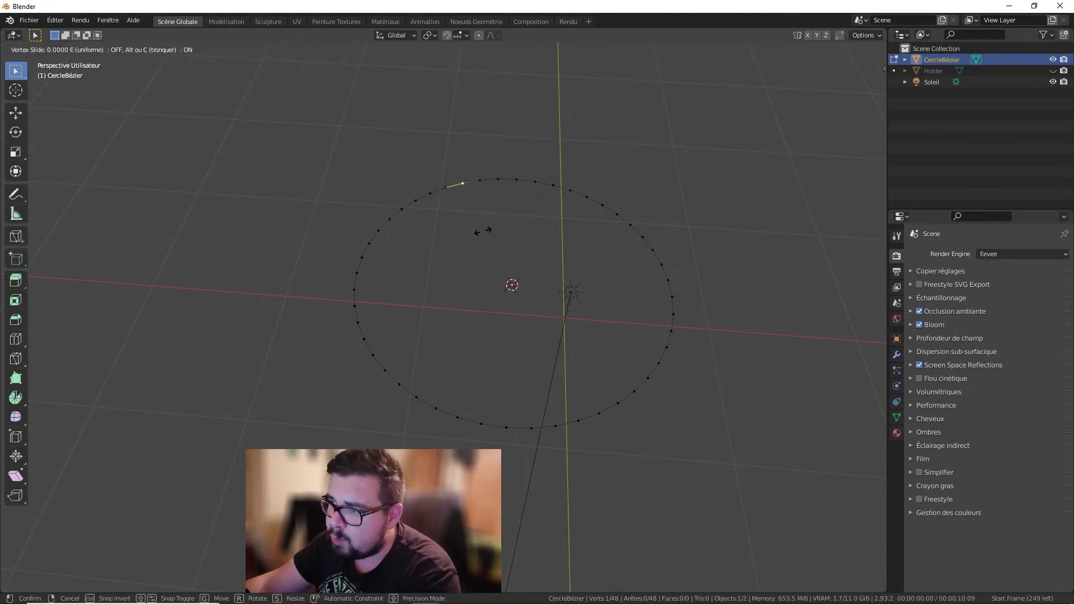
pyautogui.click(472, 232)
pyautogui.rightClick(380, 230)
pyautogui.press('g')
pyautogui.press('g')
pyautogui.click(371, 242)
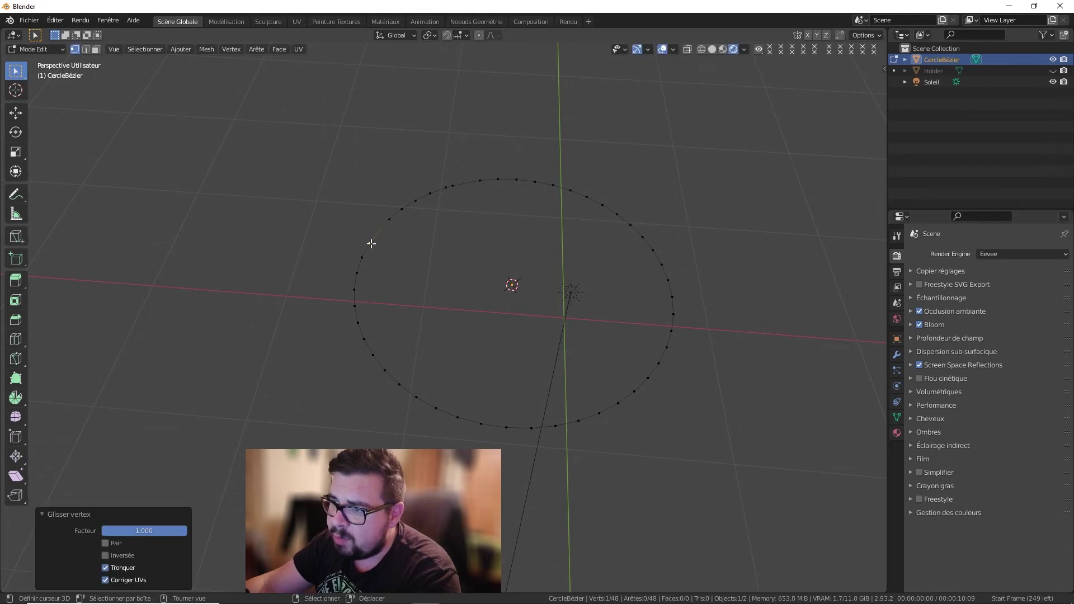
# Step: Slide a vertex on the circle's left side down along its edge toward the next vertex
pyautogui.rightClick(357, 285)
pyautogui.press('g')
pyautogui.press('g')
pyautogui.click(367, 336)
# Step: Try moving a lower-left vertex freely and sliding a nearby vertex along the circle, and undo both changes
pyautogui.rightClick(397, 360)
pyautogui.press('g')
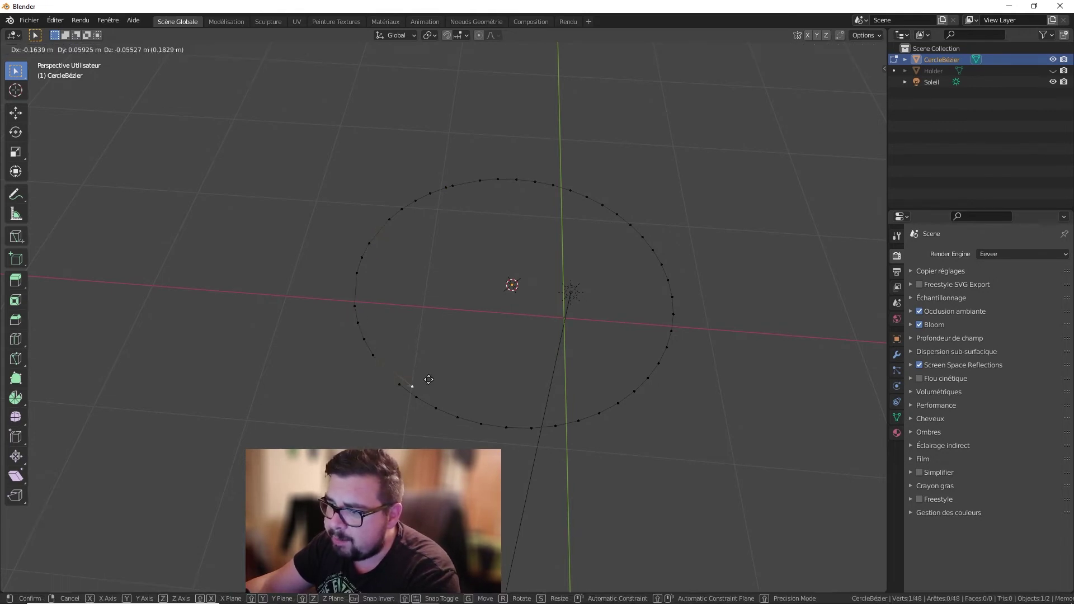
pyautogui.click(435, 385)
pyautogui.rightClick(443, 407)
pyautogui.press('g')
pyautogui.press('g')
pyautogui.click(471, 415)
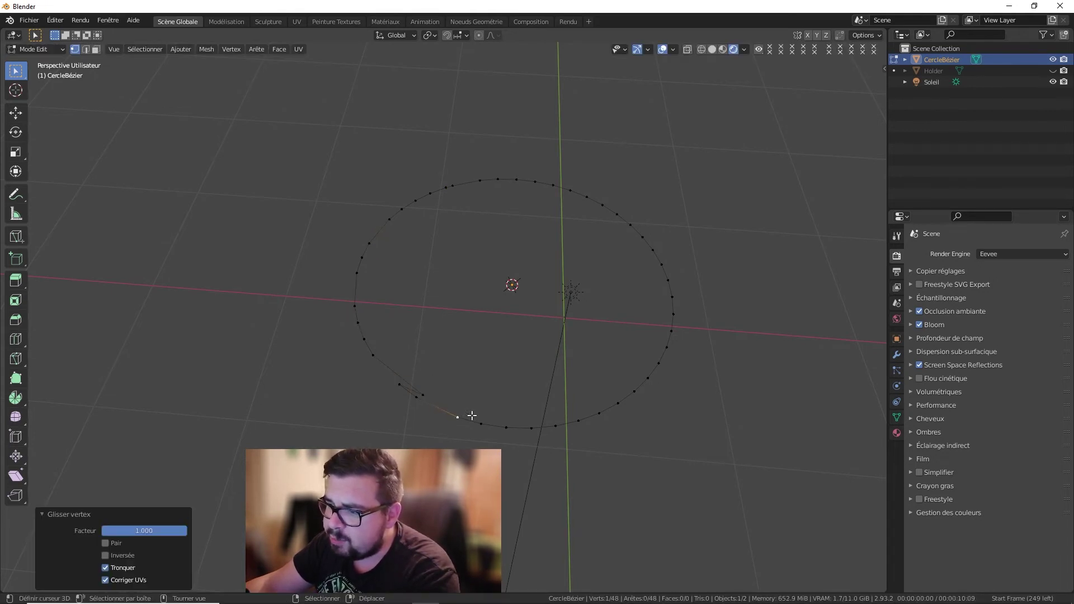
pyautogui.rightClick(414, 388)
pyautogui.hotkey('ctrl', 'z')
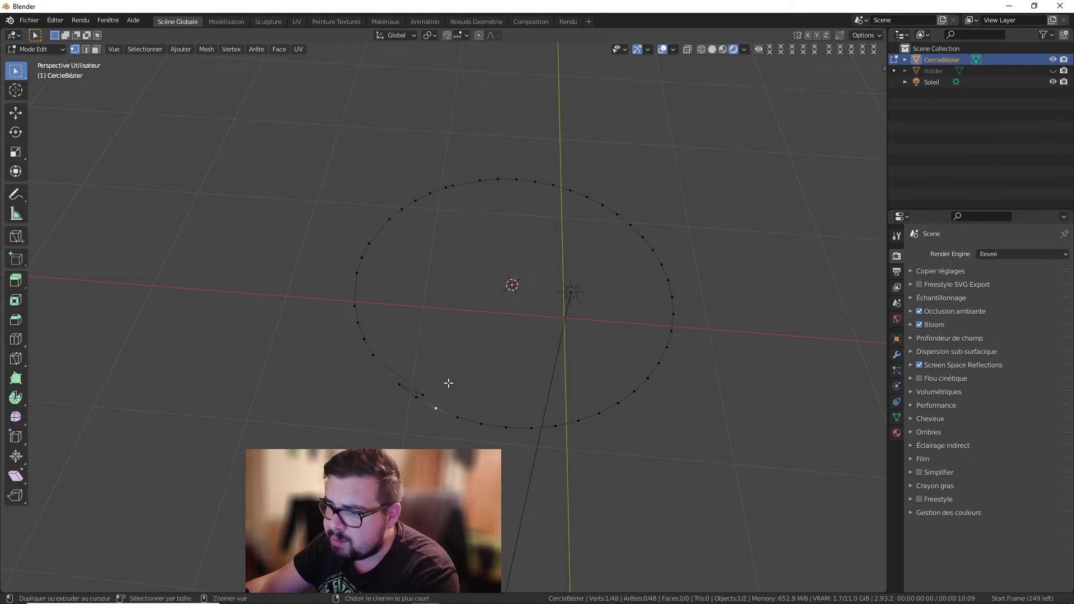
# Step: Slide a vertex on the circle's lower-left arc along its edge toward the neighbouring vertex, and deselect everything
pyautogui.press('g')
pyautogui.press('g')
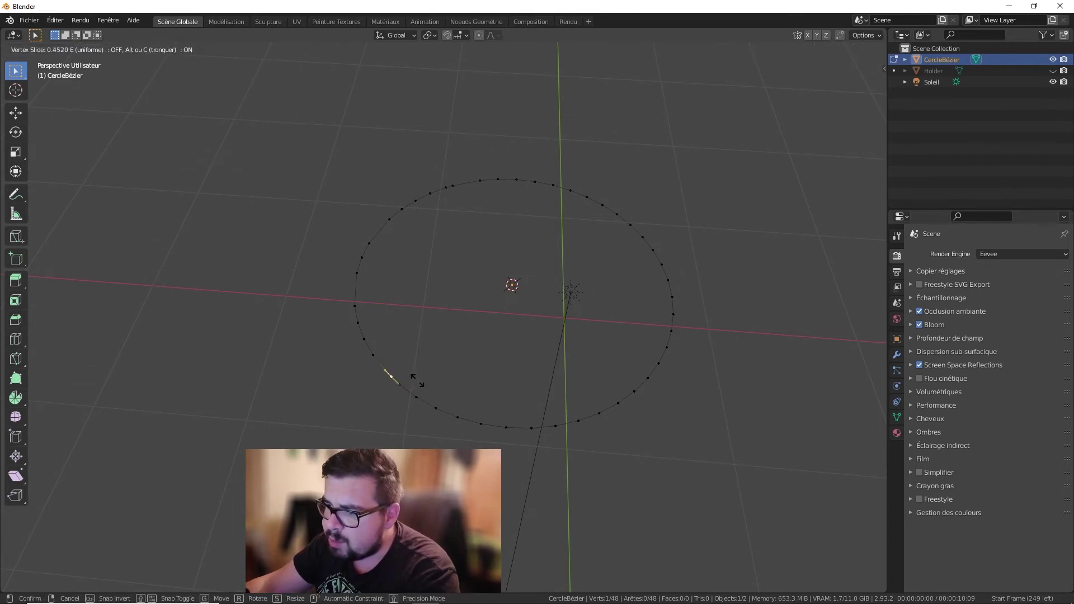
pyautogui.click(422, 382)
pyautogui.press('a')
pyautogui.click(428, 305)
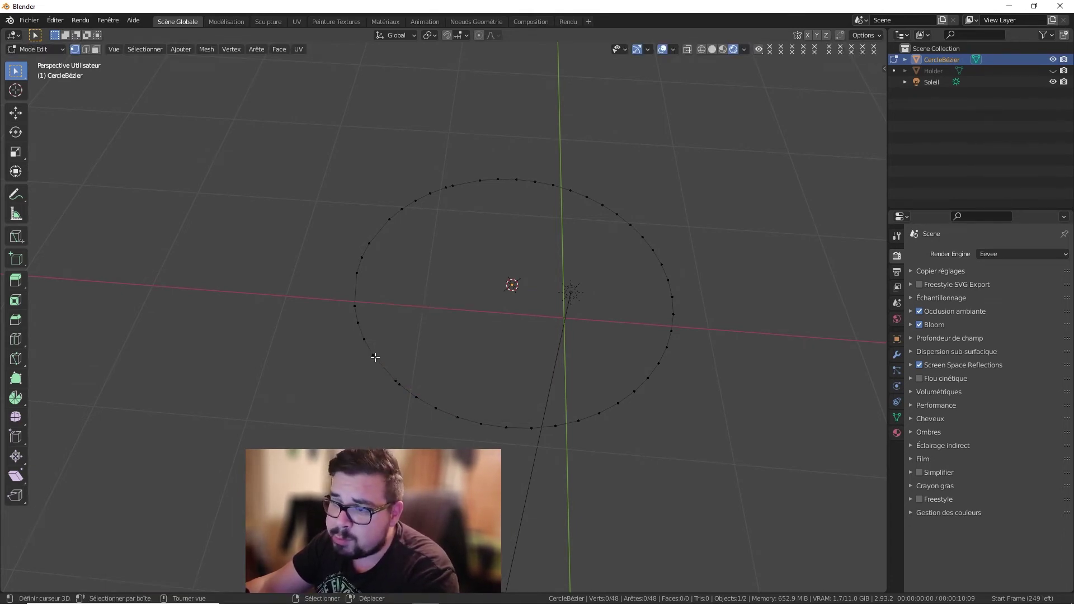
# Step: Select all the circle's vertices and apply LoopTools Space twice to distribute them evenly
pyautogui.press('a')
pyautogui.click(482, 196)
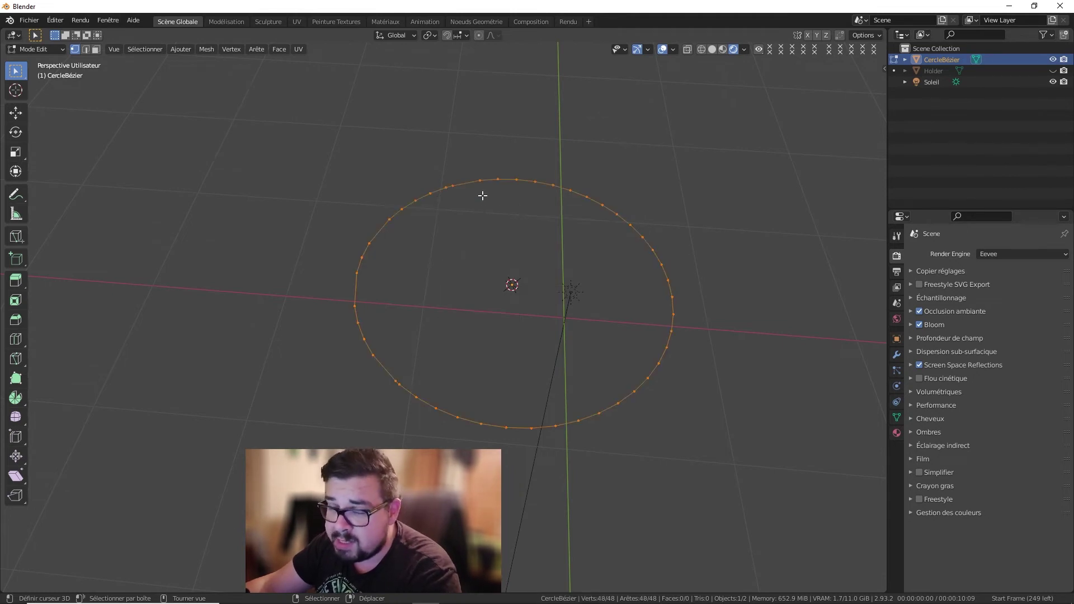
pyautogui.rightClick(482, 199)
pyautogui.moveTo(500, 207)
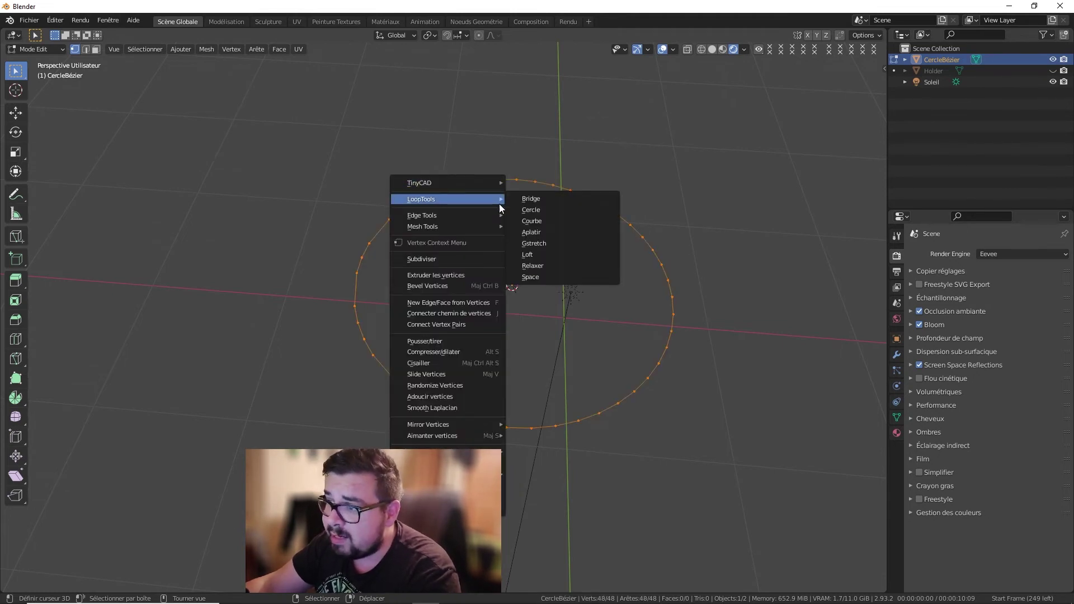
pyautogui.click(562, 277)
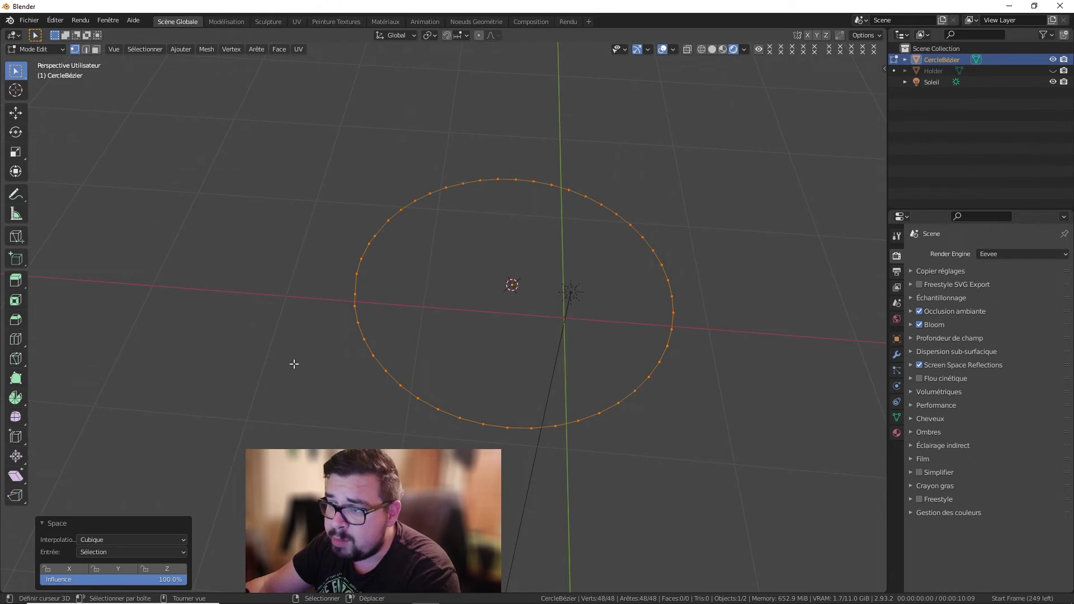
pyautogui.rightClick(467, 318)
pyautogui.moveTo(438, 278)
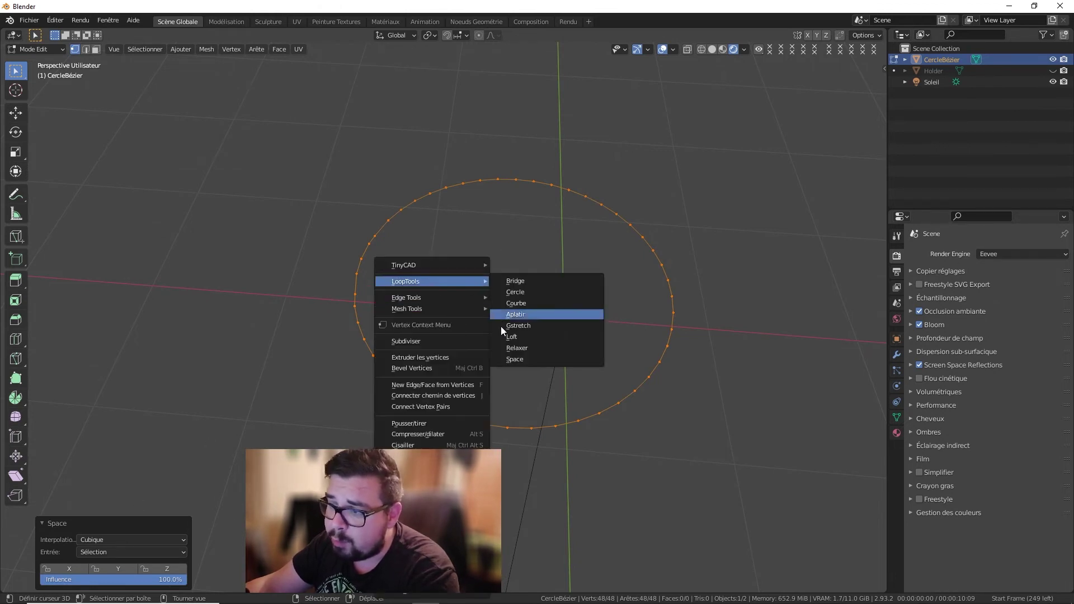
pyautogui.click(510, 358)
pyautogui.rightClick(511, 358)
pyautogui.click(510, 357)
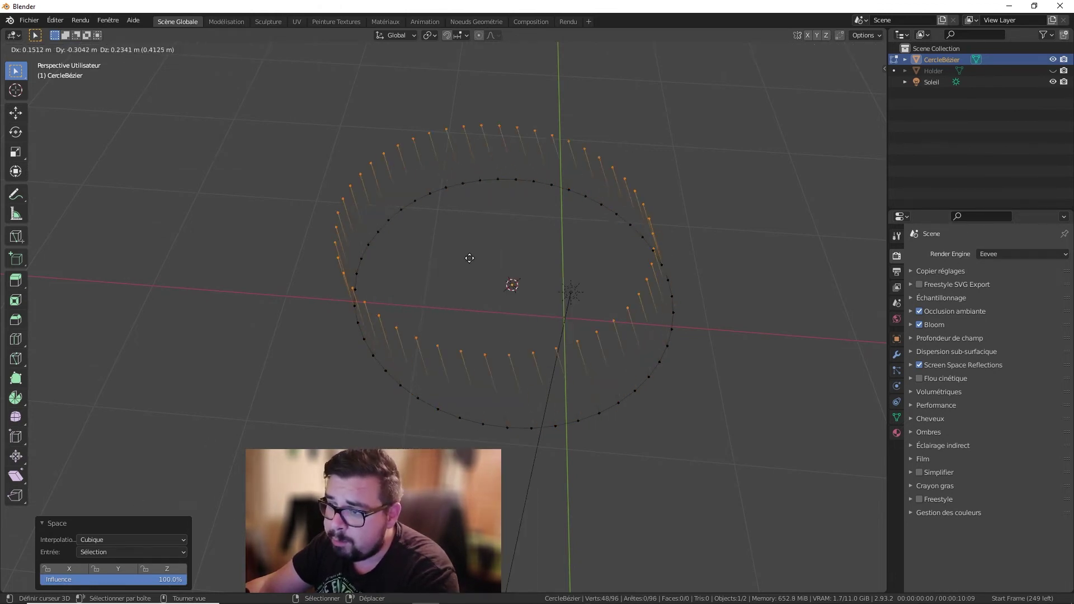
pyautogui.rightClick(475, 283)
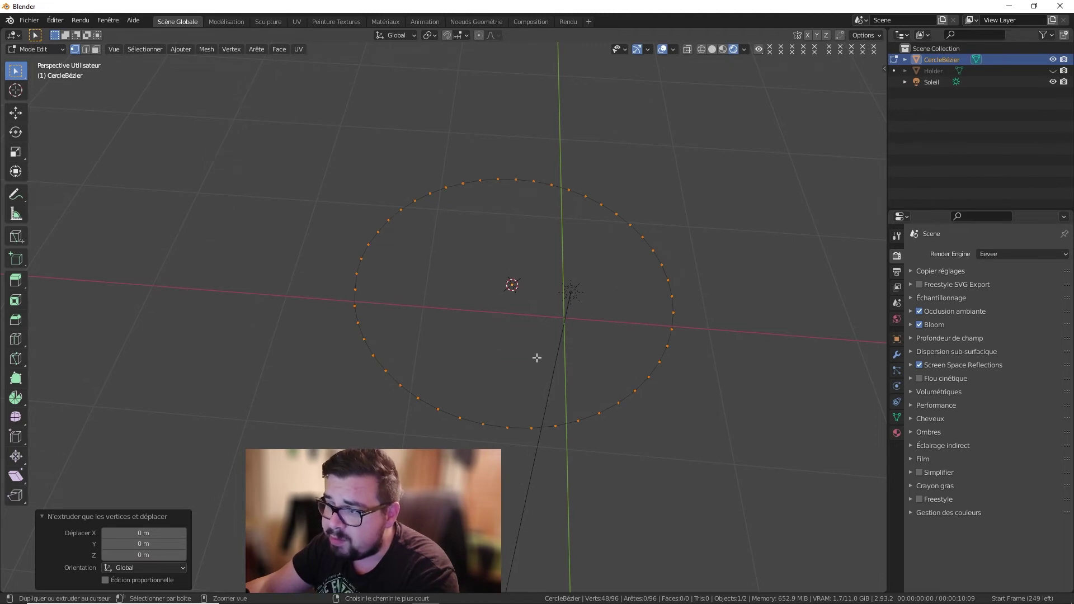
pyautogui.hotkey('ctrl', 'z')
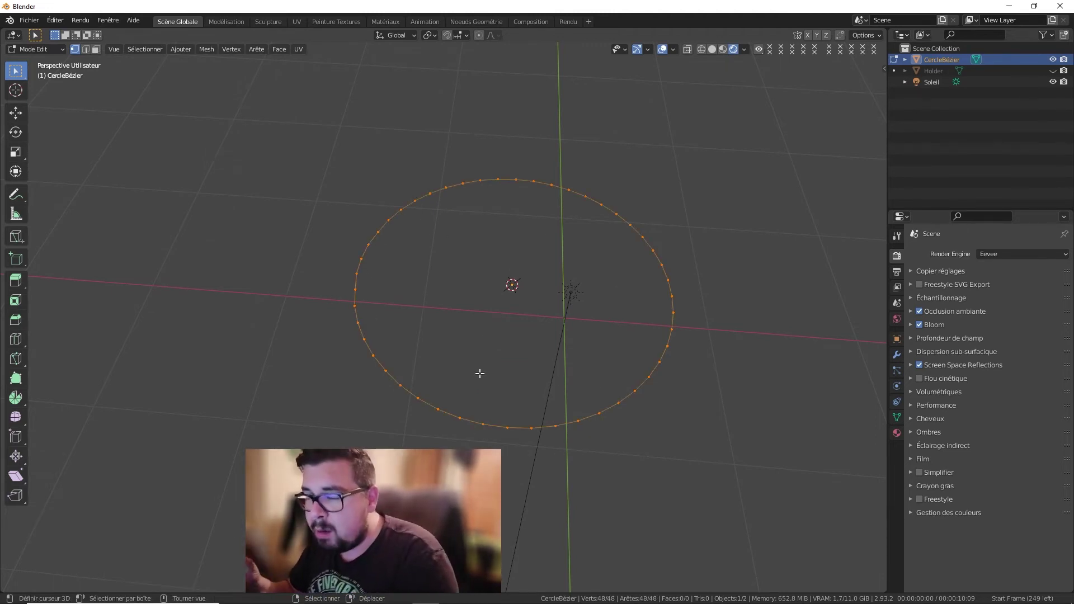
# Step: Return to Object Mode and delete the circle
pyautogui.press('Tab')
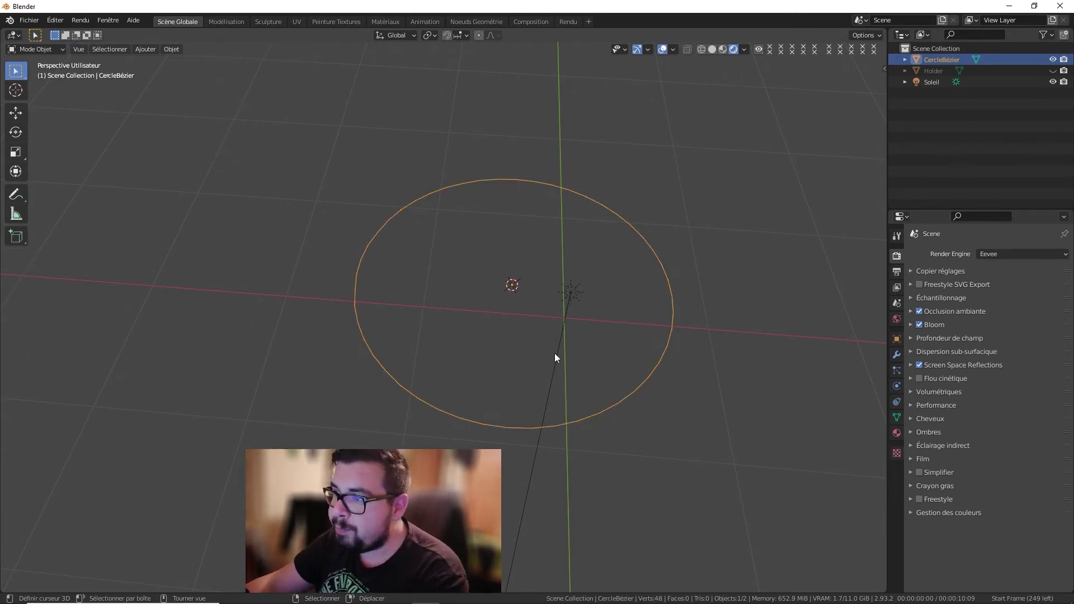
pyautogui.moveTo(543, 350); pyautogui.dragTo(583, 344, button='middle')
pyautogui.press('x')
pyautogui.click(565, 339)
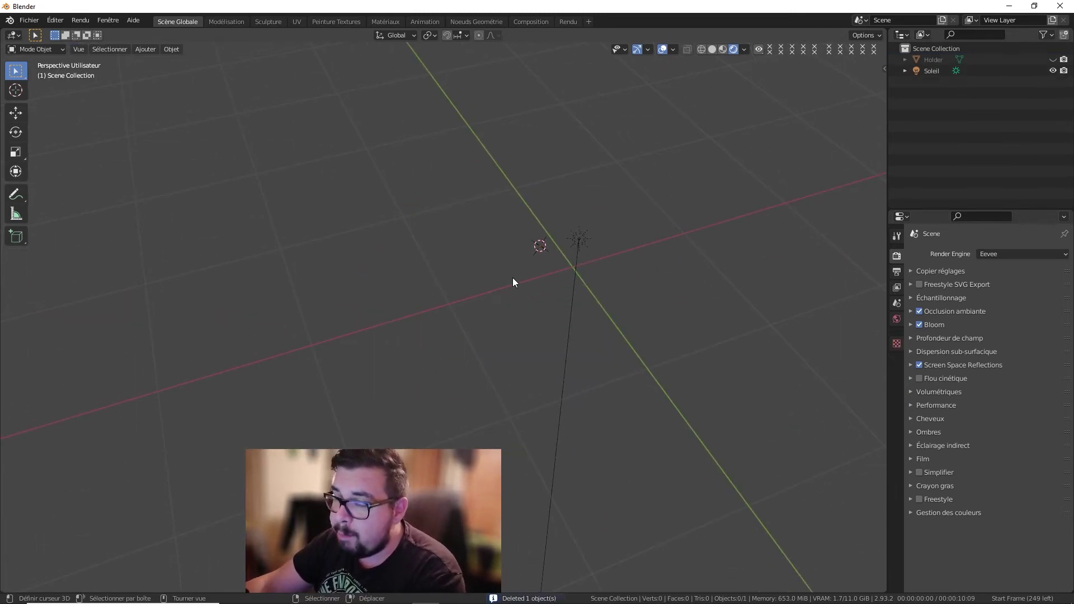
# Step: Search the add-on preferences for "f2", expand the Mesh: F2 add-on's details, and close the preferences
pyautogui.click(29, 20)
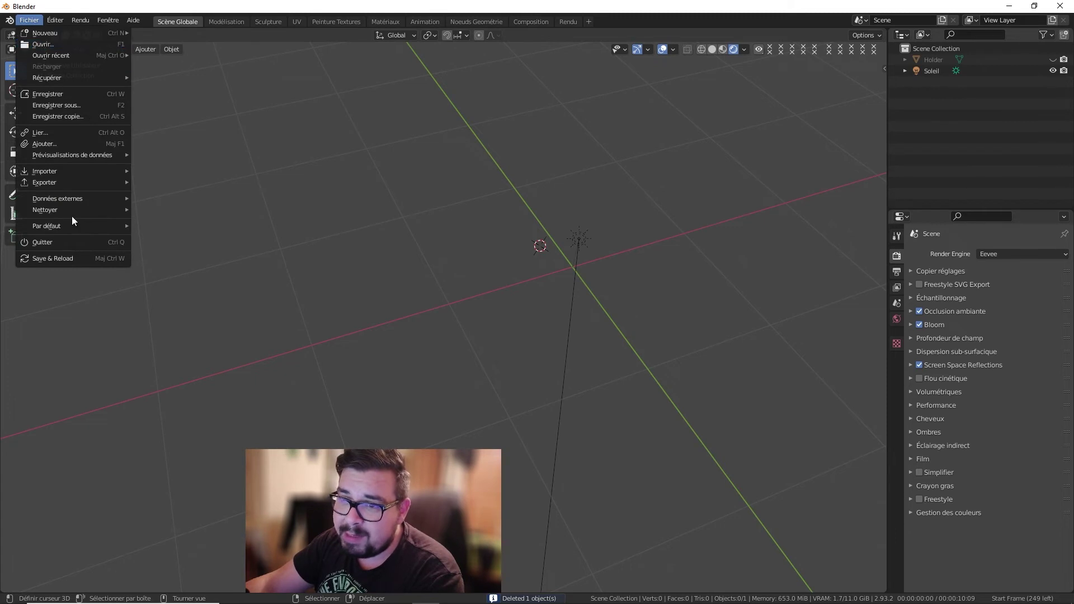
pyautogui.moveTo(74, 224)
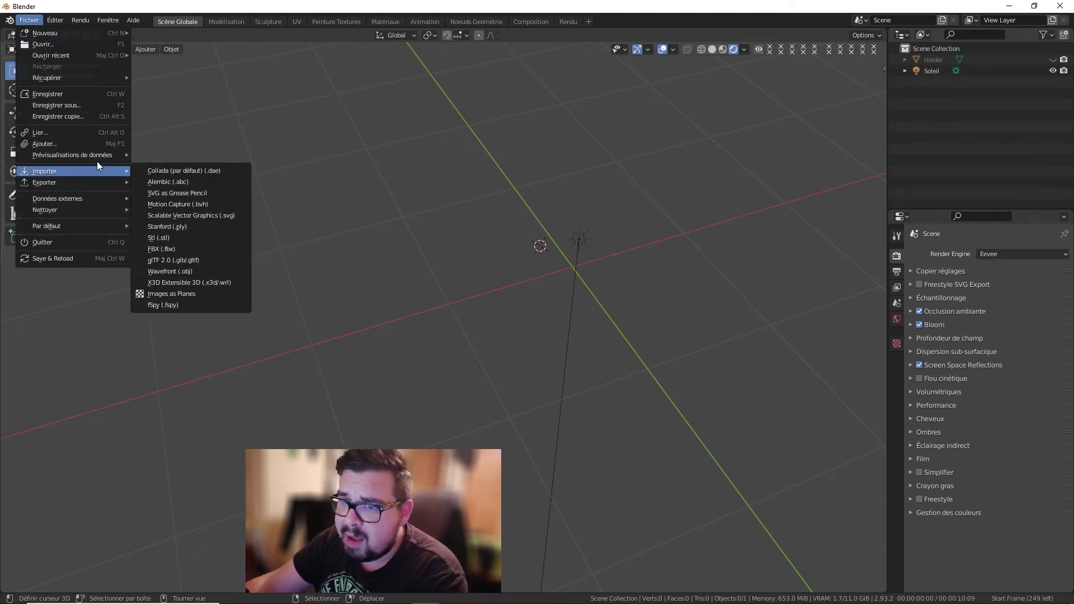
pyautogui.moveTo(56, 19)
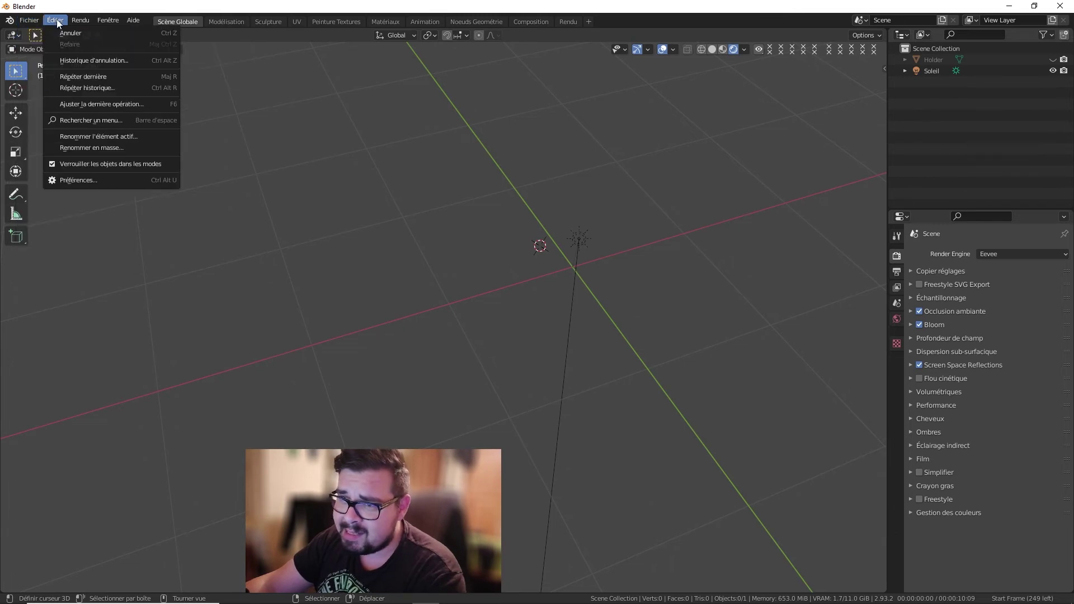
pyautogui.click(100, 180)
pyautogui.click(328, 40)
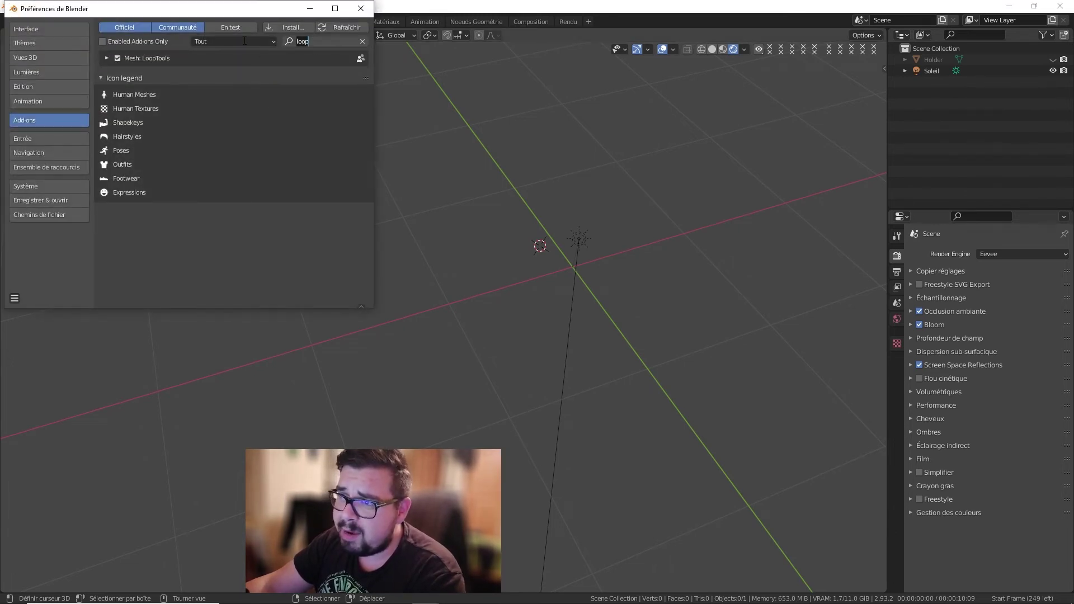
pyautogui.press('BackSpace')
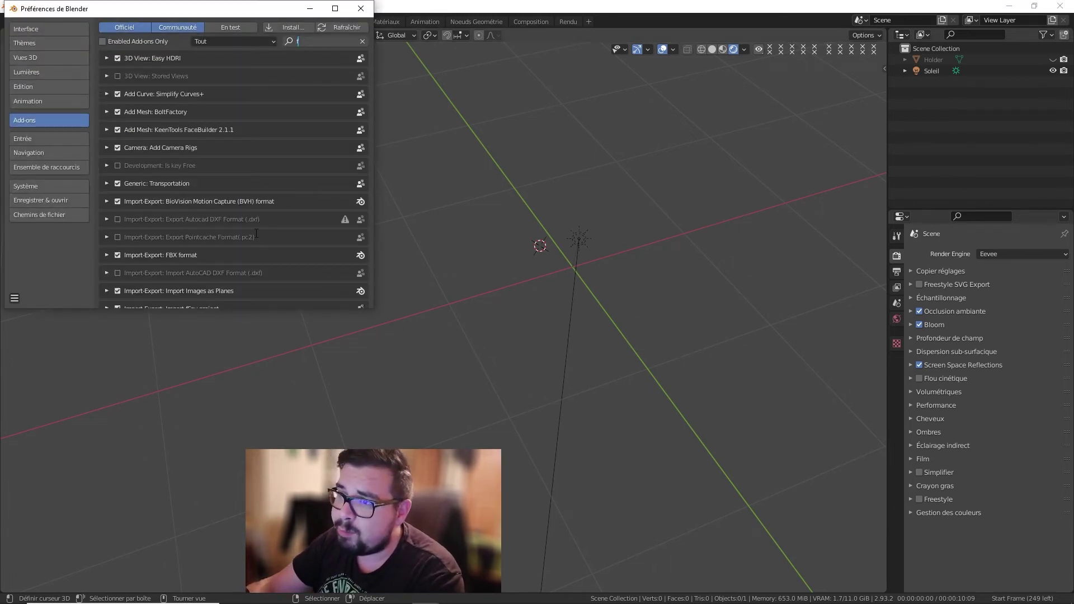
pyautogui.write('f2')
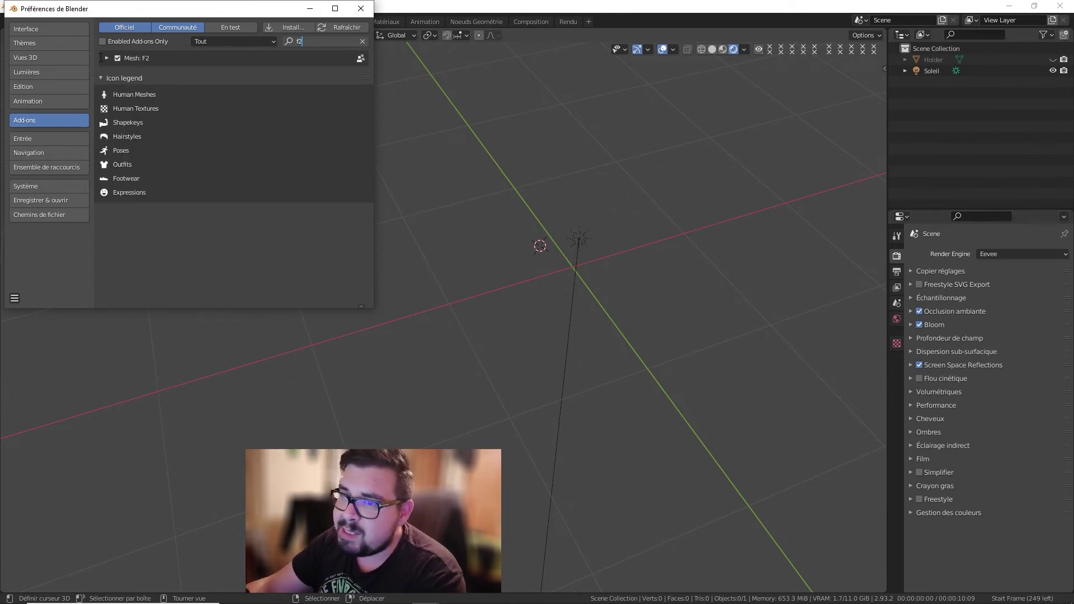
pyautogui.click(106, 57)
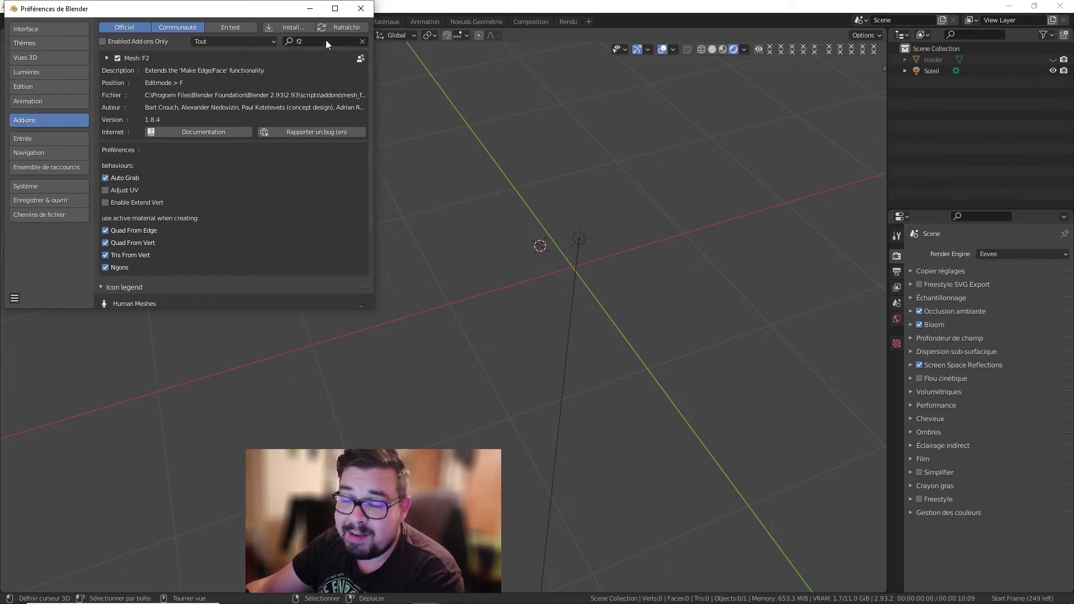
pyautogui.click(360, 13)
# Step: Reset the 3D cursor to the world origin and add a 2 m plane there
pyautogui.moveTo(494, 152); pyautogui.dragTo(587, 220, button='middle')
pyautogui.hotkey('shift', 'c')
pyautogui.moveTo(525, 243); pyautogui.dragTo(498, 311, button='middle')
pyautogui.hotkey('shift', 'a')
pyautogui.moveTo(473, 299)
pyautogui.click(553, 298)
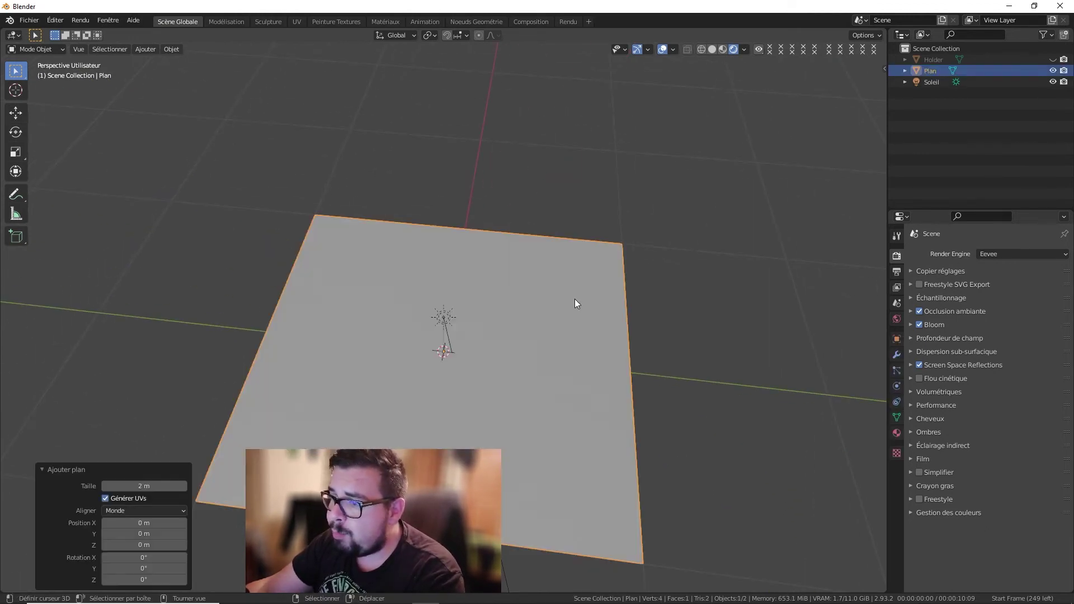
# Step: Move the plane object 2 m along the global Y axis
pyautogui.press('Tab')
pyautogui.press('Tab')
pyautogui.press('g')
pyautogui.press('y')
pyautogui.press('2')
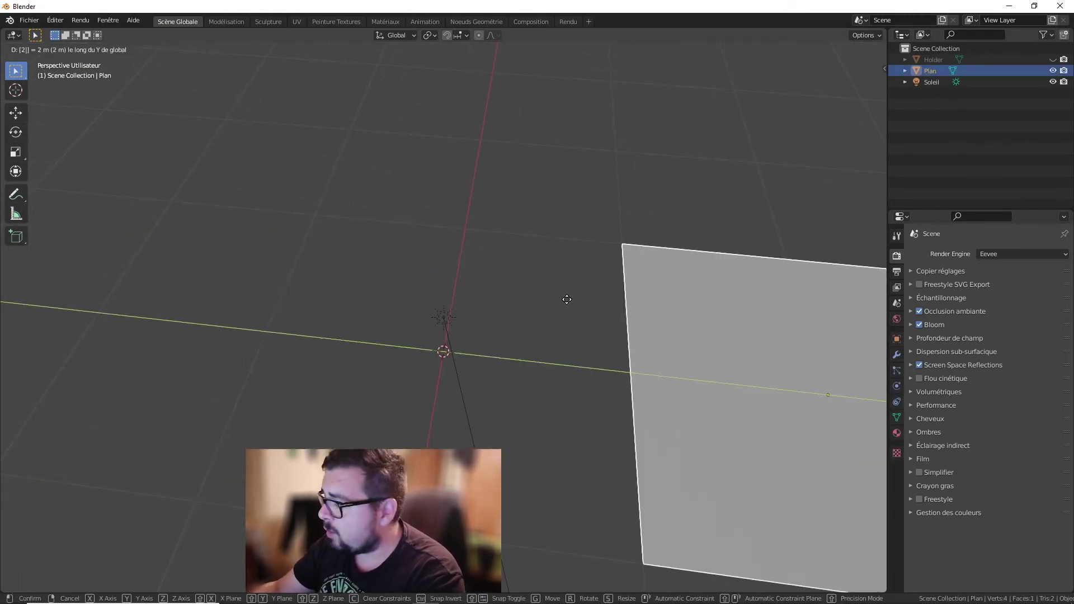
pyautogui.press('Return')
# Step: In the plane's Edit Mode, add a second 2 m plane and move it -2 m along Y
pyautogui.hotkey('shift', 'a')
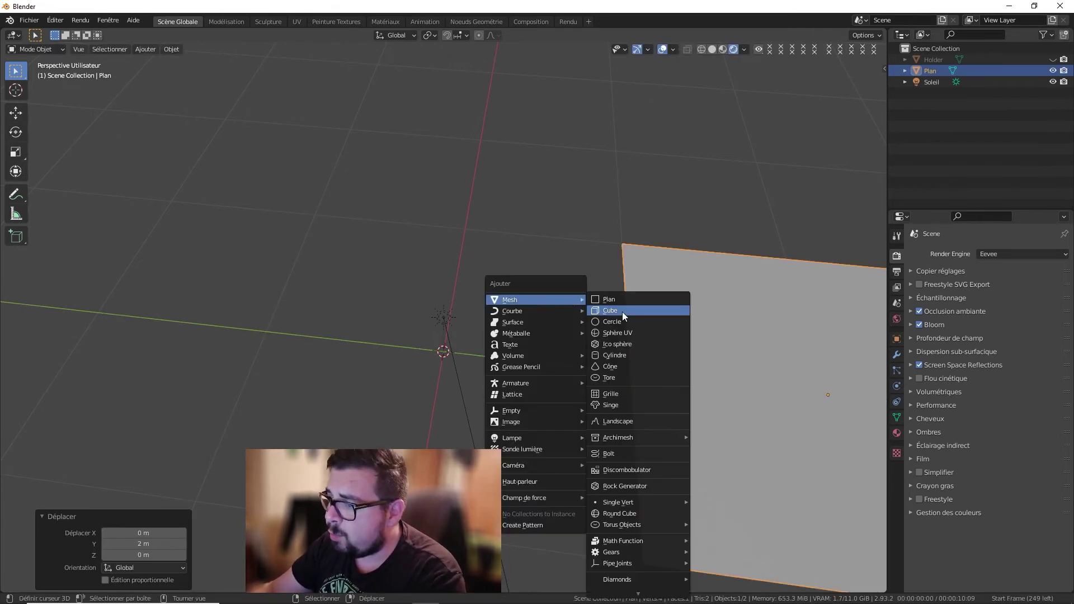
pyautogui.press('Tab')
pyautogui.hotkey('shift', 'a')
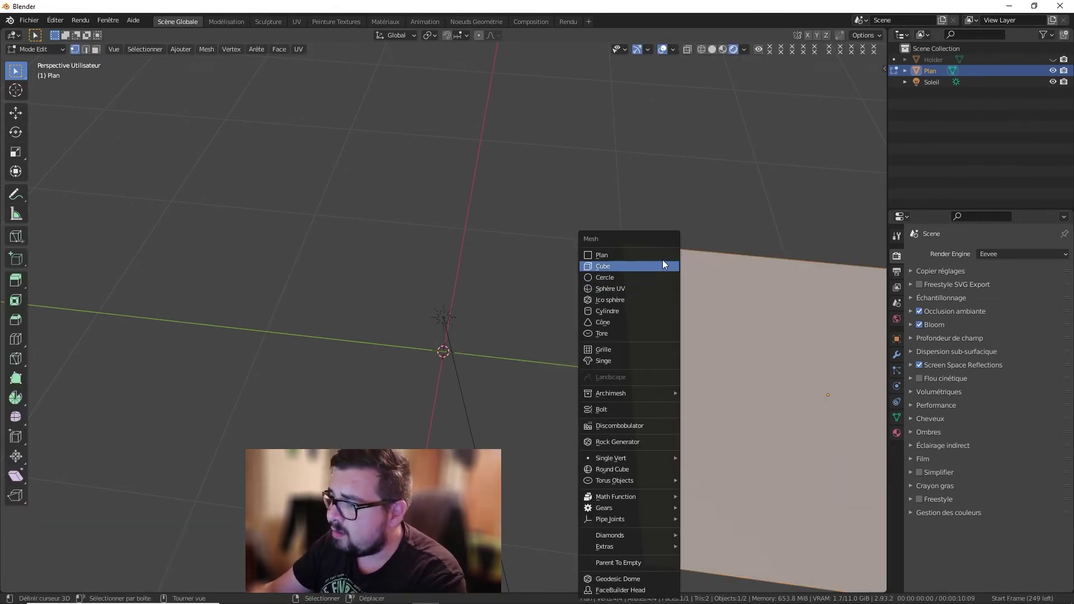
pyautogui.click(663, 259)
pyautogui.press('g')
pyautogui.press('y')
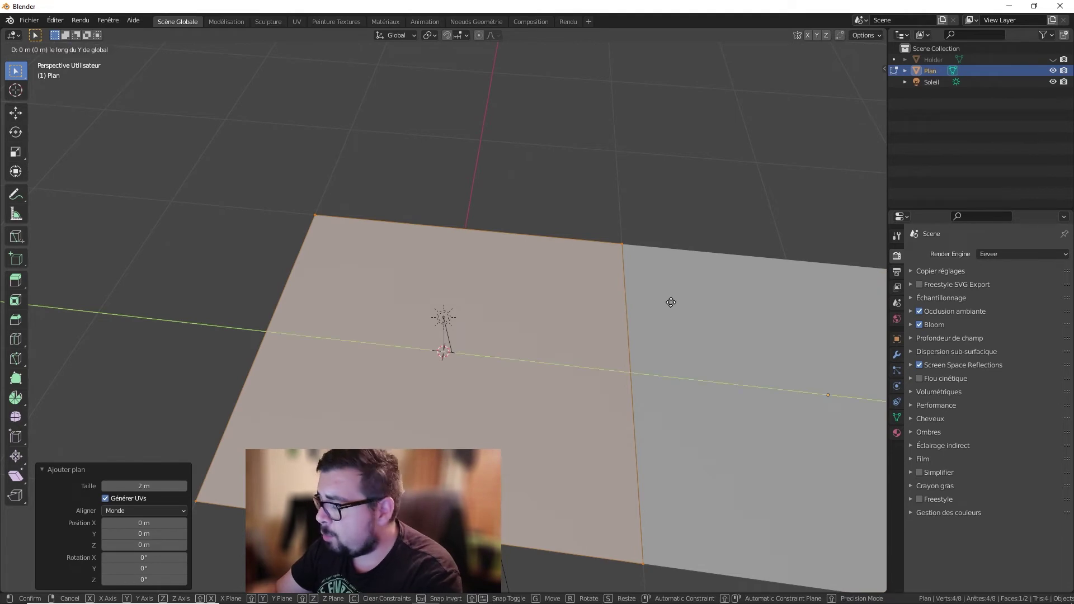
pyautogui.press('2')
pyautogui.press('-')
pyautogui.press('Return')
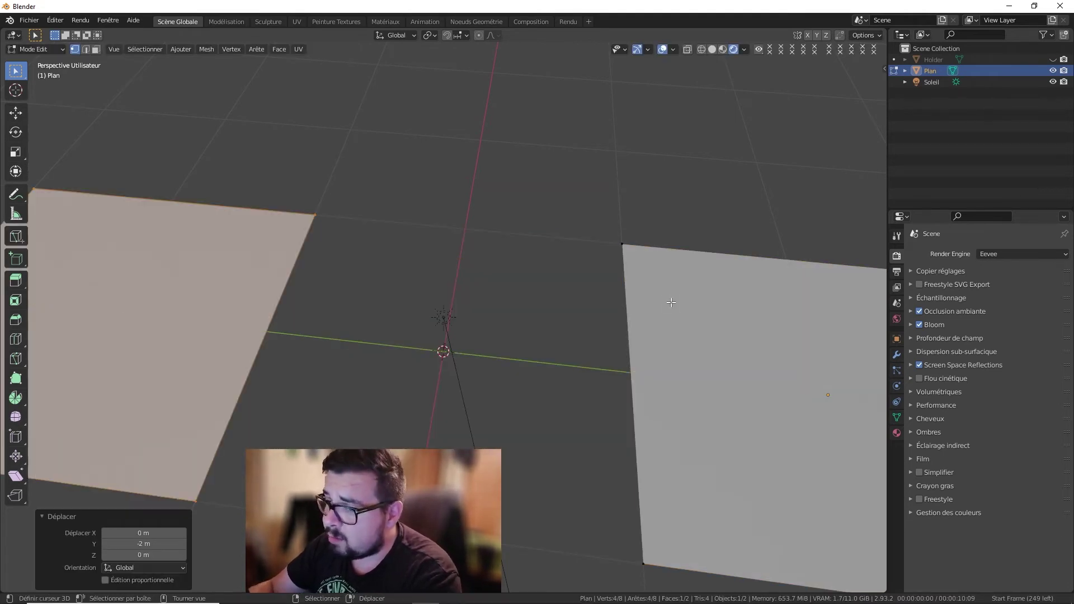
# Step: Select the facing edges of the two planes in edge selection mode and fill the gap between them with a face
pyautogui.moveTo(423, 222); pyautogui.dragTo(246, 252, button='middle')
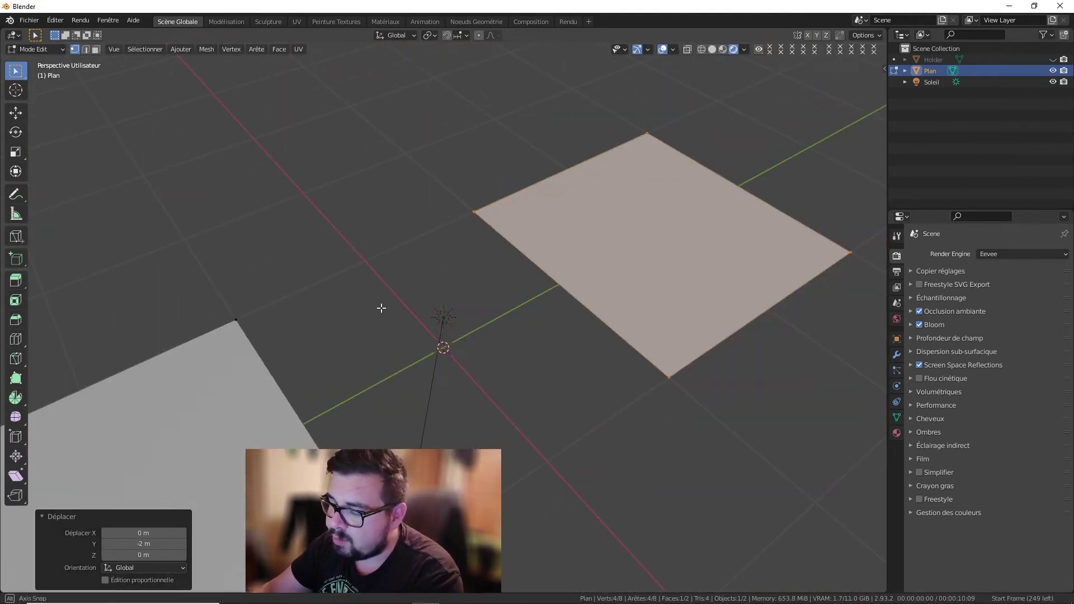
pyautogui.moveTo(381, 307); pyautogui.dragTo(308, 305, button='middle')
pyautogui.keyDown('shift'); pyautogui.moveTo(518, 329); pyautogui.dragTo(397, 292, button='middle'); pyautogui.keyUp('shift')
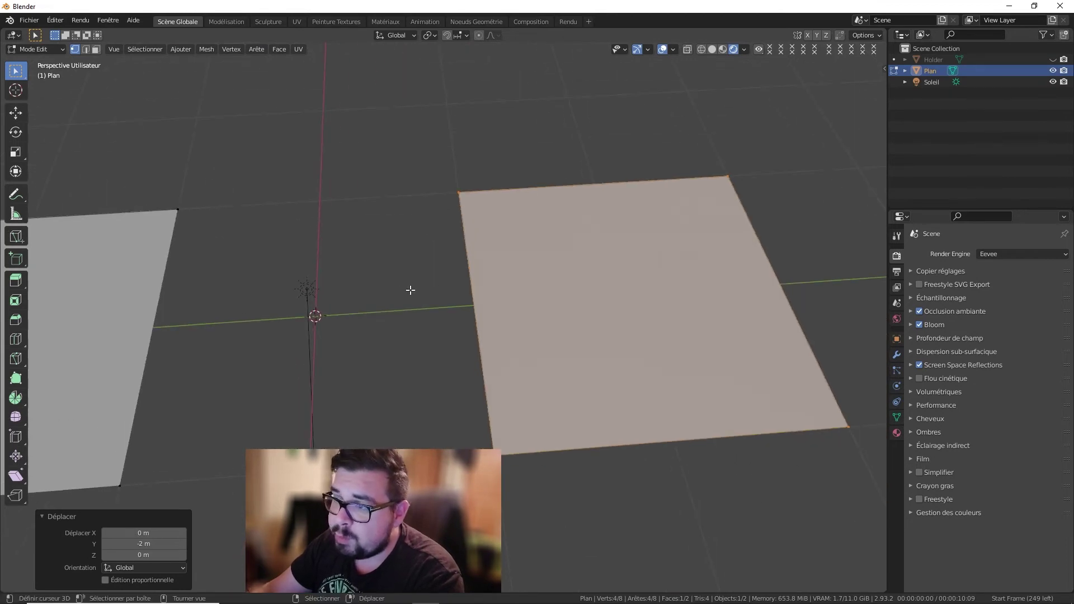
pyautogui.scroll(1, 411, 290)
pyautogui.scroll(-1, 411, 290)
pyautogui.click(86, 49)
pyautogui.rightClick(163, 287)
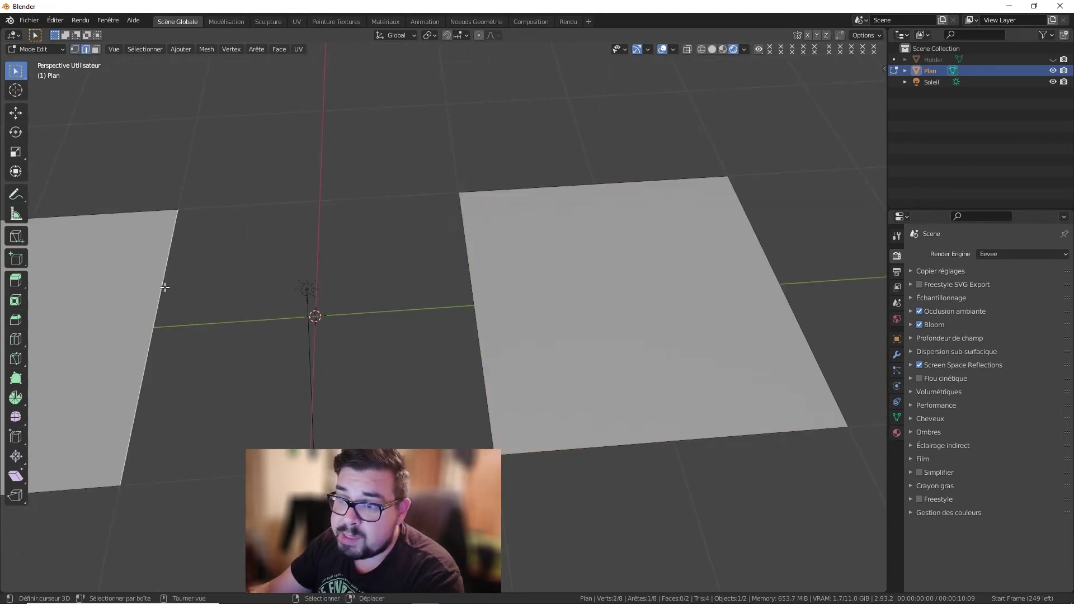
pyautogui.keyDown('shift'); pyautogui.rightClick(490, 295); pyautogui.keyUp('shift')
pyautogui.press('f')
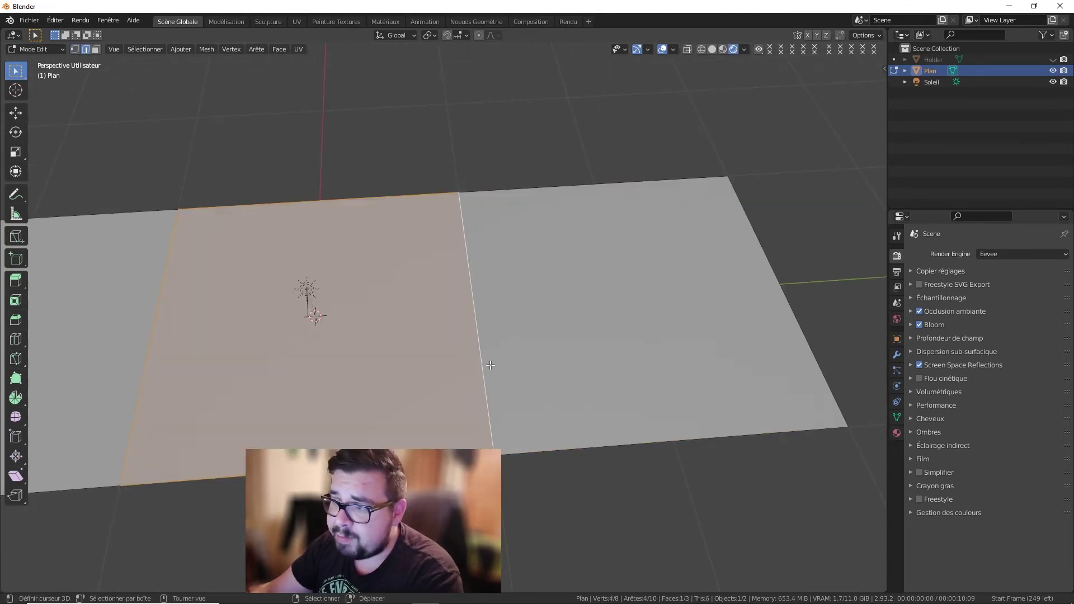
# Step: Add a centred loop cut running lengthwise through all three sections of the strip
pyautogui.moveTo(393, 382); pyautogui.dragTo(539, 257, button='middle')
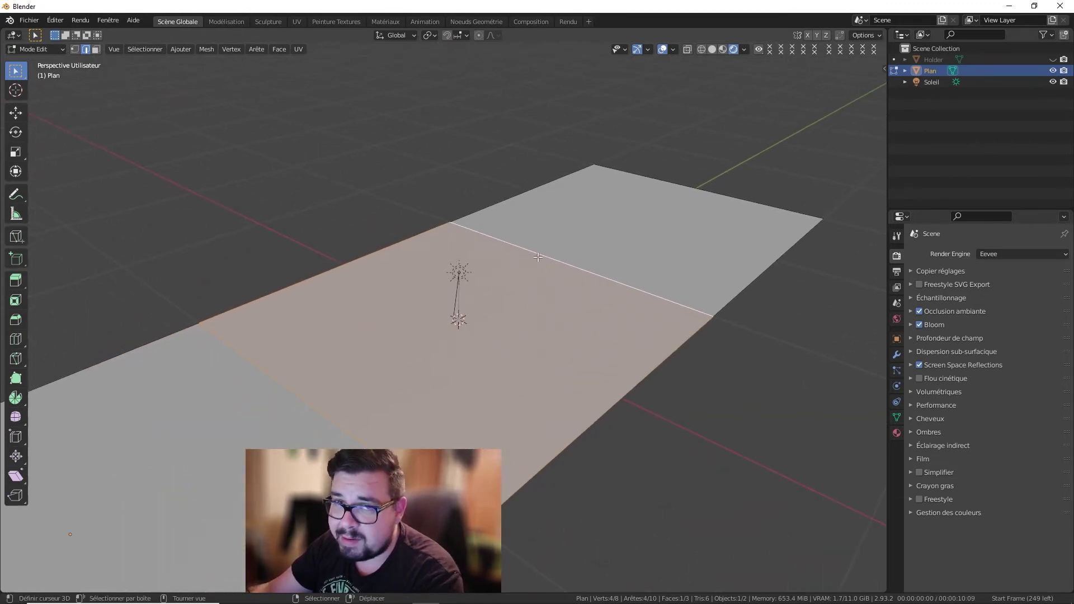
pyautogui.press('Tab')
pyautogui.scroll(1, 595, 280)
pyautogui.moveTo(604, 308); pyautogui.dragTo(652, 313, button='middle')
pyautogui.press('Tab')
pyautogui.scroll(-3, 590, 301)
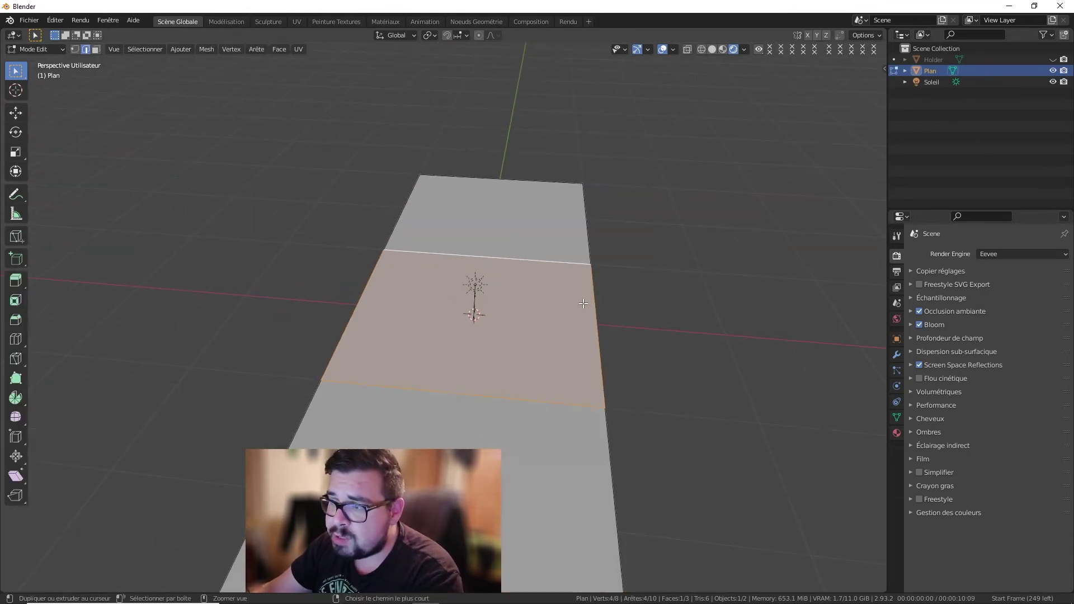
pyautogui.hotkey('ctrl', 'r')
pyautogui.click(516, 192)
pyautogui.rightClick(513, 192)
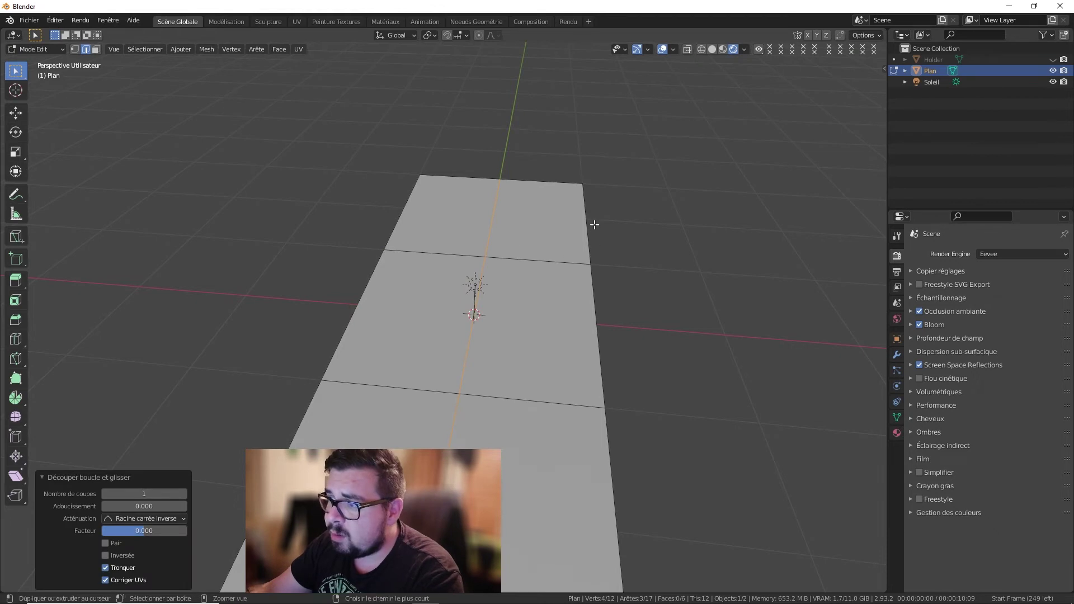
# Step: In top view, add a centred crosswise loop cut to each of the strip's three sections
pyautogui.scroll(-3, 582, 268)
pyautogui.moveTo(576, 288); pyautogui.dragTo(561, 348, button='middle')
pyautogui.press('KP_7')
pyautogui.hotkey('ctrl', 'r')
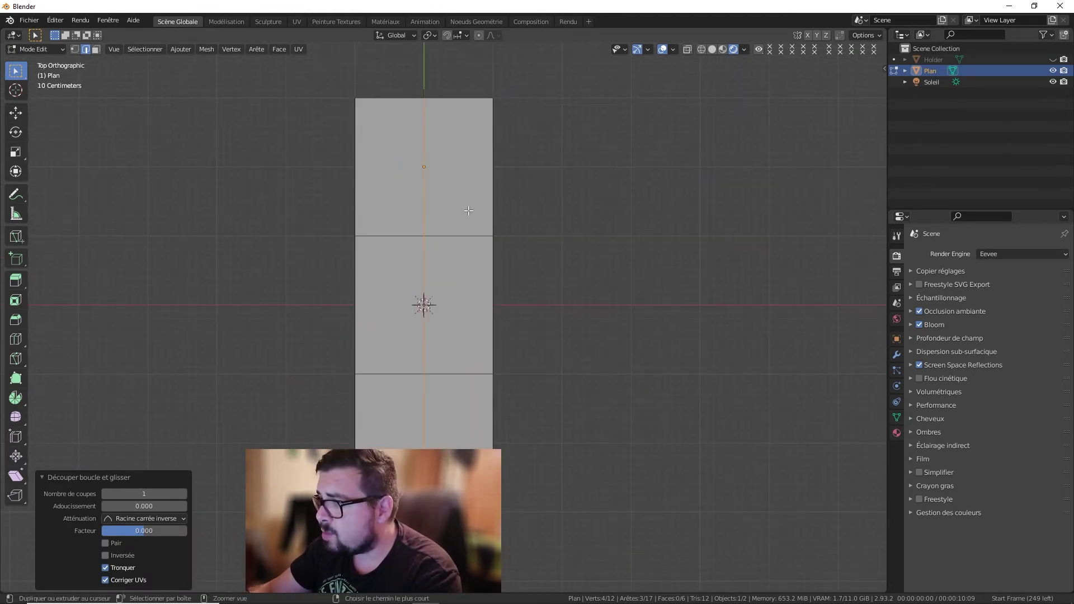
pyautogui.click(494, 164)
pyautogui.rightClick(494, 163)
pyautogui.hotkey('ctrl', 'r')
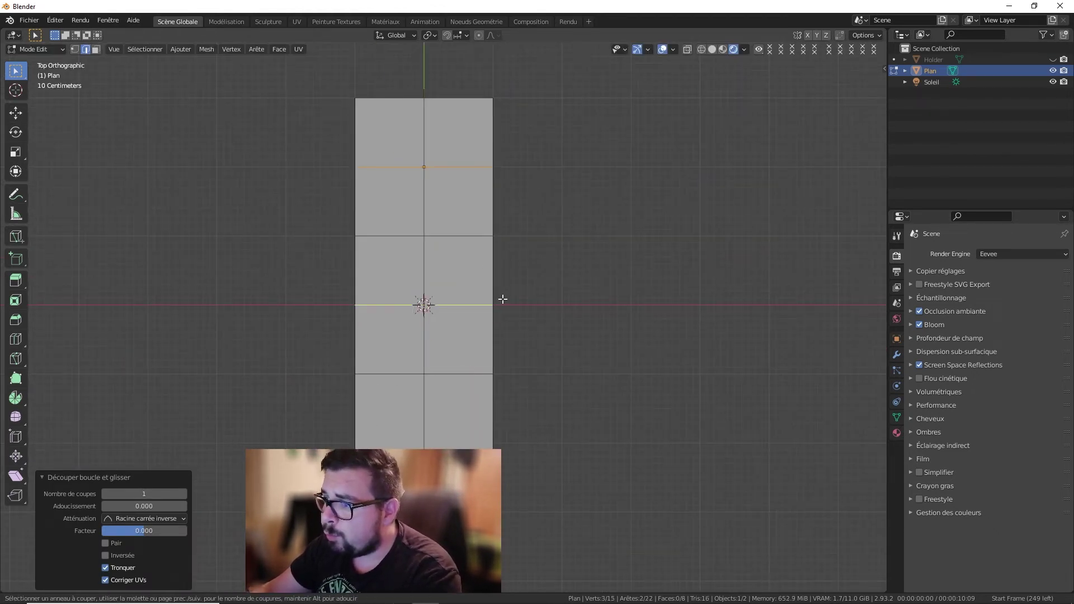
pyautogui.click(502, 299)
pyautogui.rightClick(503, 298)
pyautogui.hotkey('ctrl', 'r')
pyautogui.click(497, 456)
pyautogui.rightClick(496, 455)
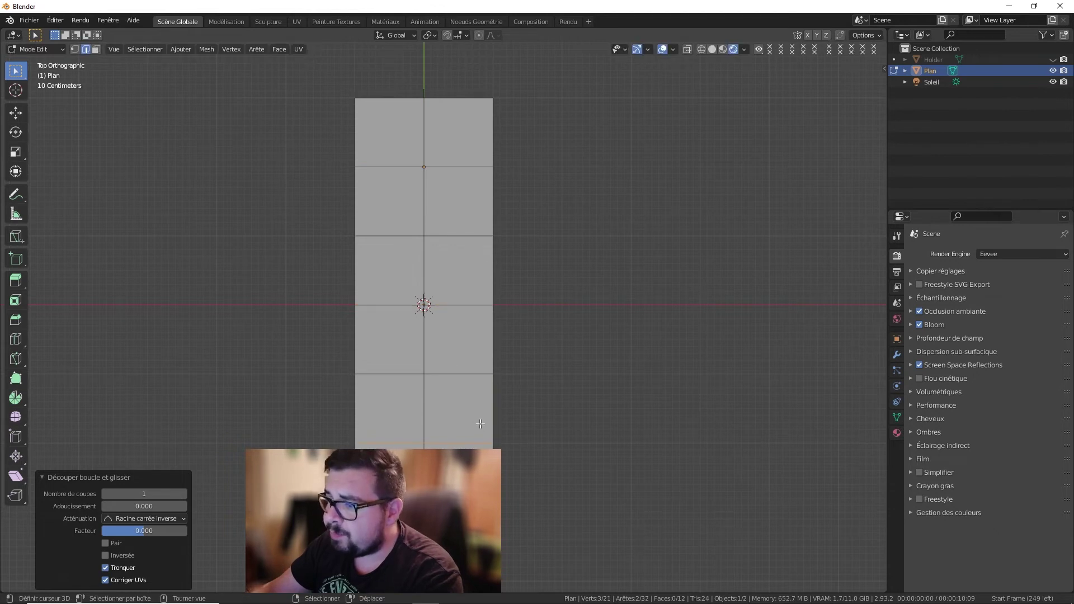
# Step: In face selection mode, select all of the strip's faces and delete only the faces, keeping the edge grid
pyautogui.click(98, 51)
pyautogui.rightClick(460, 473)
pyautogui.rightClick(465, 401)
pyautogui.press('a')
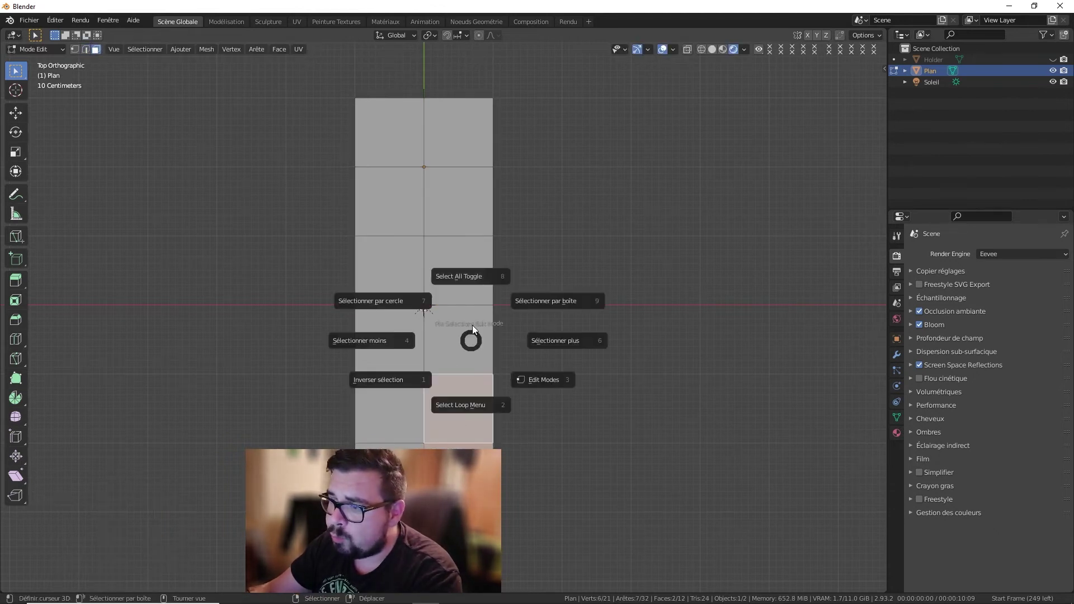
pyautogui.click(474, 290)
pyautogui.press('a')
pyautogui.click(474, 263)
pyautogui.press('x')
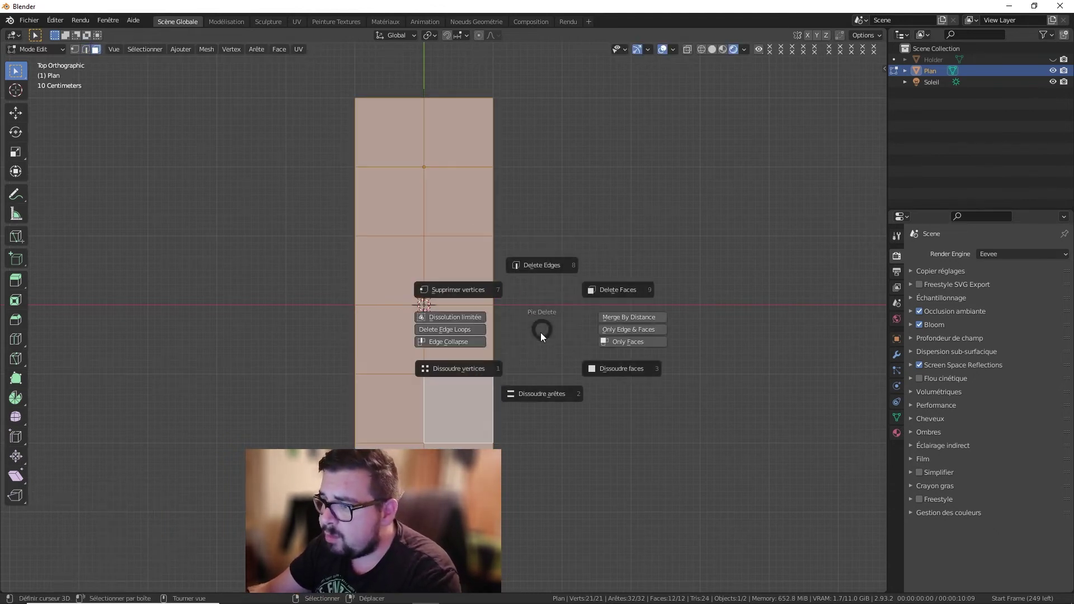
pyautogui.click(630, 341)
# Step: In edge selection mode, start from the half-width end edge and use F2 to fill five successive faces along the left column of the grid
pyautogui.moveTo(629, 340); pyautogui.dragTo(152, 69, button='middle')
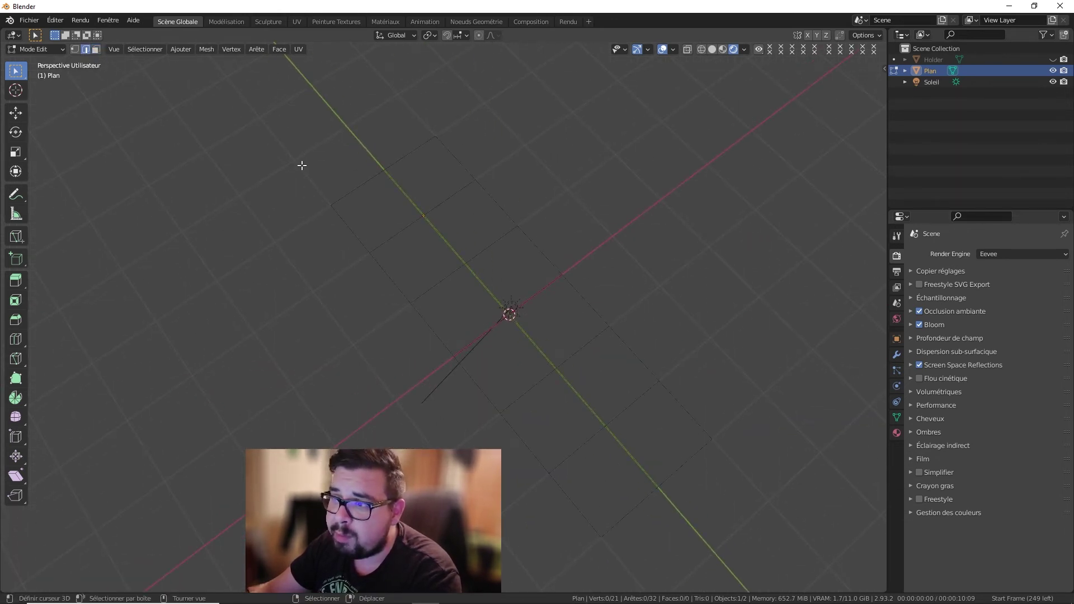
pyautogui.scroll(2, 321, 178)
pyautogui.click(300, 145)
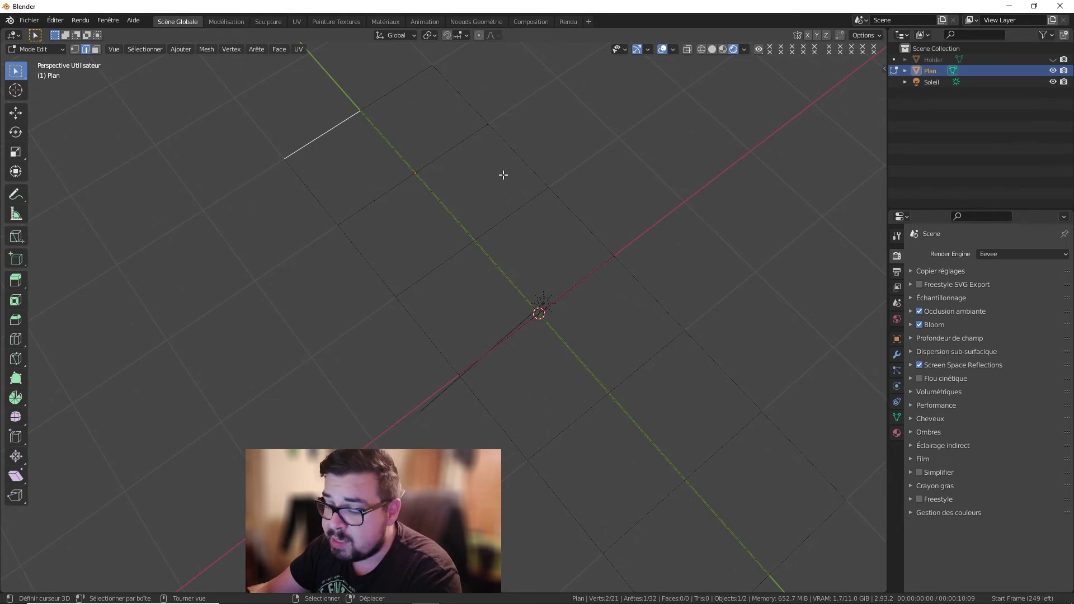
pyautogui.press('f')
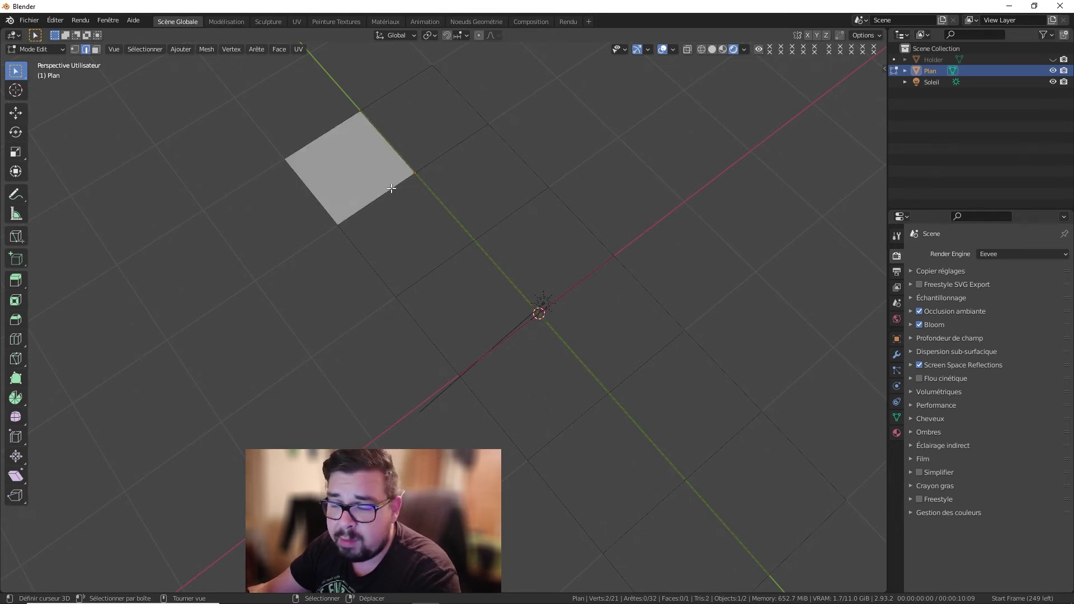
pyautogui.press('f')
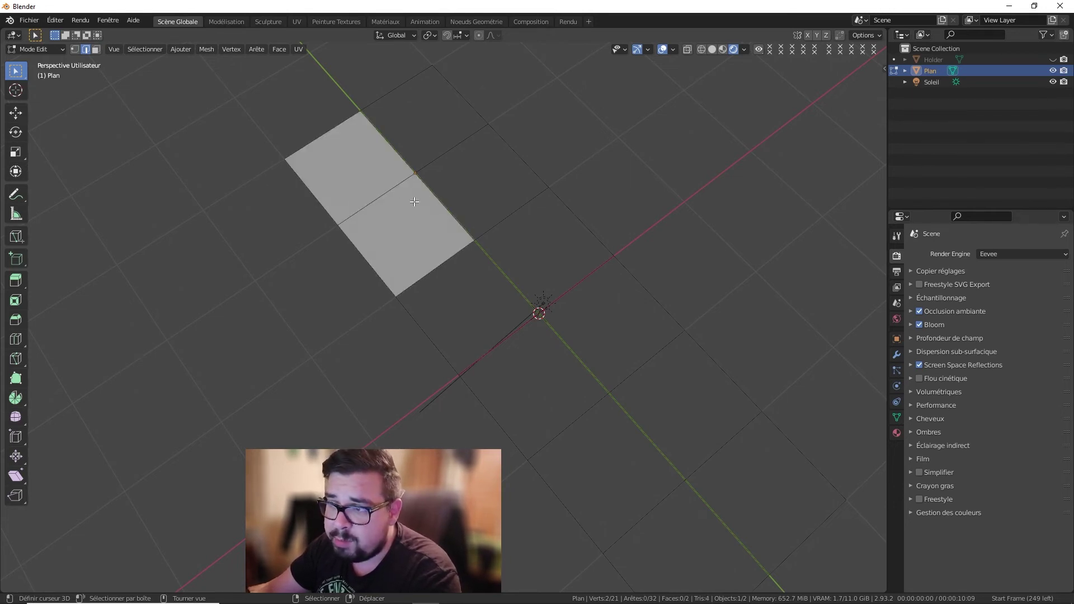
pyautogui.click(456, 253)
pyautogui.press('f')
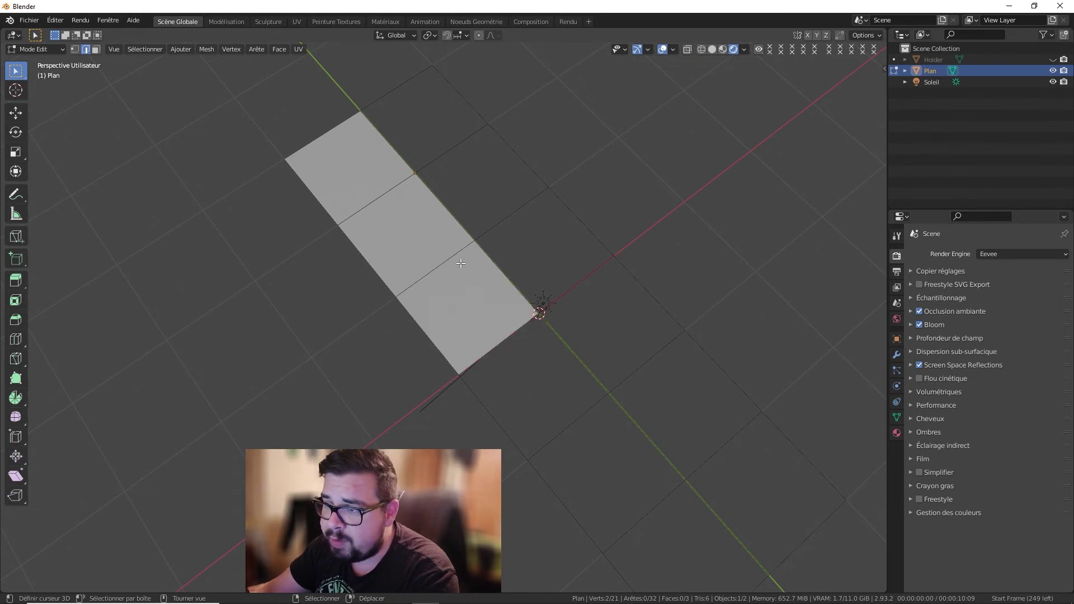
pyautogui.click(508, 329)
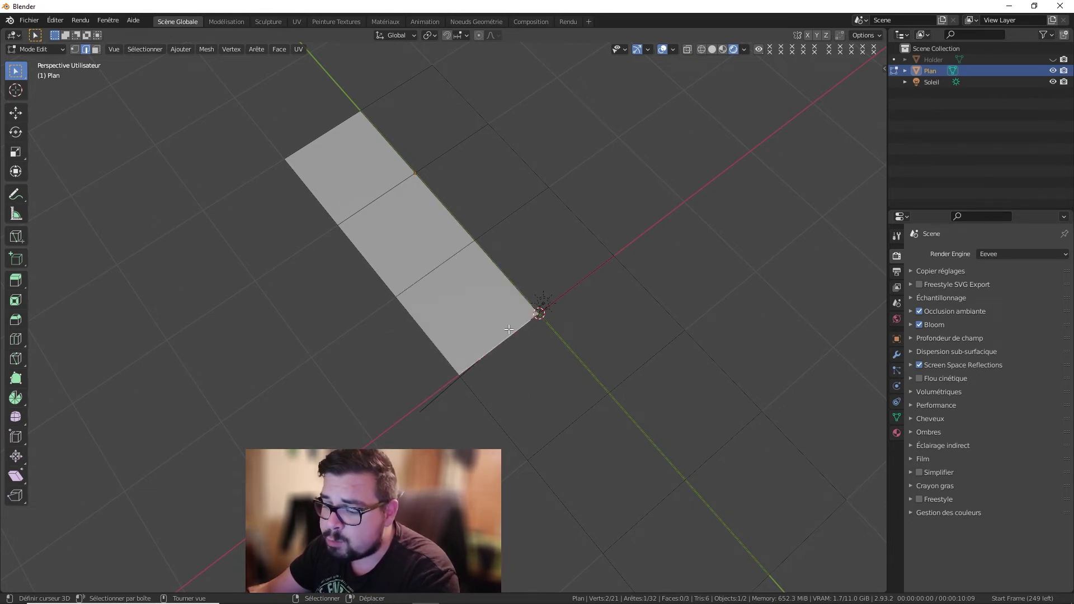
pyautogui.press('f')
pyautogui.click(594, 423)
pyautogui.press('f')
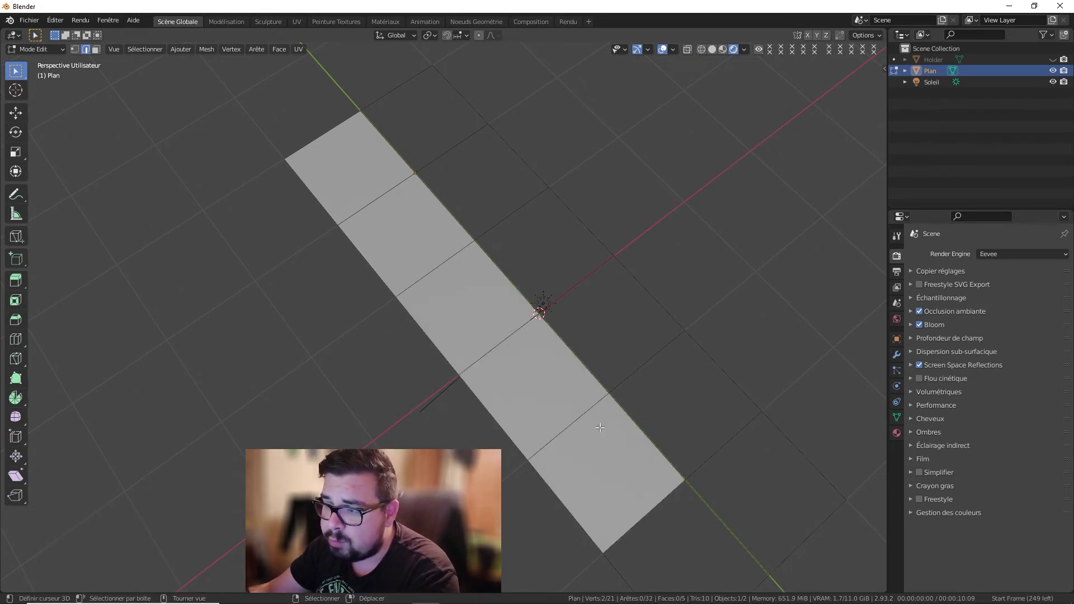
pyautogui.rightClick(639, 488)
pyautogui.press('f')
pyautogui.hotkey('ctrl', 'z')
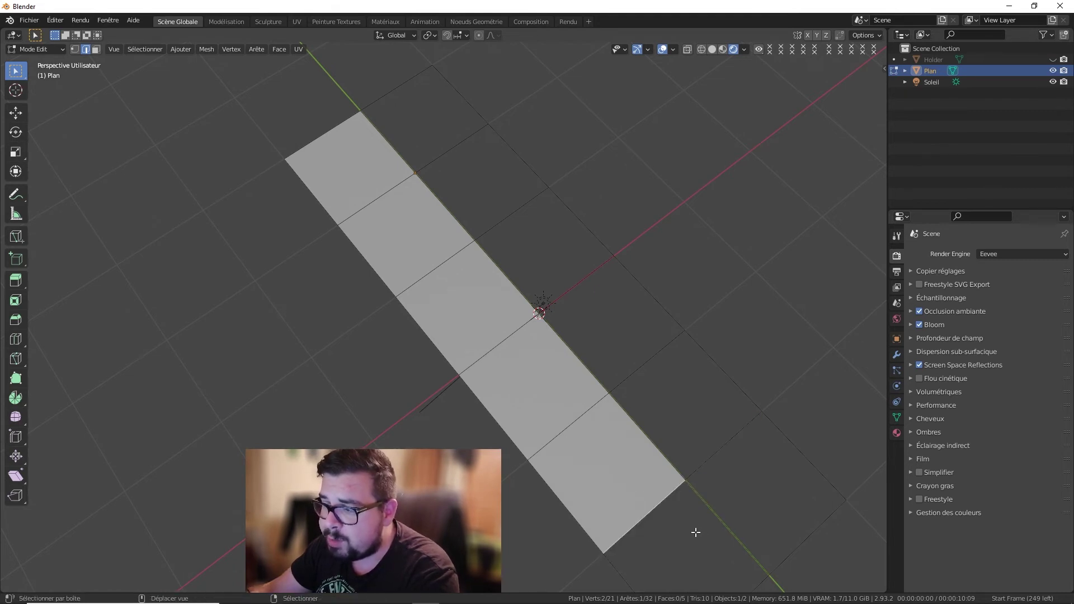
# Step: Select the edges surrounding the column's last open square and fill it with a face
pyautogui.keyDown('shift'); pyautogui.moveTo(695, 531); pyautogui.dragTo(693, 400, button='middle'); pyautogui.keyUp('shift')
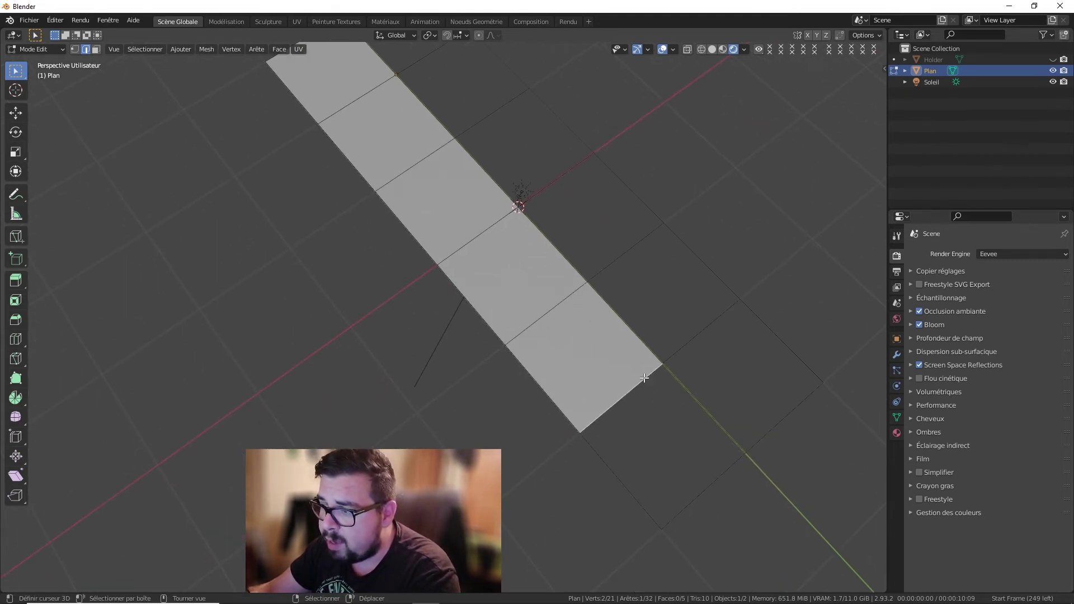
pyautogui.keyDown('shift'); pyautogui.rightClick(684, 390); pyautogui.keyUp('shift')
pyautogui.keyDown('shift'); pyautogui.rightClick(727, 490); pyautogui.keyUp('shift')
pyautogui.keyDown('shift'); pyautogui.rightClick(634, 490); pyautogui.keyUp('shift')
pyautogui.keyDown('shift'); pyautogui.rightClick(612, 397); pyautogui.keyUp('shift')
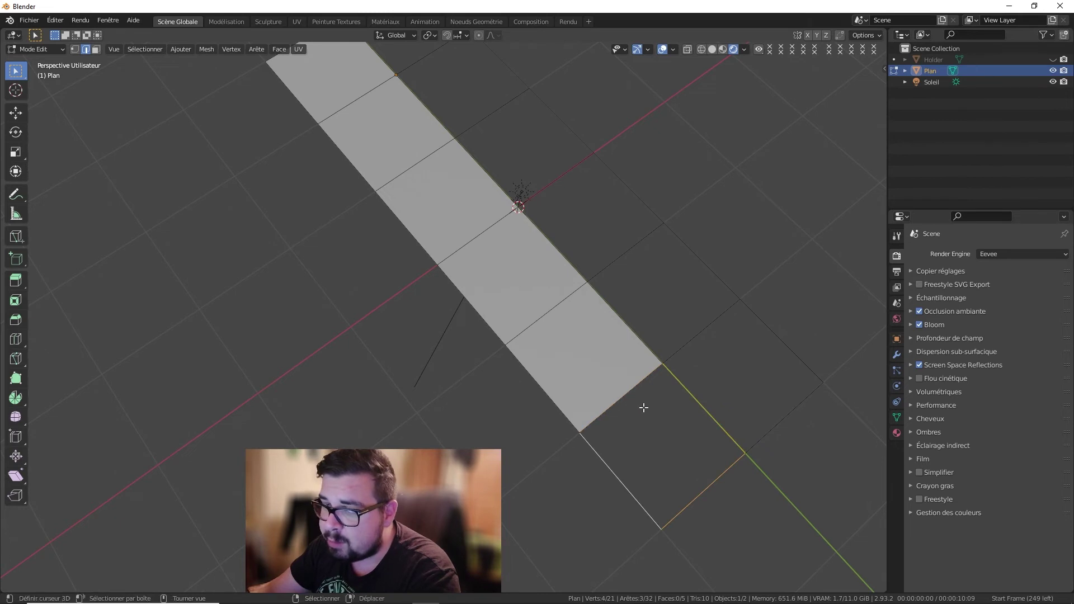
pyautogui.press('f')
pyautogui.moveTo(676, 374); pyautogui.dragTo(664, 456, button='middle')
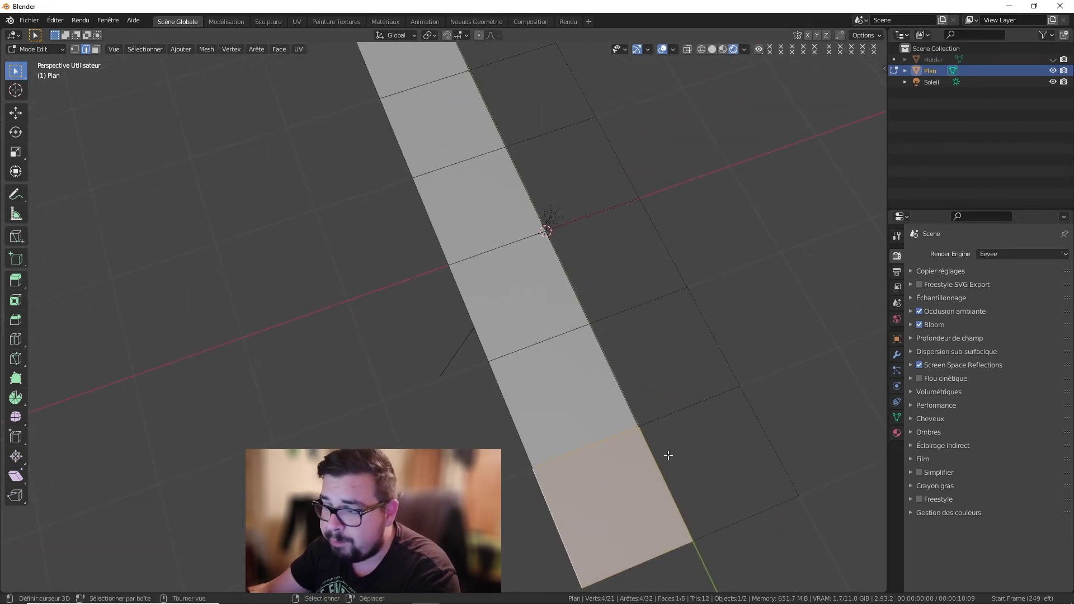
# Step: Clear the plane and the sun light from the scene and add a 2 m mesh cube at the origin
pyautogui.hotkey('alt', 'a')
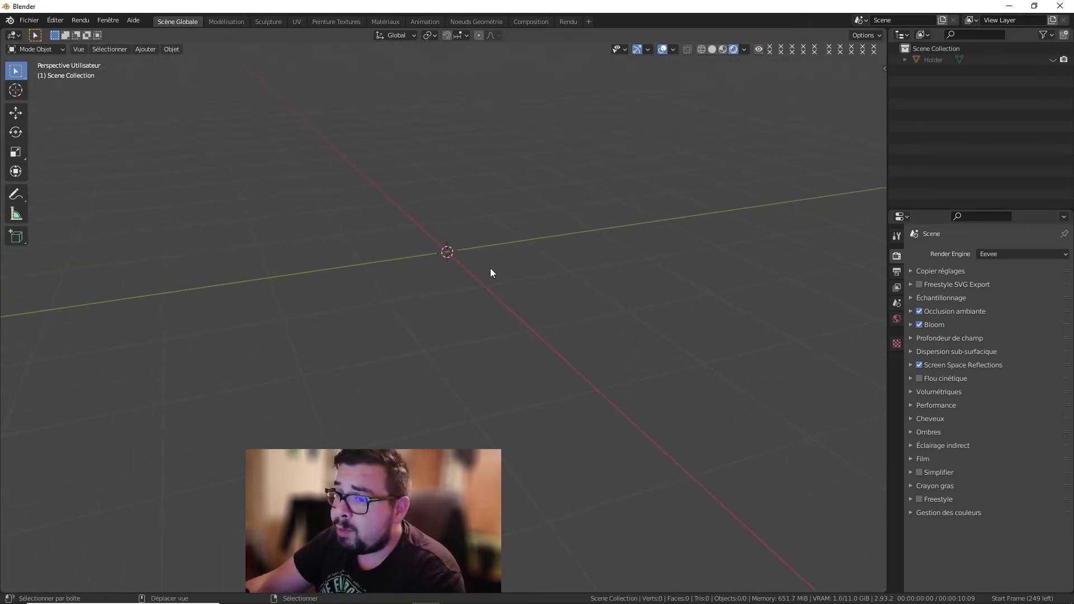
pyautogui.keyDown('shift'); pyautogui.moveTo(419, 216); pyautogui.dragTo(468, 257, button='middle'); pyautogui.keyUp('shift')
pyautogui.hotkey('shift', 'a')
pyautogui.moveTo(484, 304)
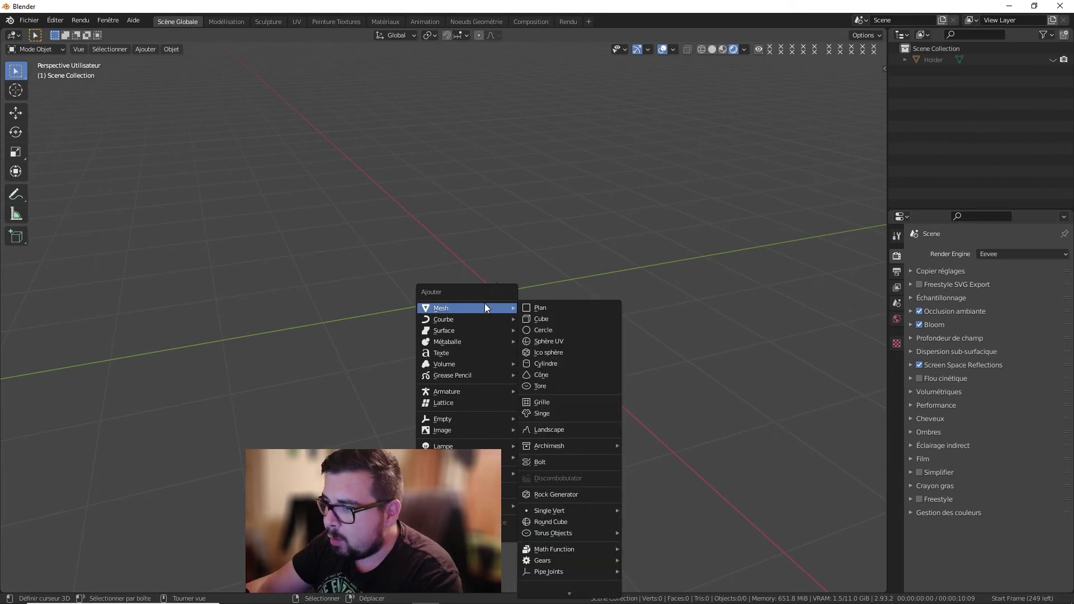
pyautogui.click(562, 318)
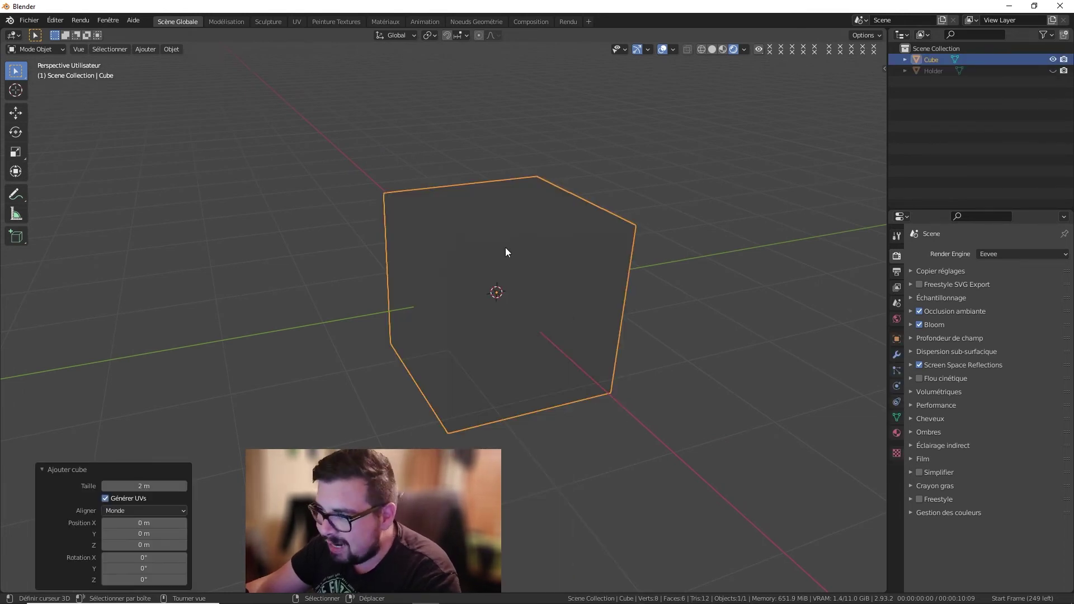
# Step: Switch the viewport to solid shading and move the cube 1 m up along Z
pyautogui.click(712, 49)
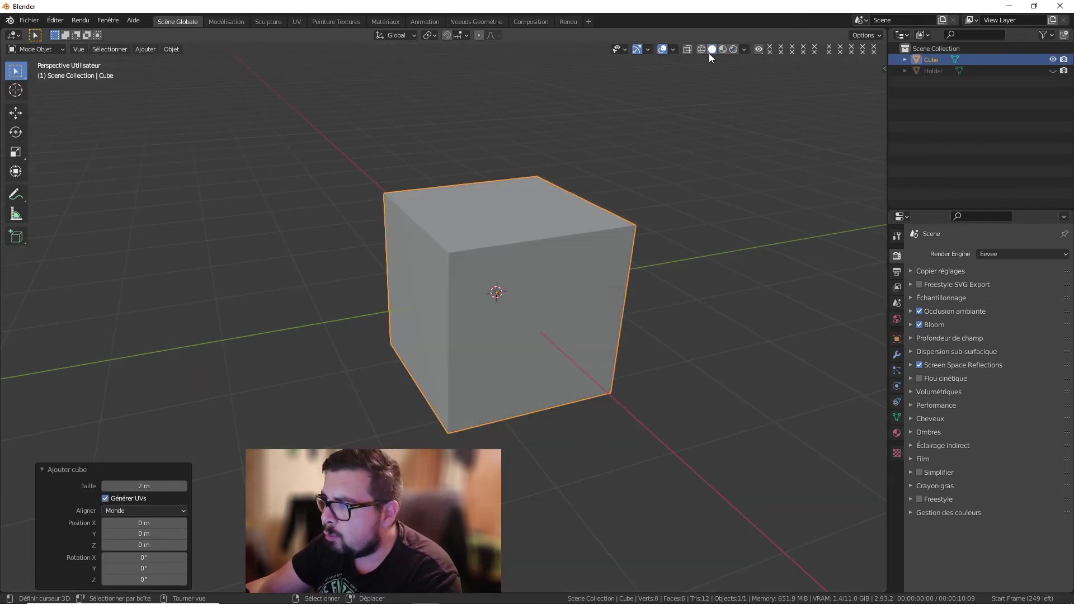
pyautogui.write('gz')
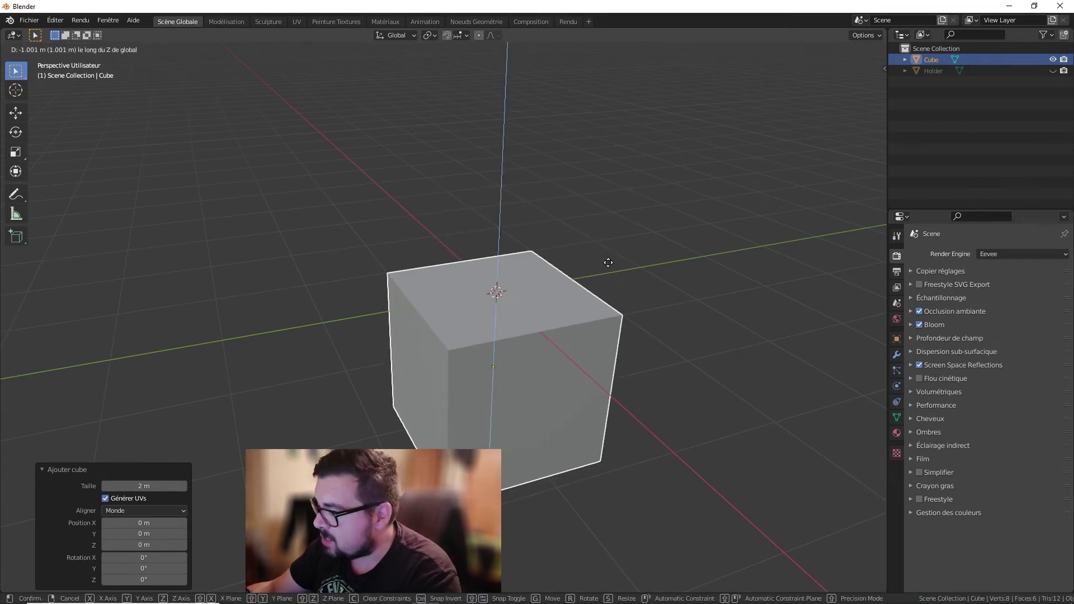
pyautogui.write('1')
pyautogui.press('Return')
pyautogui.keyDown('shift'); pyautogui.moveTo(440, 57); pyautogui.dragTo(443, 105, button='middle'); pyautogui.keyUp('shift')
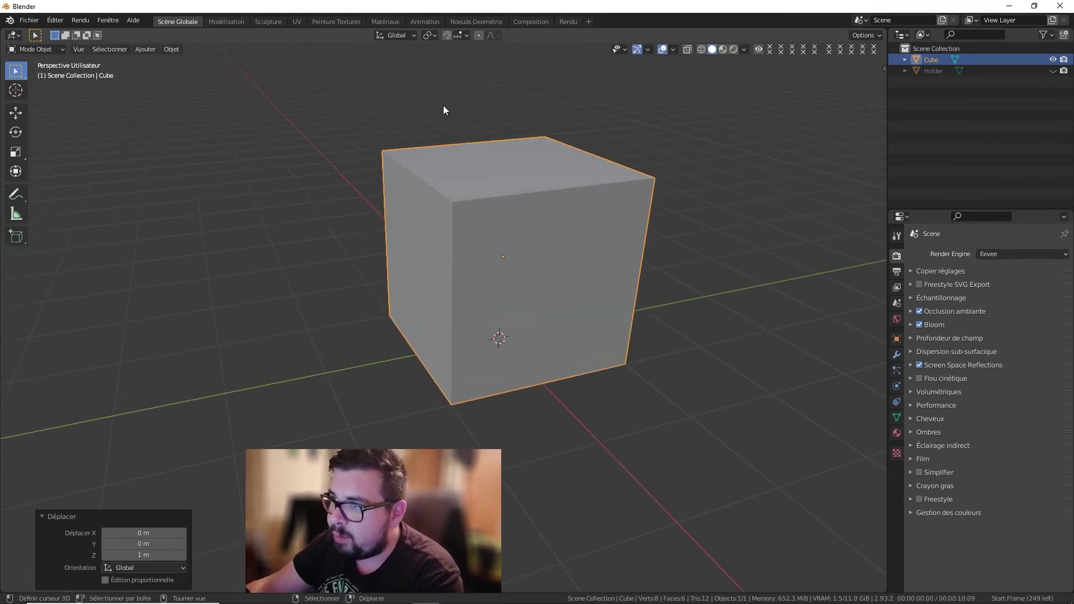
pyautogui.moveTo(567, 178); pyautogui.dragTo(663, 128, button='middle')
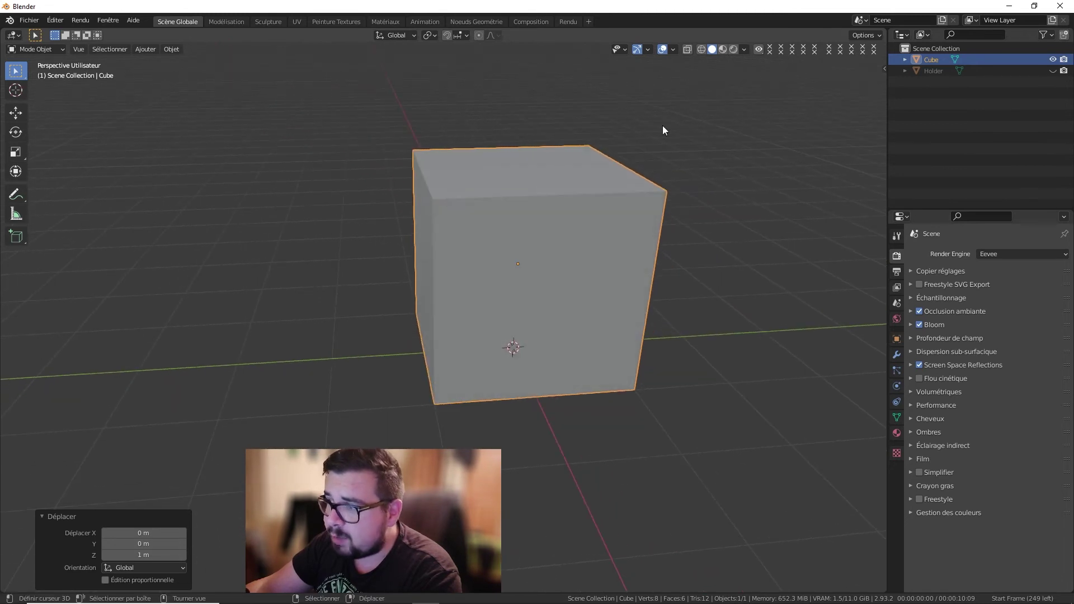
# Step: Set the object gizmos' orientation to Global in the viewport gizmo settings
pyautogui.click(647, 49)
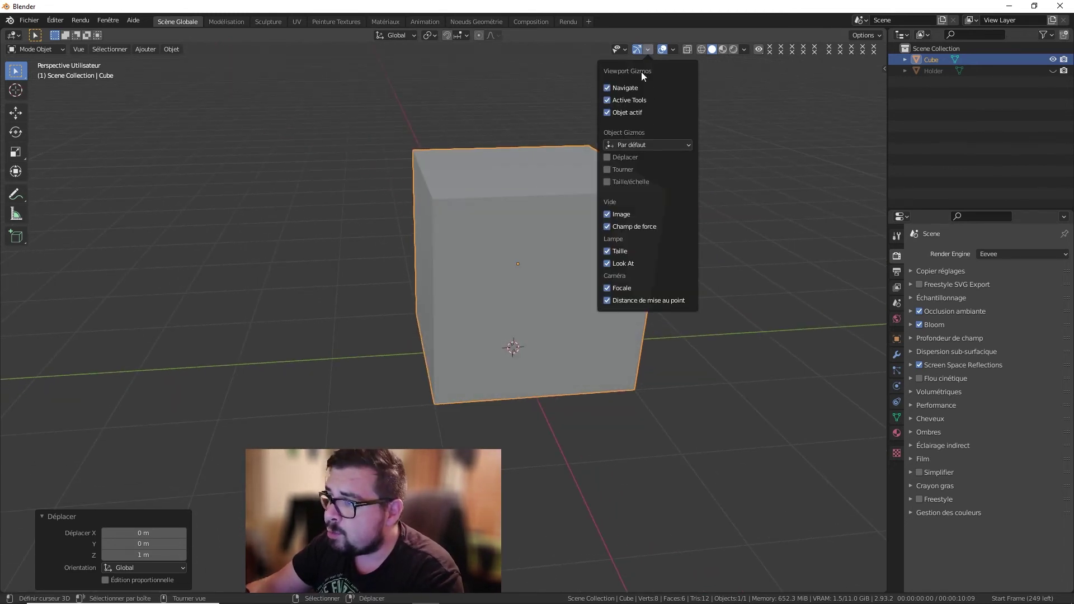
pyautogui.click(643, 48)
pyautogui.click(645, 49)
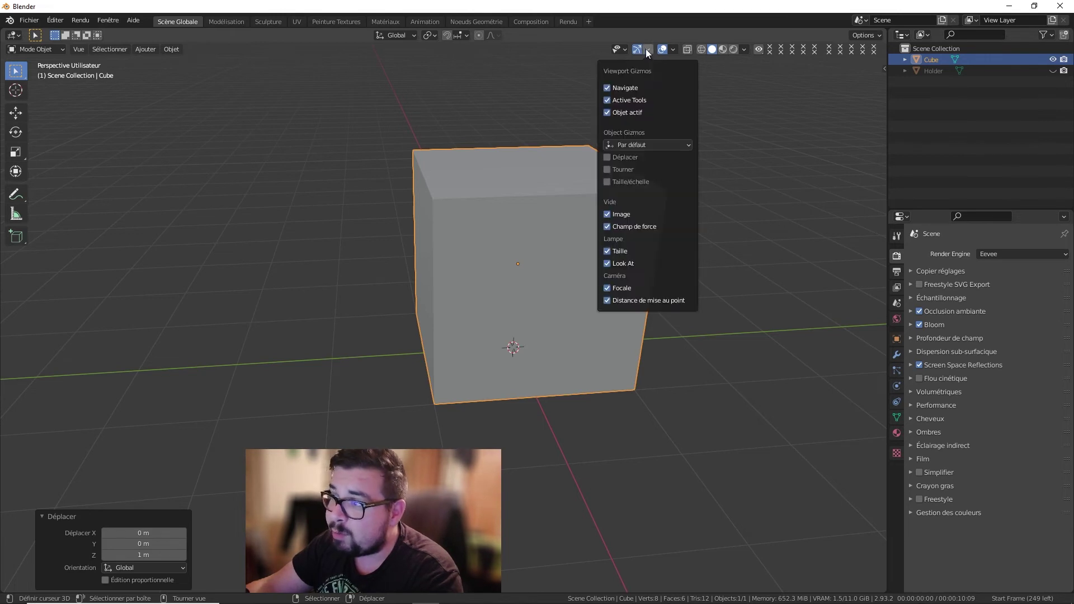
pyautogui.click(649, 144)
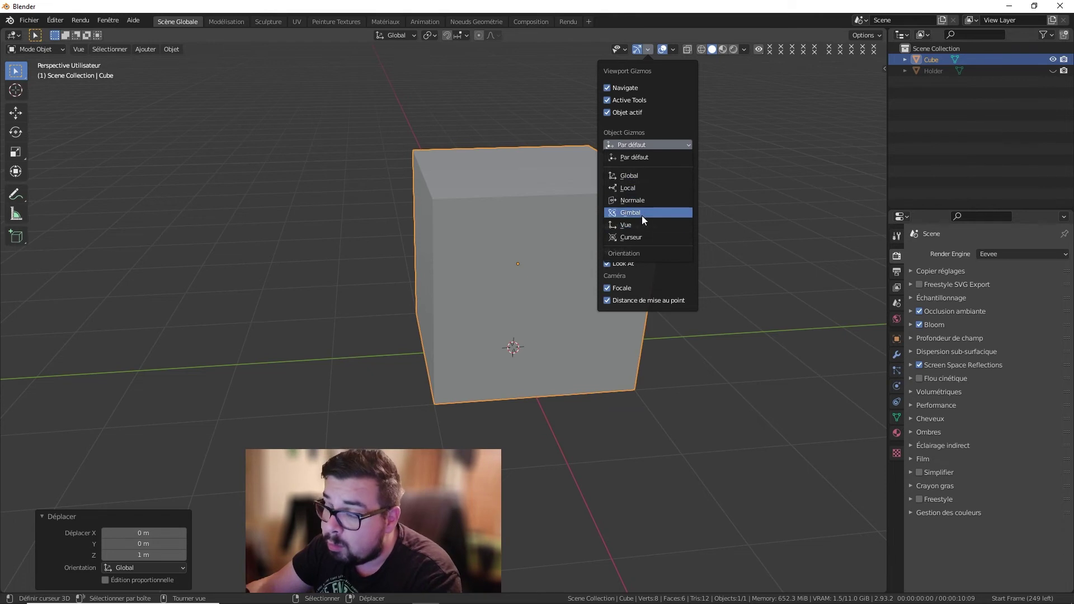
pyautogui.click(639, 179)
# Step: Enable the Déplacer object gizmo, and briefly turn on the Tourner and Taille/échelle gizmos before disabling both again
pyautogui.moveTo(429, 168); pyautogui.dragTo(487, 190, button='middle')
pyautogui.click(675, 51)
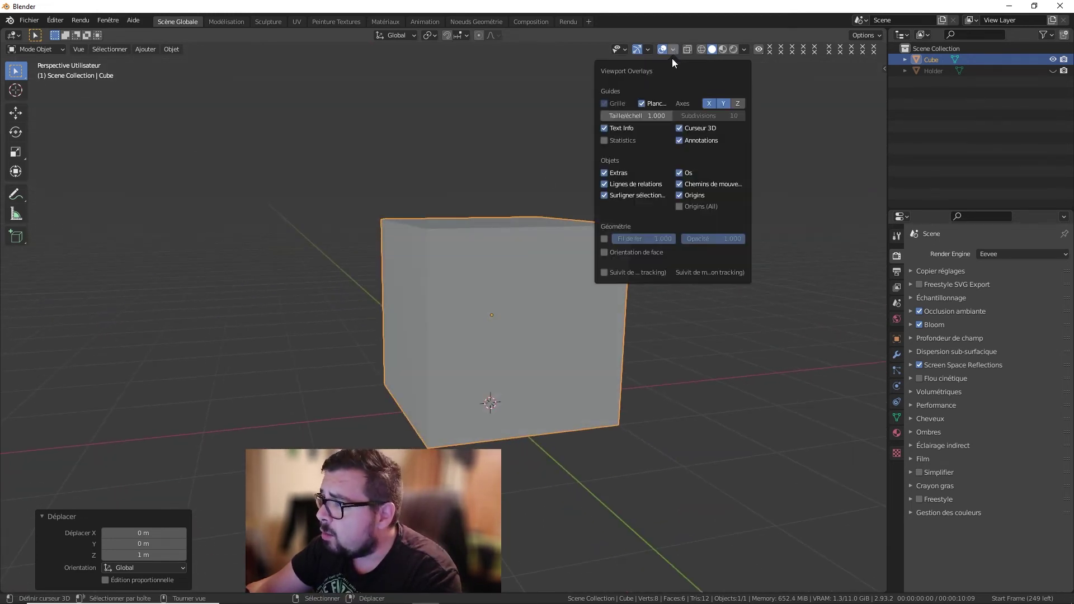
pyautogui.moveTo(647, 49)
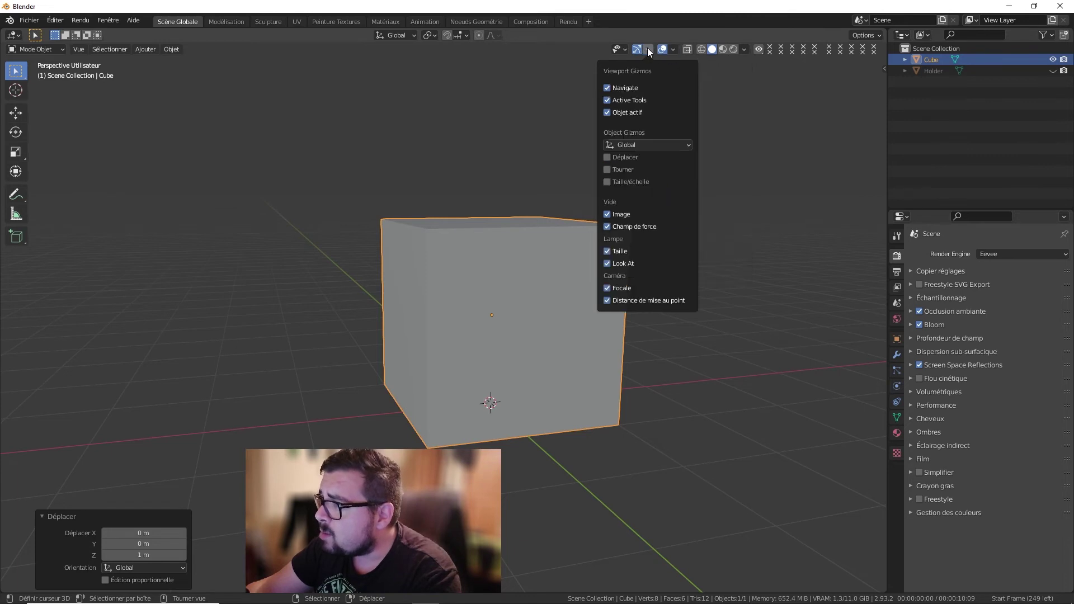
pyautogui.click(607, 158)
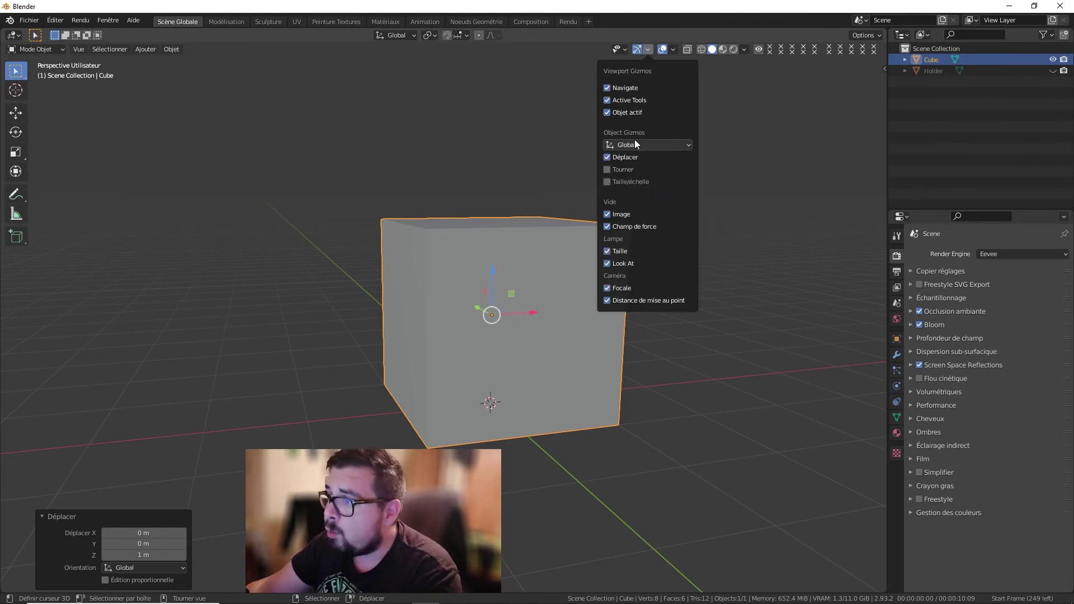
pyautogui.click(606, 169)
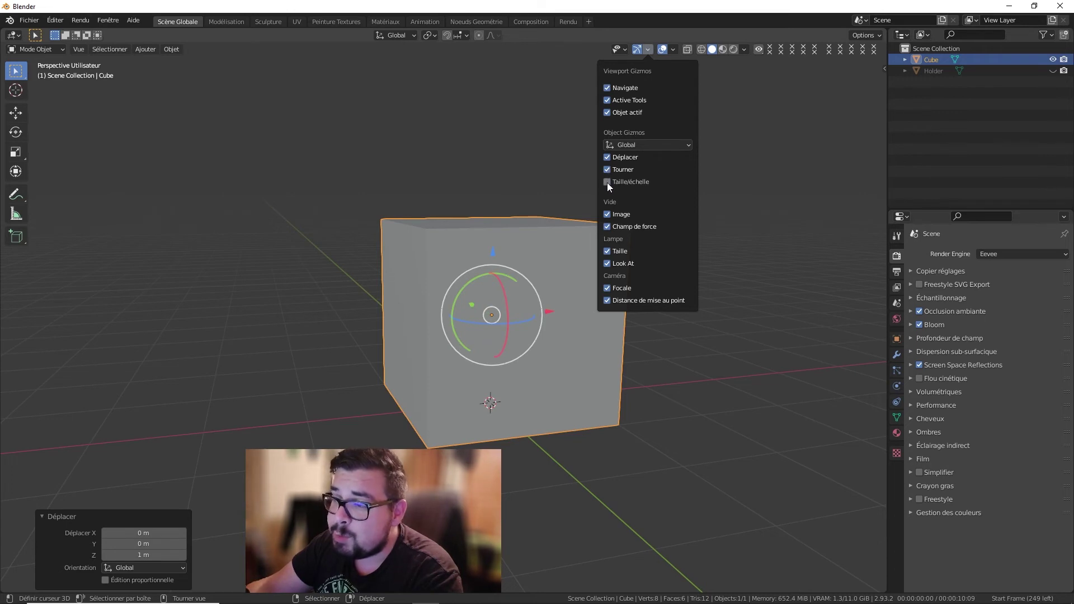
pyautogui.click(606, 181)
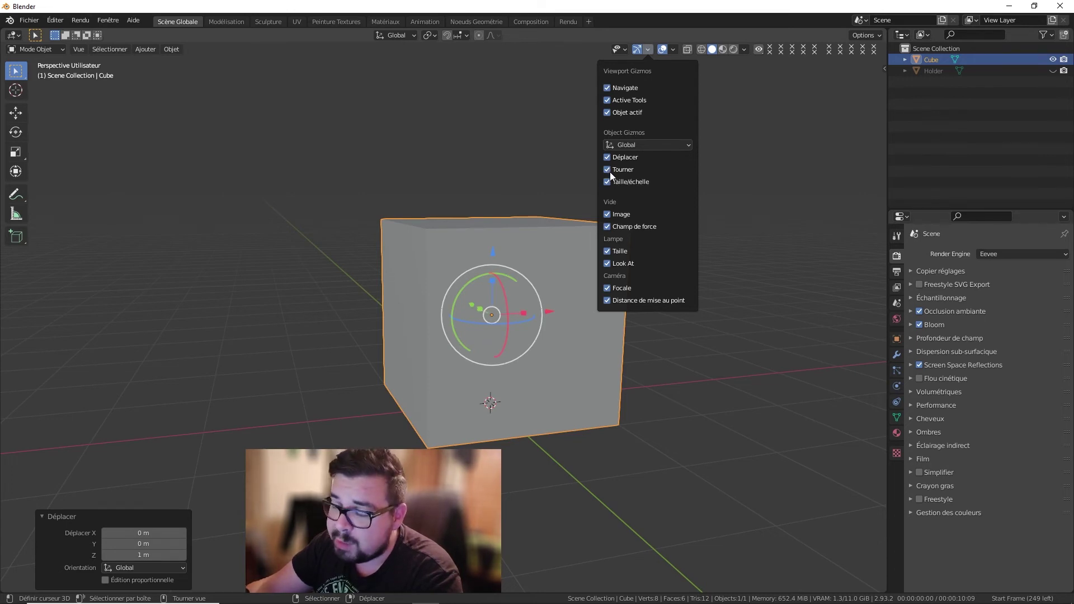
pyautogui.click(607, 169)
pyautogui.click(607, 182)
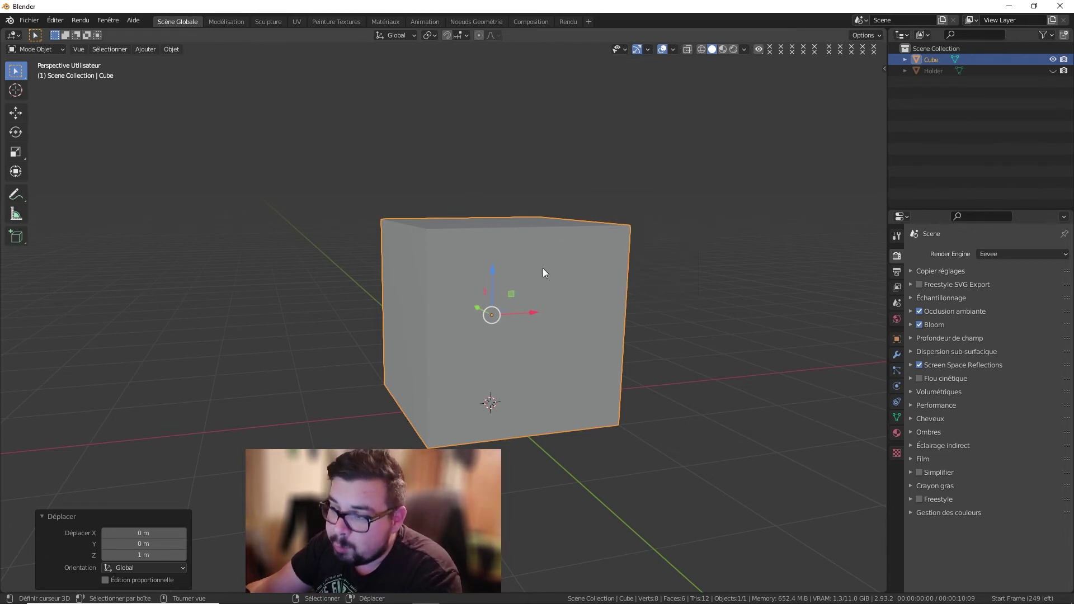
pyautogui.moveTo(547, 311); pyautogui.dragTo(484, 325, button='middle')
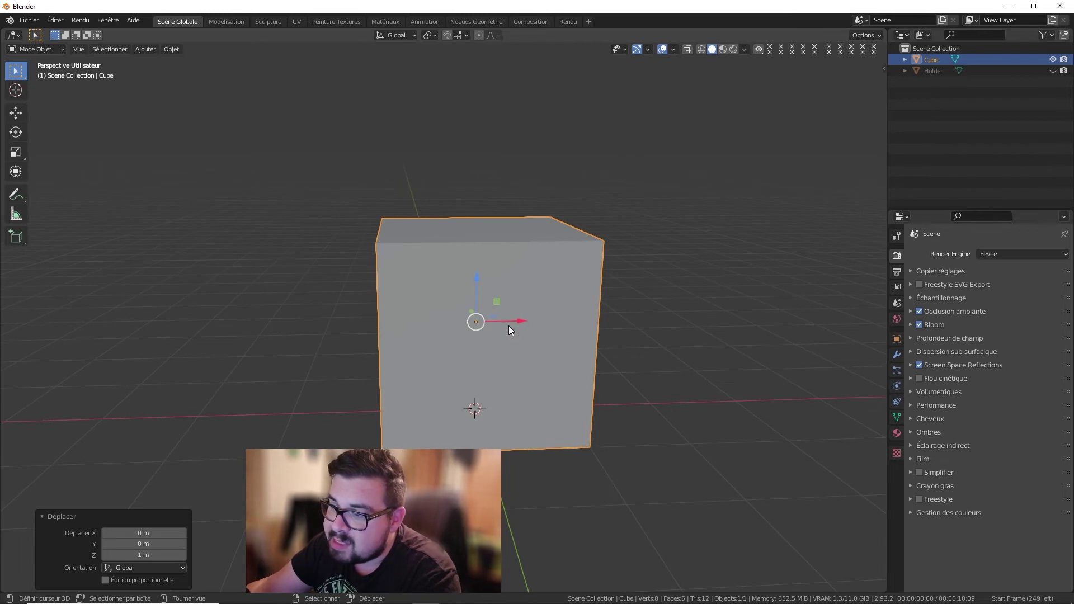
pyautogui.press('r')
pyautogui.press('x')
pyautogui.press('x')
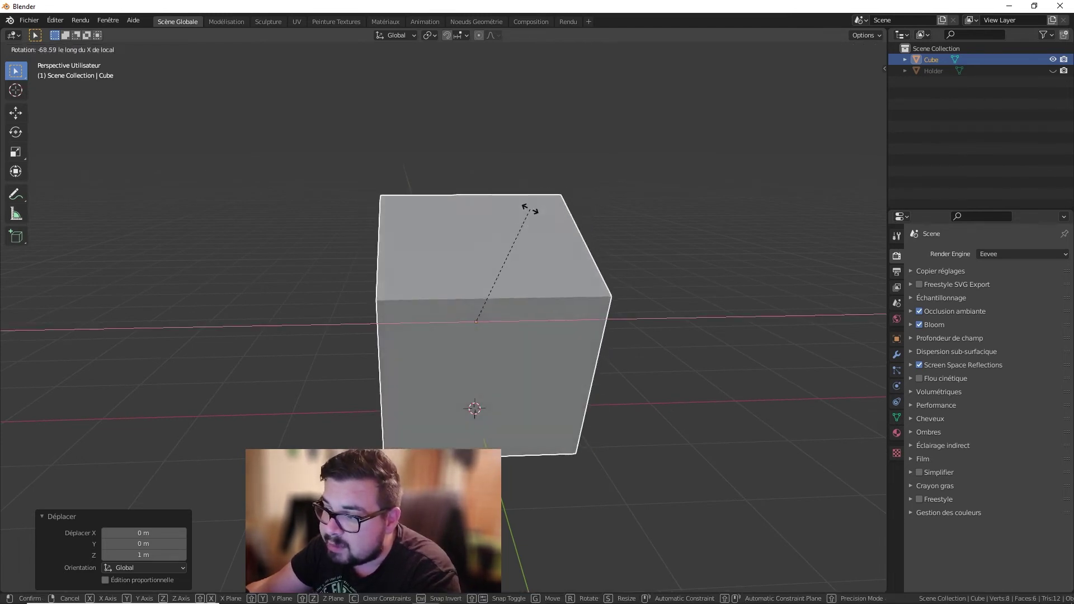
pyautogui.rightClick(525, 266)
# Step: Examine the cube's Global move gizmo from several angles and check the viewport gizmo settings
pyautogui.moveTo(506, 304); pyautogui.dragTo(564, 313, button='middle')
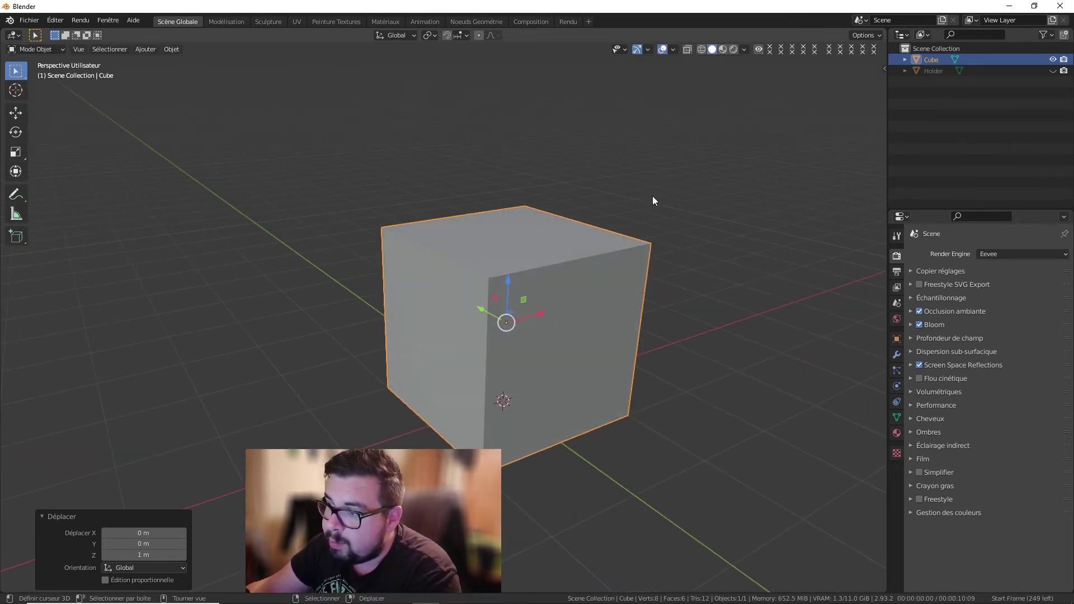
pyautogui.moveTo(587, 181)
pyautogui.mouseDown(button='middle')
pyautogui.moveTo(578, 201)
pyautogui.moveTo(593, 198)
pyautogui.mouseUp(button='middle')
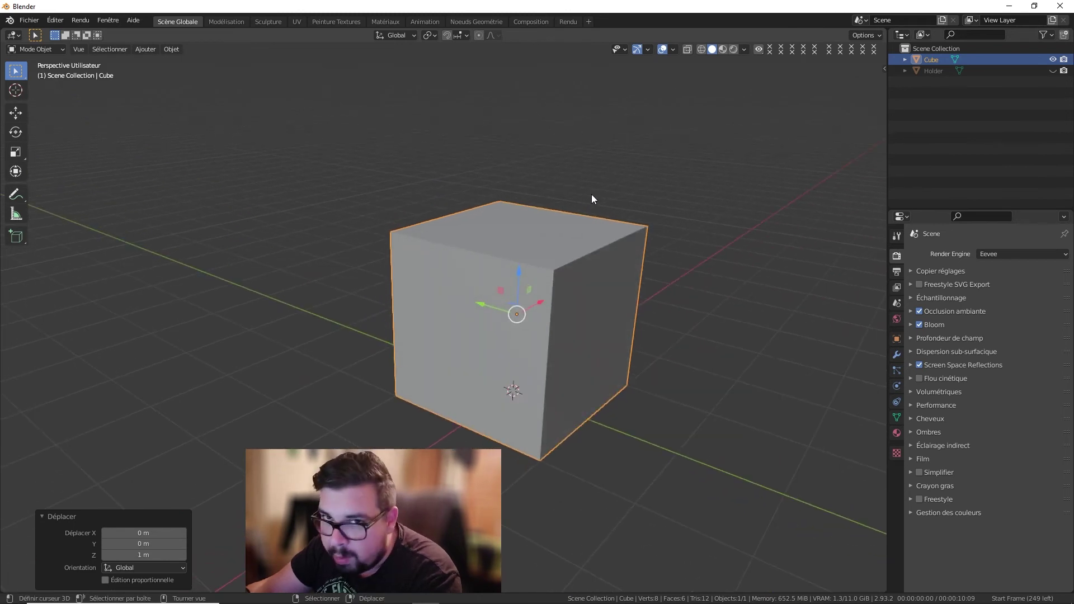
pyautogui.moveTo(535, 275); pyautogui.dragTo(636, 287, button='middle')
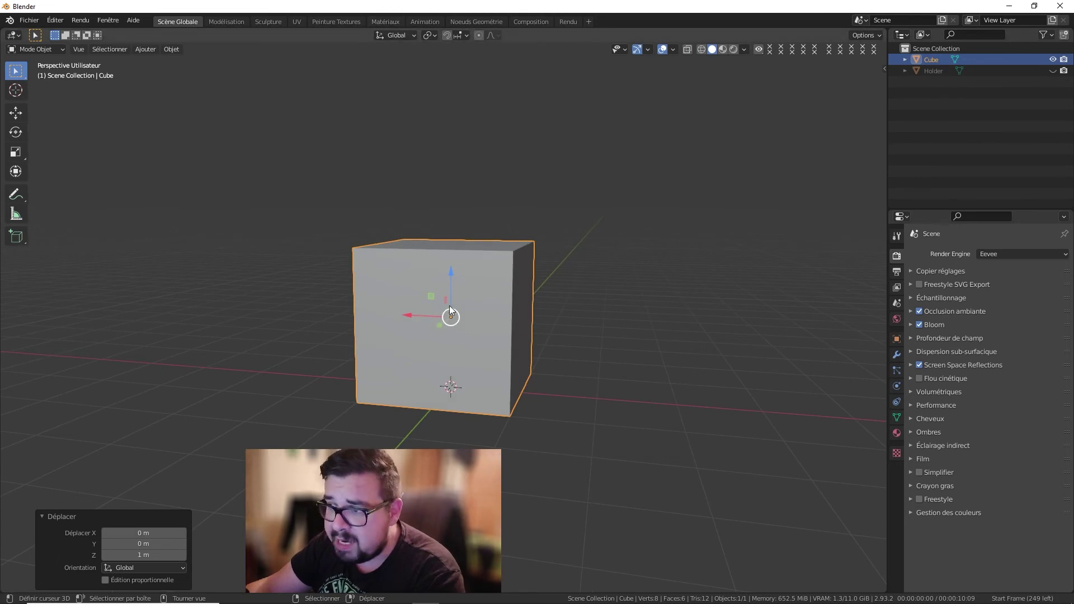
pyautogui.click(647, 56)
pyautogui.click(649, 50)
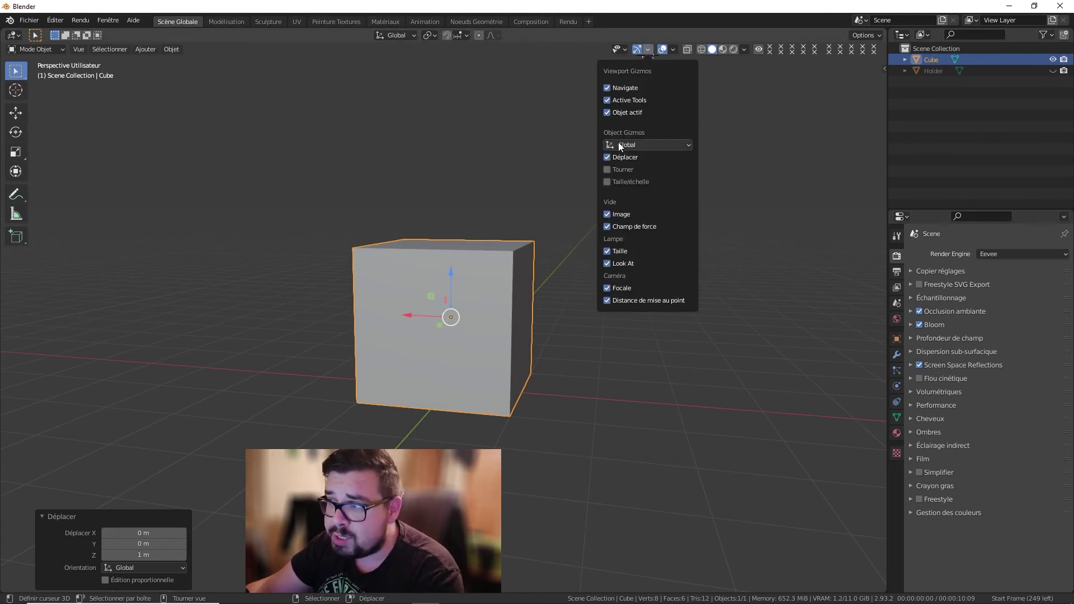
pyautogui.moveTo(373, 288); pyautogui.dragTo(409, 300, button='middle')
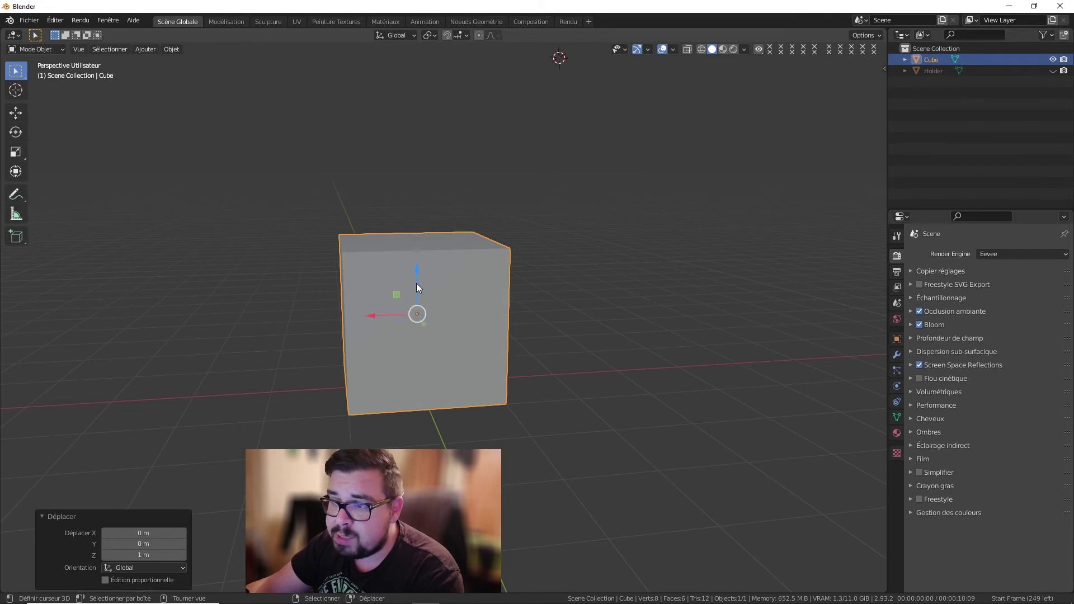
pyautogui.scroll(1, 406, 300)
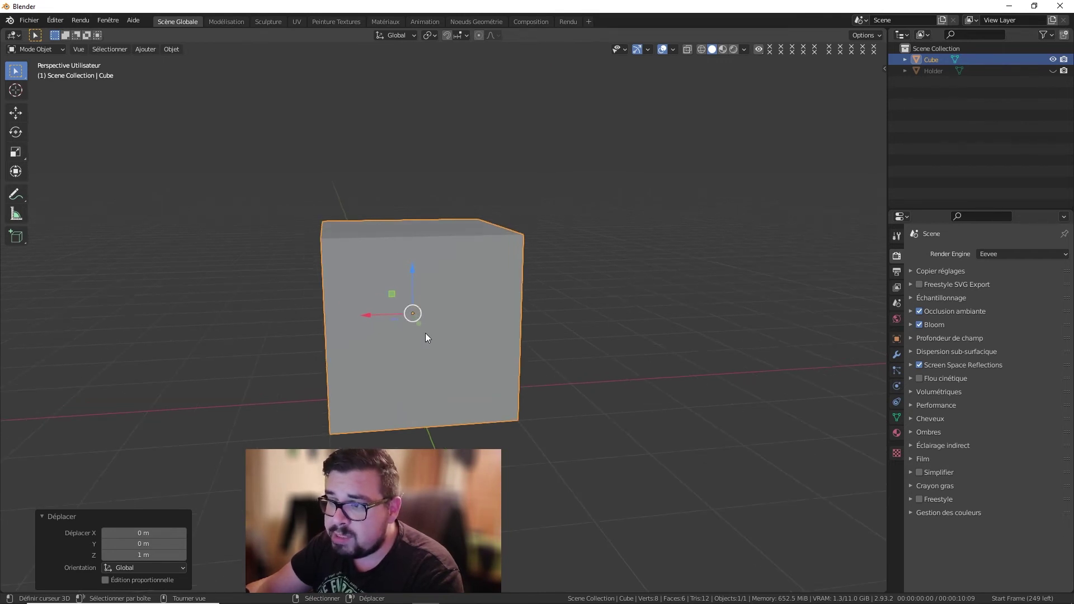
pyautogui.moveTo(425, 335); pyautogui.dragTo(488, 323, button='middle')
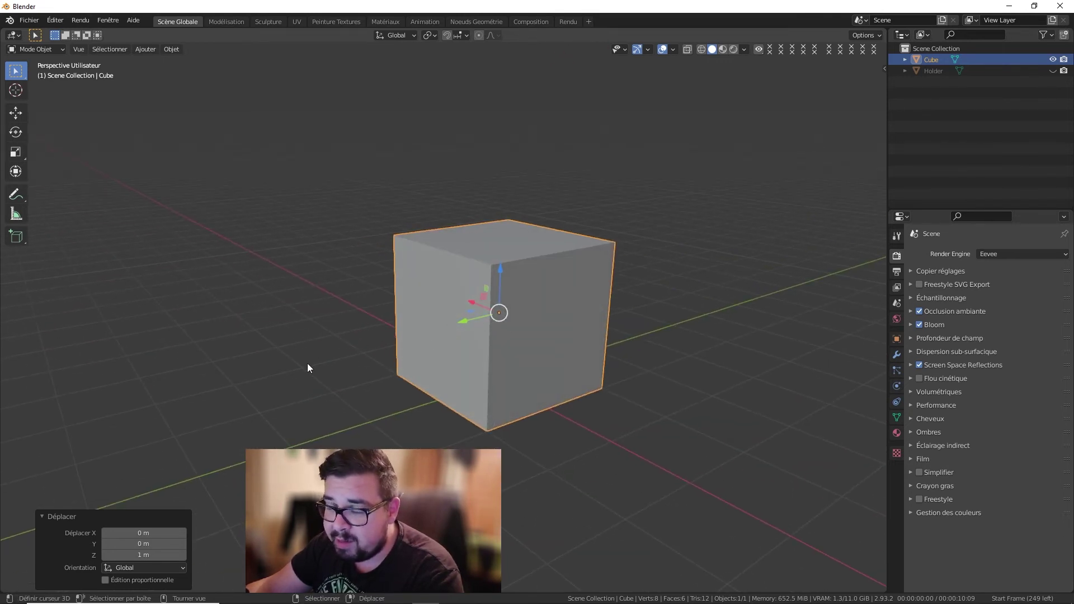
pyautogui.moveTo(341, 347); pyautogui.dragTo(241, 324, button='middle')
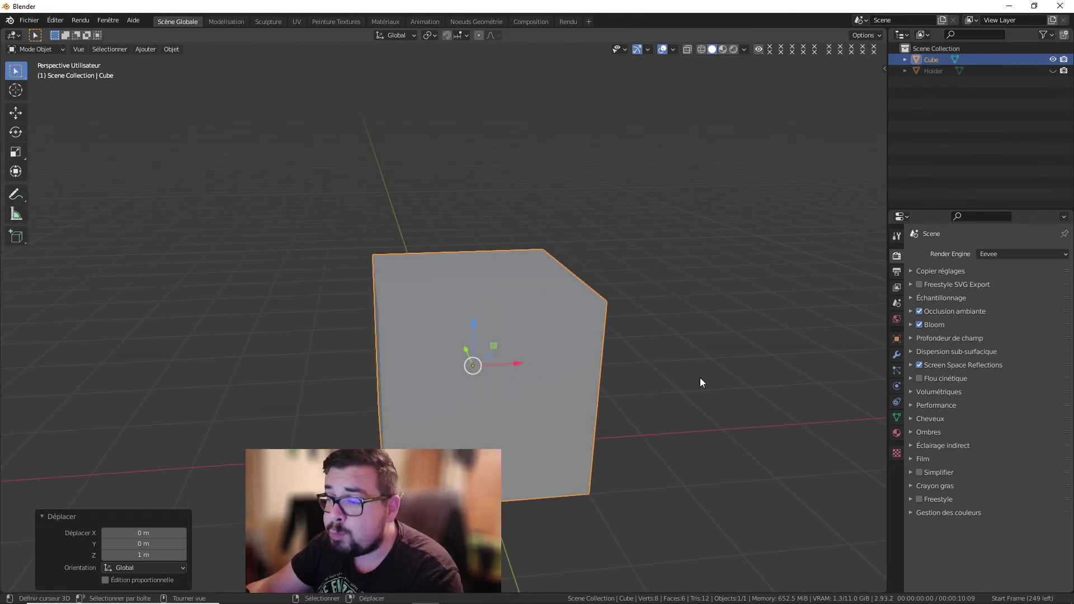
pyautogui.moveTo(700, 379); pyautogui.dragTo(676, 378, button='middle')
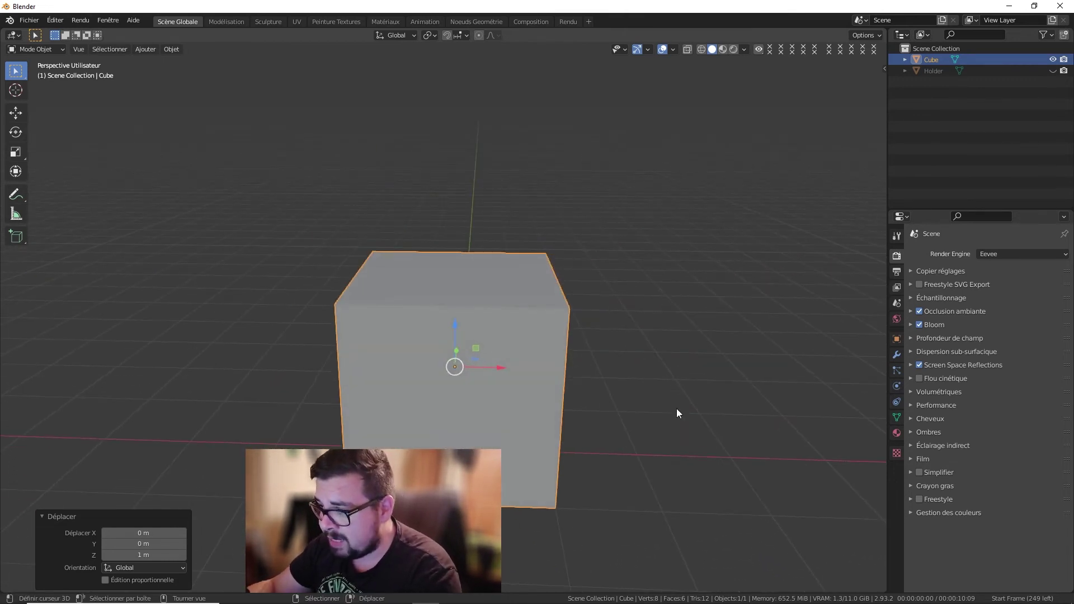
# Step: Compare the cube's gizmo axes in the front and back orthographic views
pyautogui.press('KP_1')
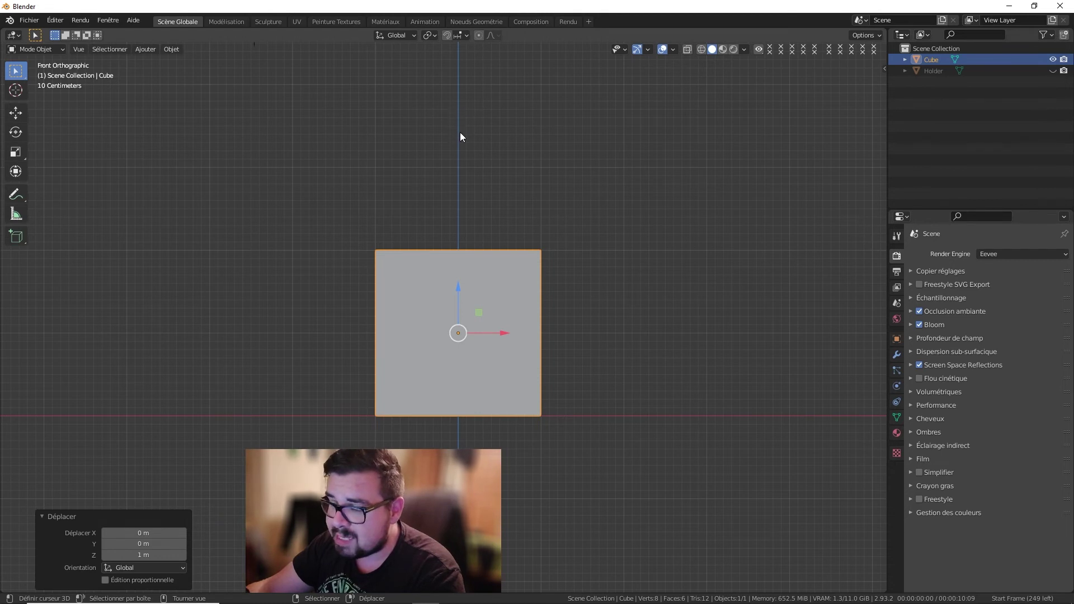
pyautogui.moveTo(465, 200); pyautogui.dragTo(462, 272, button='middle')
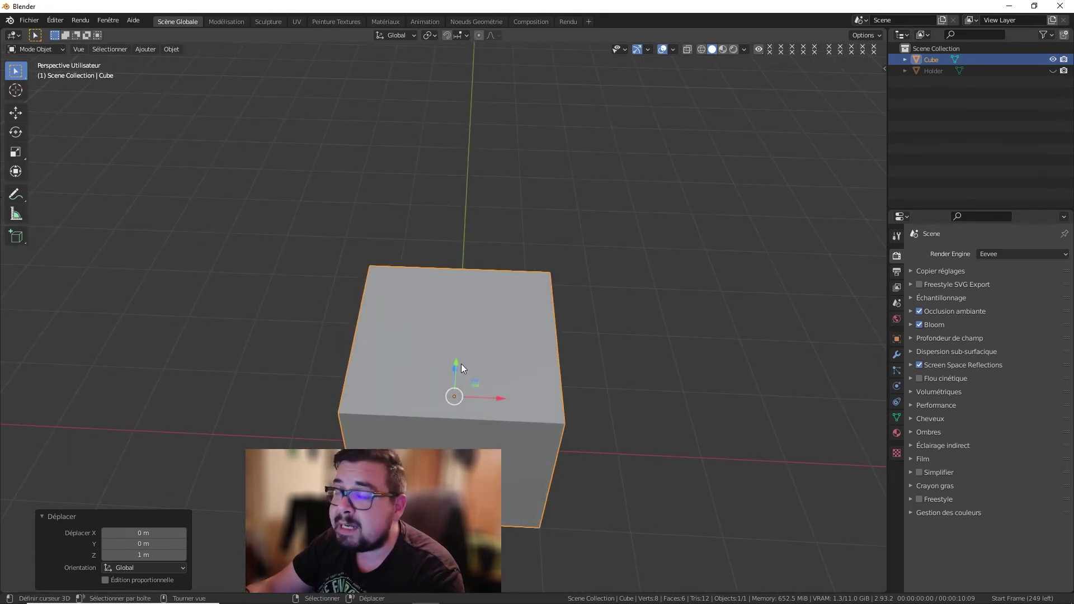
pyautogui.press('KP_1')
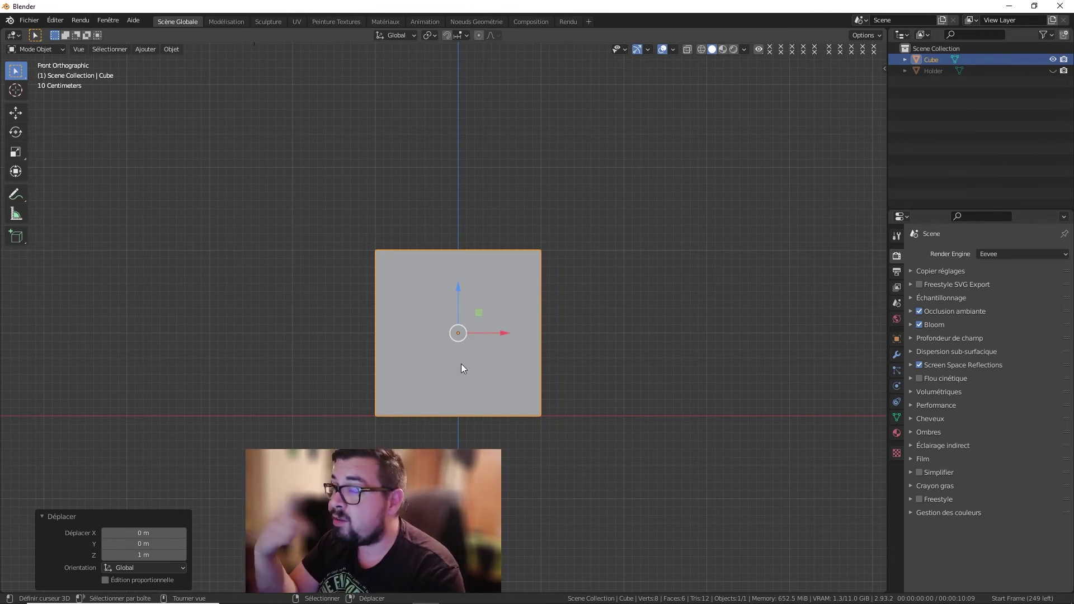
pyautogui.press('ctrl+KP_1')
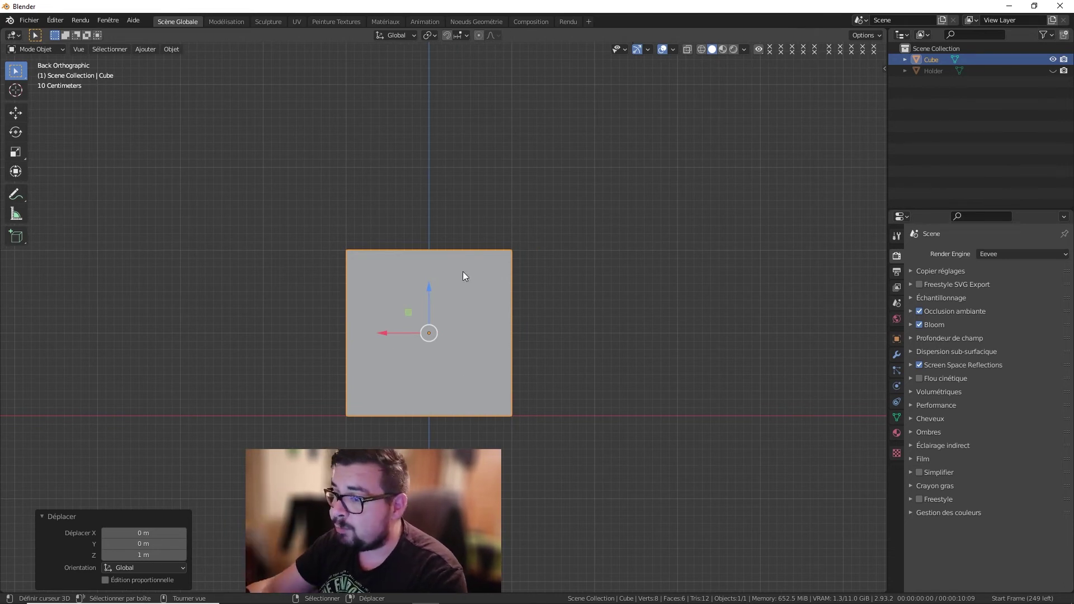
pyautogui.moveTo(446, 254); pyautogui.dragTo(446, 309, button='middle')
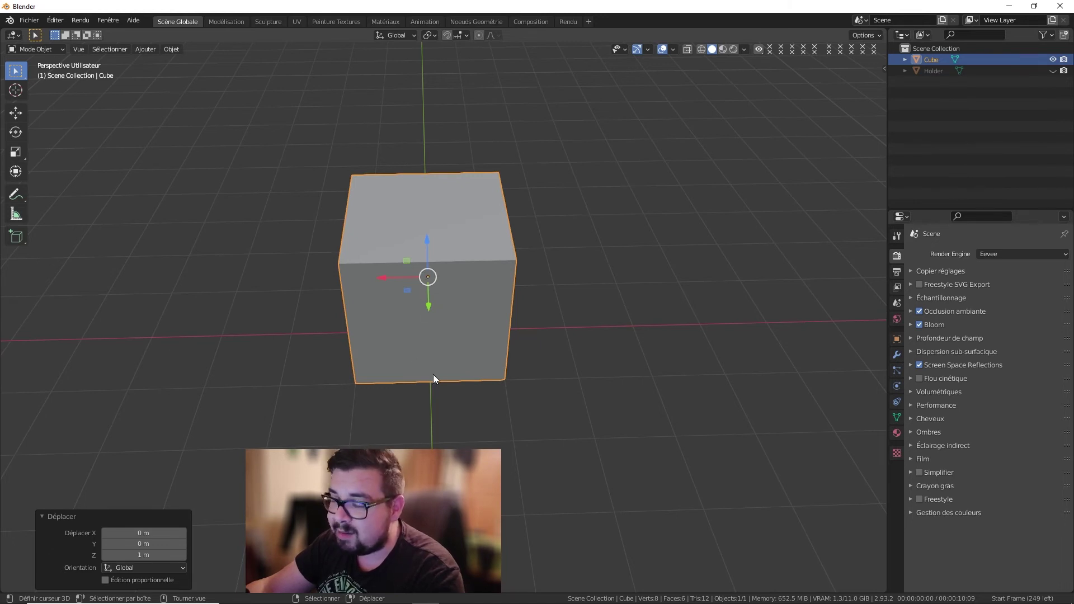
pyautogui.scroll(-1, 395, 287)
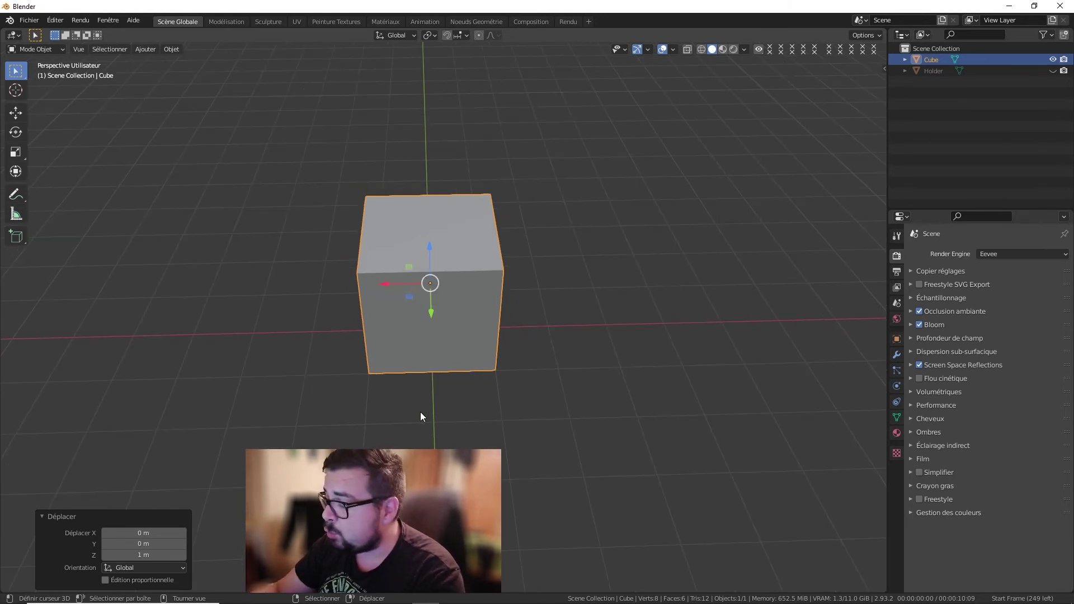
# Step: Compare the cube's gizmo axes in the right and left orthographic views
pyautogui.press('KP_3')
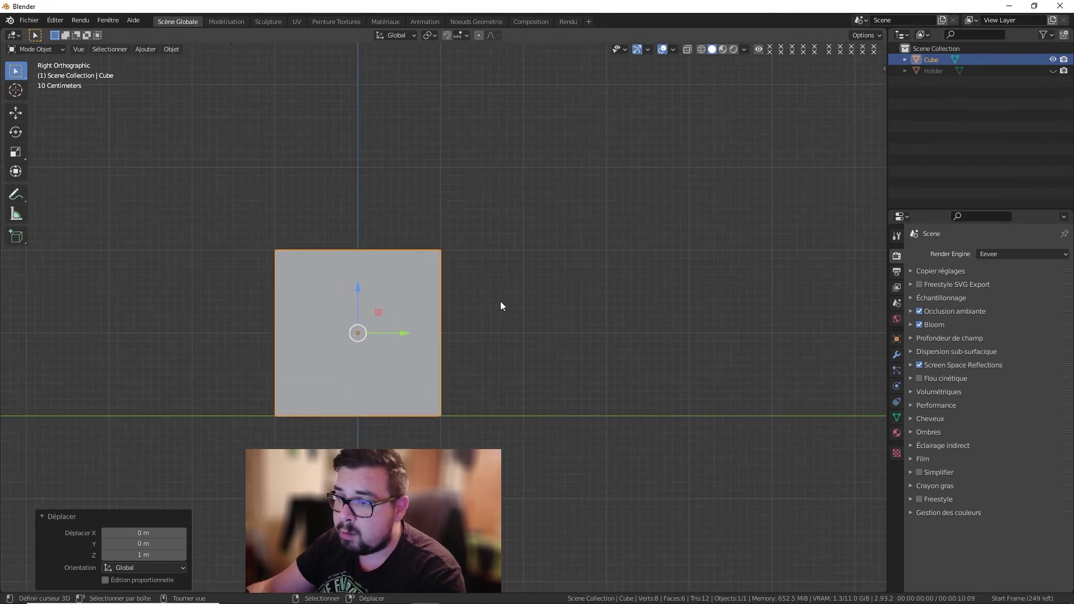
pyautogui.moveTo(501, 305); pyautogui.dragTo(482, 364, button='middle')
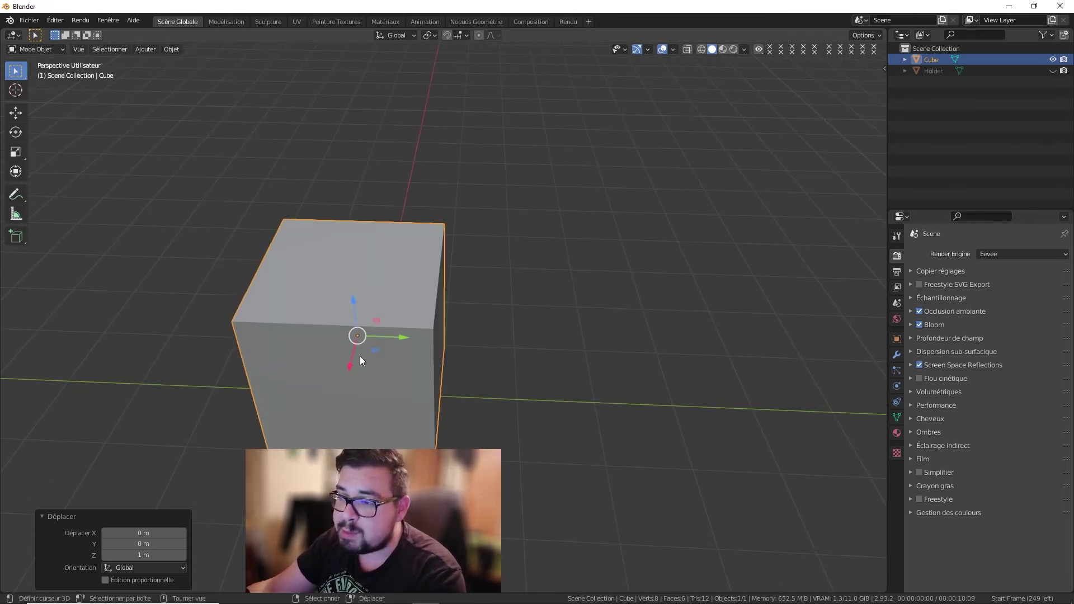
pyautogui.press('ctrl+KP_3')
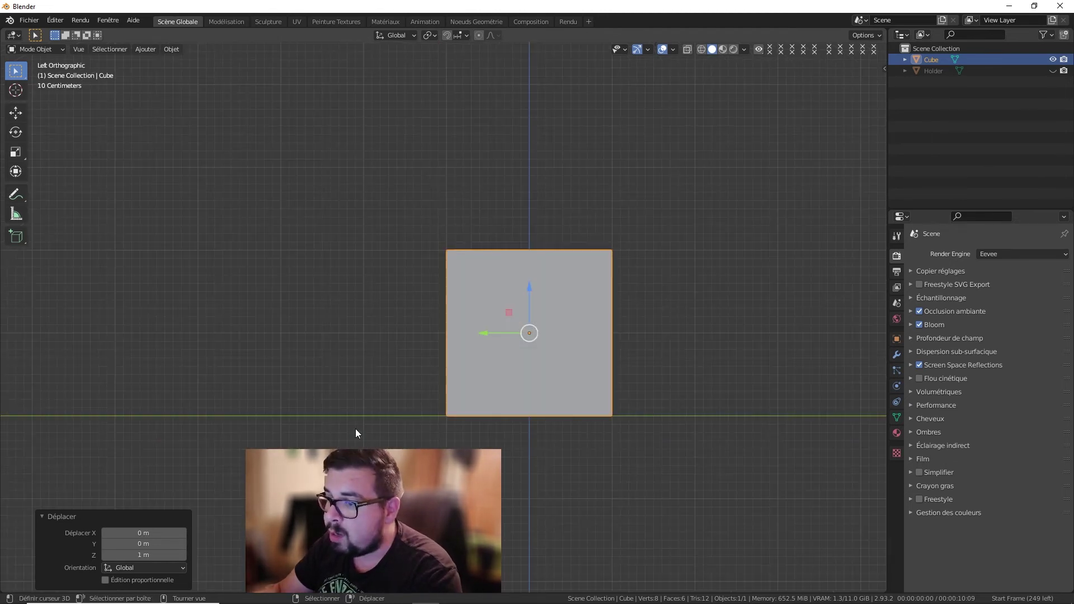
pyautogui.moveTo(373, 434); pyautogui.dragTo(424, 401, button='middle')
pyautogui.scroll(1, 424, 399)
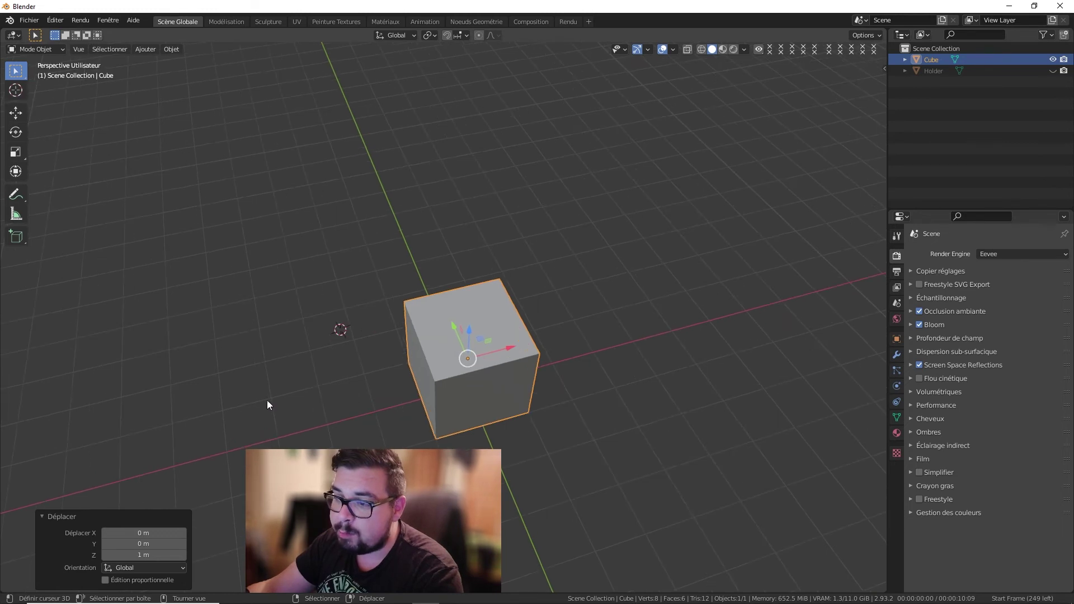
# Step: With the Annotate tool, handwrite -X and +X labels at the two ends of the X axis, seen from above
pyautogui.click(21, 201)
pyautogui.moveTo(52, 215); pyautogui.dragTo(51, 263, button='middle')
pyautogui.moveTo(49, 339); pyautogui.dragTo(110, 319)
pyautogui.moveTo(123, 283); pyautogui.dragTo(149, 335)
pyautogui.moveTo(160, 289); pyautogui.dragTo(108, 335)
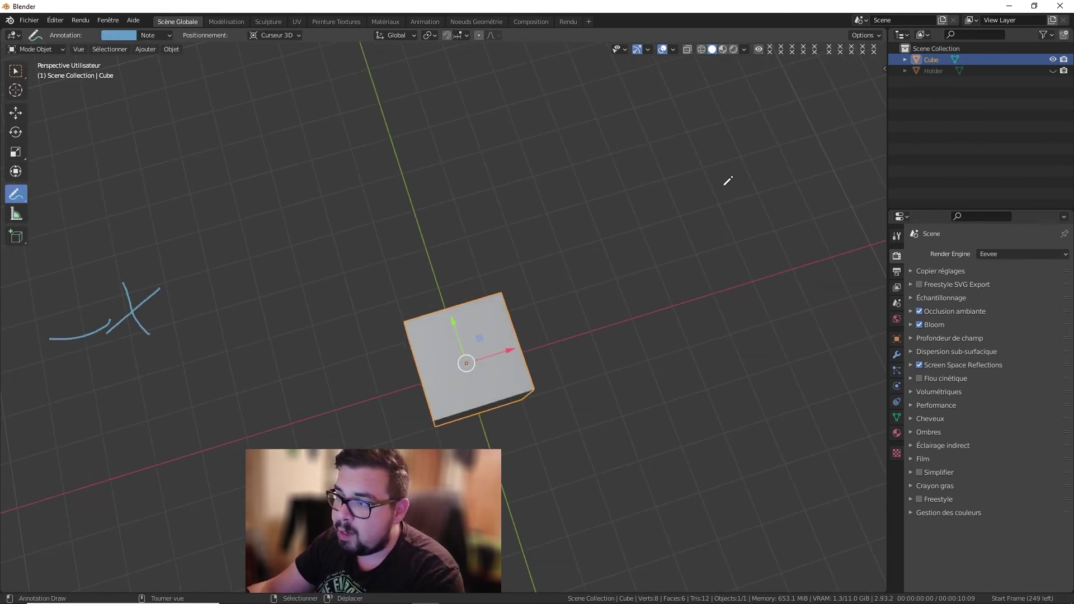
pyautogui.moveTo(721, 190); pyautogui.dragTo(716, 223)
pyautogui.moveTo(702, 206); pyautogui.dragTo(763, 208)
pyautogui.moveTo(789, 119); pyautogui.dragTo(784, 172)
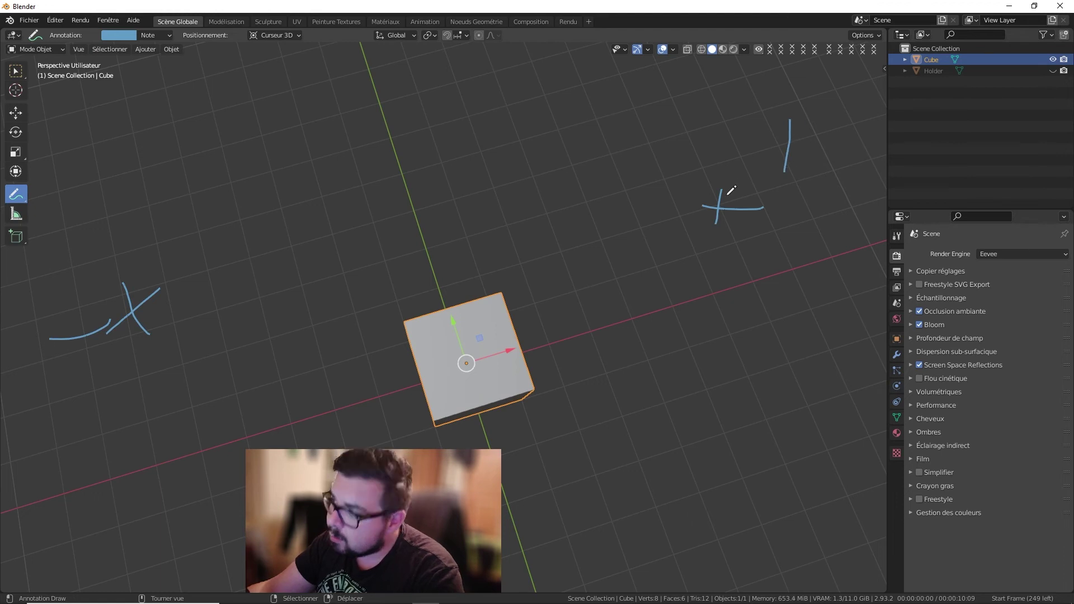
pyautogui.moveTo(772, 133); pyautogui.dragTo(801, 159)
# Step: Handwrite +Y and -Y annotations at the far and near ends of the Y axis
pyautogui.moveTo(801, 159); pyautogui.dragTo(669, 172, button='middle')
pyautogui.moveTo(455, 68)
pyautogui.mouseDown()
pyautogui.moveTo(451, 102)
pyautogui.moveTo(508, 84)
pyautogui.moveTo(515, 104)
pyautogui.mouseUp()
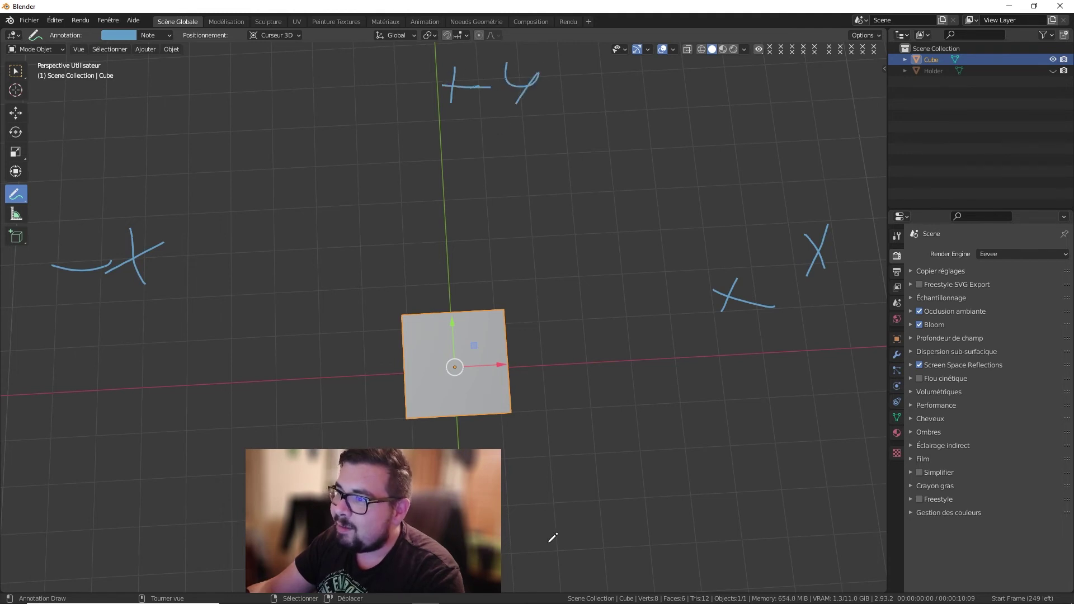
pyautogui.moveTo(507, 507); pyautogui.dragTo(571, 495)
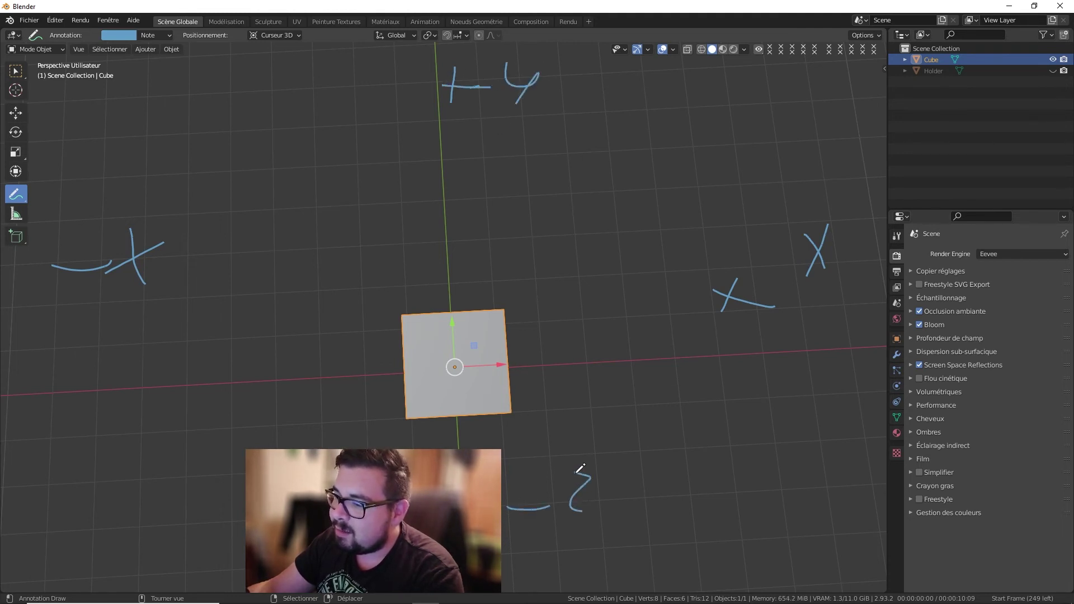
# Step: Annotate the Z axis with a handwritten positive label above the cube and -Z below it
pyautogui.moveTo(587, 477); pyautogui.dragTo(571, 364, button='middle')
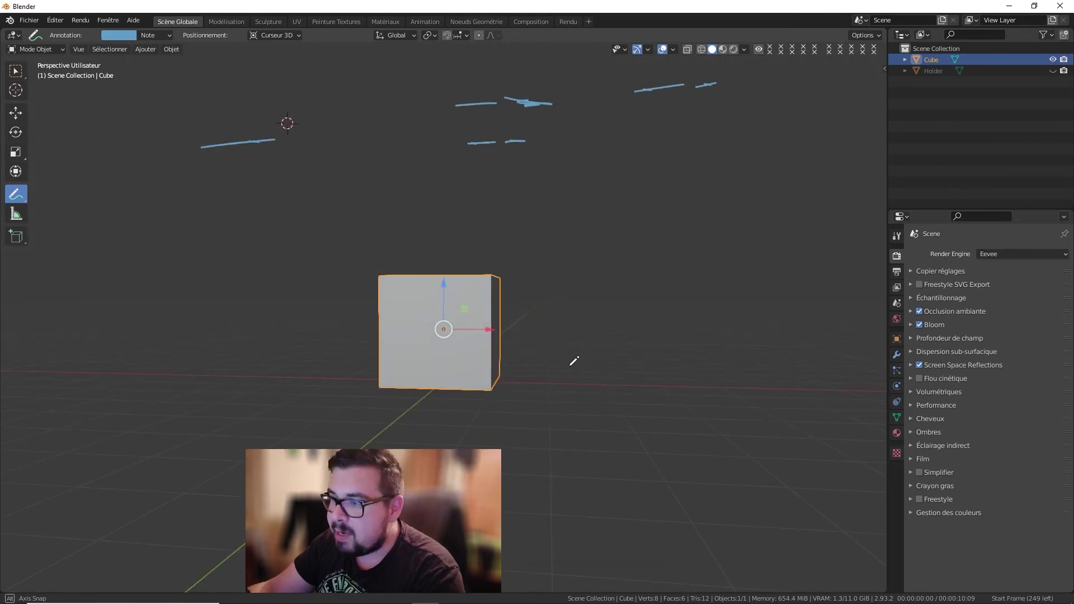
pyautogui.keyDown('shift'); pyautogui.moveTo(551, 321); pyautogui.dragTo(607, 376, button='middle'); pyautogui.keyUp('shift')
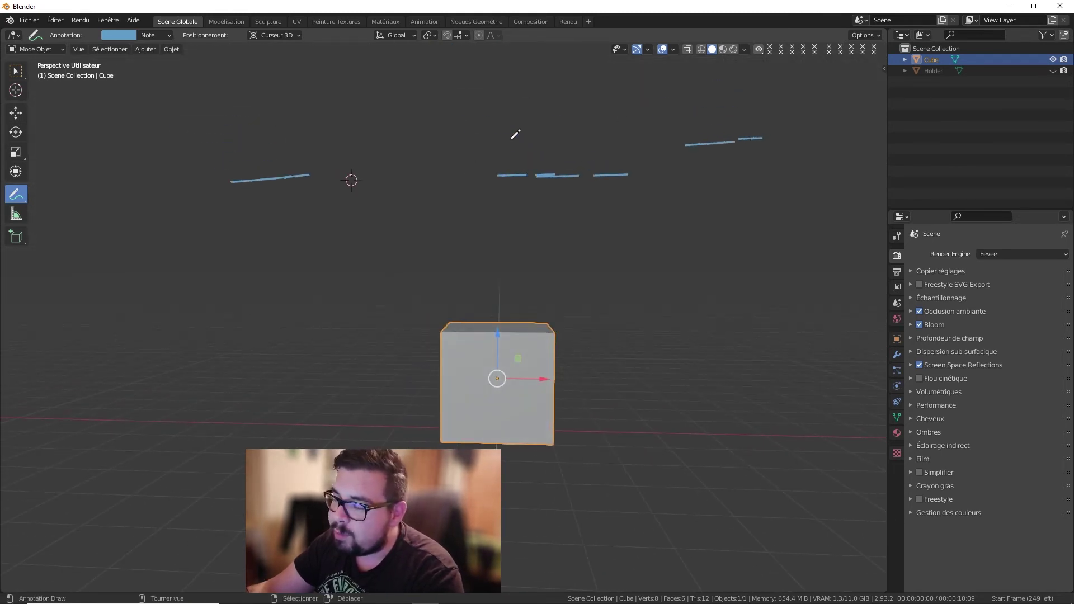
pyautogui.moveTo(515, 134); pyautogui.dragTo(499, 152, button='middle')
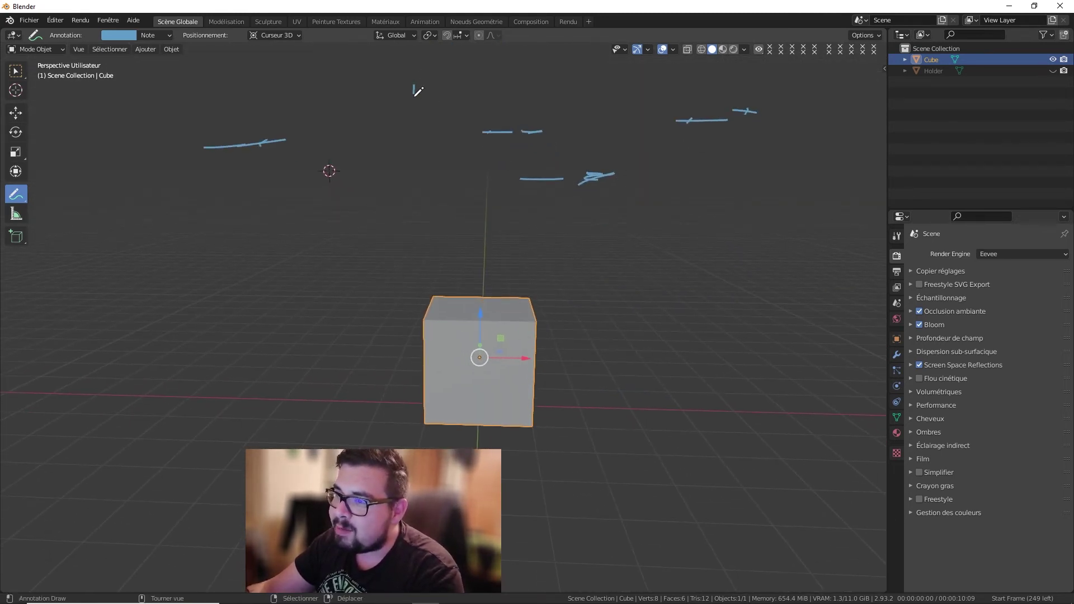
pyautogui.moveTo(458, 103); pyautogui.dragTo(493, 102)
pyautogui.keyDown('shift'); pyautogui.moveTo(494, 239); pyautogui.dragTo(486, 155, button='middle'); pyautogui.keyUp('shift')
pyautogui.moveTo(485, 156); pyautogui.dragTo(485, 140, button='middle')
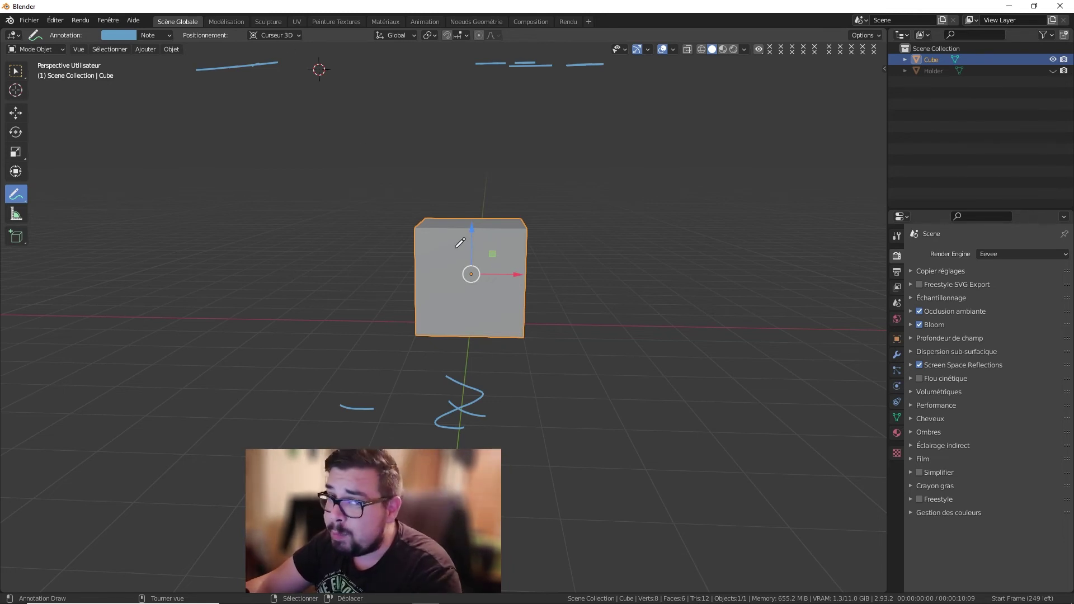
# Step: Remove the axis annotations, return to the selection tool and hide the sidebar
pyautogui.press('w')
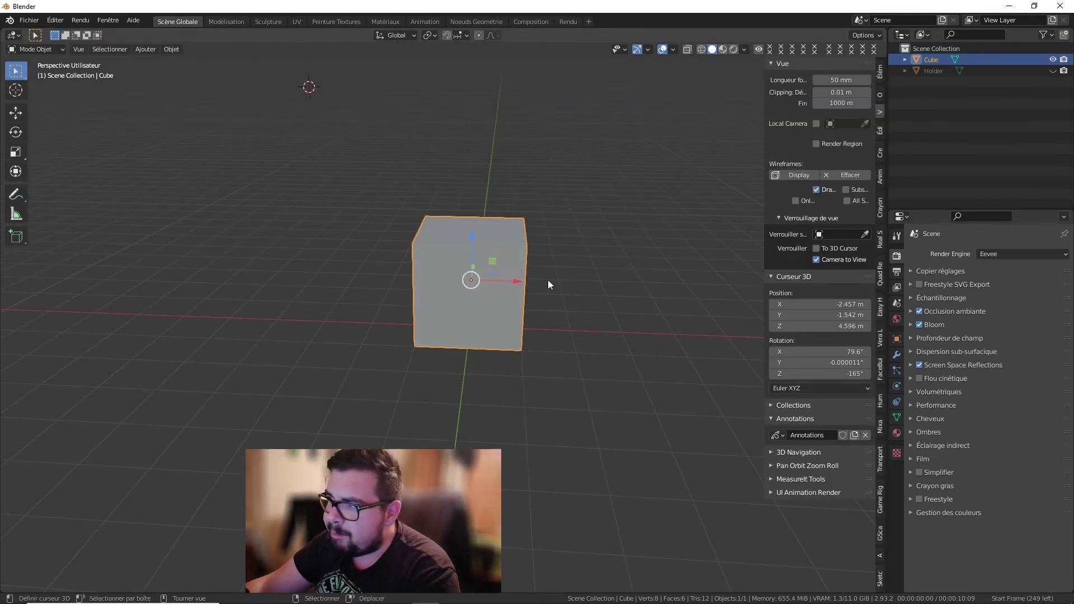
pyautogui.press('n')
# Step: Rotate the cube 128° about the global Y axis
pyautogui.moveTo(533, 233); pyautogui.dragTo(551, 235, button='middle')
pyautogui.press('r')
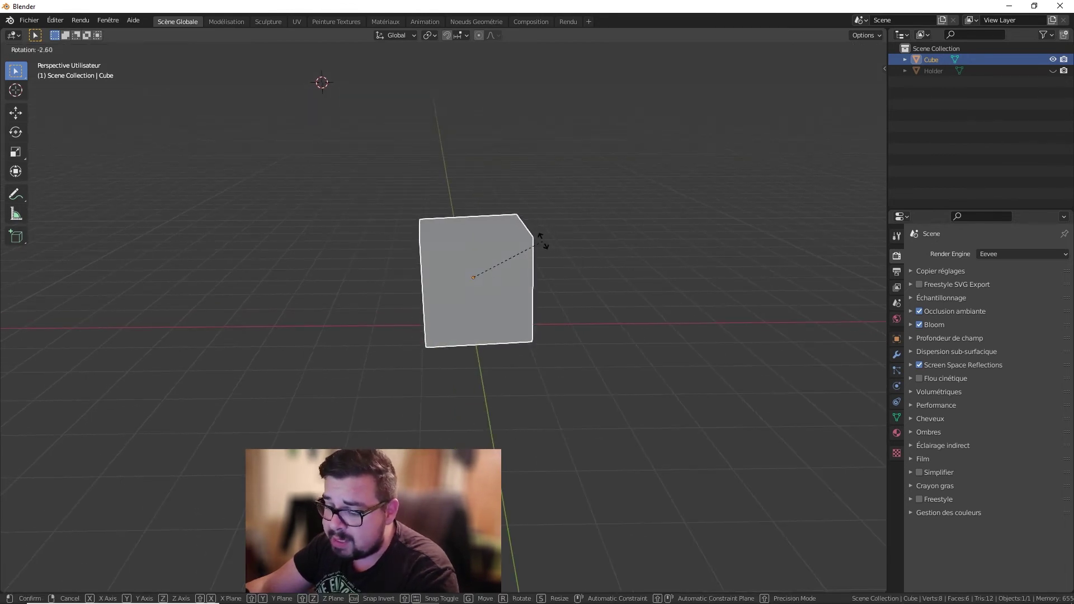
pyautogui.press('y')
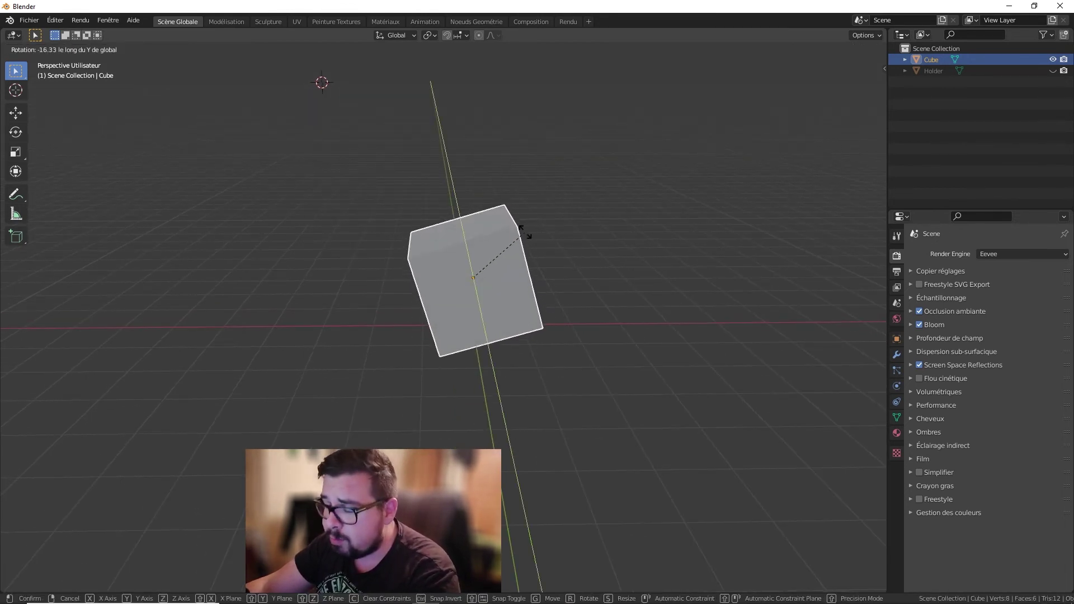
pyautogui.press('z')
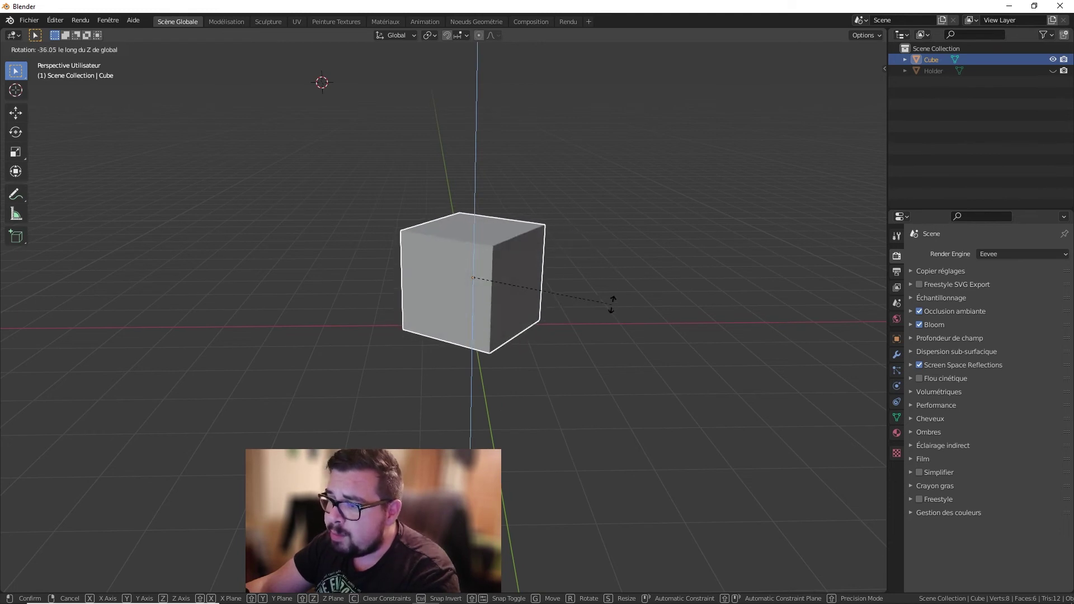
pyautogui.press('y')
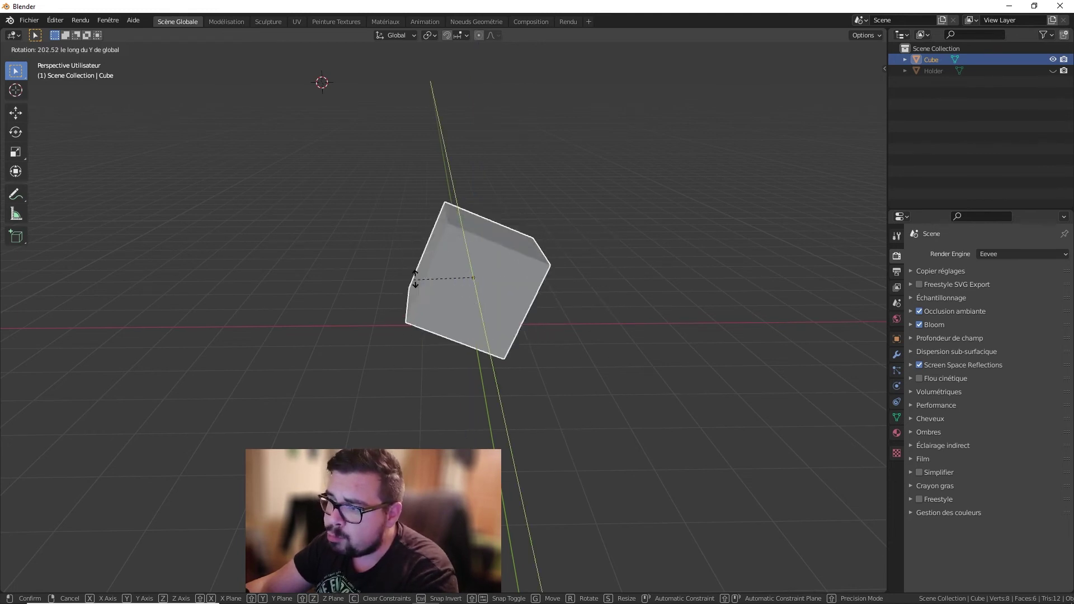
pyautogui.click(463, 324)
# Step: Rotate the cube -66.9° about the global X axis
pyautogui.press('r')
pyautogui.press('x')
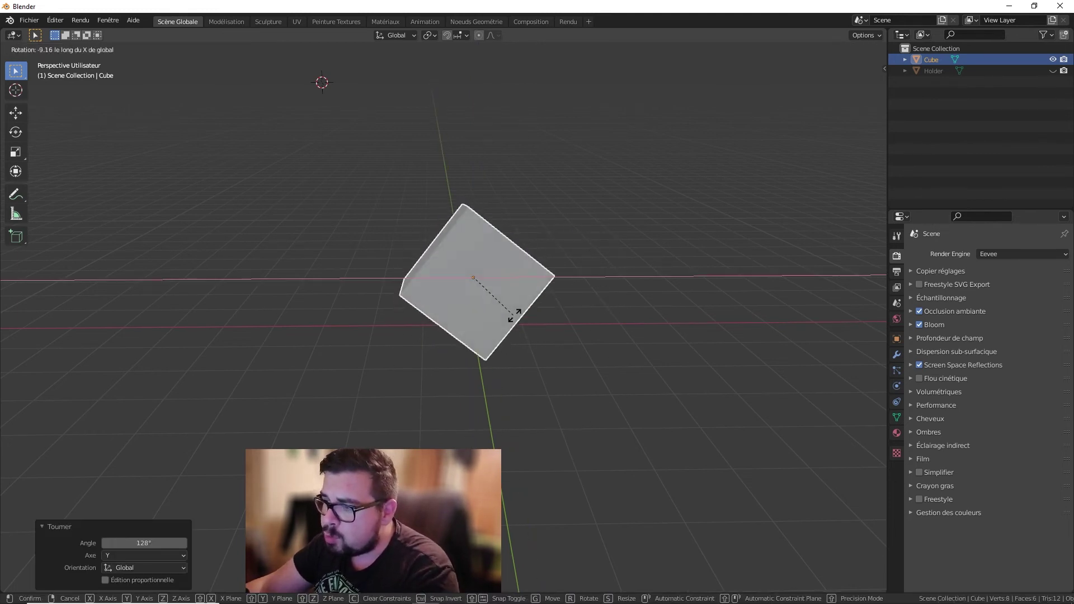
pyautogui.click(642, 242)
pyautogui.press('z')
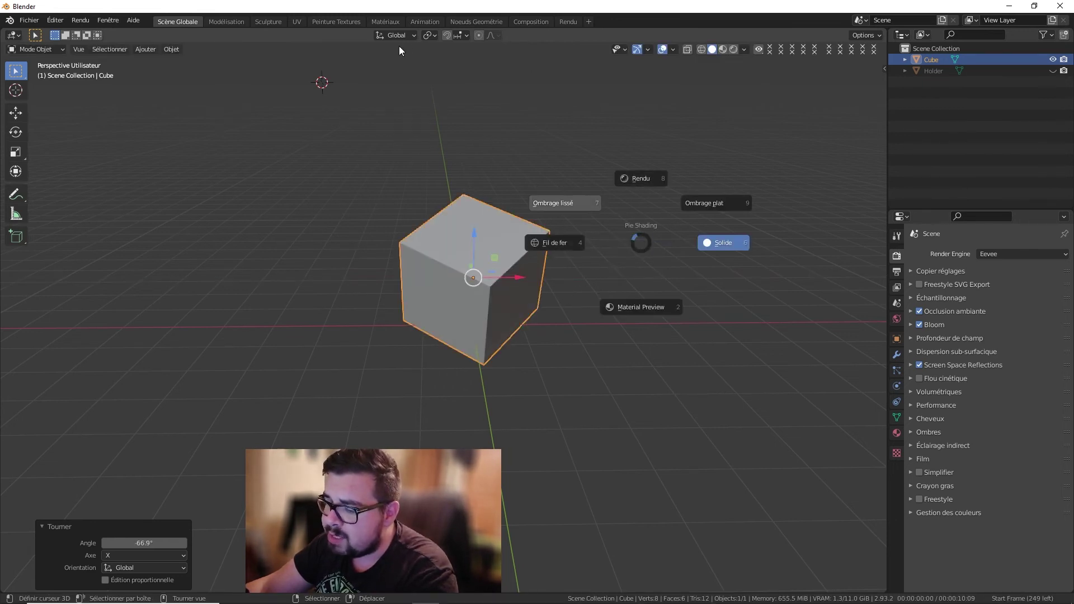
pyautogui.press('Escape')
# Step: Rotate the cube -103° about the global Z axis and inspect its orientation from several angles
pyautogui.press('r')
pyautogui.press('z')
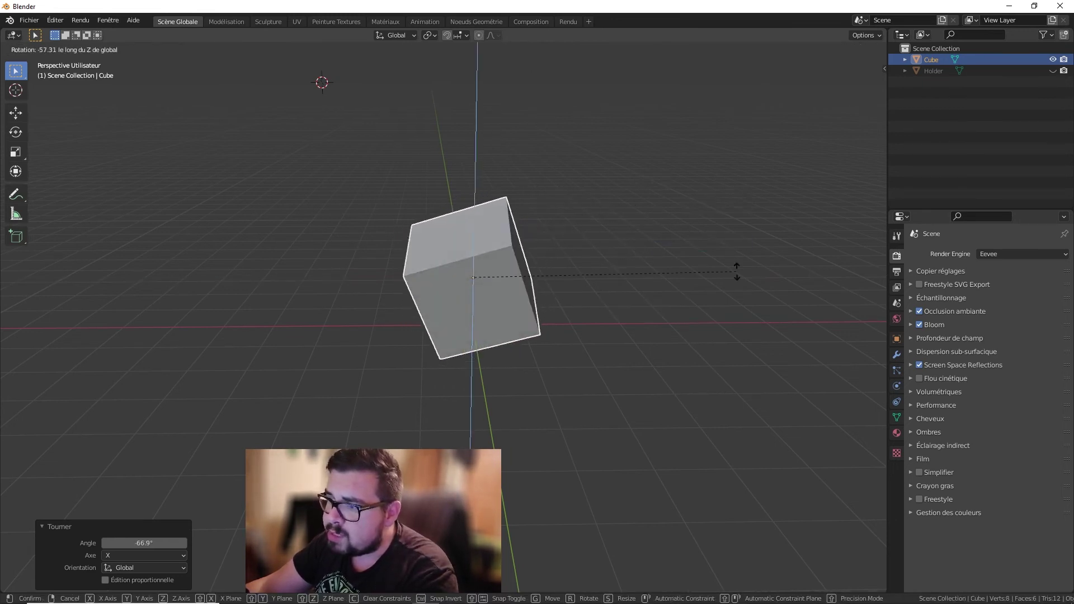
pyautogui.click(605, 407)
pyautogui.moveTo(518, 244); pyautogui.dragTo(457, 186, button='middle')
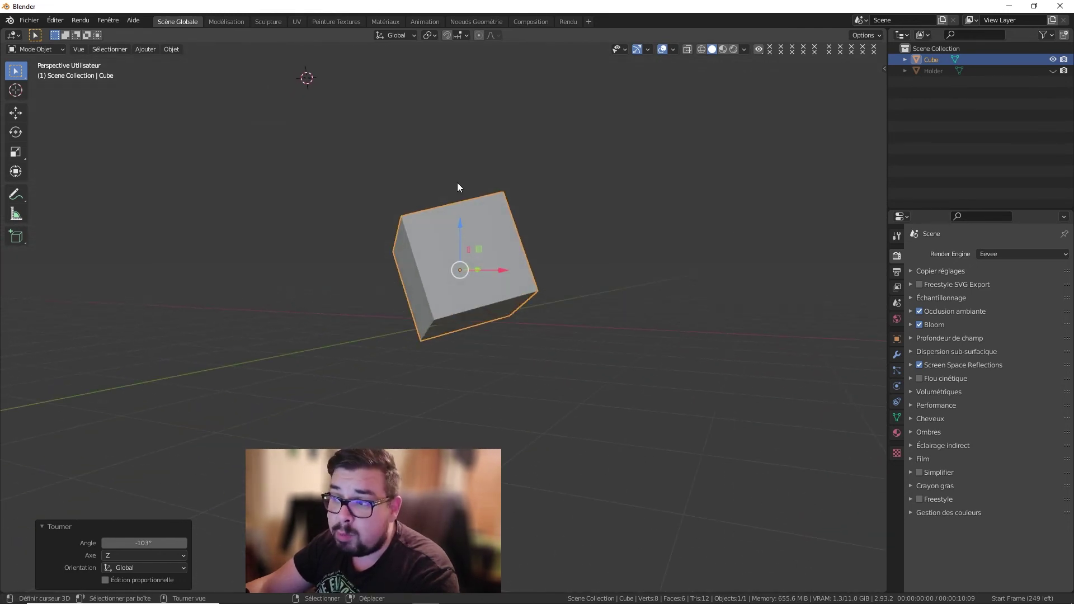
pyautogui.moveTo(457, 277); pyautogui.dragTo(462, 212, button='middle')
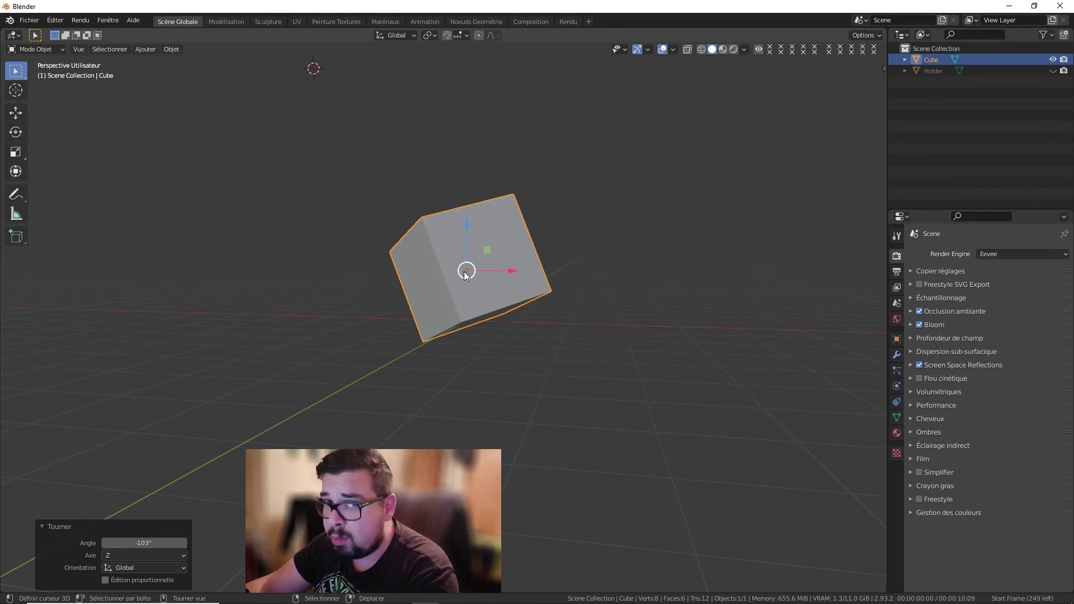
pyautogui.moveTo(466, 274); pyautogui.dragTo(448, 186, button='middle')
pyautogui.scroll(-1, 442, 181)
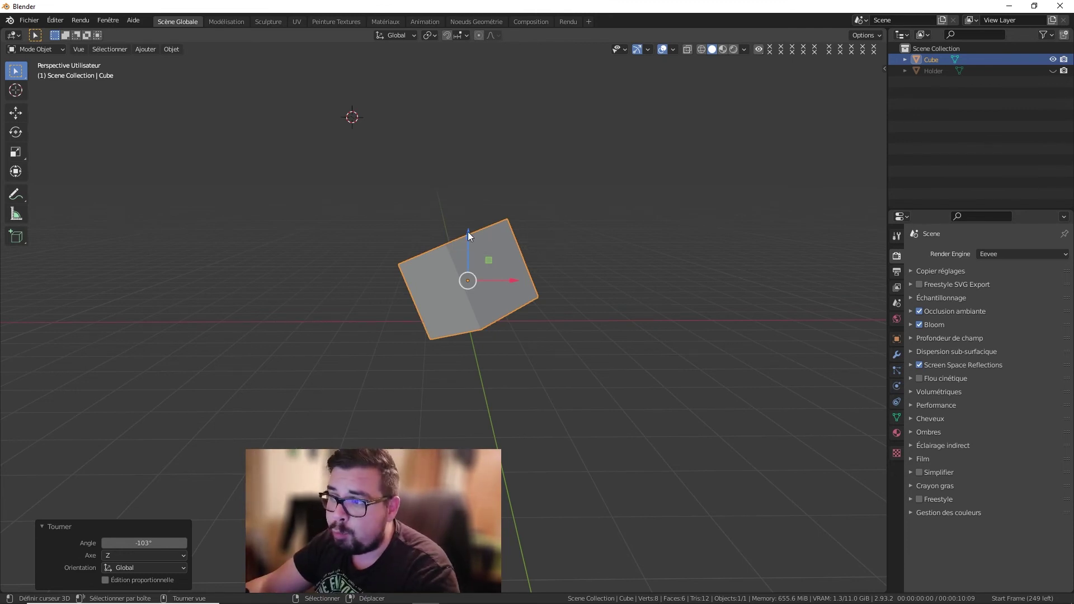
# Step: Move the cube up about 0.096 m along the global Z axis using its move gizmo
pyautogui.moveTo(467, 231); pyautogui.dragTo(495, 237)
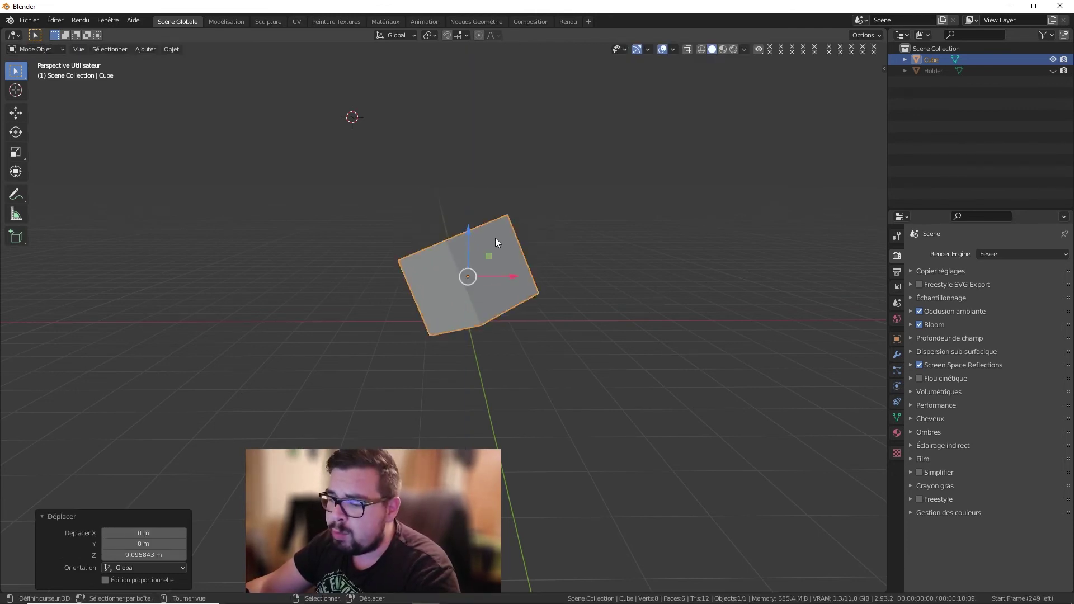
pyautogui.press('s')
pyautogui.rightClick(544, 233)
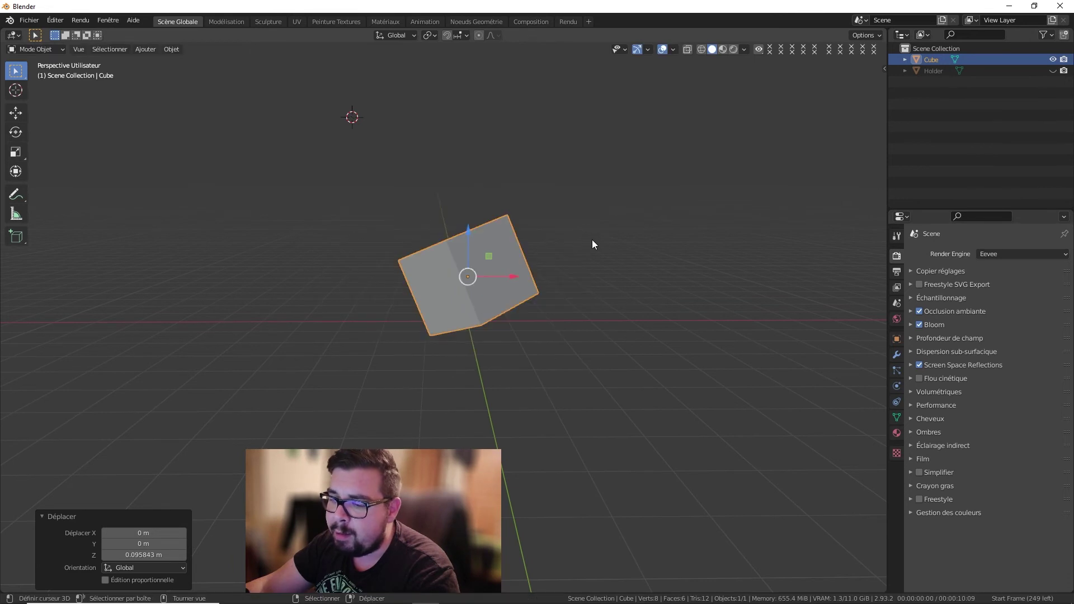
# Step: In Edit Mode, move the cube's upper edge by about -6.6 m in X, -0.19 m in Y and -1.3 m in Z, and return to Object Mode
pyautogui.press('Tab')
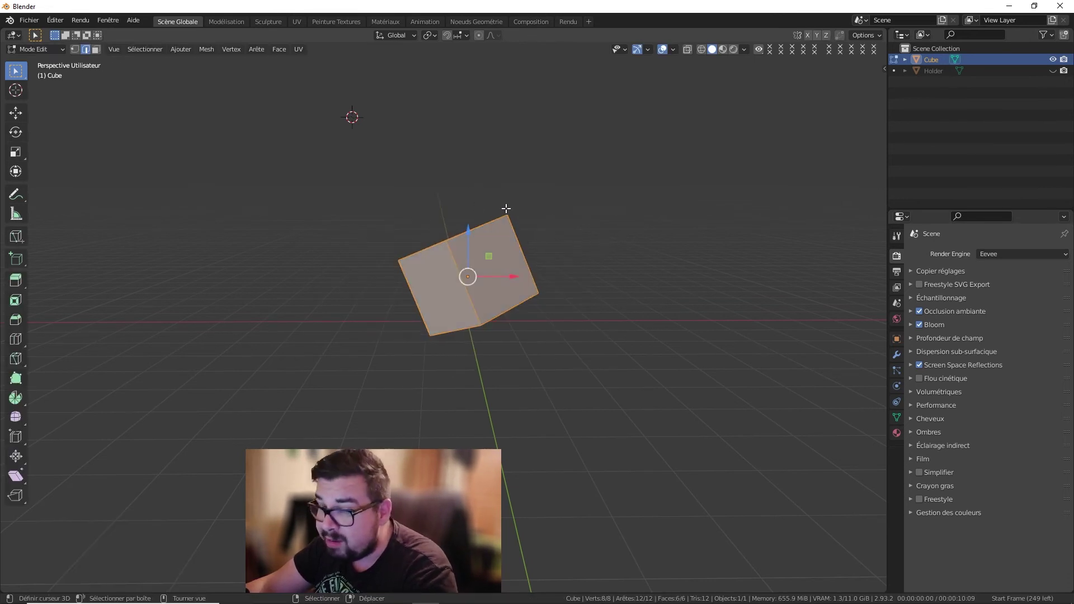
pyautogui.rightClick(506, 209)
pyautogui.press('g')
pyautogui.rightClick(511, 215)
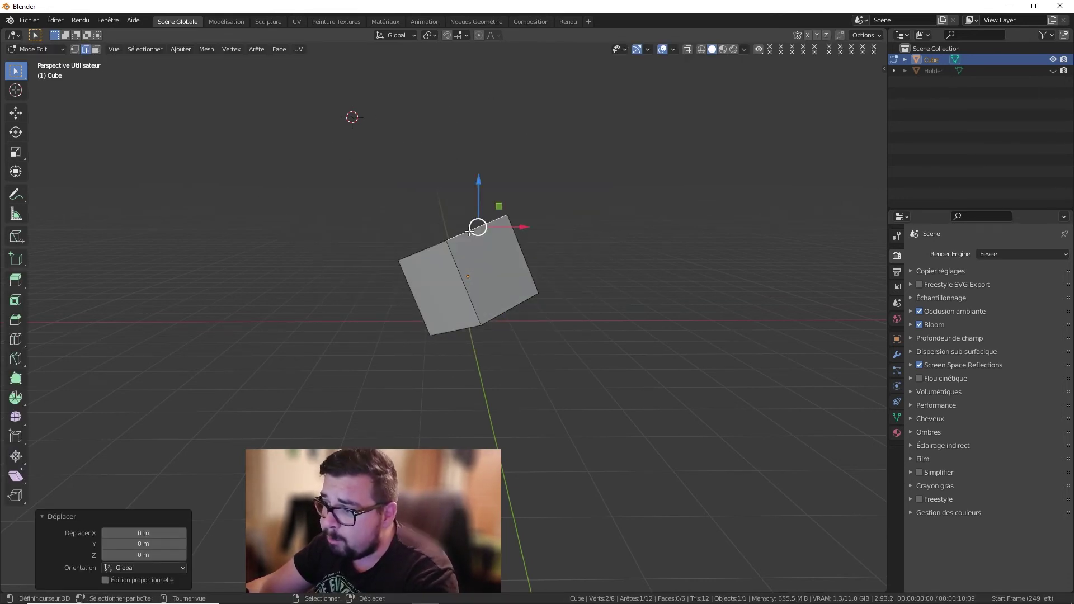
pyautogui.press('g')
pyautogui.rightClick(351, 272)
pyautogui.press('g')
pyautogui.click(209, 286)
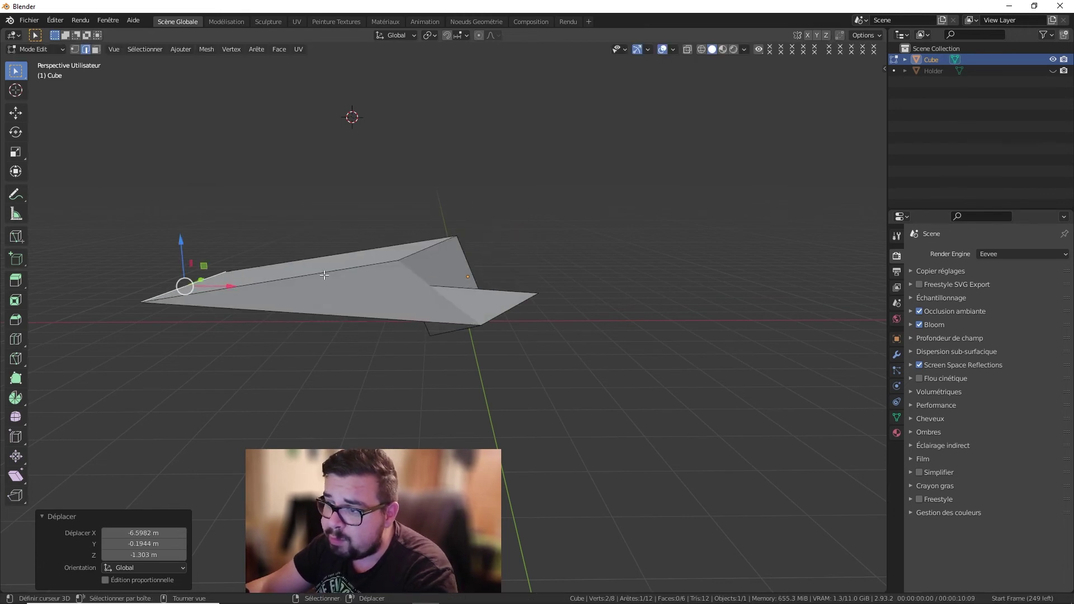
pyautogui.press('Tab')
# Step: Inspect the deformed cube and undo the edge displacement
pyautogui.moveTo(548, 252); pyautogui.dragTo(335, 271, button='middle')
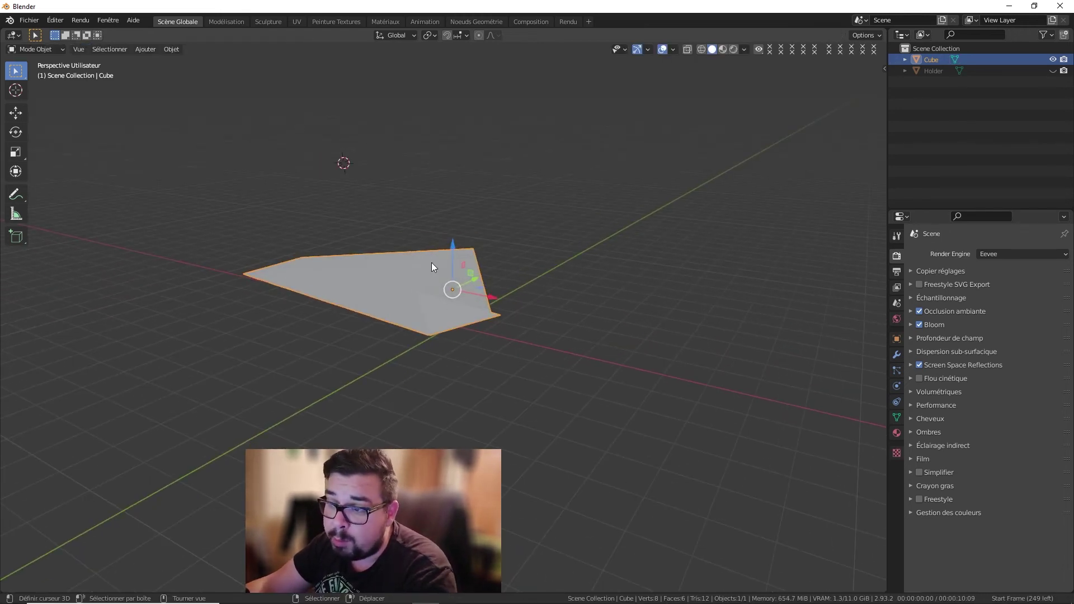
pyautogui.moveTo(431, 263); pyautogui.dragTo(502, 246, button='middle')
pyautogui.hotkey('ctrl', 'z')
pyautogui.hotkey('ctrl', 'z')
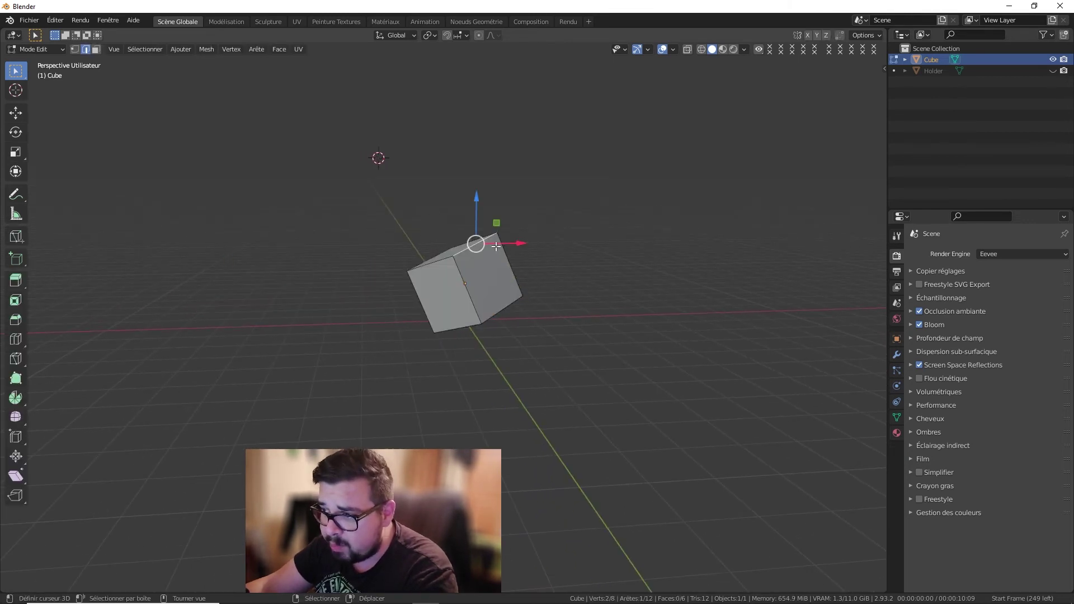
# Step: Set the transform orientation to Local and check the orientation setting of the object gizmos
pyautogui.click(404, 35)
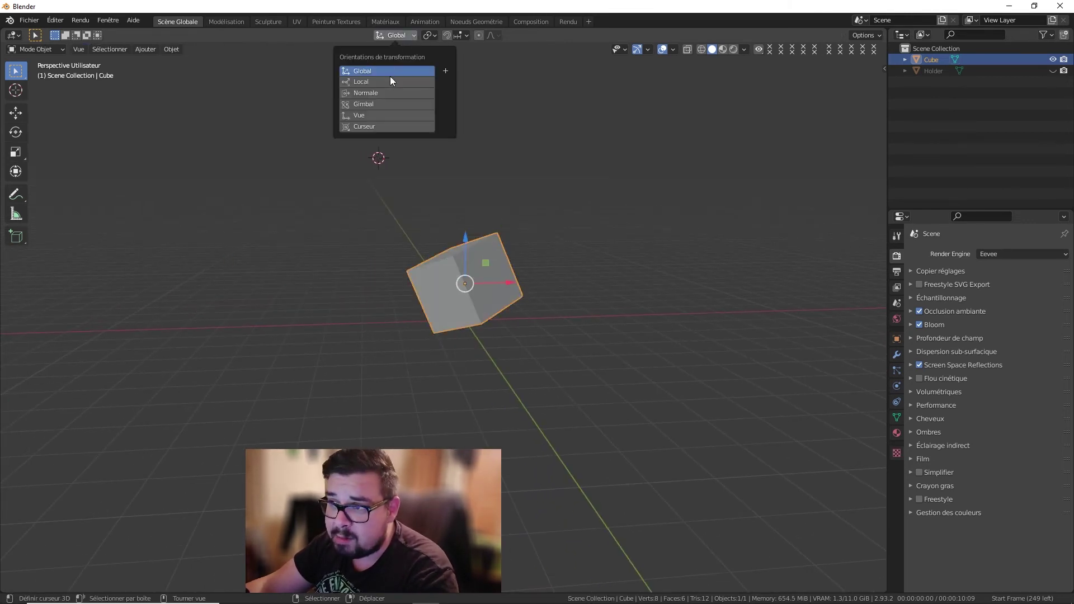
pyautogui.click(378, 82)
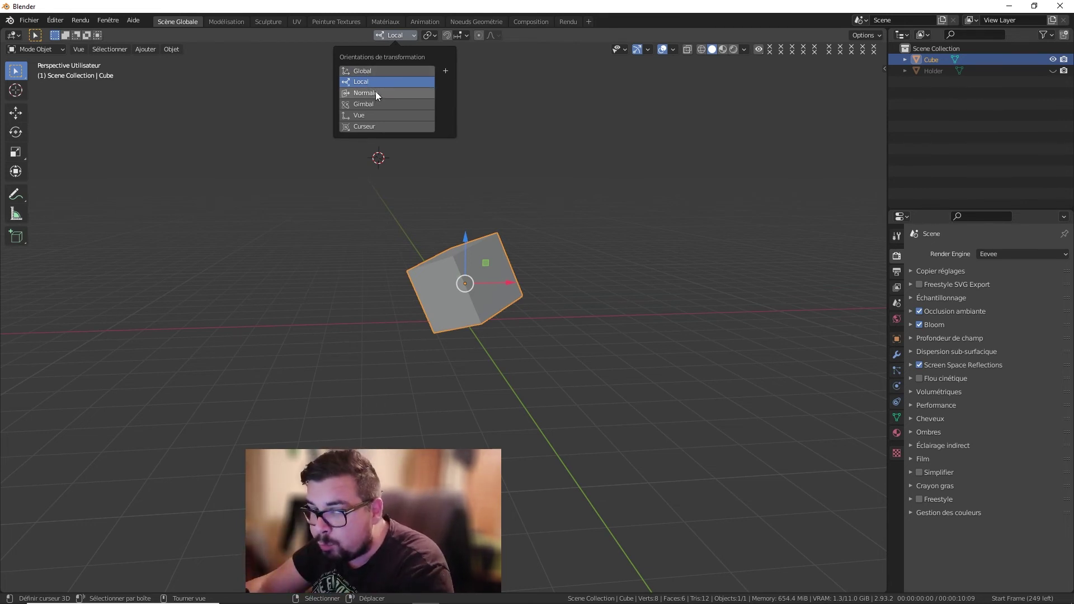
pyautogui.click(648, 50)
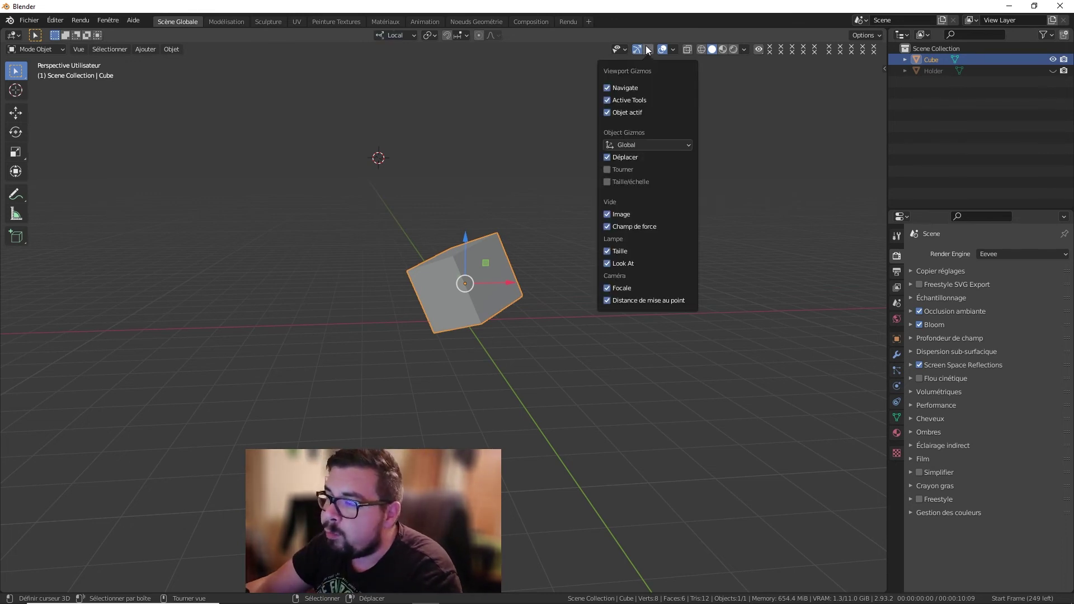
pyautogui.click(646, 143)
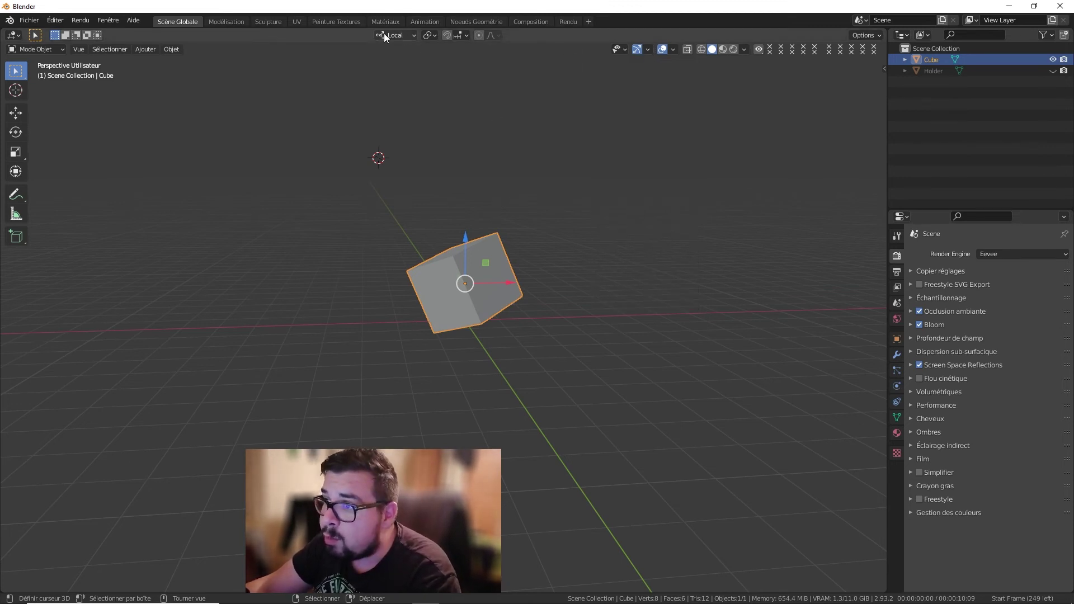
pyautogui.moveTo(498, 203); pyautogui.dragTo(477, 237, button='middle')
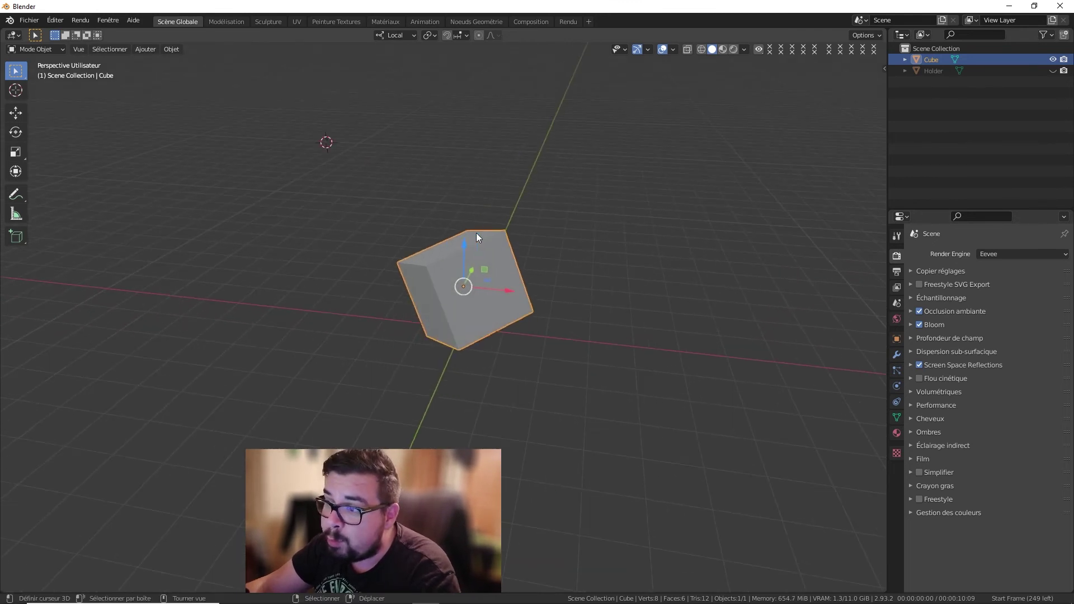
# Step: Try the Normal and Gimbal transform orientations on the cube, and restore Local
pyautogui.click(388, 35)
pyautogui.click(386, 93)
pyautogui.click(403, 40)
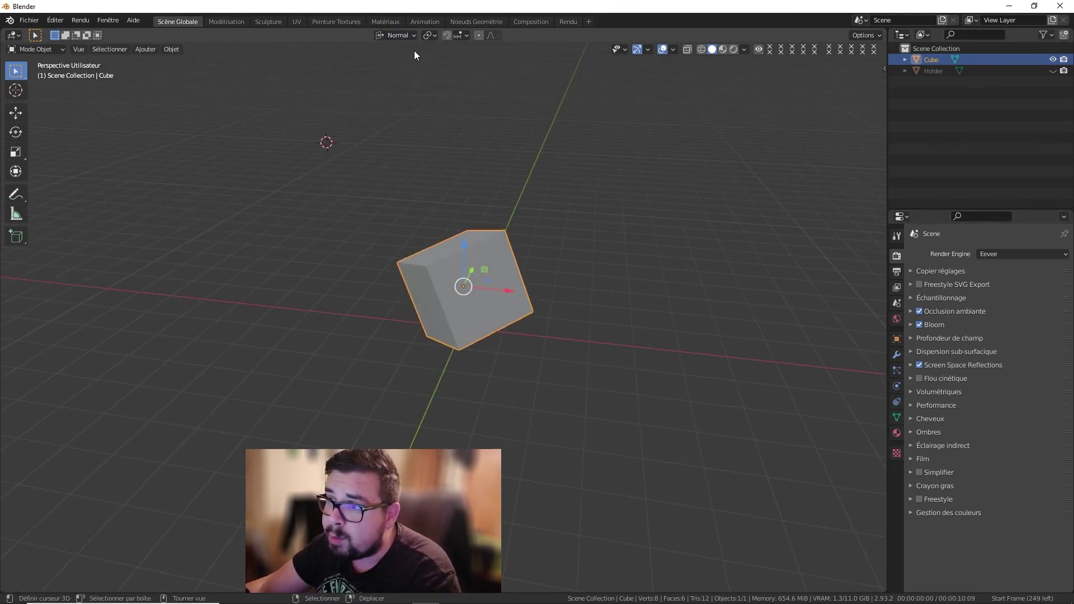
pyautogui.click(401, 39)
pyautogui.click(375, 105)
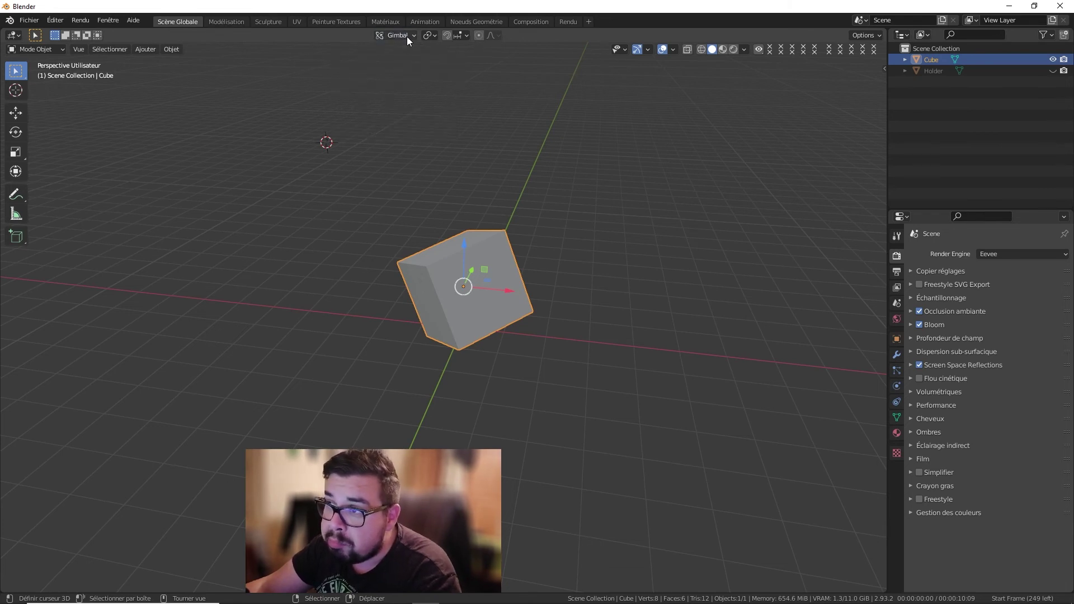
pyautogui.click(403, 49)
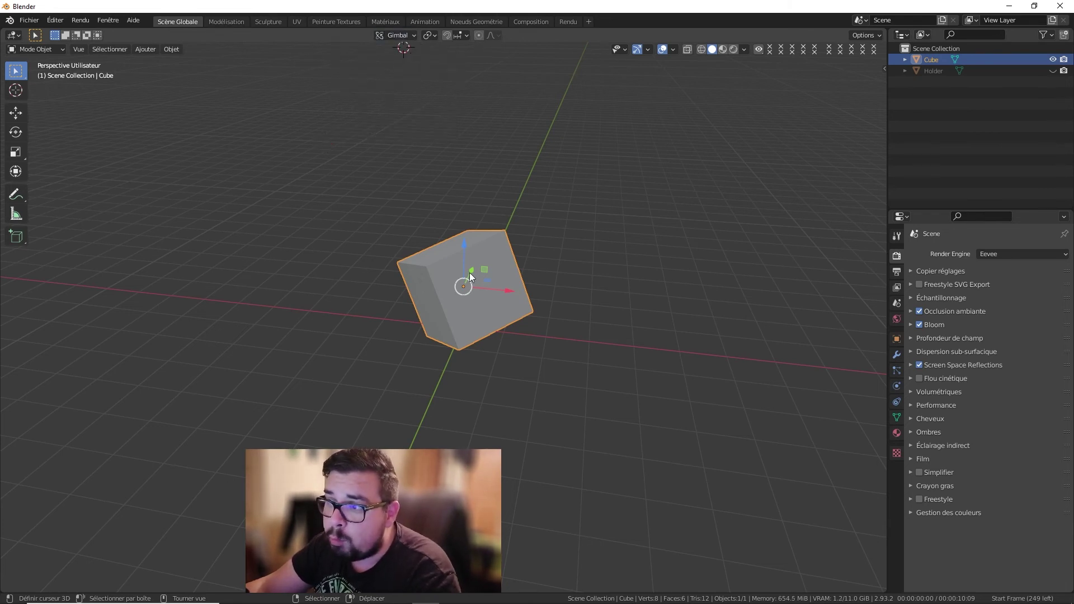
pyautogui.click(401, 40)
pyautogui.click(372, 85)
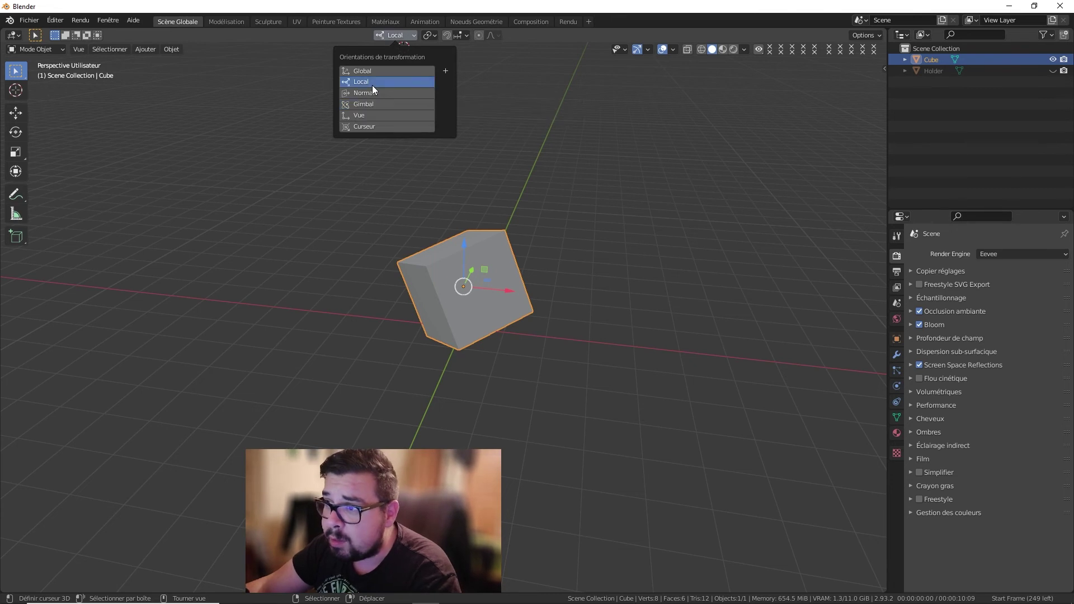
# Step: Set the object gizmos' orientation to Local and view the cube's gizmo from another angle
pyautogui.click(647, 49)
pyautogui.click(629, 146)
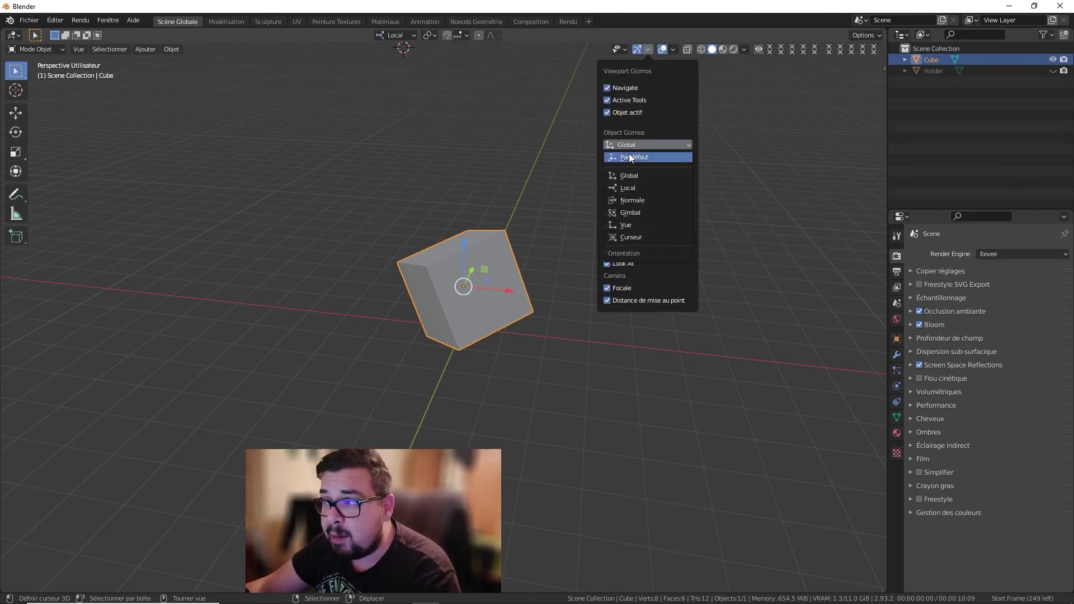
pyautogui.click(630, 186)
pyautogui.moveTo(494, 263); pyautogui.dragTo(468, 281, button='middle')
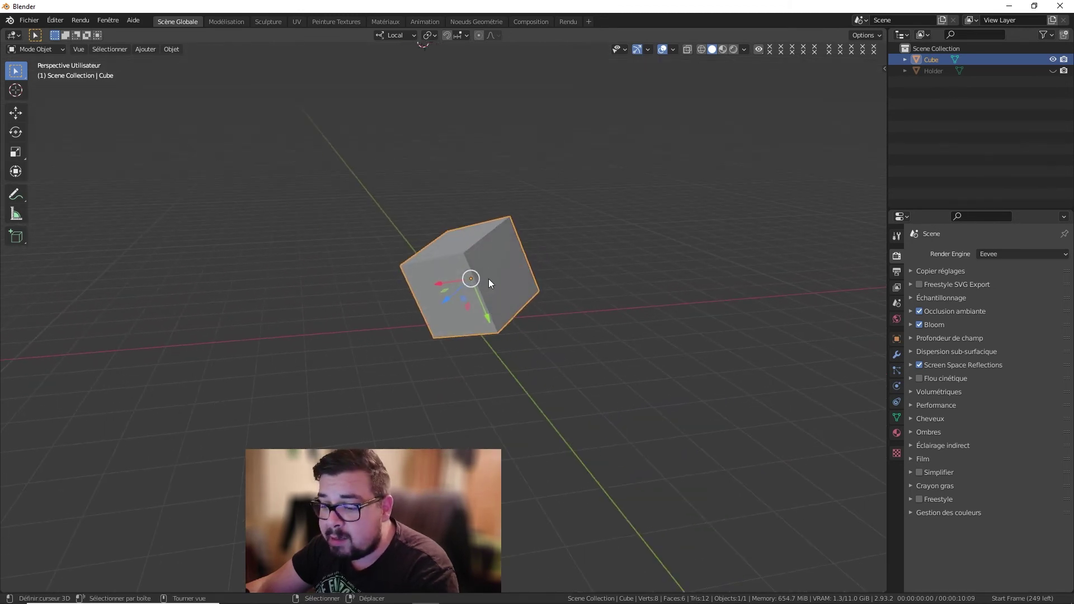
# Step: Rotate the cube freely in the view three times, by -183°, -146° and 89.1°
pyautogui.press('r')
pyautogui.click(361, 277)
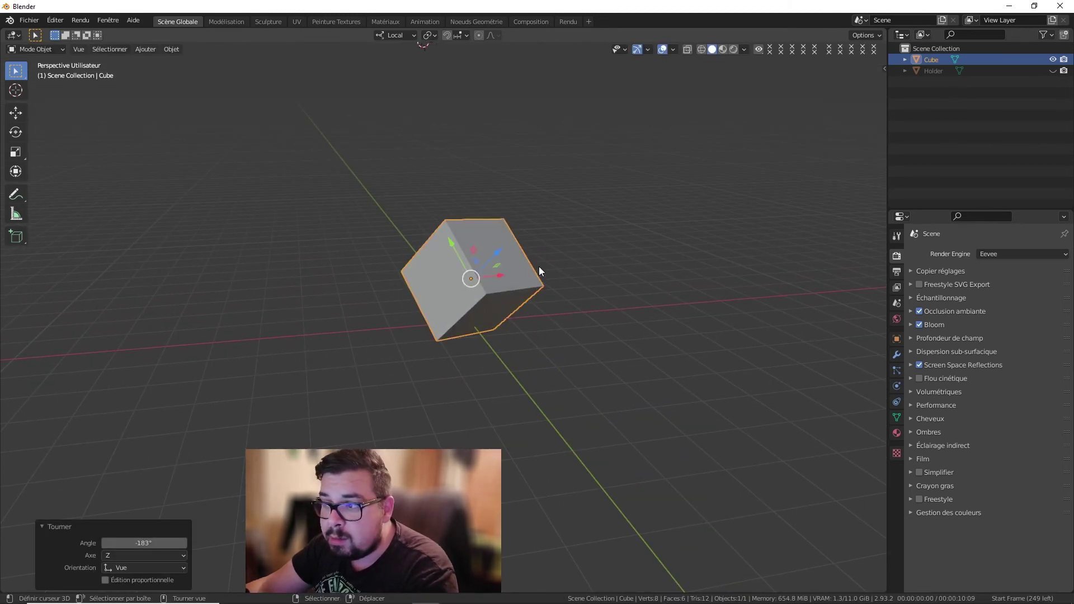
pyautogui.press('r')
pyautogui.click(407, 250)
pyautogui.press('r')
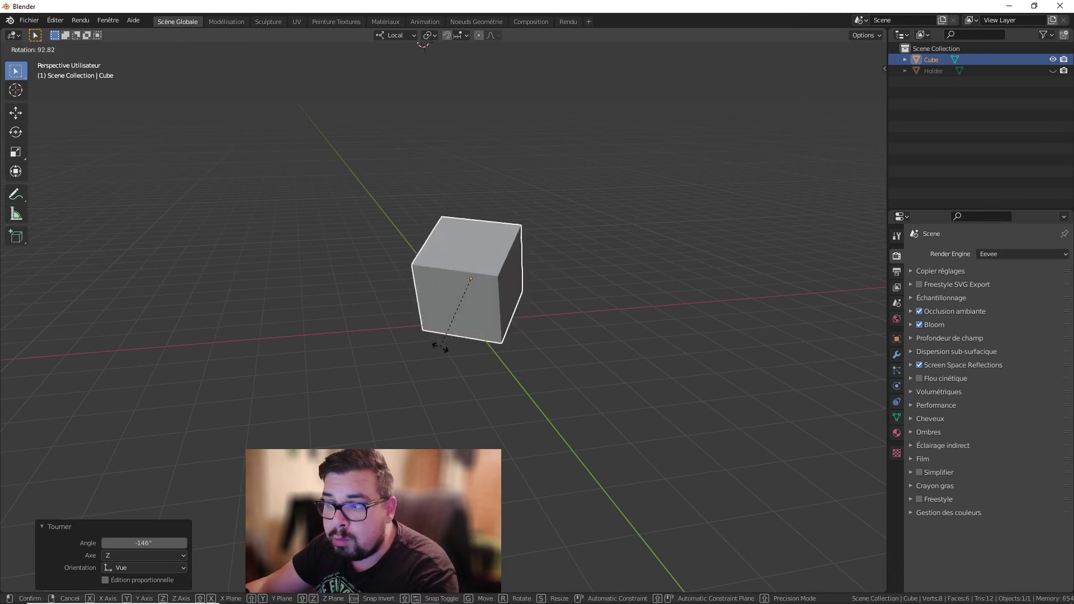
pyautogui.click(459, 348)
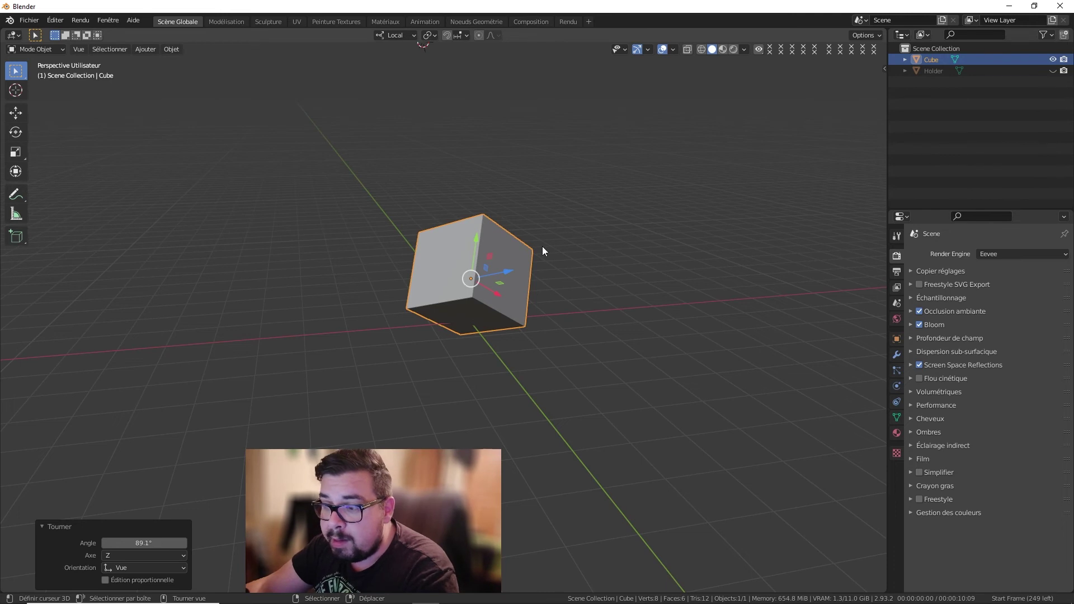
# Step: In Edit Mode, select a side face of the cube and pull it outward along its local Z axis
pyautogui.moveTo(542, 247)
pyautogui.mouseDown(button='middle')
pyautogui.moveTo(473, 277)
pyautogui.moveTo(552, 257)
pyautogui.moveTo(542, 253)
pyautogui.mouseUp(button='middle')
pyautogui.press('Tab')
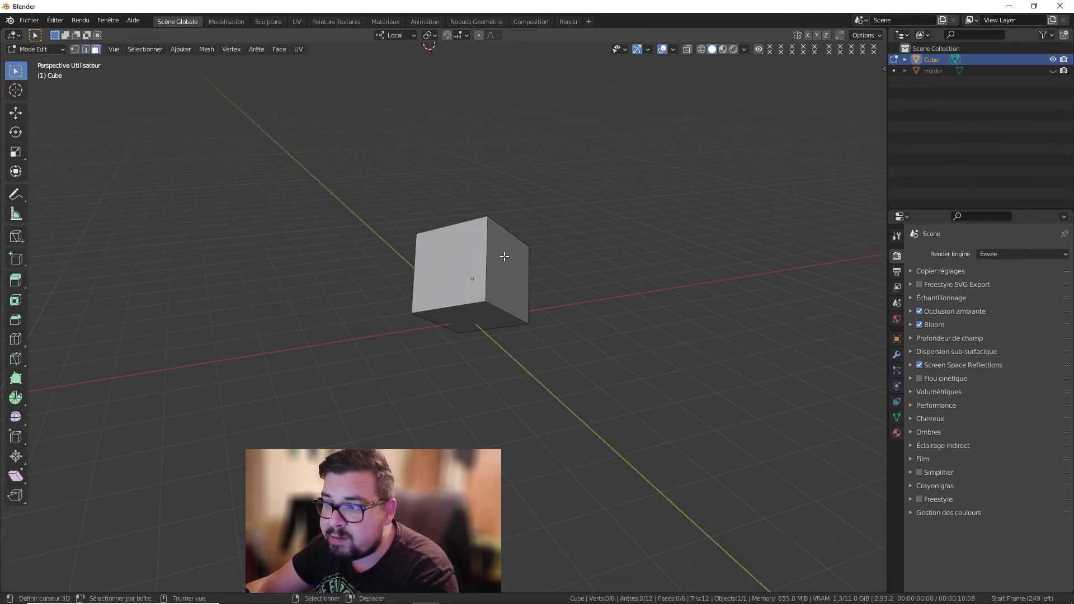
pyautogui.moveTo(504, 257); pyautogui.dragTo(502, 255, button='right')
pyautogui.moveTo(529, 265); pyautogui.dragTo(575, 265, button='middle')
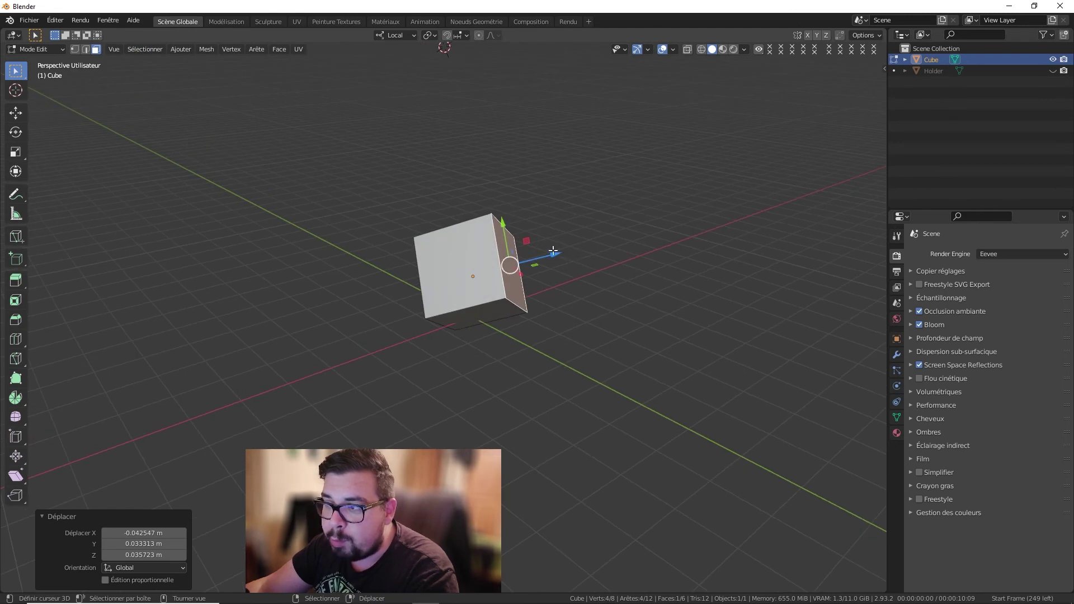
pyautogui.moveTo(553, 253); pyautogui.dragTo(825, 187)
# Step: Select a long face of the stretched cube and pull it outward along the local Y axis
pyautogui.moveTo(796, 196); pyautogui.dragTo(404, 281, button='middle')
pyautogui.moveTo(456, 292); pyautogui.dragTo(463, 297, button='right')
pyautogui.hotkey('ctrl', 'z')
pyautogui.rightClick(415, 270)
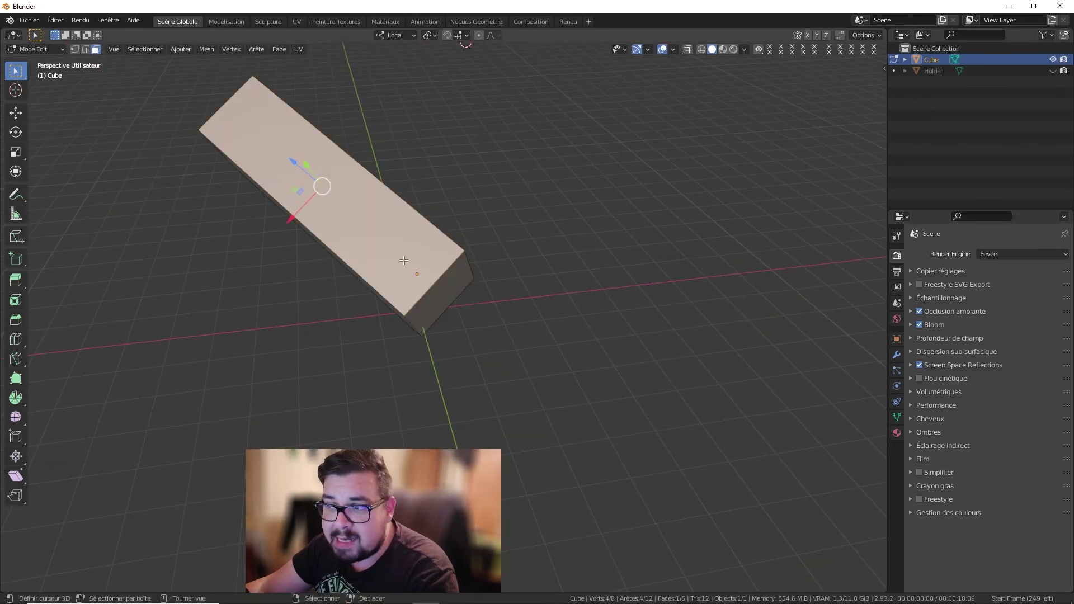
pyautogui.moveTo(370, 235); pyautogui.dragTo(498, 237, button='middle')
pyautogui.moveTo(453, 192); pyautogui.dragTo(370, 92)
pyautogui.moveTo(370, 92); pyautogui.dragTo(269, 53, button='middle')
# Step: Move the opposite long face about -2.2 m along local Y and the end face about -3.49 m along local Z
pyautogui.rightClick(636, 276)
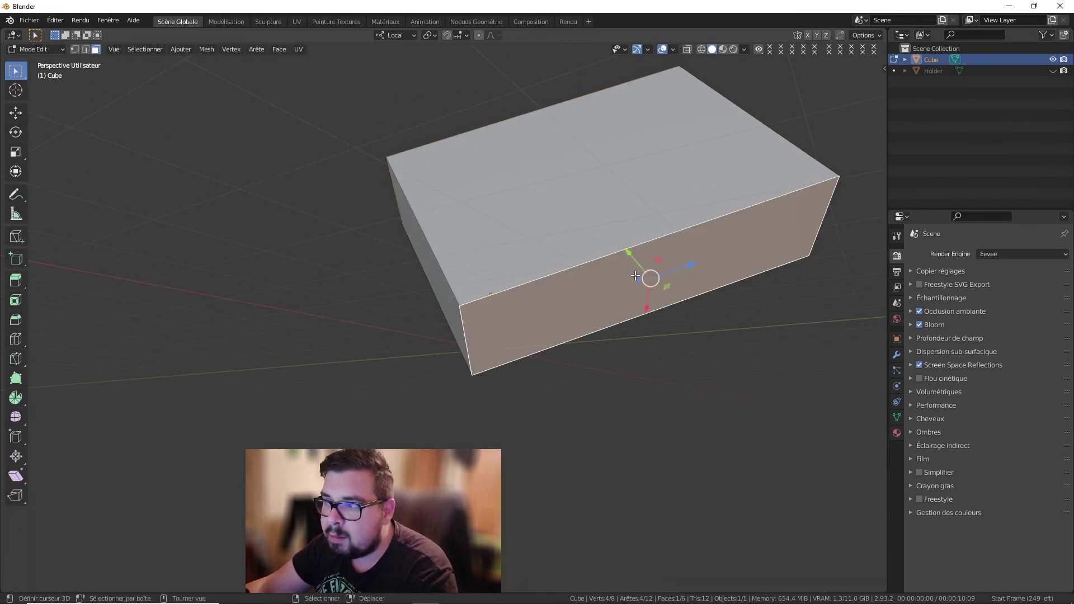
pyautogui.moveTo(635, 276); pyautogui.dragTo(673, 294, button='middle')
pyautogui.moveTo(604, 258); pyautogui.dragTo(669, 325)
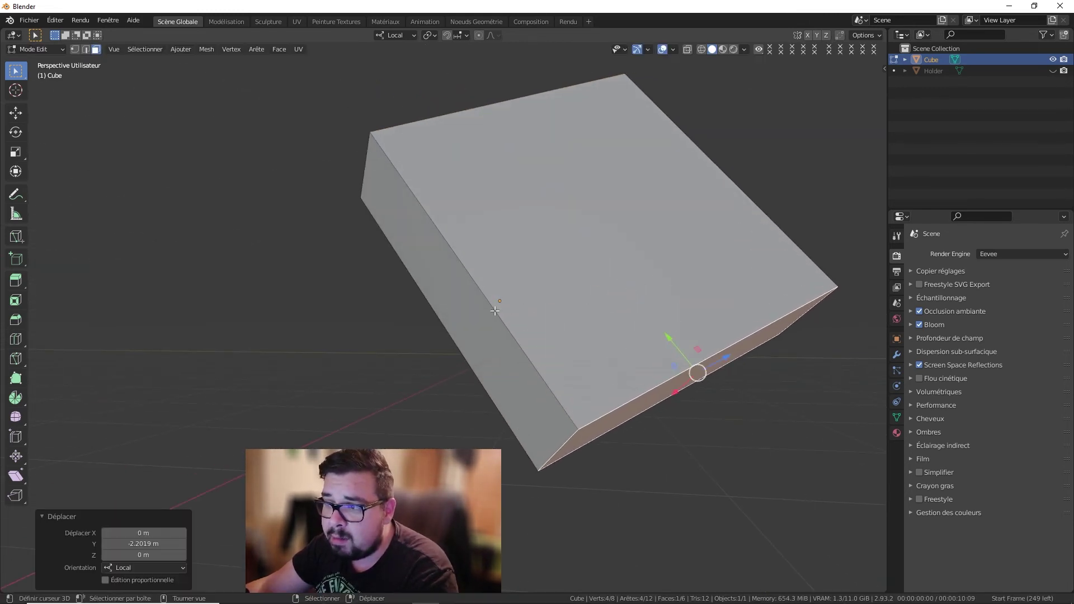
pyautogui.click(495, 311)
pyautogui.moveTo(480, 278); pyautogui.dragTo(317, 341)
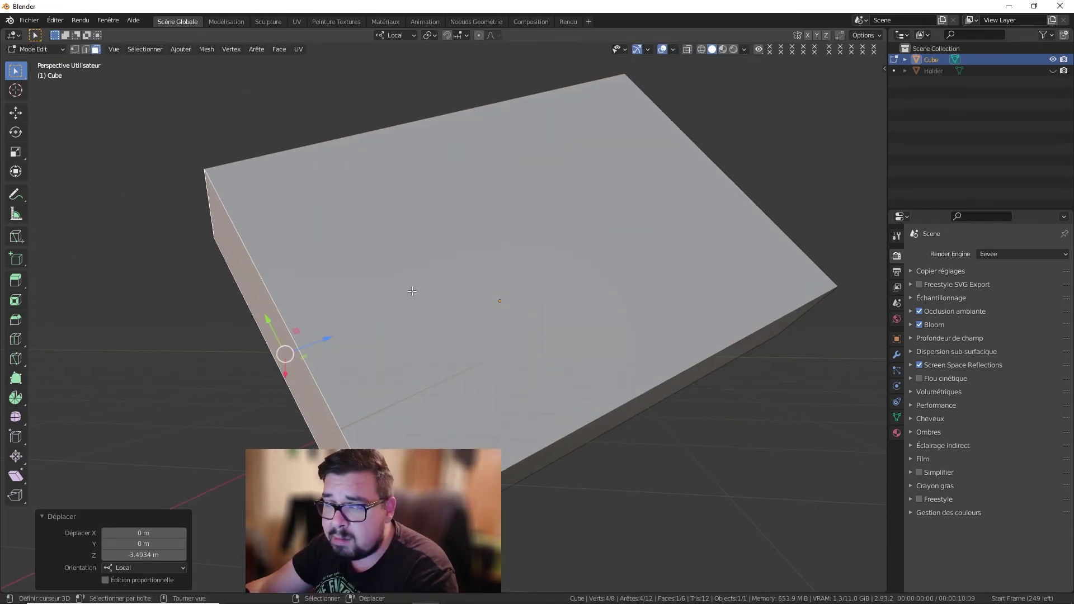
# Step: Pull two more faces of the box outward with the local gizmo and leave Edit Mode
pyautogui.moveTo(335, 334); pyautogui.dragTo(637, 221, button='middle')
pyautogui.rightClick(447, 304)
pyautogui.moveTo(348, 330); pyautogui.dragTo(287, 364)
pyautogui.moveTo(568, 273); pyautogui.dragTo(391, 334, button='middle')
pyautogui.rightClick(432, 327)
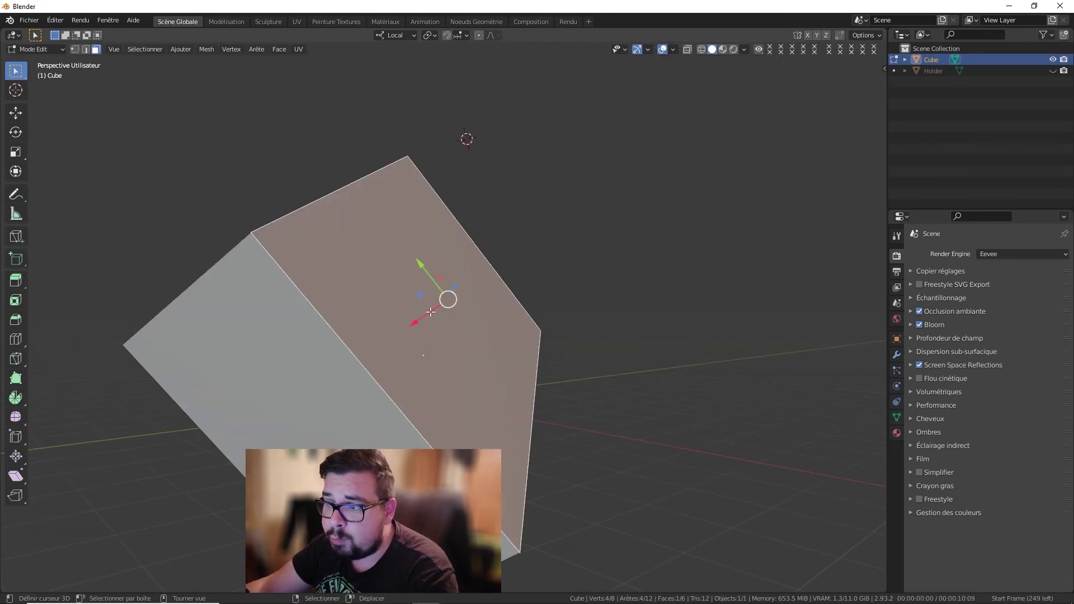
pyautogui.moveTo(430, 312); pyautogui.dragTo(418, 419)
pyautogui.moveTo(502, 282); pyautogui.dragTo(508, 307, button='middle')
pyautogui.scroll(1, 561, 338)
pyautogui.scroll(-1, 559, 346)
pyautogui.press('Tab')
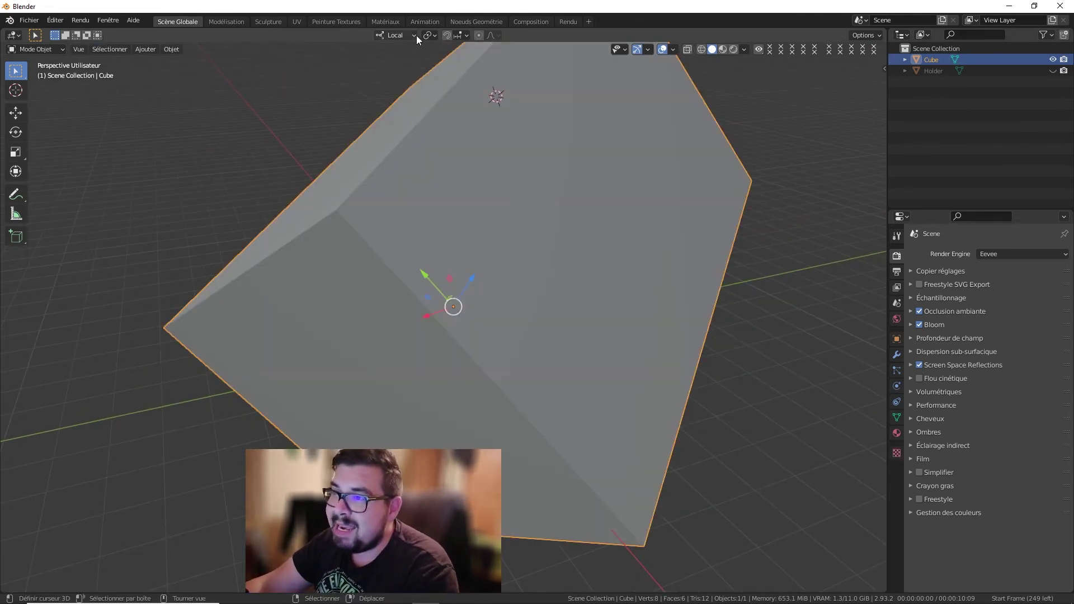
# Step: Delete the deformed cube and reset the 3D cursor to the world origin
pyautogui.moveTo(525, 232)
pyautogui.mouseDown(button='middle')
pyautogui.moveTo(542, 237)
pyautogui.moveTo(575, 211)
pyautogui.moveTo(623, 218)
pyautogui.moveTo(525, 238)
pyautogui.mouseUp(button='middle')
pyautogui.press('x')
pyautogui.click(567, 221)
pyautogui.hotkey('shift', 'c')
# Step: Add a new 2 m mesh cube at the world origin
pyautogui.hotkey('shift', 'a')
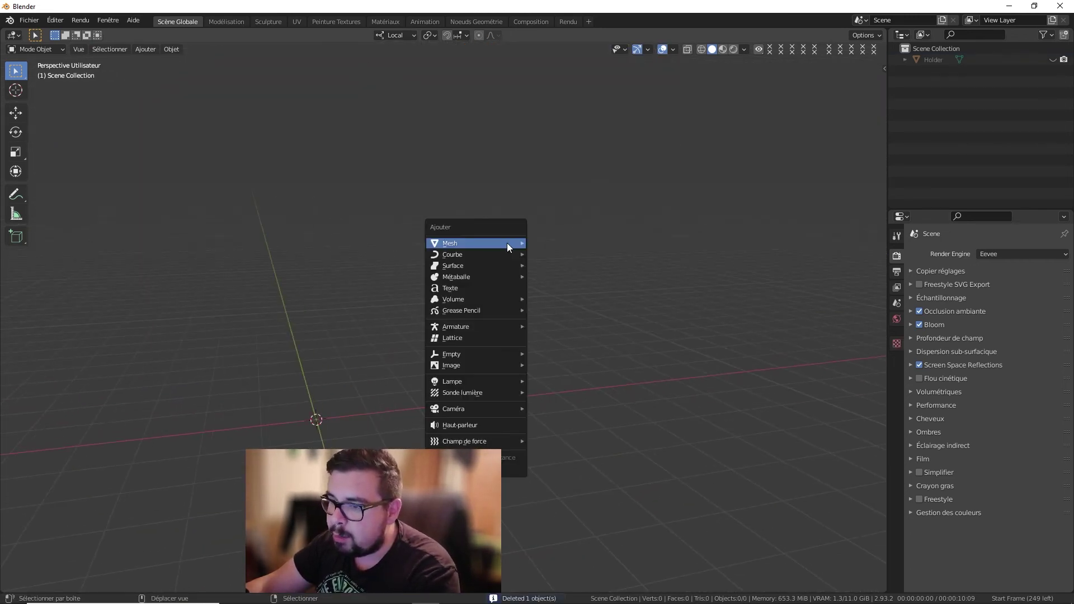
pyautogui.moveTo(507, 243)
pyautogui.click(570, 254)
pyautogui.scroll(-2, 499, 261)
pyautogui.moveTo(486, 270); pyautogui.dragTo(469, 265, button='middle')
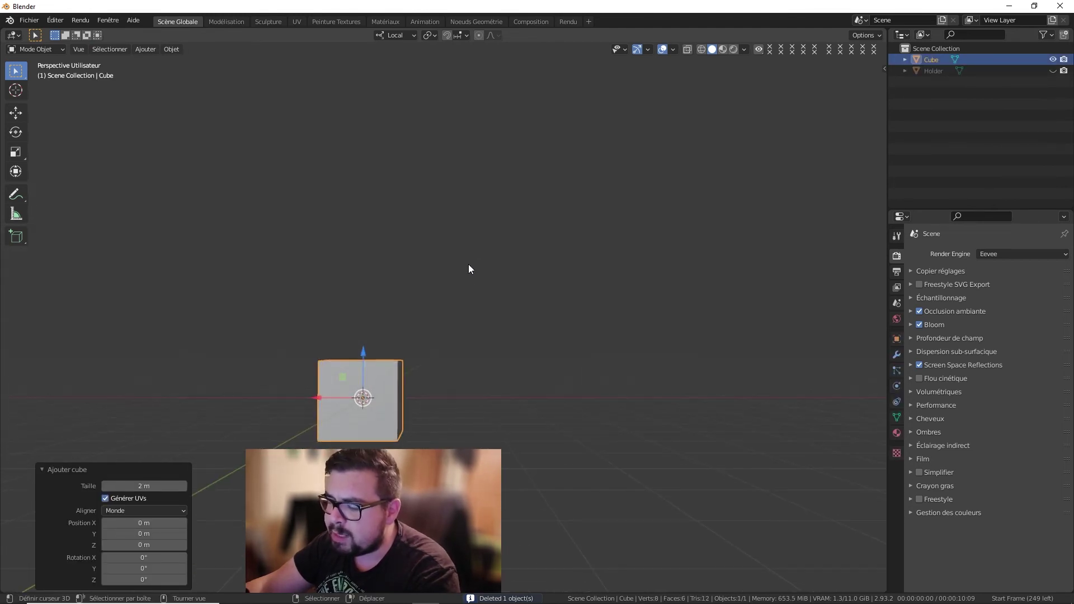
# Step: Raise the cube about 3.21 m along Z and rotate it about -41.9° around its local Z axis
pyautogui.press('g')
pyautogui.press('z')
pyautogui.click(496, 180)
pyautogui.press('r')
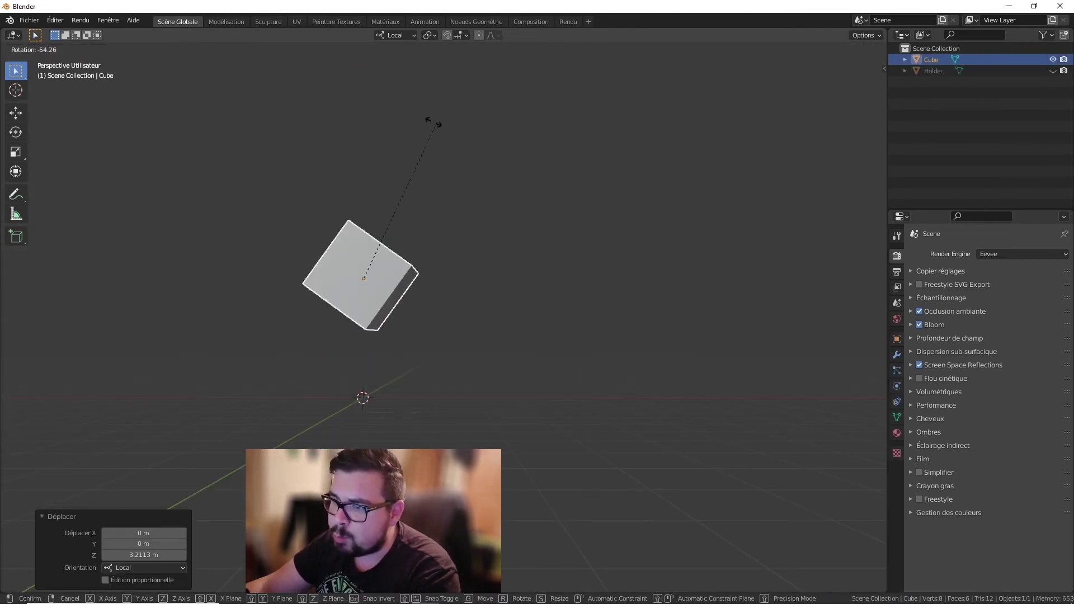
pyautogui.press('z')
pyautogui.click(427, 201)
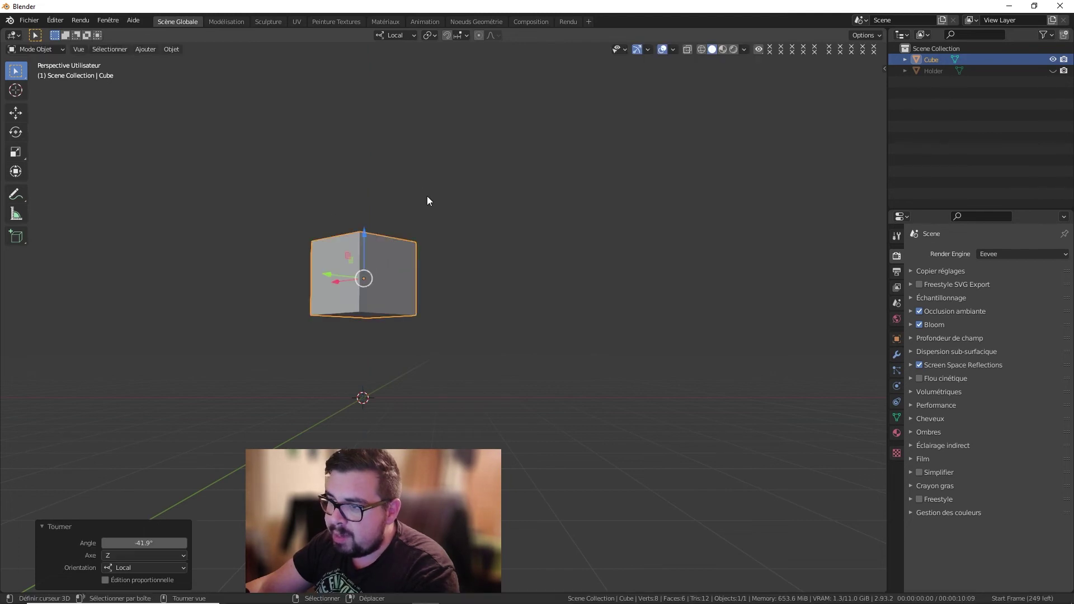
# Step: Rotate the cube about 52.7° around its local X axis and about -8.67° around its local Z axis
pyautogui.press('r')
pyautogui.press('x')
pyautogui.click(475, 276)
pyautogui.press('r')
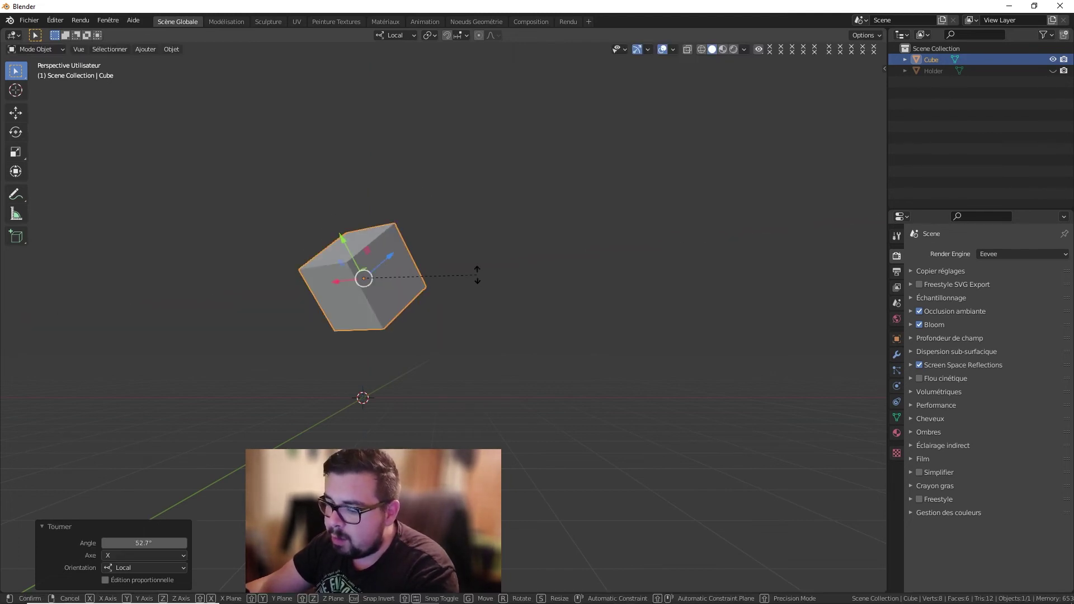
pyautogui.press('z')
pyautogui.click(572, 241)
pyautogui.moveTo(417, 193); pyautogui.dragTo(444, 206, button='middle')
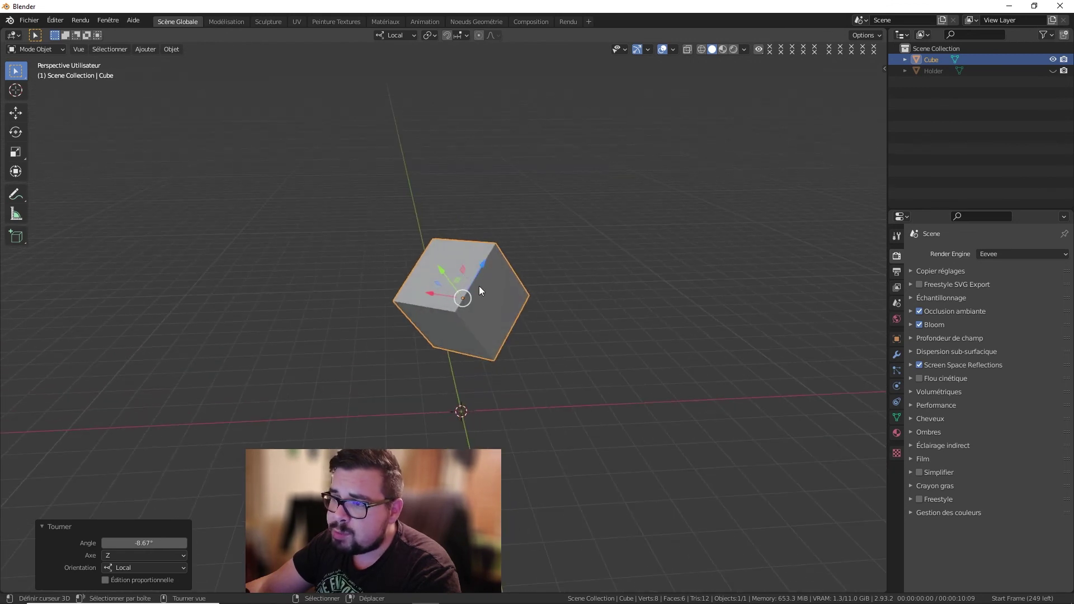
# Step: Check the tilted cube's local axes in Edit Mode and show its object transform values in Object Mode
pyautogui.press('Tab')
pyautogui.moveTo(533, 228); pyautogui.dragTo(476, 186, button='middle')
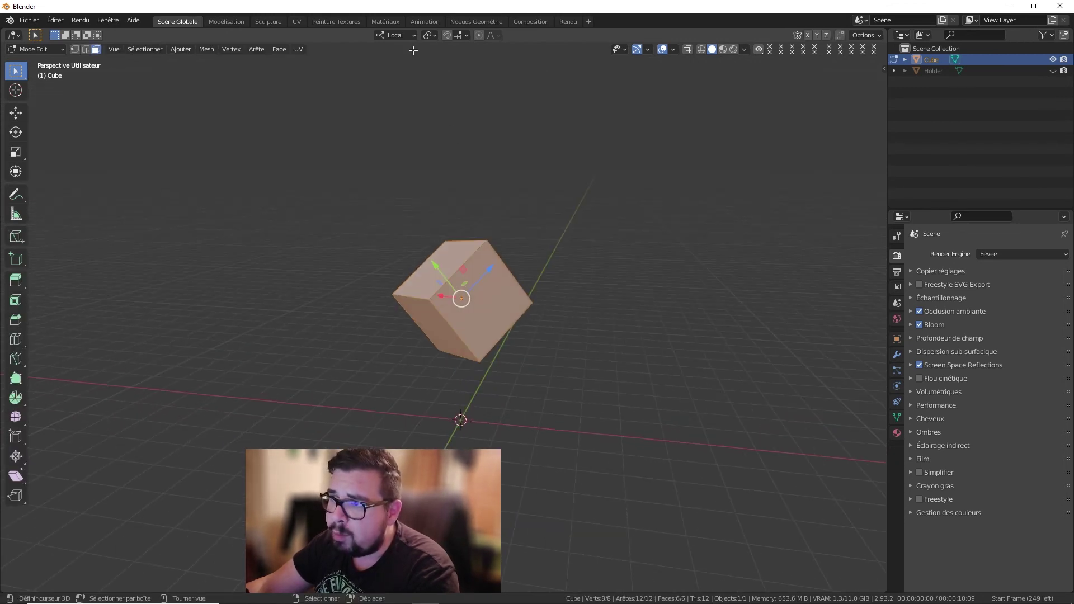
pyautogui.press('Tab')
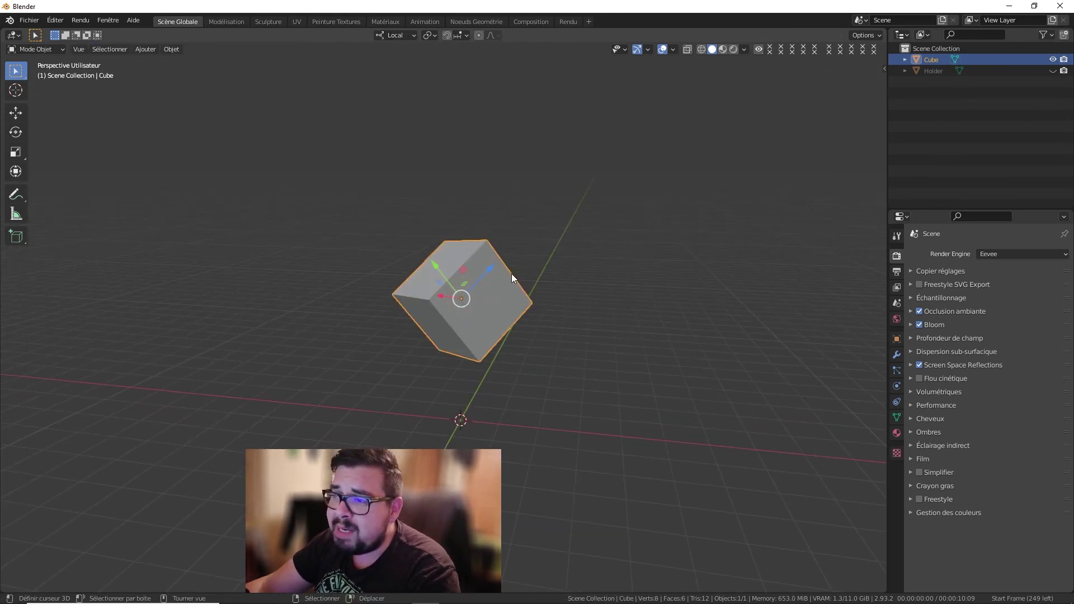
pyautogui.press('n')
pyautogui.click(880, 68)
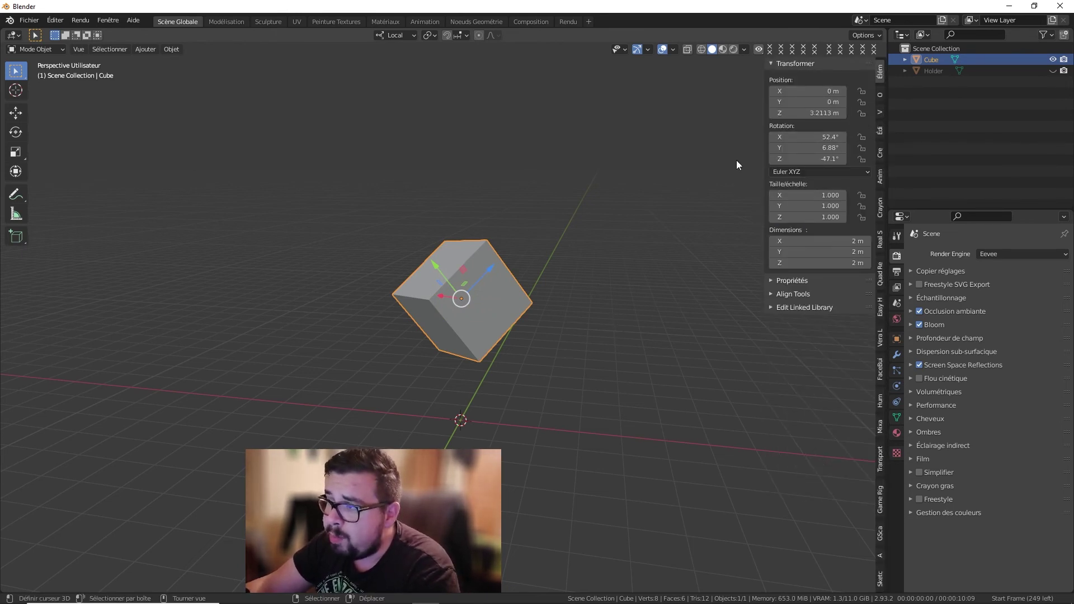
# Step: Try applying rotation and scale to the tilted cube, and undo it to compare the gizmo axes
pyautogui.press('q')
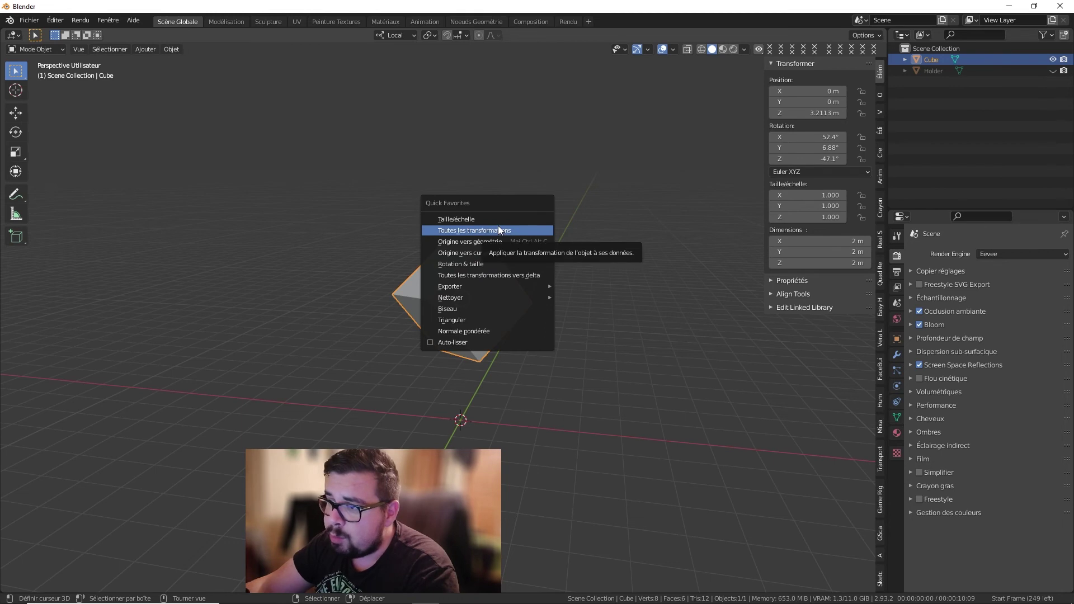
pyautogui.click(481, 262)
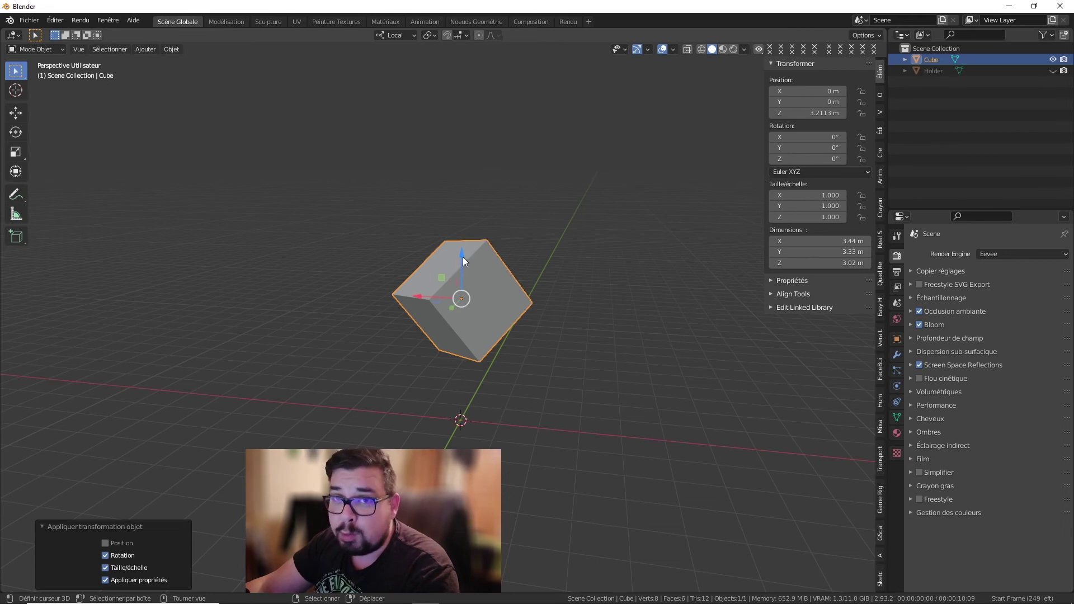
pyautogui.hotkey('ctrl', 'z')
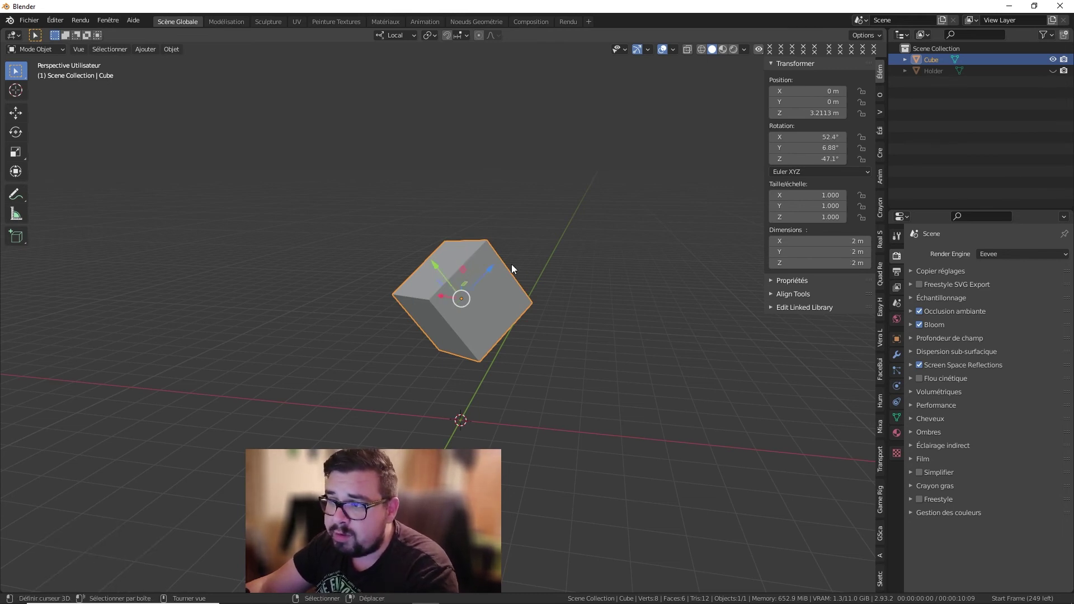
pyautogui.moveTo(512, 266); pyautogui.dragTo(546, 280, button='middle')
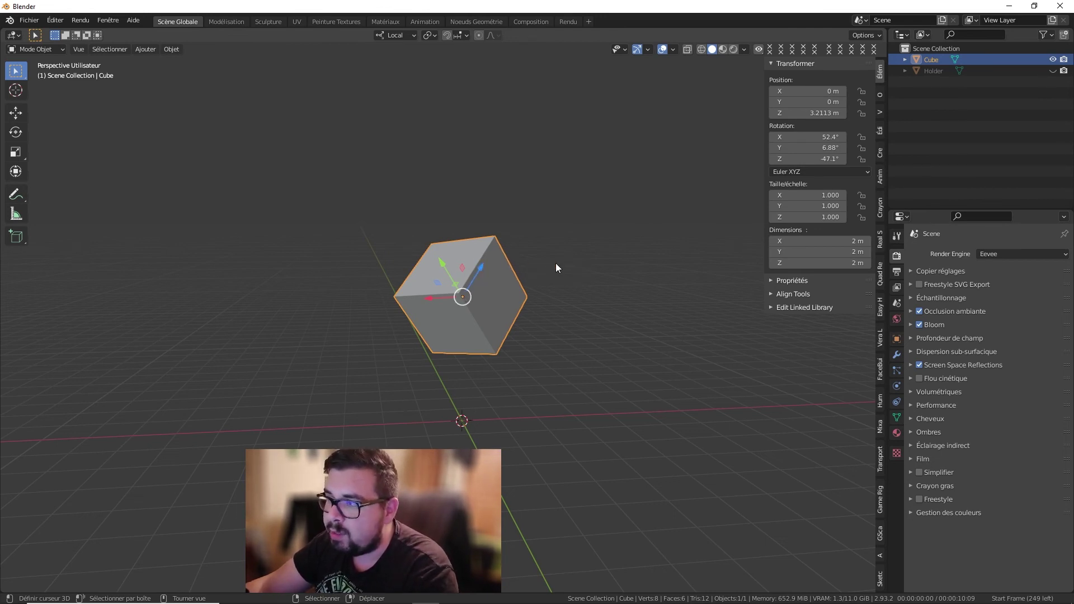
# Step: Apply the tilted cube's rotation and scale
pyautogui.press('q')
pyautogui.click(499, 260)
pyautogui.moveTo(504, 260); pyautogui.dragTo(460, 287, button='middle')
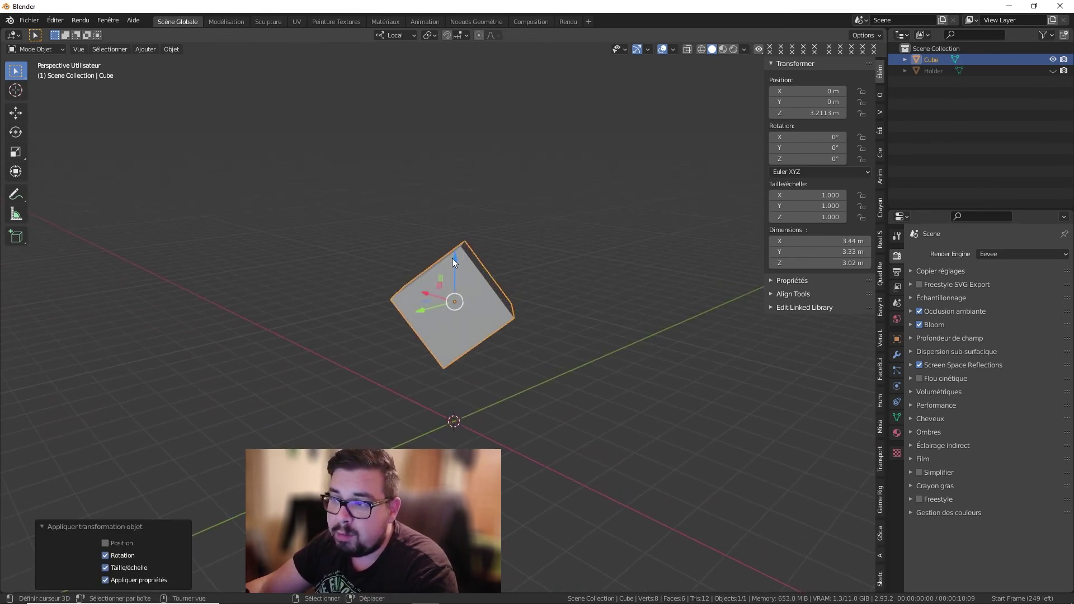
# Step: Move the cube with the local gizmo to about 3.31 m in Z and -0.93 m in Y
pyautogui.moveTo(458, 257)
pyautogui.mouseDown()
pyautogui.moveTo(457, 212)
pyautogui.moveTo(456, 247)
pyautogui.mouseUp()
pyautogui.moveTo(430, 291)
pyautogui.mouseDown()
pyautogui.moveTo(406, 311)
pyautogui.moveTo(449, 297)
pyautogui.mouseUp()
pyautogui.moveTo(455, 205); pyautogui.dragTo(478, 201, button='middle')
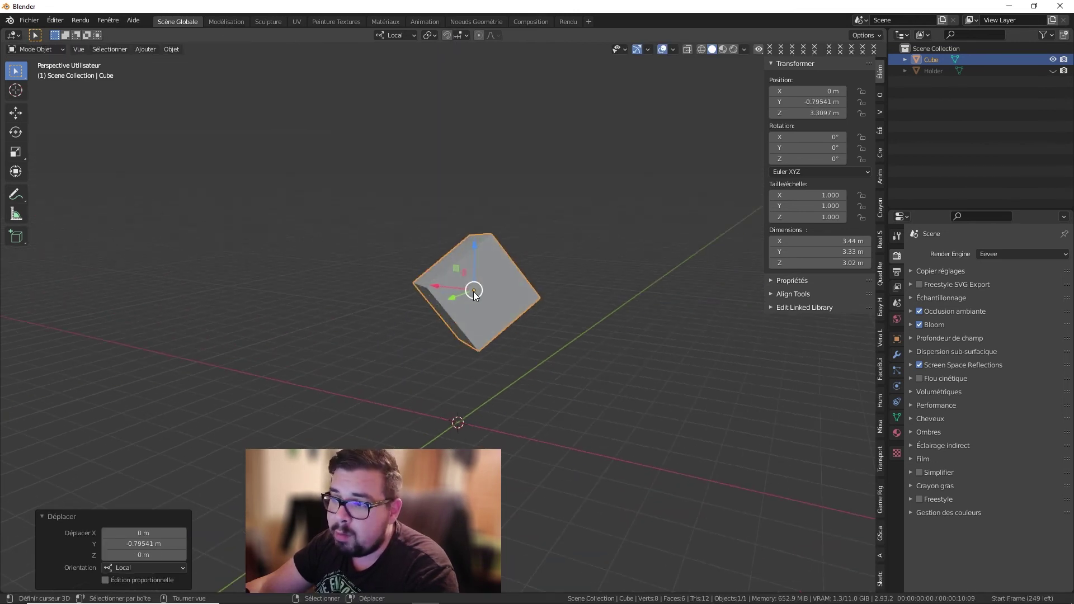
pyautogui.moveTo(382, 227); pyautogui.dragTo(479, 245, button='middle')
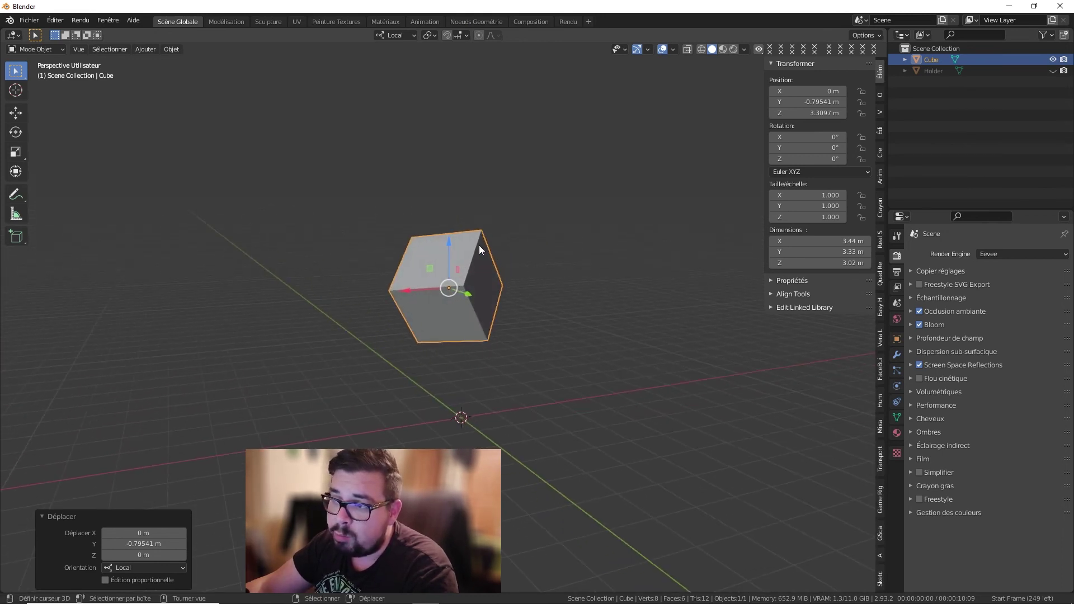
pyautogui.moveTo(468, 292); pyautogui.dragTo(465, 289)
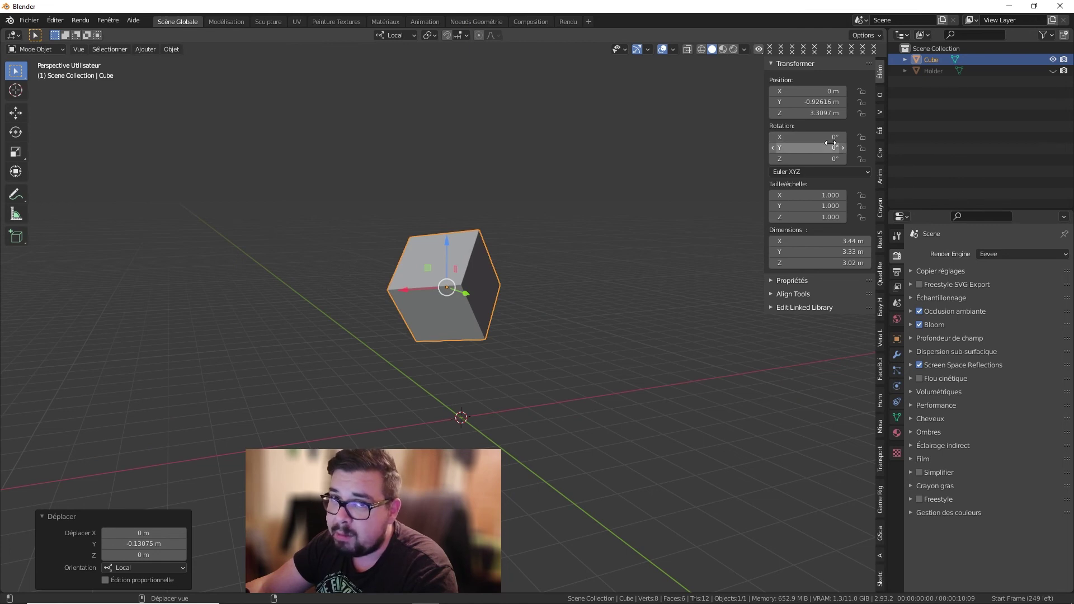
pyautogui.moveTo(518, 240); pyautogui.dragTo(446, 261, button='middle')
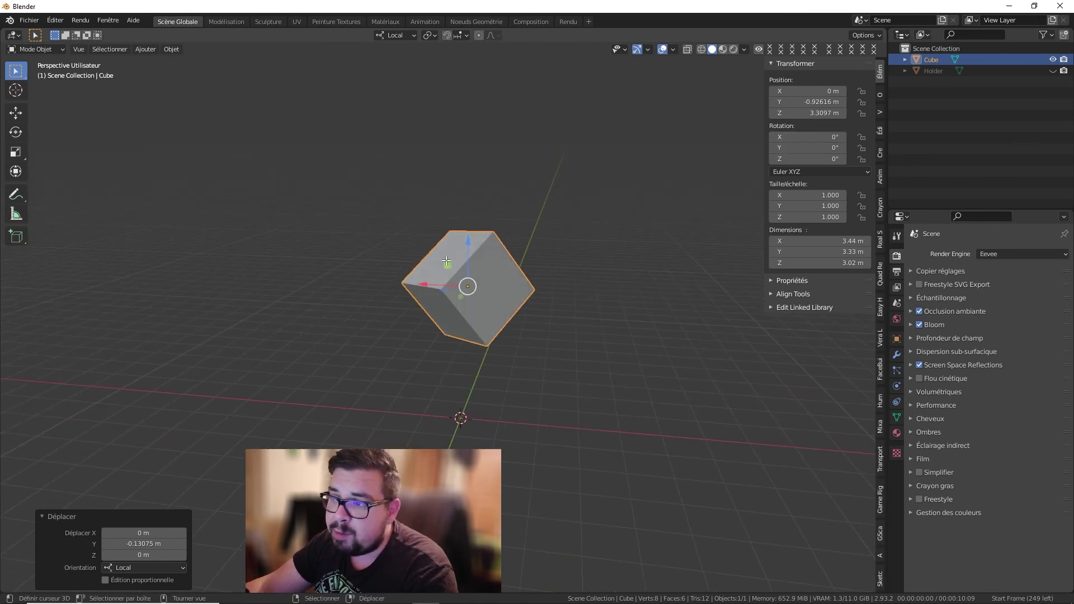
# Step: In Edit Mode, shift the whole mesh about 0.17 m in X, 0.1 m in Y and -0.21 m in Z
pyautogui.press('Tab')
pyautogui.press('g')
pyautogui.click(448, 235)
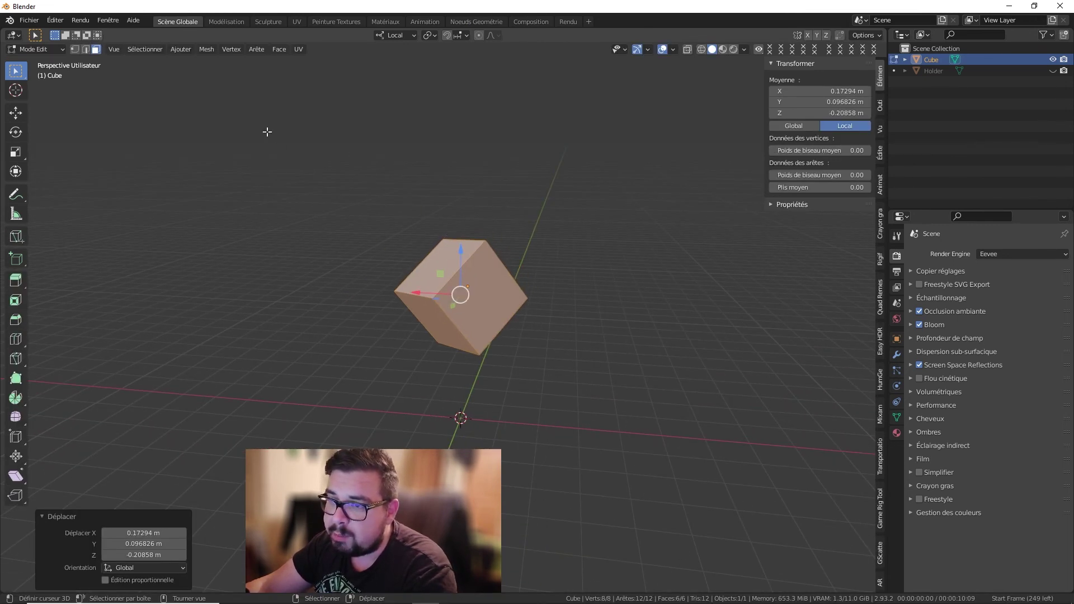
# Step: Extrude the cube's upper face and move it about 5 m along local Z instead of along its normal
pyautogui.click(418, 244)
pyautogui.click(435, 263)
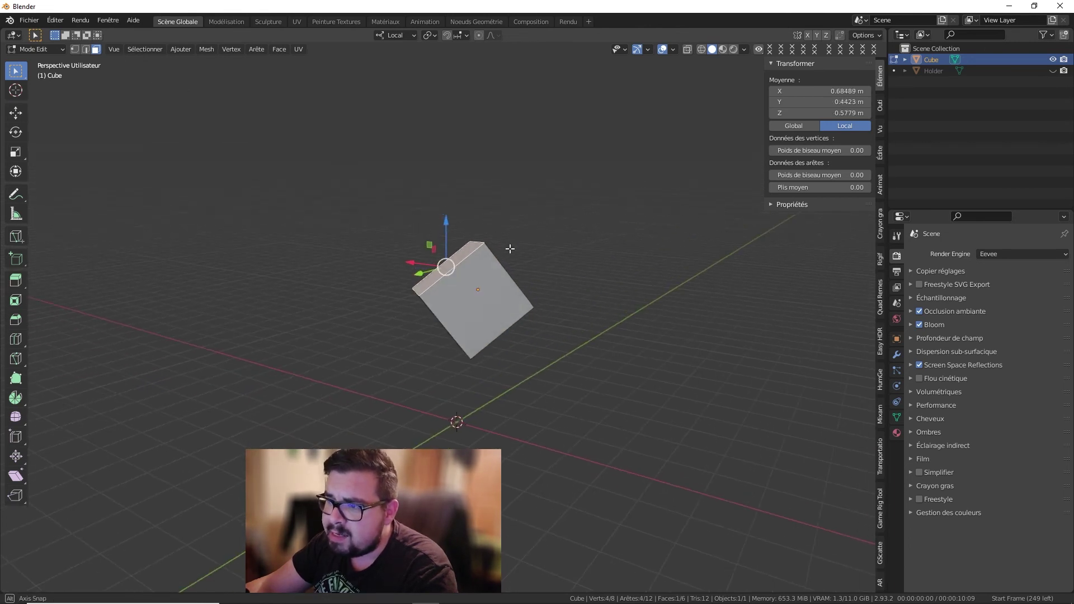
pyautogui.moveTo(435, 262); pyautogui.dragTo(463, 258, button='middle')
pyautogui.press('e')
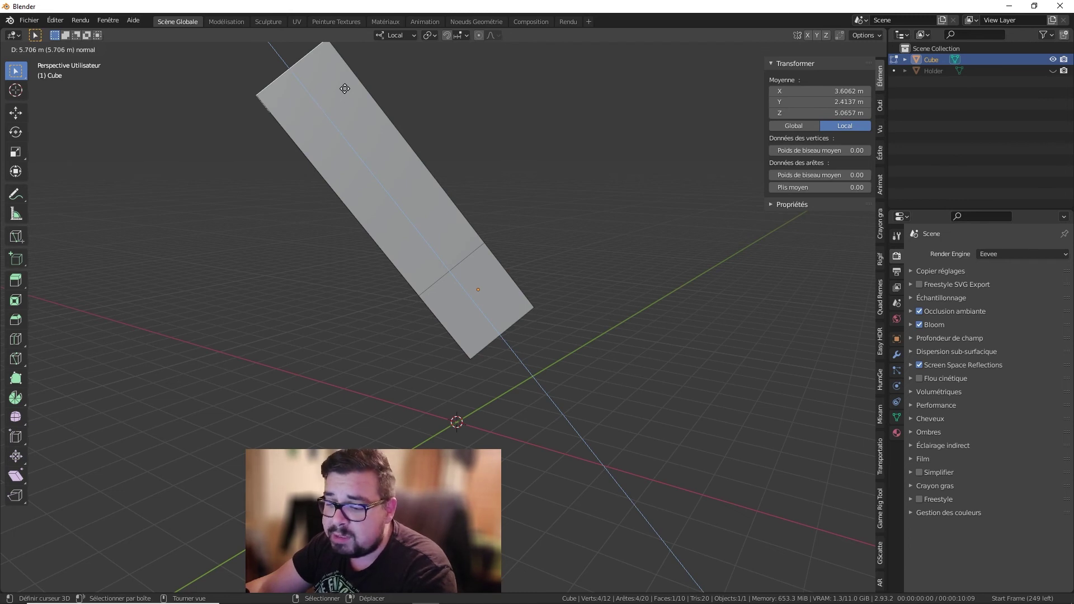
pyautogui.press('Escape')
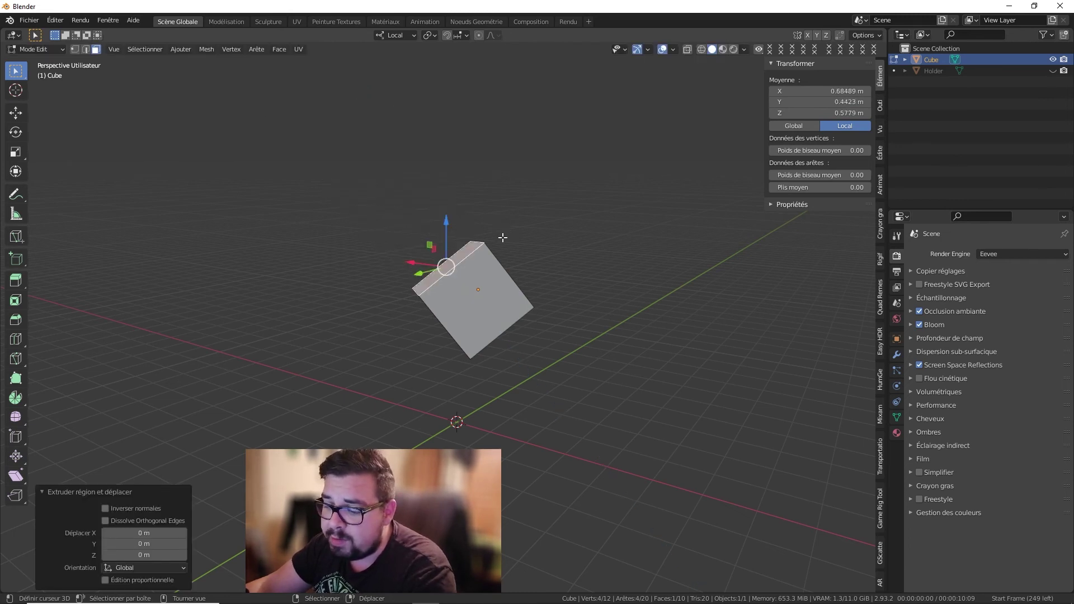
pyautogui.press('g')
pyautogui.press('z')
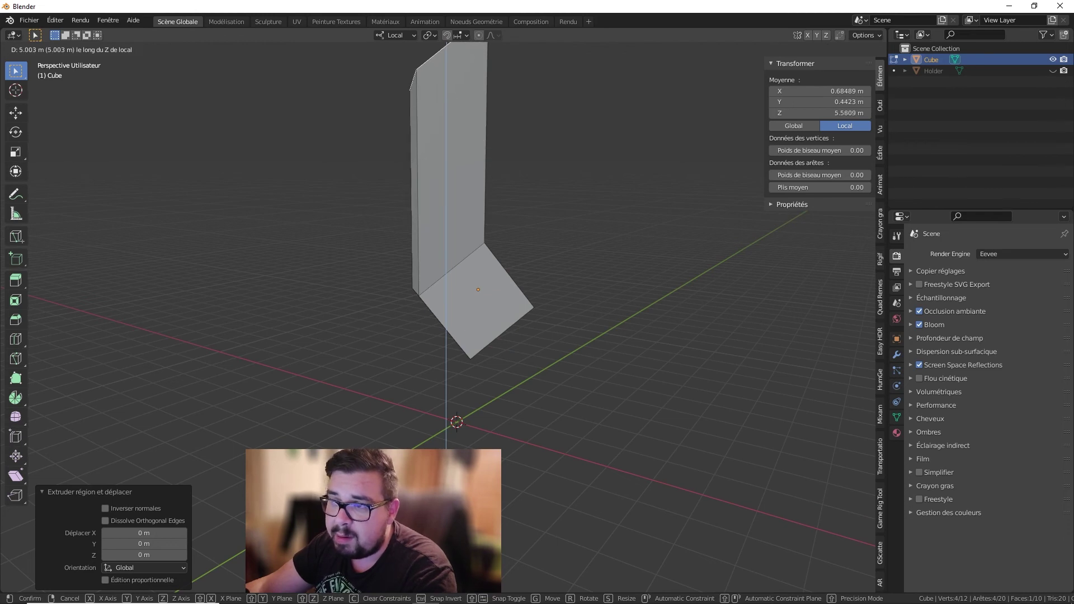
pyautogui.click(522, 599)
# Step: Extrude the cube's adjacent side face about 6.49 m along its normal
pyautogui.rightClick(470, 331)
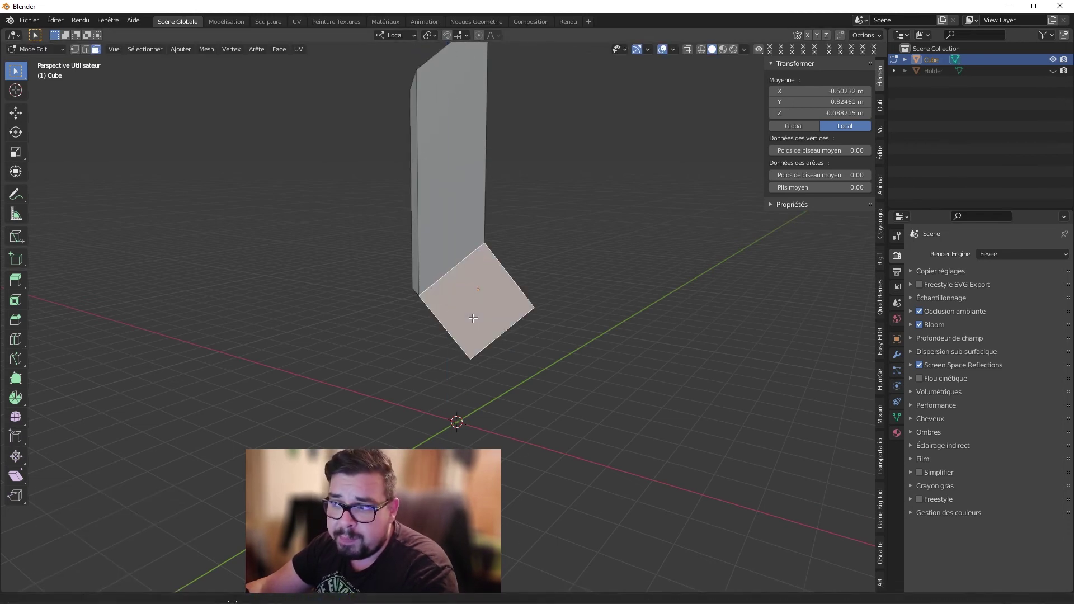
pyautogui.moveTo(600, 463); pyautogui.dragTo(503, 440, button='middle')
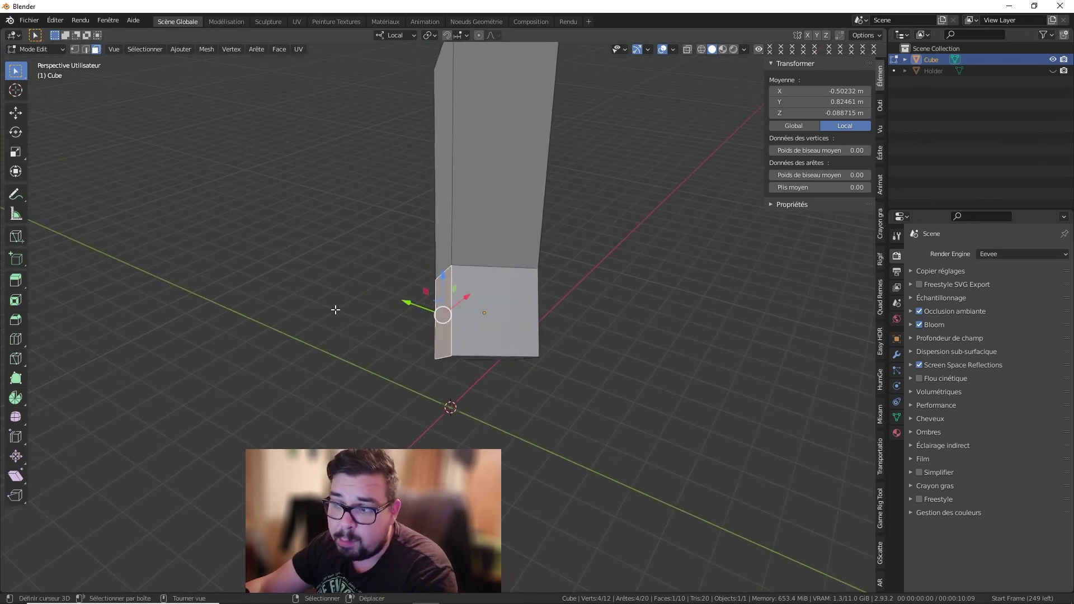
pyautogui.press('e')
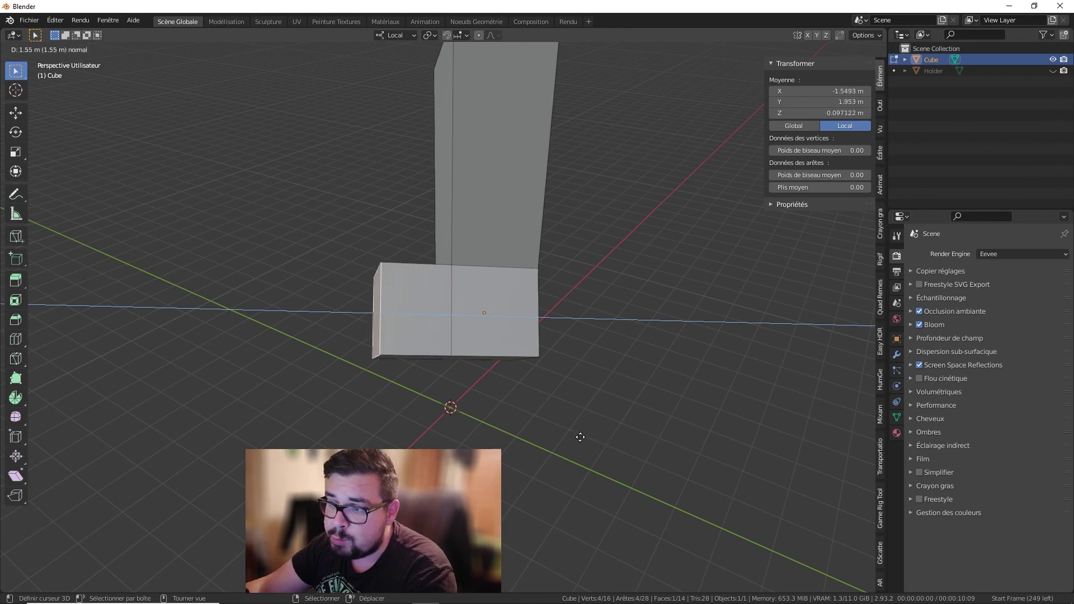
pyautogui.click(363, 393)
pyautogui.moveTo(363, 394); pyautogui.dragTo(432, 402, button='middle')
# Step: Try moving the extruded end face along the local Z, X and Y axes
pyautogui.press('g')
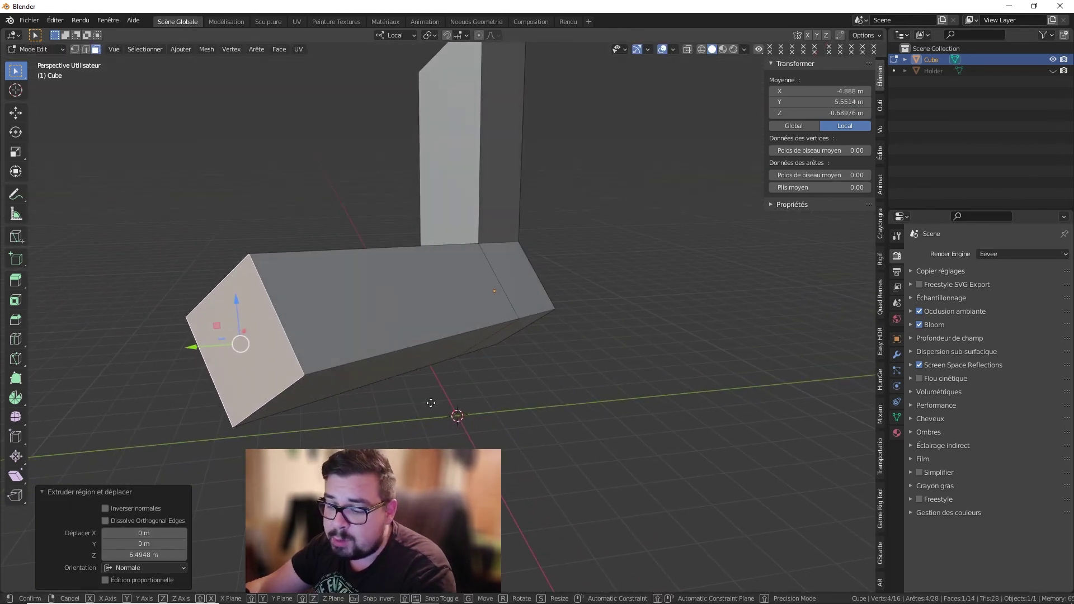
pyautogui.press('z')
pyautogui.press('x')
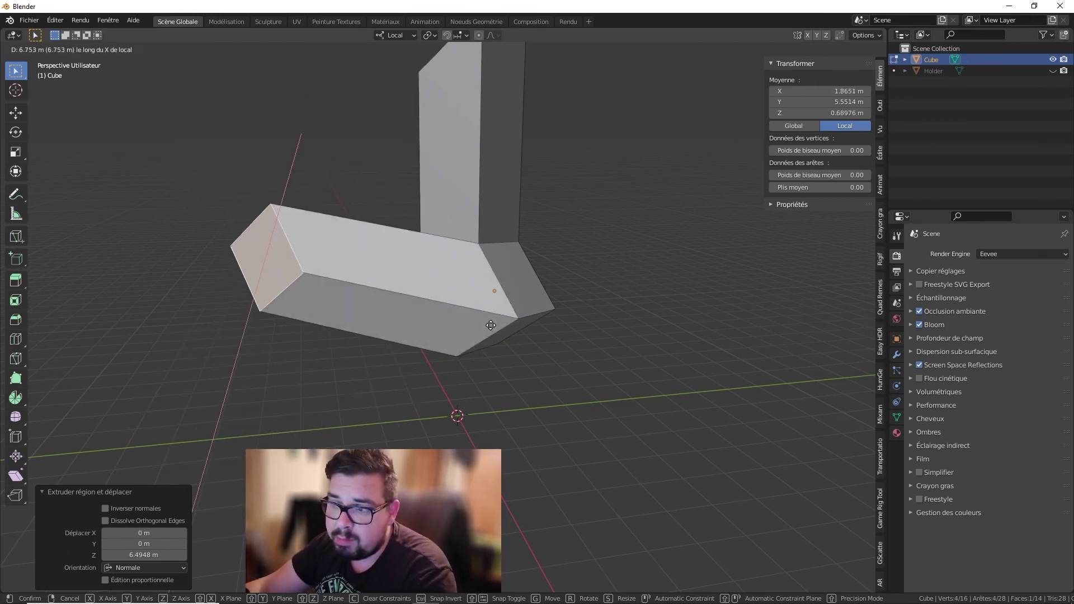
pyautogui.press('y')
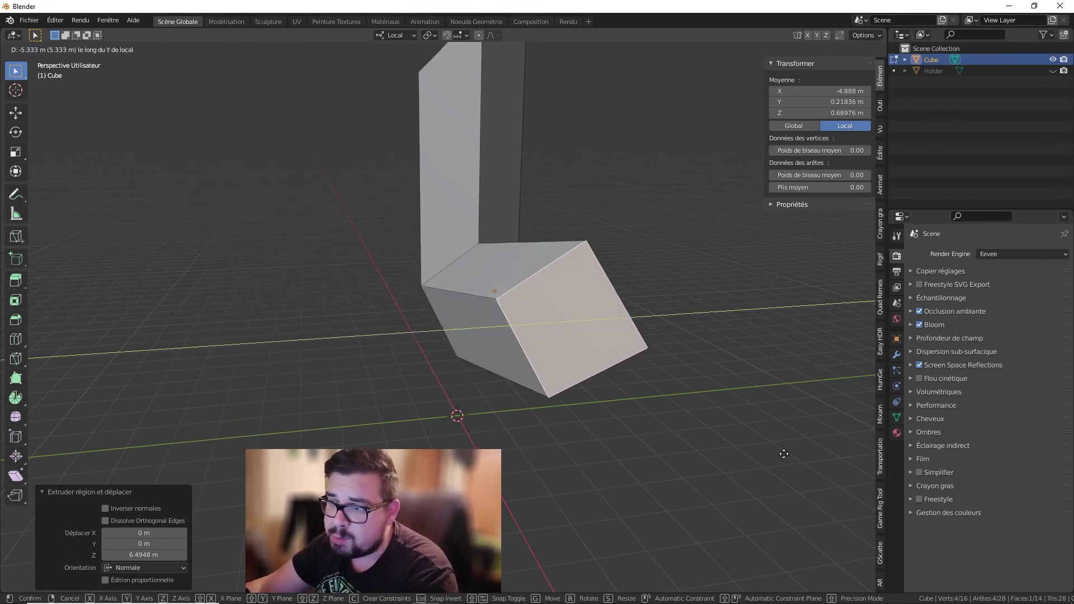
pyautogui.press('y')
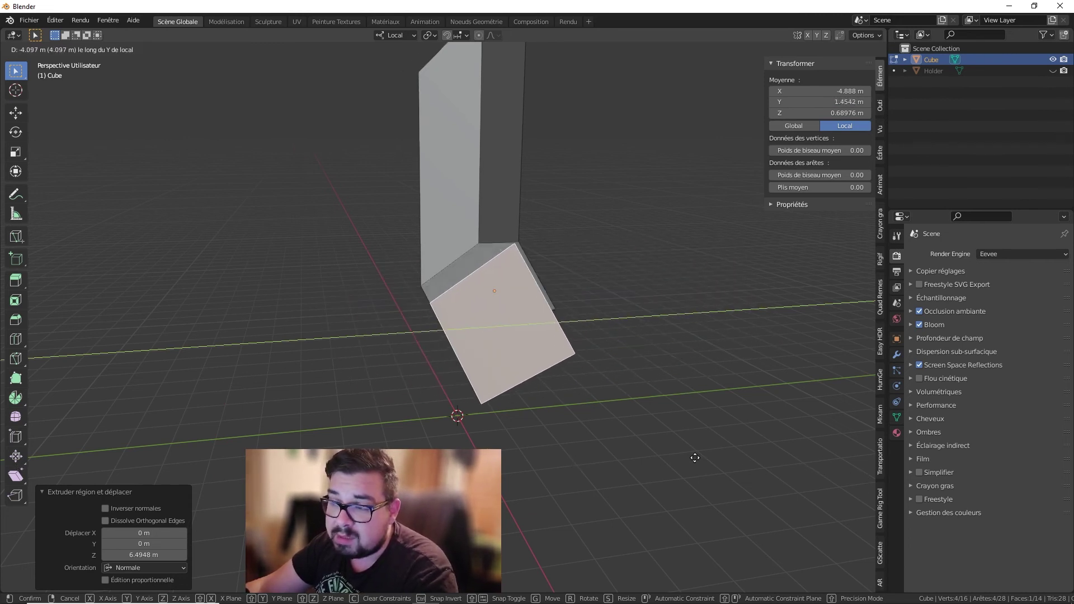
pyautogui.click(528, 379)
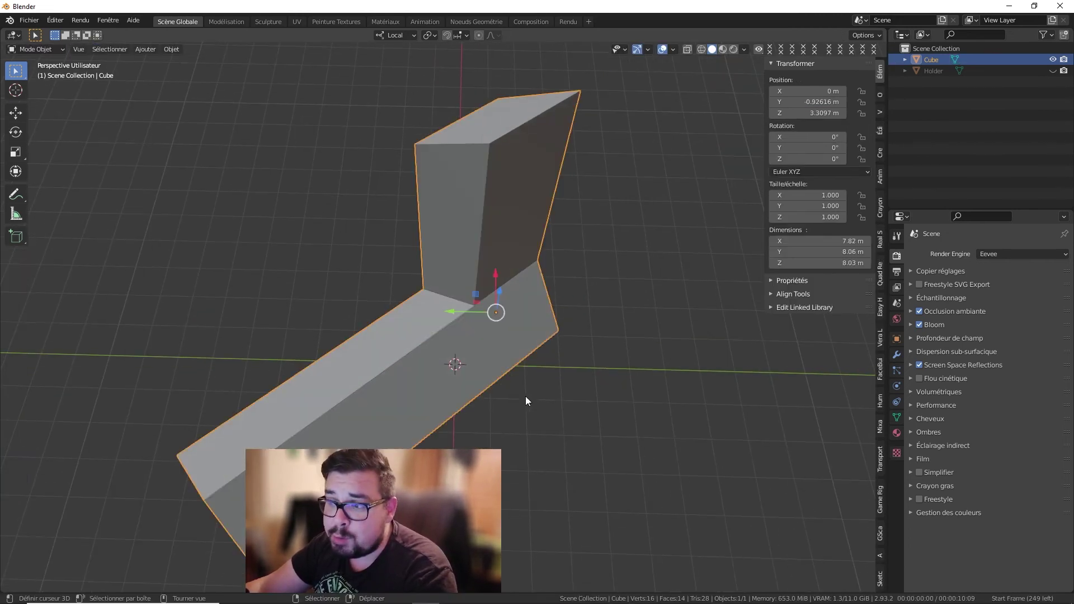
# Step: Set the object gizmo orientation to Normale and inspect the extruded end face's gizmo in Edit Mode
pyautogui.click(648, 49)
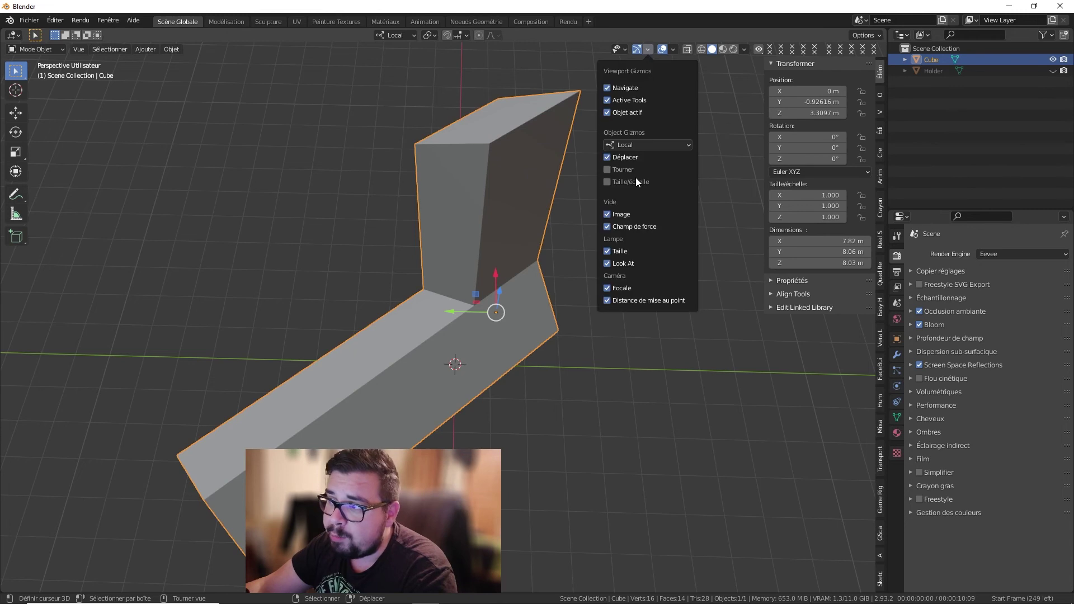
pyautogui.click(643, 147)
pyautogui.click(637, 207)
pyautogui.moveTo(560, 240); pyautogui.dragTo(497, 276, button='middle')
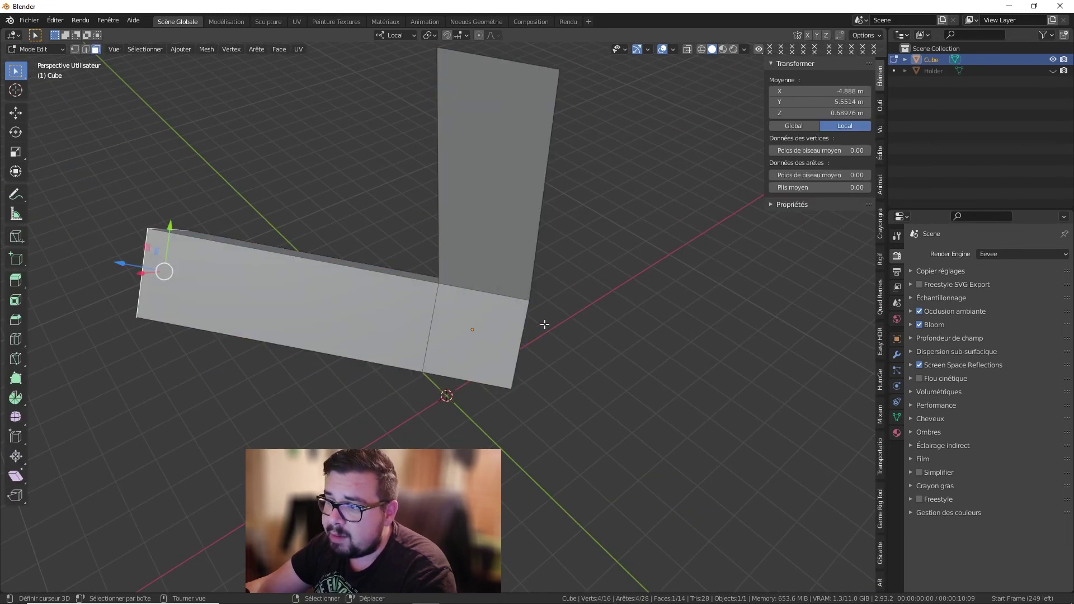
pyautogui.moveTo(391, 269); pyautogui.dragTo(453, 254, button='middle')
# Step: Undo the face extrusions to return to the plain tilted cube
pyautogui.hotkey('ctrl', 'z')
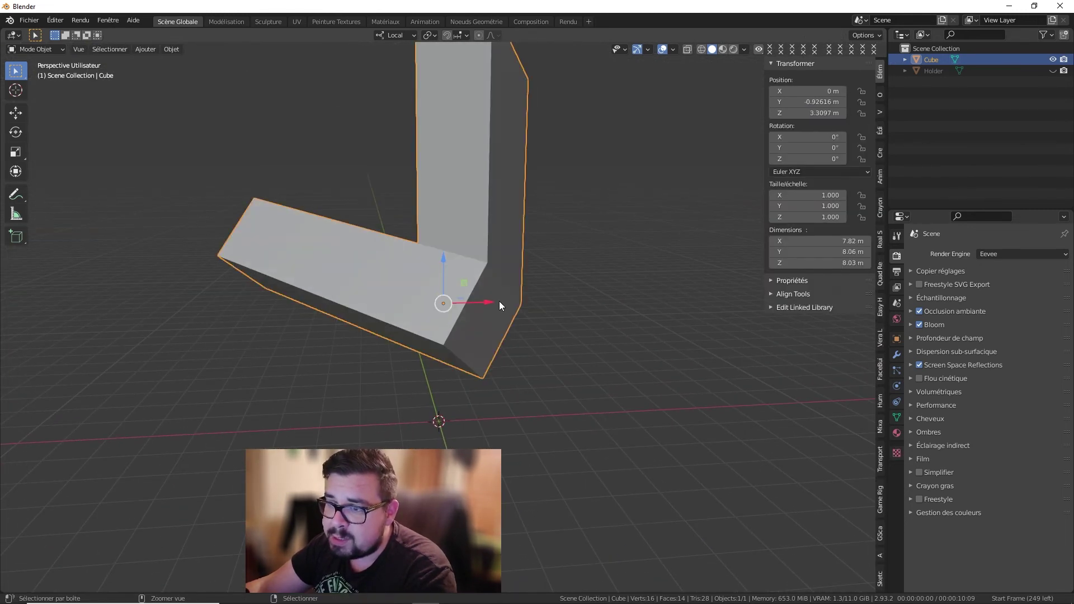
pyautogui.hotkey('ctrl', 'z')
pyautogui.hotkey('ctrl', 'z')
pyautogui.hotkey('ctrl', 'z')
pyautogui.hotkey('ctrl', 'z')
pyautogui.moveTo(471, 290); pyautogui.dragTo(592, 277, button='middle')
# Step: Select another side face of the tilted cube and set the object gizmo orientation to Normale
pyautogui.rightClick(487, 280)
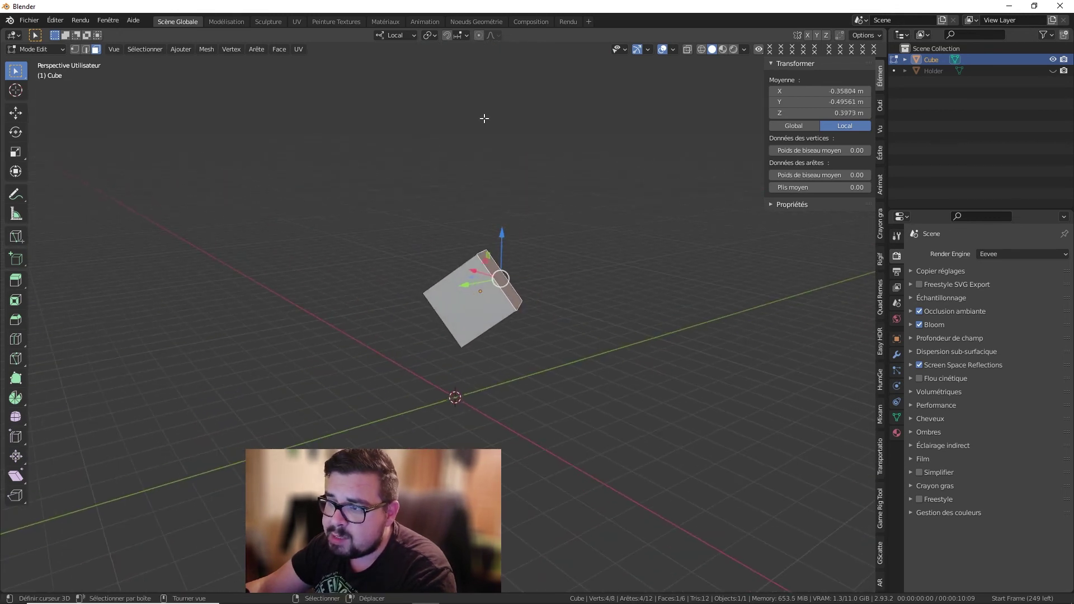
pyautogui.click(647, 49)
pyautogui.click(640, 145)
pyautogui.click(633, 201)
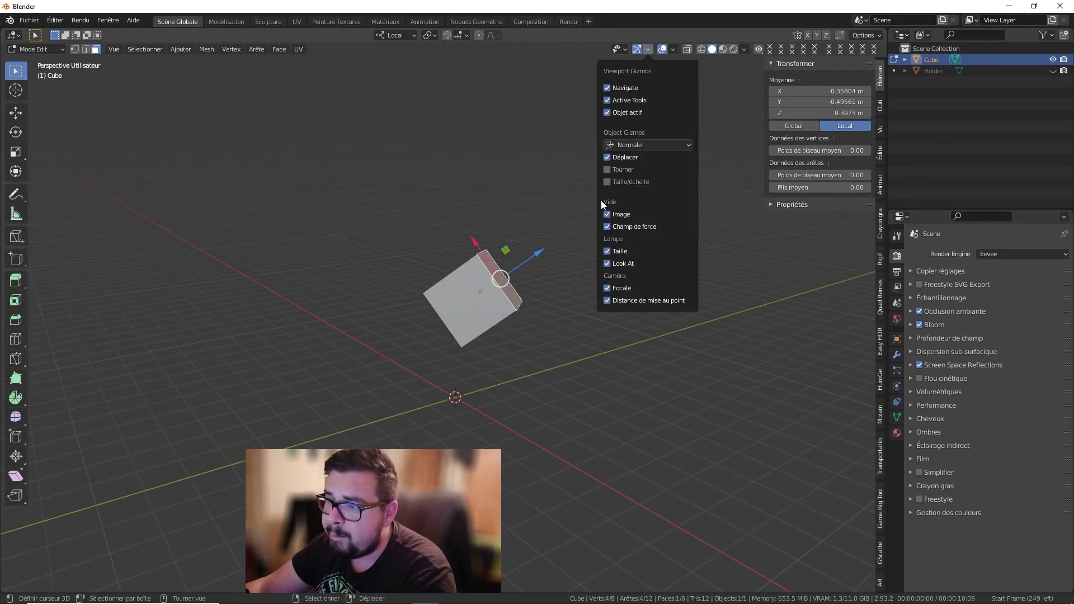
pyautogui.keyDown('shift'); pyautogui.moveTo(532, 229); pyautogui.dragTo(501, 259, button='middle'); pyautogui.keyUp('shift')
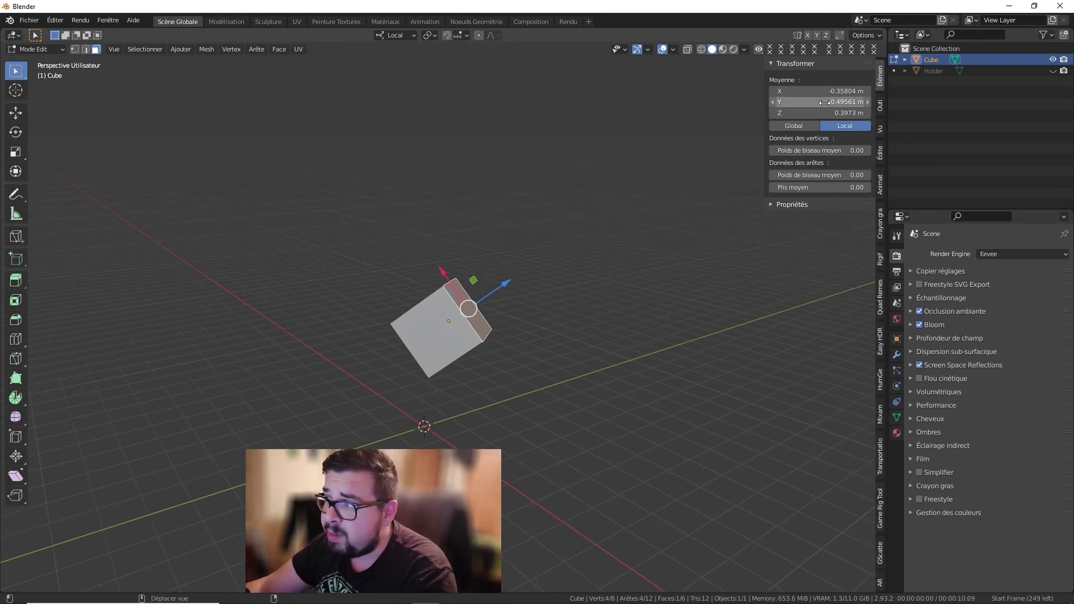
# Step: Move the selected side face of the tilted cube outward about 4.56 m along its normal in Edit Mode
pyautogui.press('Tab')
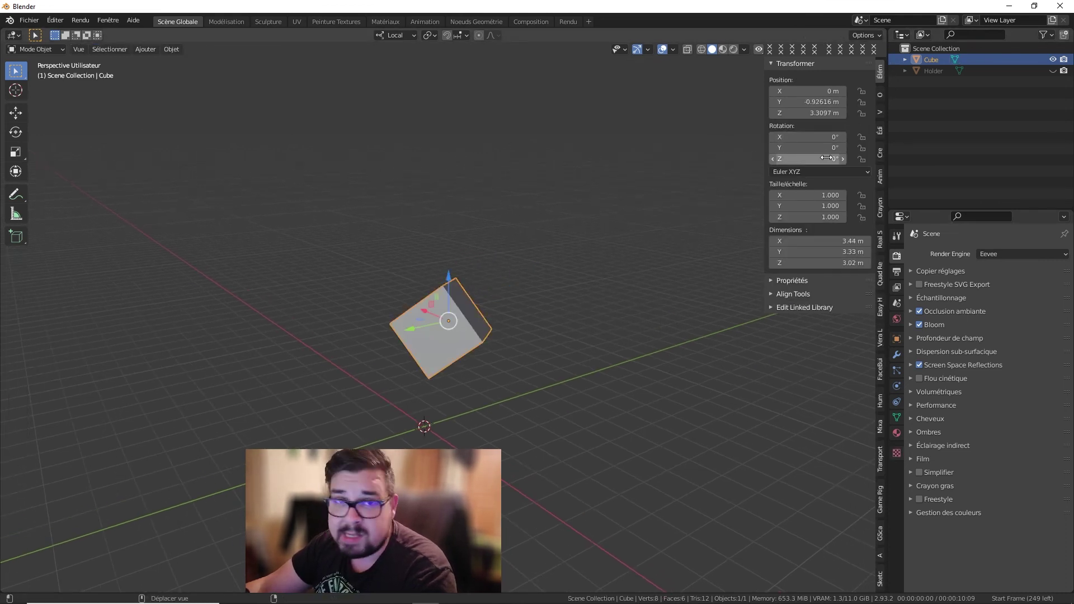
pyautogui.press('Tab')
pyautogui.moveTo(504, 285); pyautogui.dragTo(626, 215)
pyautogui.moveTo(625, 215); pyautogui.dragTo(557, 230, button='middle')
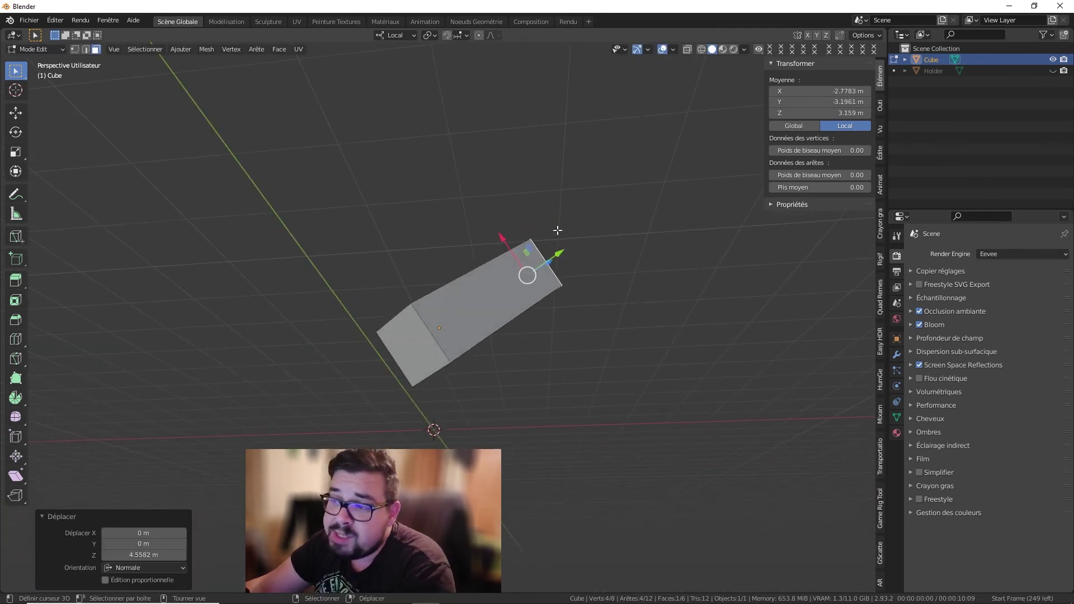
# Step: Select the opposite end face of the bar and move it outward about 3.3 m along its normal
pyautogui.click(422, 342)
pyautogui.moveTo(425, 340); pyautogui.dragTo(417, 394, button='middle')
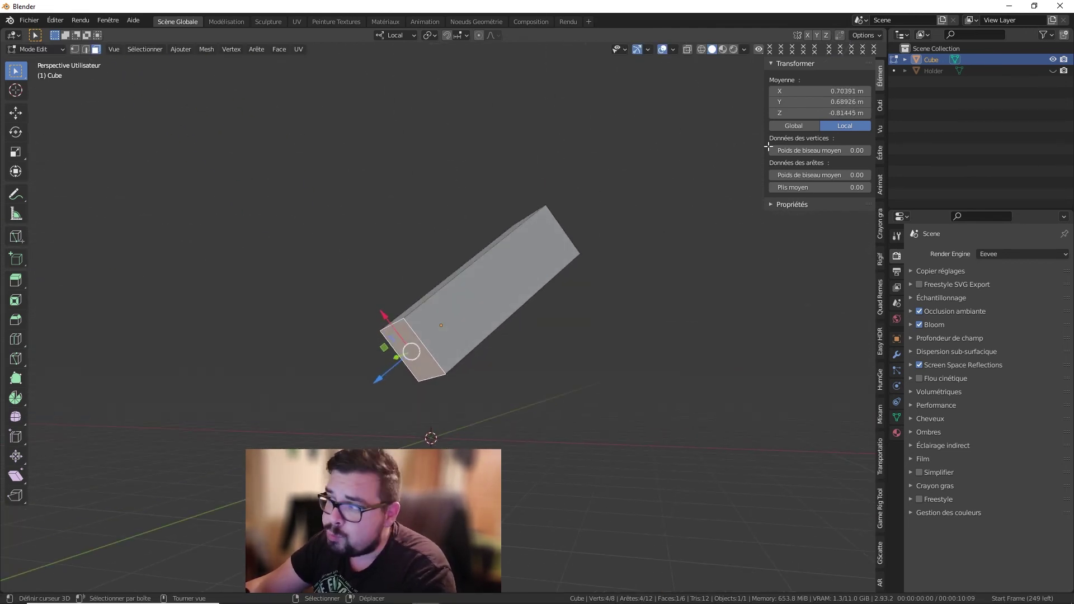
pyautogui.moveTo(552, 279); pyautogui.dragTo(532, 300, button='middle')
pyautogui.moveTo(381, 381); pyautogui.dragTo(298, 454)
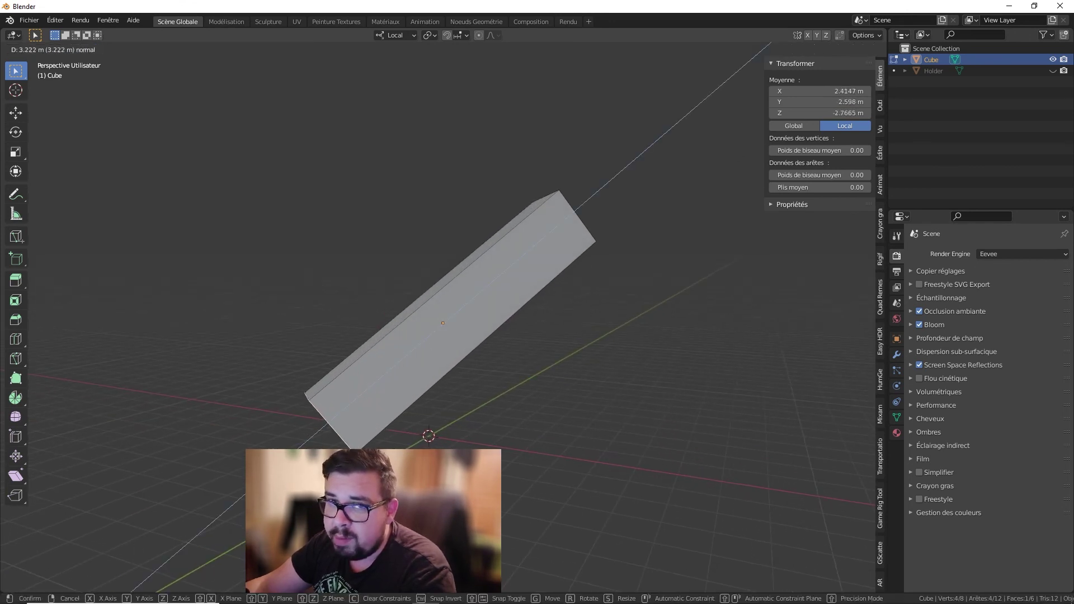
pyautogui.keyDown('shift'); pyautogui.moveTo(417, 359); pyautogui.dragTo(529, 285, button='middle'); pyautogui.keyUp('shift')
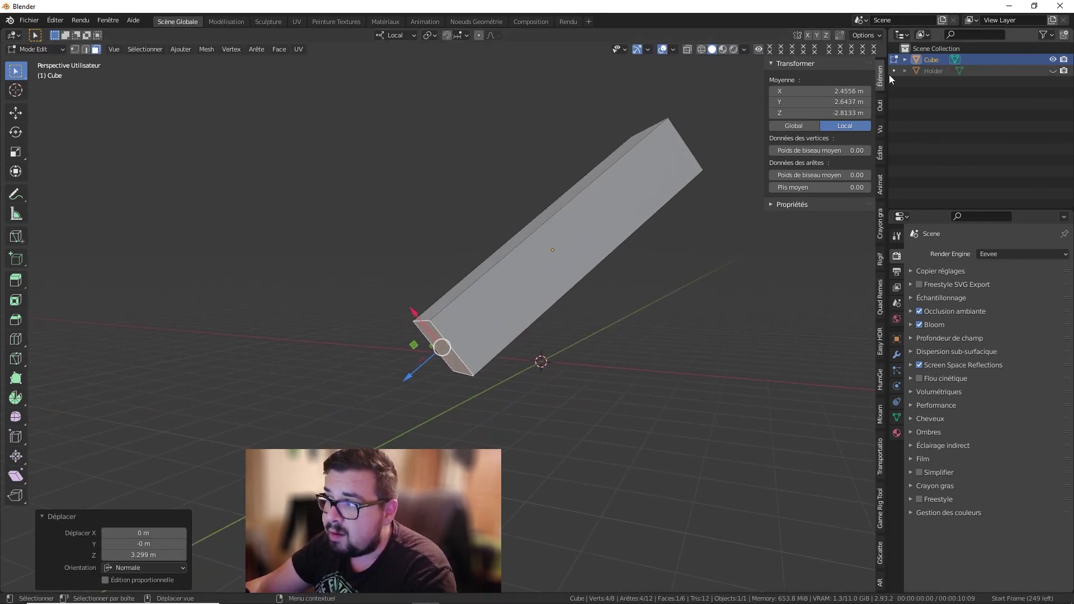
# Step: Rotate the bar to about 43.6°, 66.8°, 6.8° and scale it to about 2.04, 1.93, 2.32, applying rotation and scale
pyautogui.press('Tab')
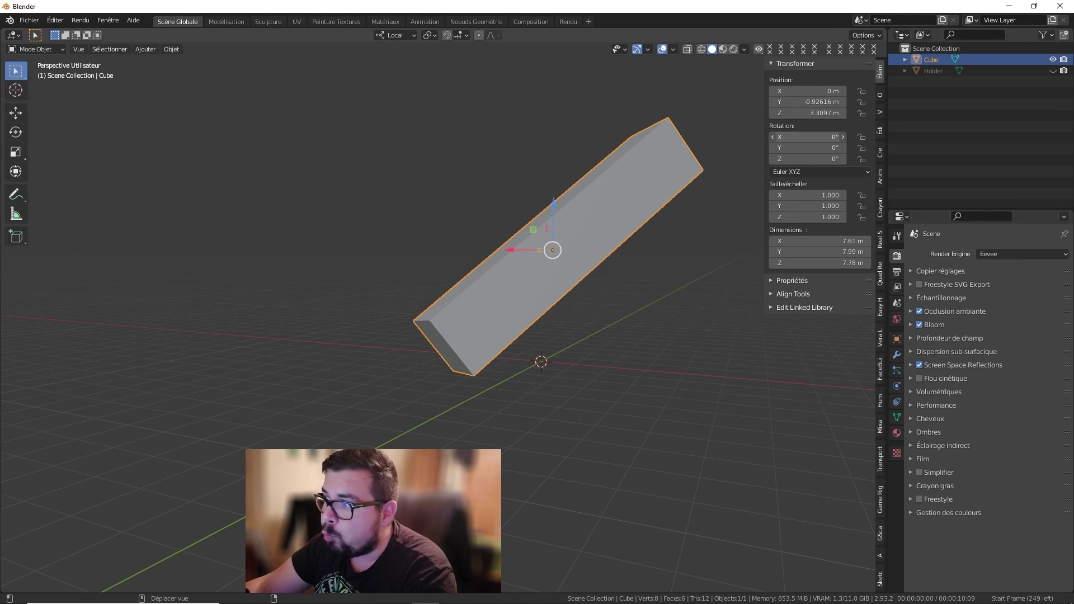
pyautogui.moveTo(790, 137); pyautogui.dragTo(761, 159)
pyautogui.moveTo(789, 196); pyautogui.dragTo(884, 217)
pyautogui.moveTo(422, 259); pyautogui.dragTo(426, 245, button='middle')
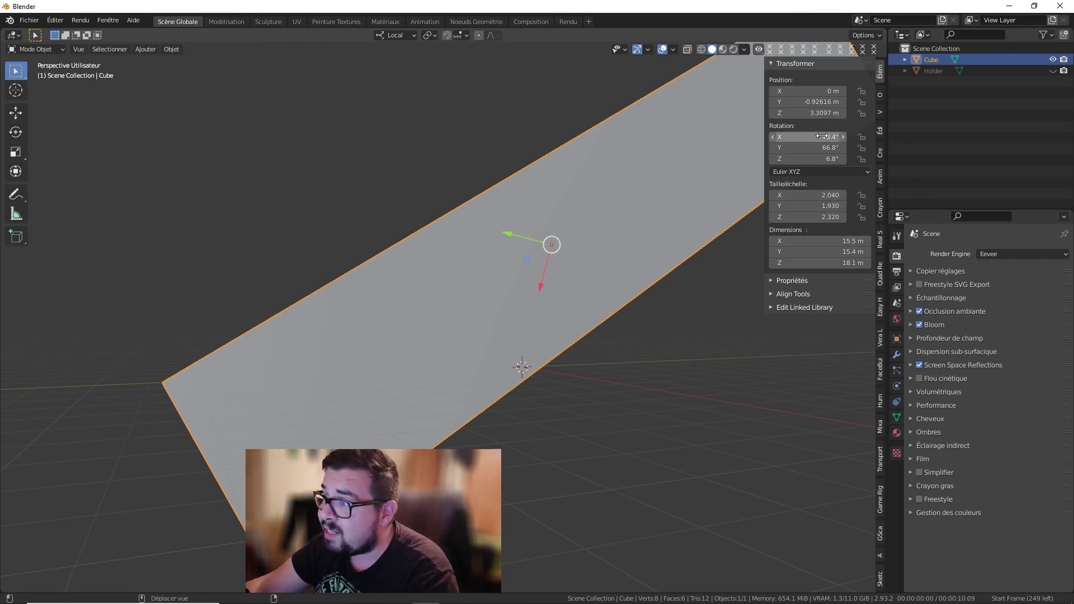
pyautogui.moveTo(822, 136); pyautogui.dragTo(825, 136)
pyautogui.moveTo(609, 156); pyautogui.dragTo(573, 89, button='middle')
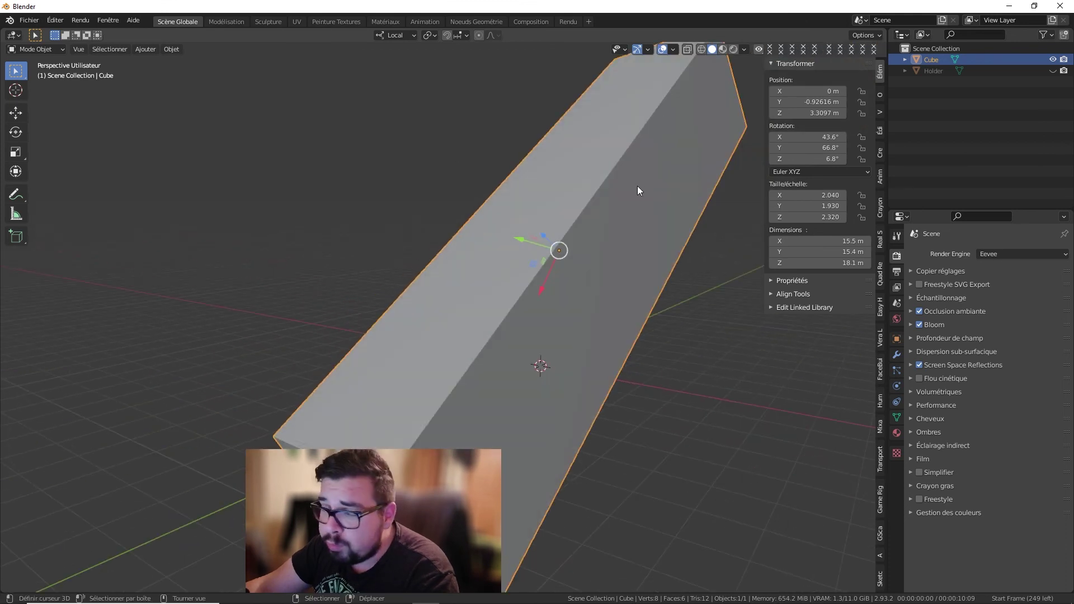
pyautogui.moveTo(665, 175); pyautogui.dragTo(650, 247, button='middle')
pyautogui.hotkey('ctrl', 'a')
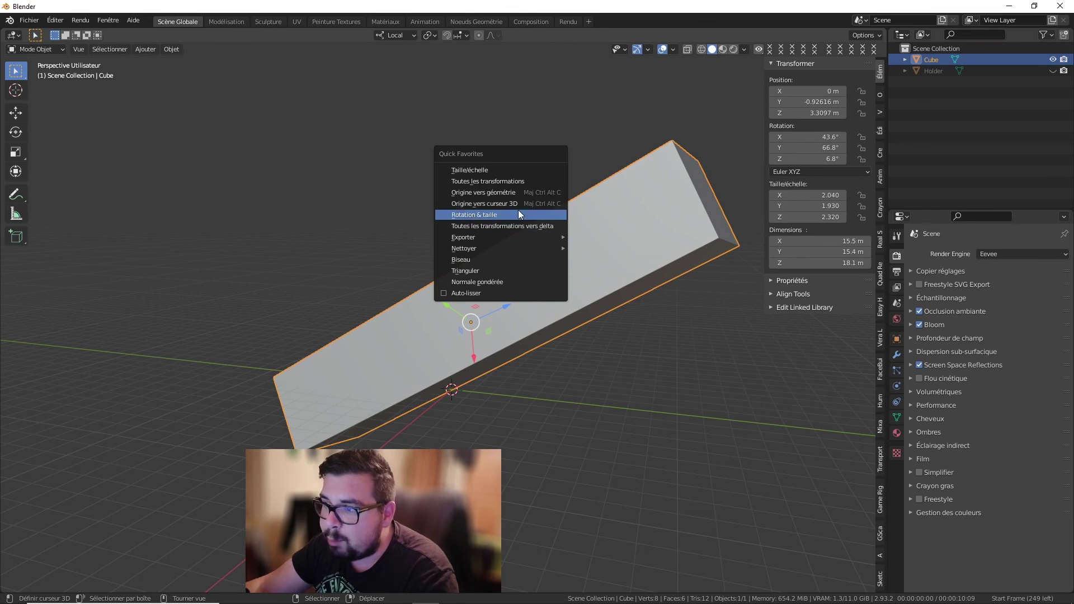
pyautogui.click(520, 217)
# Step: Select all of the bar's geometry in Edit Mode and scale it down to about 0.275
pyautogui.press('Tab')
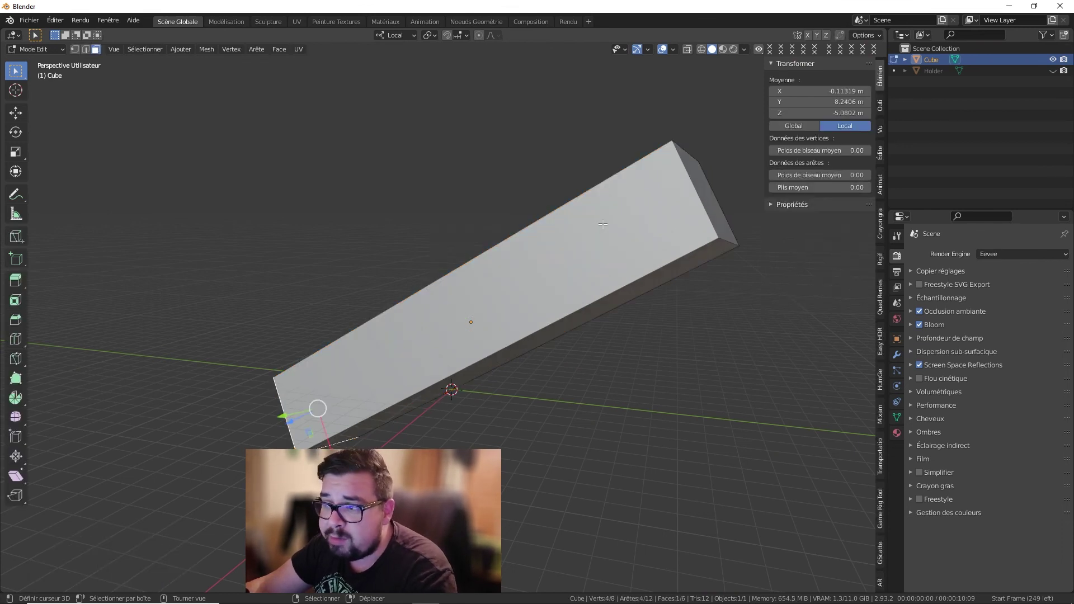
pyautogui.press('a')
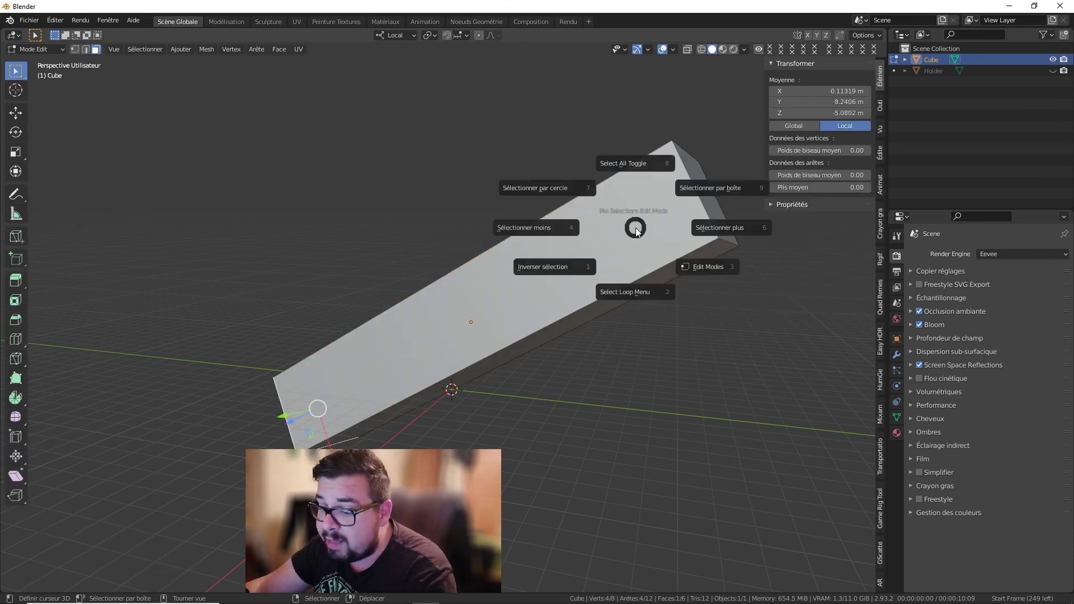
pyautogui.click(635, 172)
pyautogui.press('a')
pyautogui.click(625, 115)
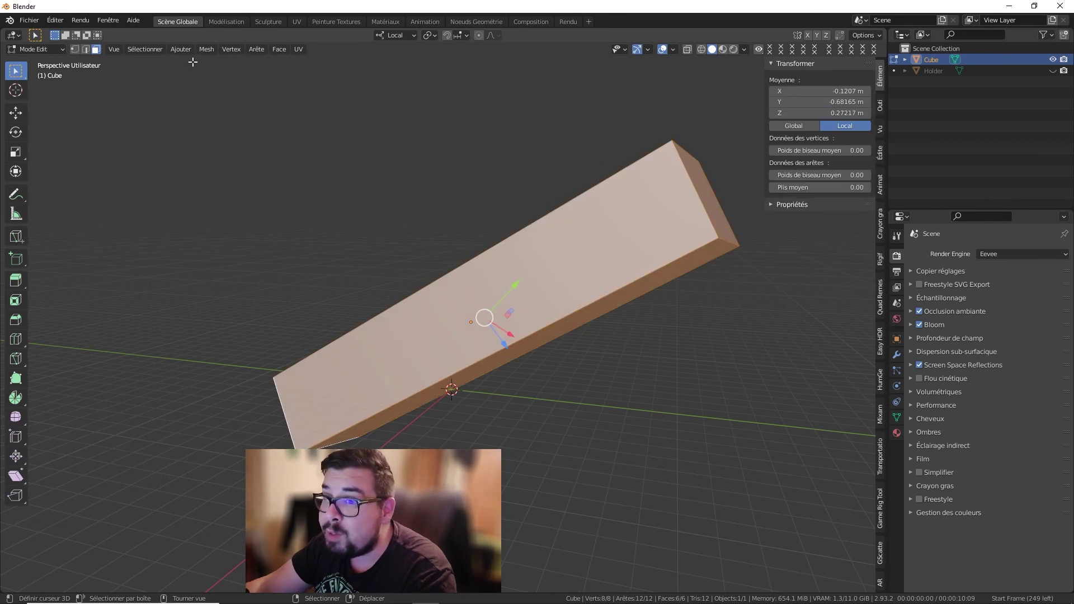
pyautogui.press('s')
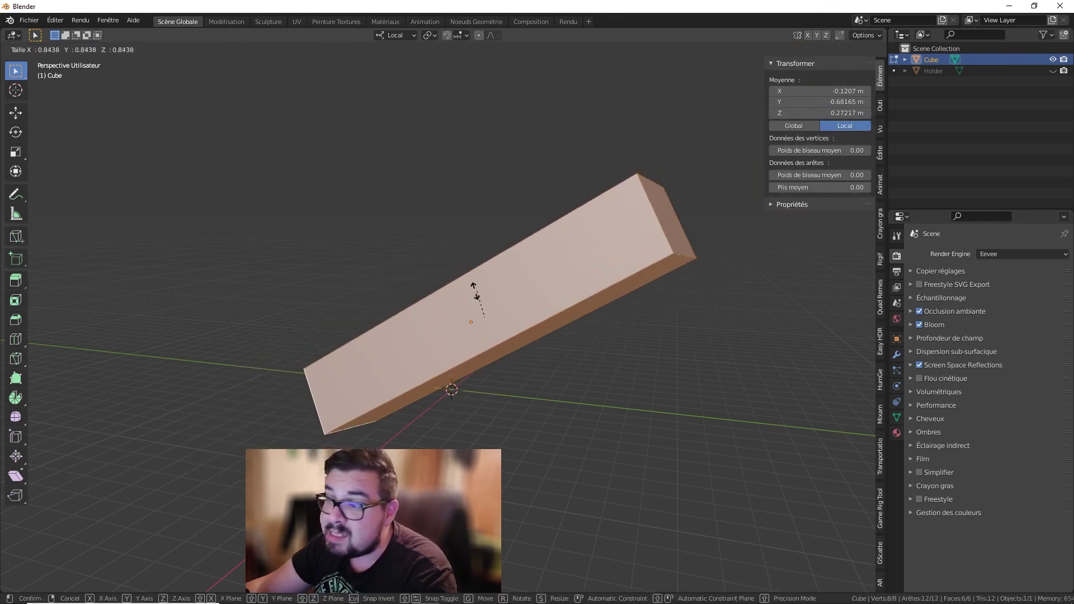
pyautogui.rightClick(472, 307)
pyautogui.press('s')
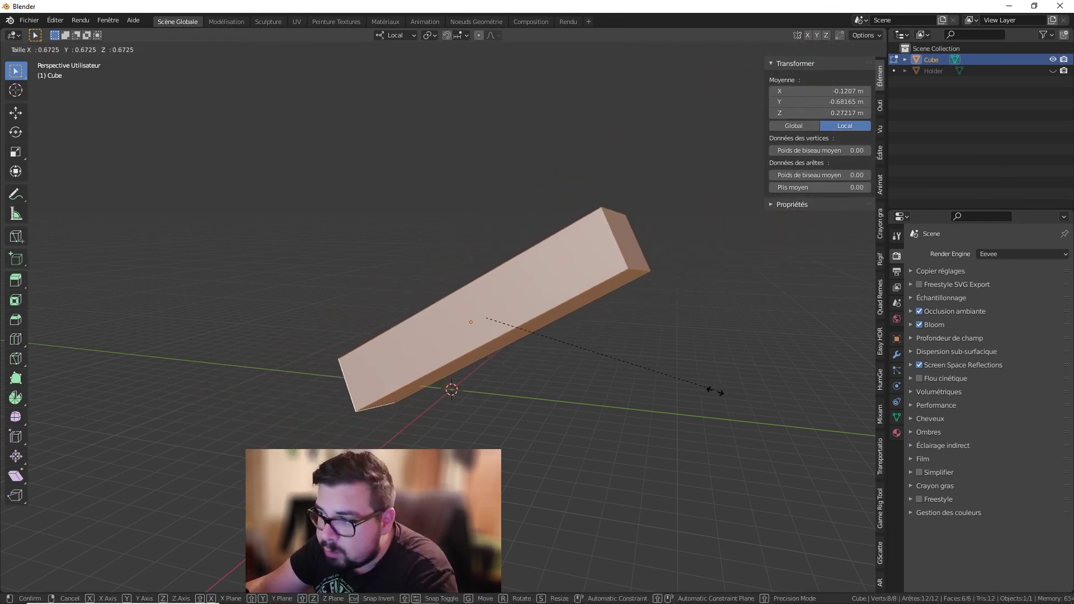
pyautogui.click(572, 364)
pyautogui.moveTo(550, 283); pyautogui.dragTo(600, 296, button='middle')
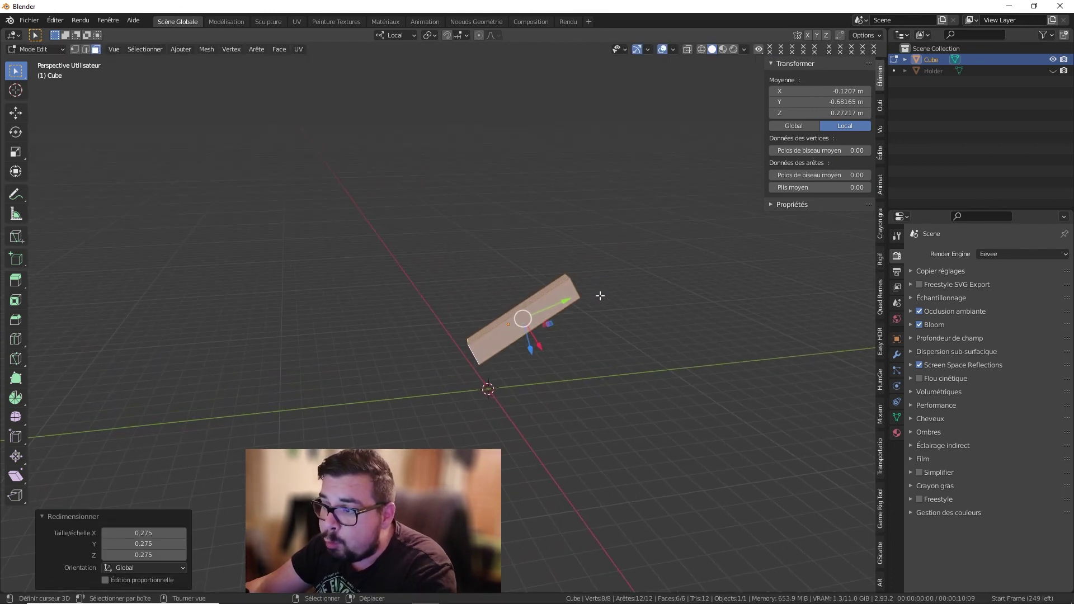
# Step: In Object Mode, scale the bar up to about 2.836 and rotate it about 68.4° around its local Z axis
pyautogui.press('Tab')
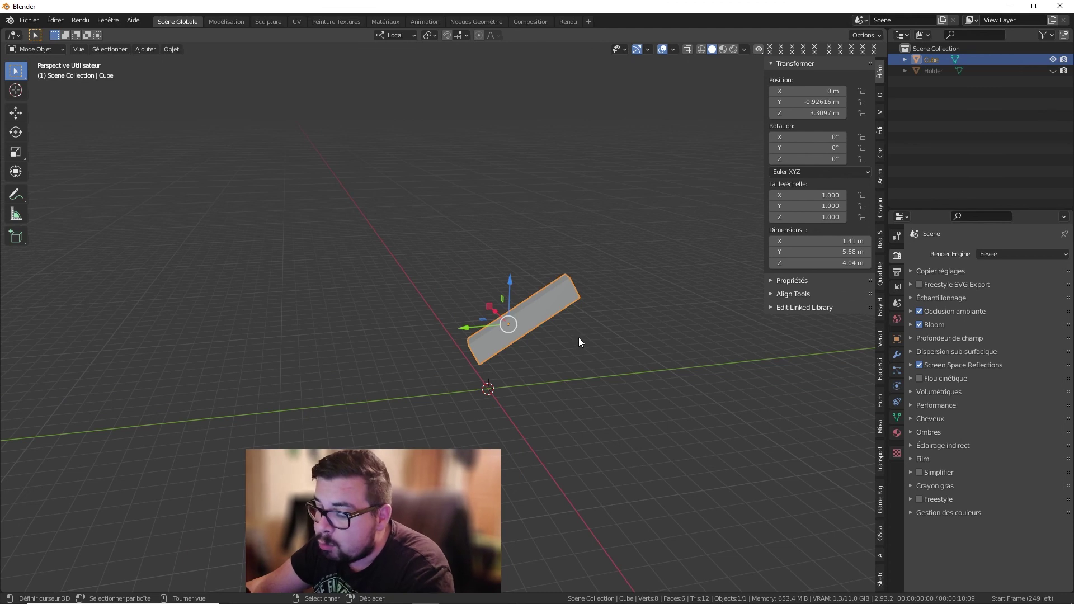
pyautogui.moveTo(558, 303); pyautogui.dragTo(585, 312, button='middle')
pyautogui.press('g')
pyautogui.rightClick(566, 271)
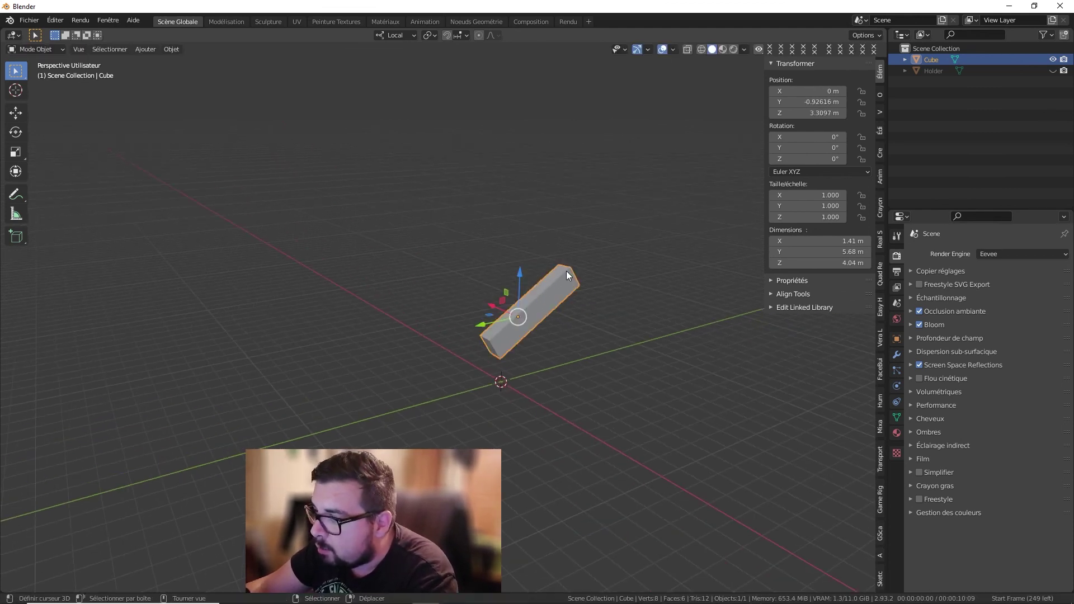
pyautogui.press('s')
pyautogui.click(692, 299)
pyautogui.press('r')
pyautogui.press('z')
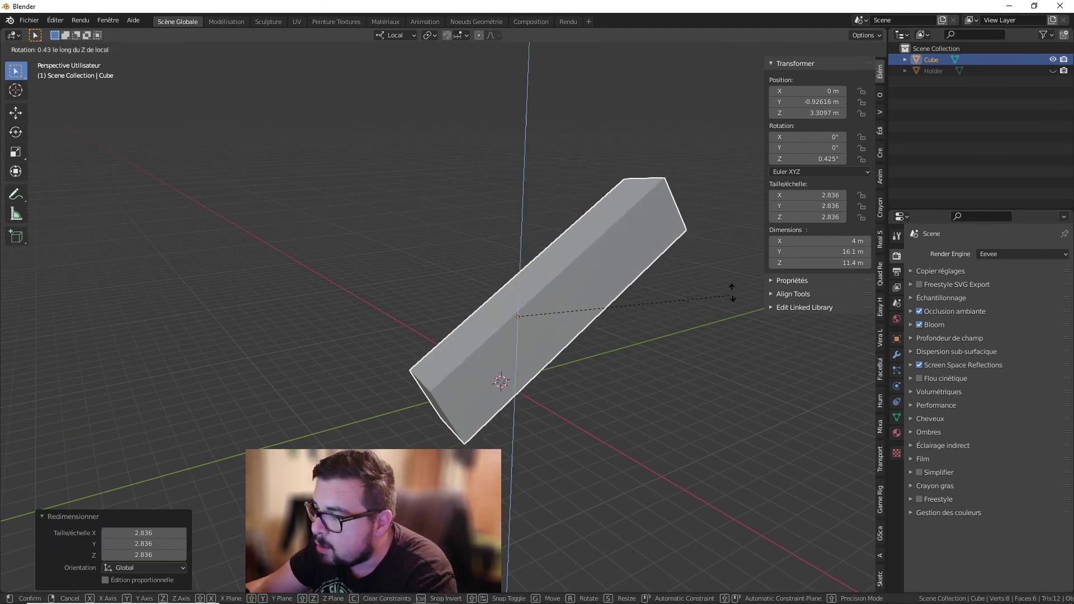
pyautogui.click(526, 161)
# Step: Select the bar's far upper edge in Edit Mode and move it freely to deform the shape, returning to Object Mode
pyautogui.press('Tab')
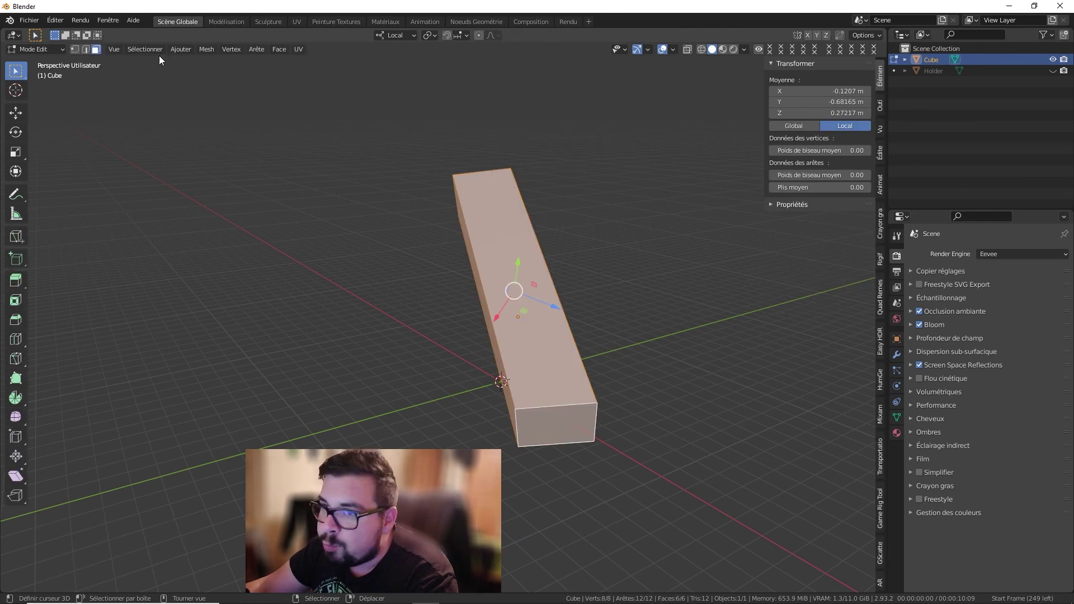
pyautogui.click(86, 49)
pyautogui.click(455, 171)
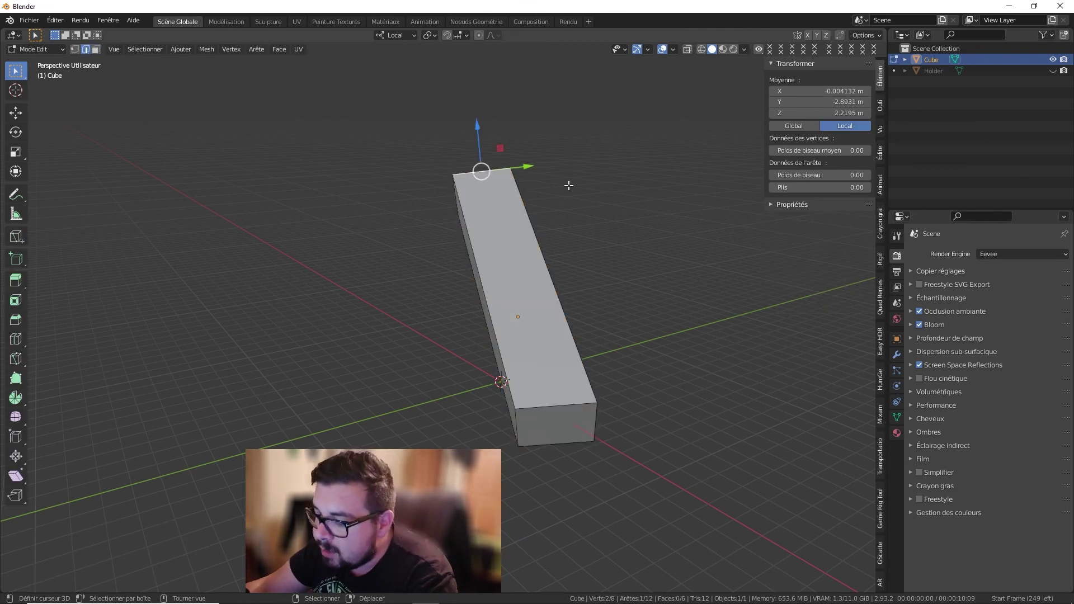
pyautogui.press('g')
pyautogui.click(318, 284)
pyautogui.press('Tab')
pyautogui.moveTo(460, 274); pyautogui.dragTo(615, 248, button='middle')
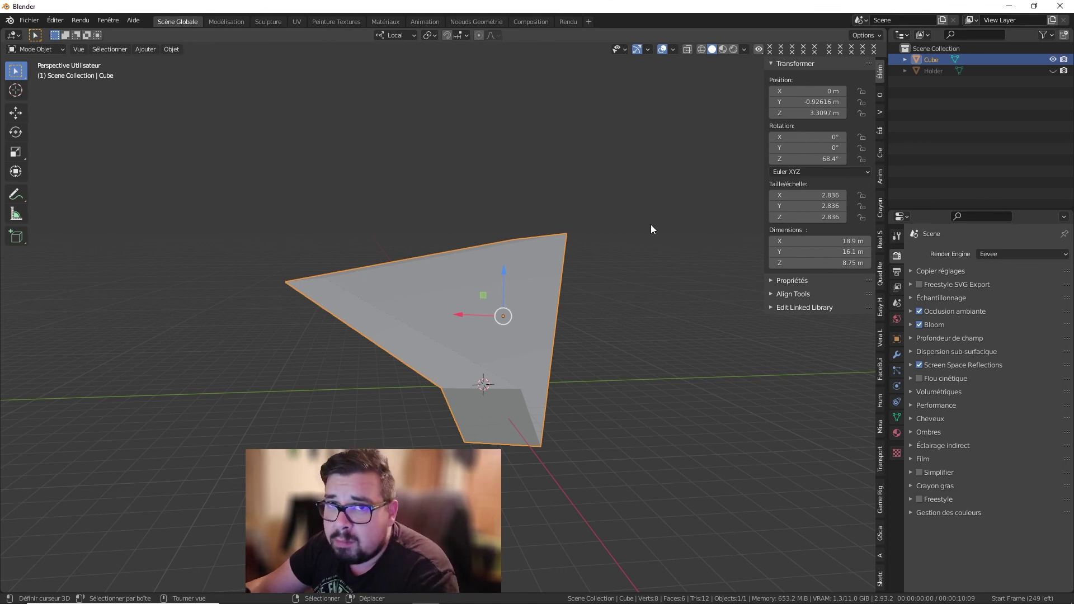
# Step: Apply the deformed object's rotation and scale, and set its origin to geometry
pyautogui.moveTo(649, 223); pyautogui.dragTo(634, 224, button='middle')
pyautogui.press('q')
pyautogui.click(602, 224)
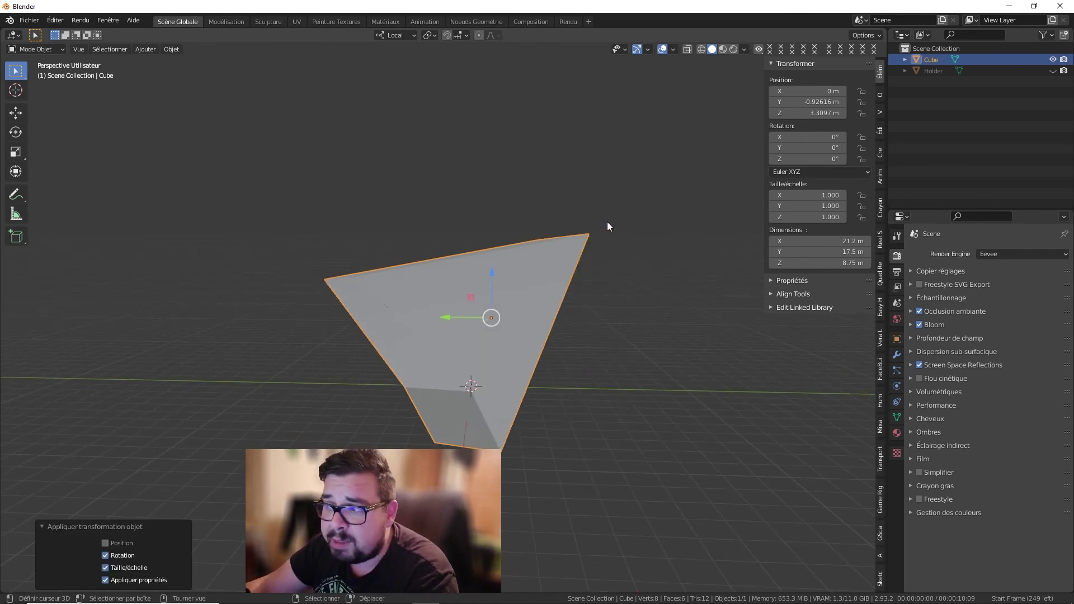
pyautogui.press('q')
pyautogui.click(585, 198)
pyautogui.moveTo(586, 198); pyautogui.dragTo(435, 325, button='middle')
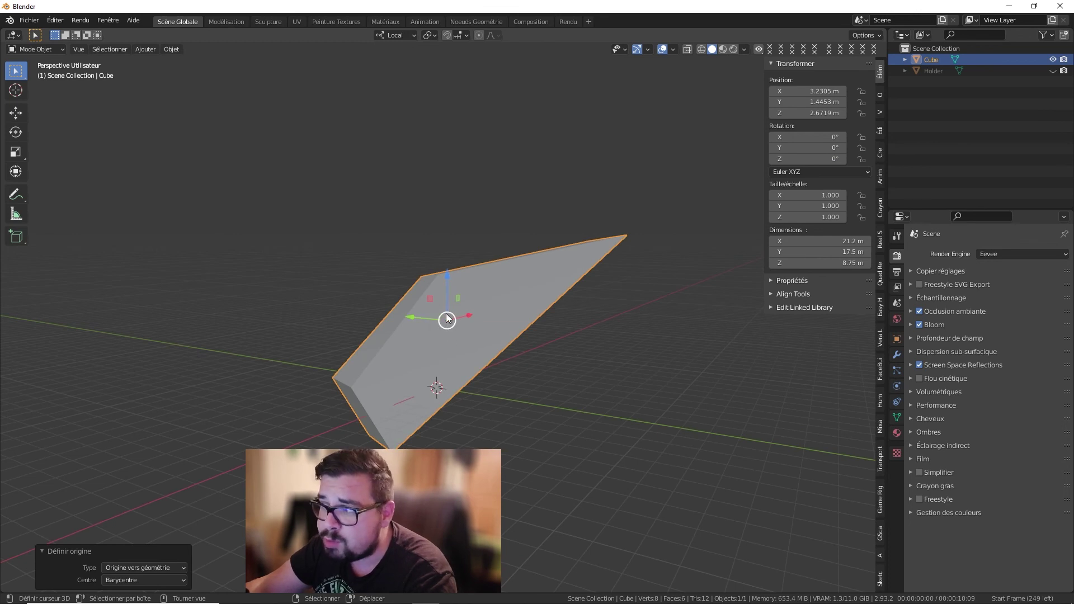
pyautogui.moveTo(448, 279); pyautogui.dragTo(487, 285, button='middle')
# Step: Select a side face of the deformed object in face selection mode and pull it outward along its normal
pyautogui.press('Tab')
pyautogui.rightClick(499, 285)
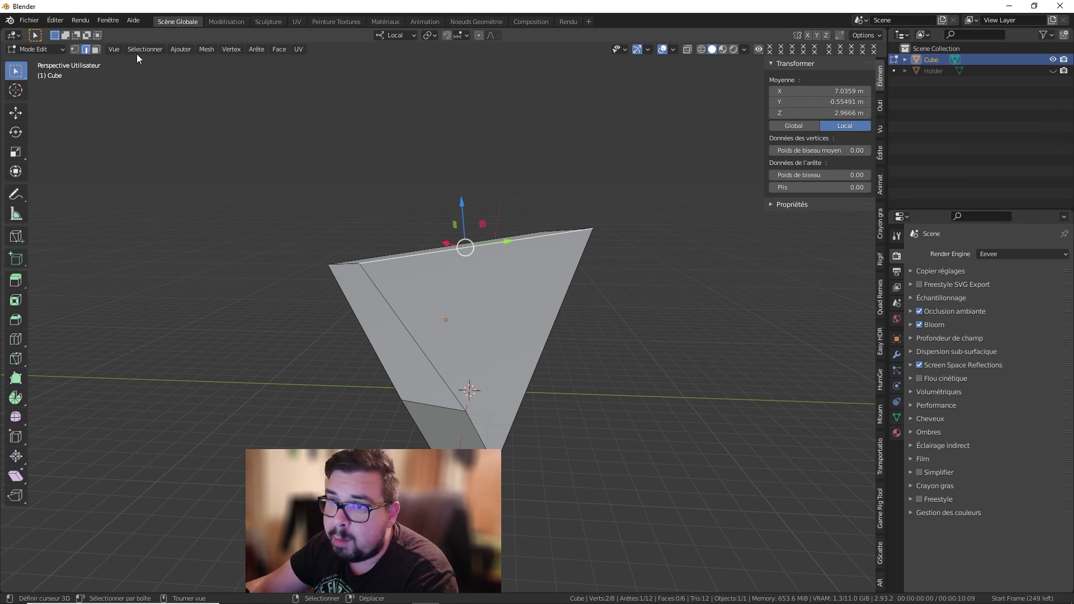
pyautogui.click(95, 50)
pyautogui.rightClick(398, 294)
pyautogui.moveTo(399, 294); pyautogui.dragTo(427, 323, button='middle')
pyautogui.moveTo(419, 340); pyautogui.dragTo(361, 456)
pyautogui.moveTo(514, 193); pyautogui.dragTo(461, 269, button='middle')
# Step: Select three more faces of the deformed object one by one and pull each outward along its normal
pyautogui.rightClick(449, 261)
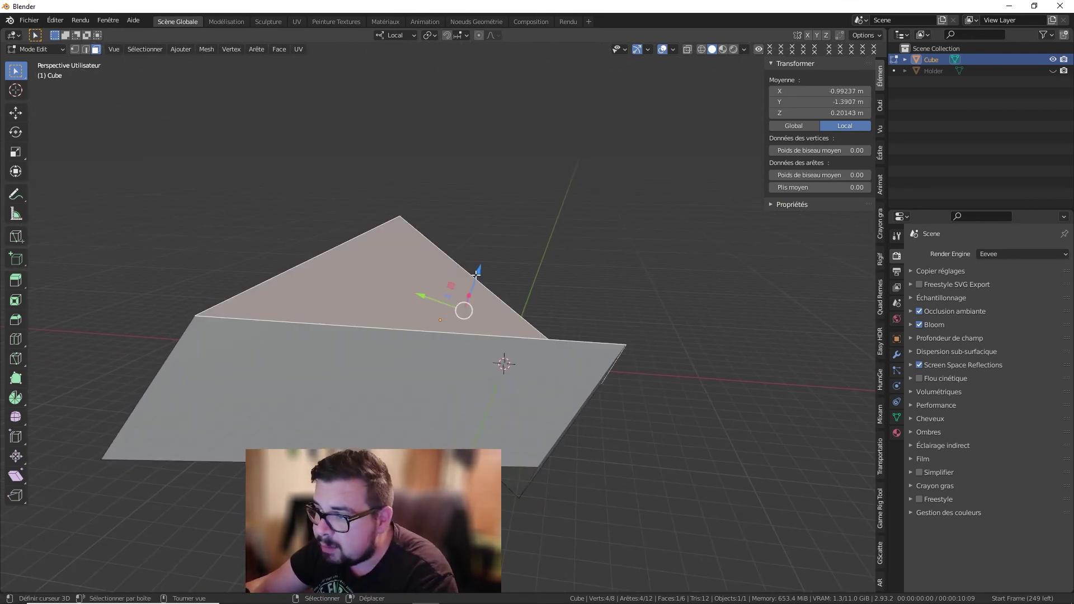
pyautogui.moveTo(476, 274); pyautogui.dragTo(556, 130)
pyautogui.rightClick(386, 254)
pyautogui.moveTo(388, 255); pyautogui.dragTo(332, 328, button='middle')
pyautogui.moveTo(331, 321); pyautogui.dragTo(182, 376)
pyautogui.moveTo(437, 349); pyautogui.dragTo(323, 336, button='middle')
pyautogui.rightClick(409, 296)
pyautogui.moveTo(220, 418); pyautogui.dragTo(164, 478)
# Step: Pull two further side faces of the enlarged object outward along their normals
pyautogui.rightClick(459, 312)
pyautogui.moveTo(468, 386); pyautogui.dragTo(527, 358, button='middle')
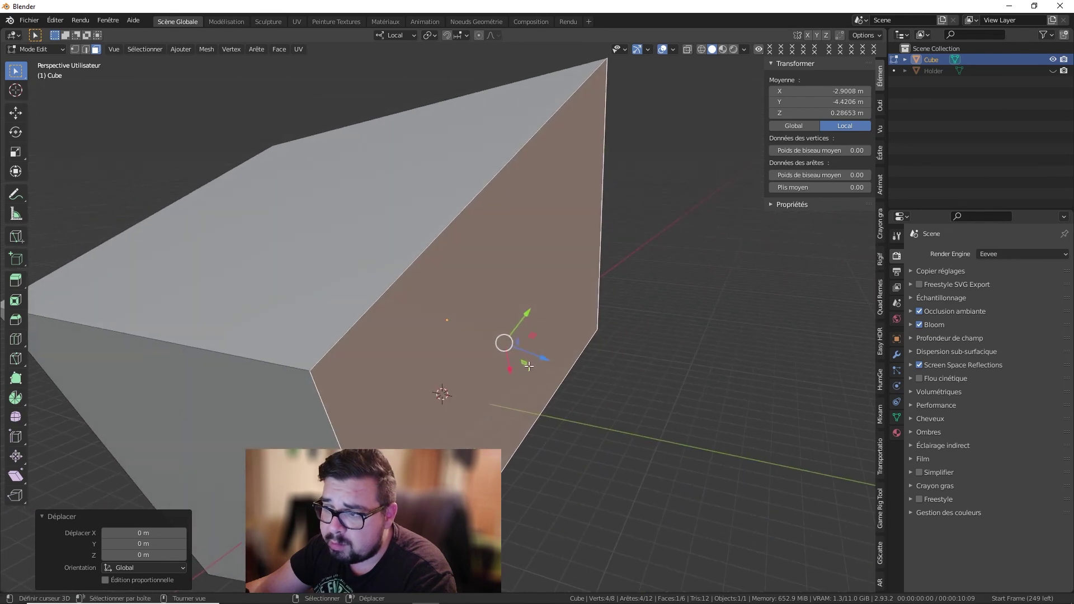
pyautogui.moveTo(536, 361); pyautogui.dragTo(719, 397)
pyautogui.moveTo(755, 350); pyautogui.dragTo(629, 332, button='middle')
pyautogui.rightClick(512, 324)
pyautogui.moveTo(592, 238); pyautogui.dragTo(733, 191)
pyautogui.moveTo(727, 195); pyautogui.dragTo(600, 247, button='middle')
# Step: Return to Object Mode and review the viewport's object gizmo options
pyautogui.press('Tab')
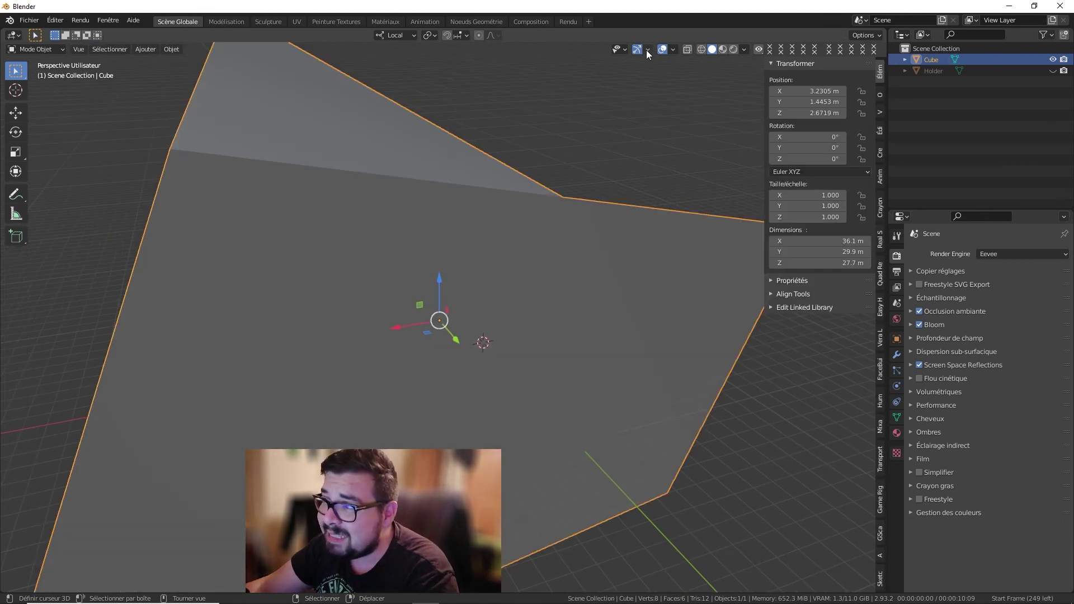
pyautogui.click(647, 49)
pyautogui.scroll(-3, 641, 111)
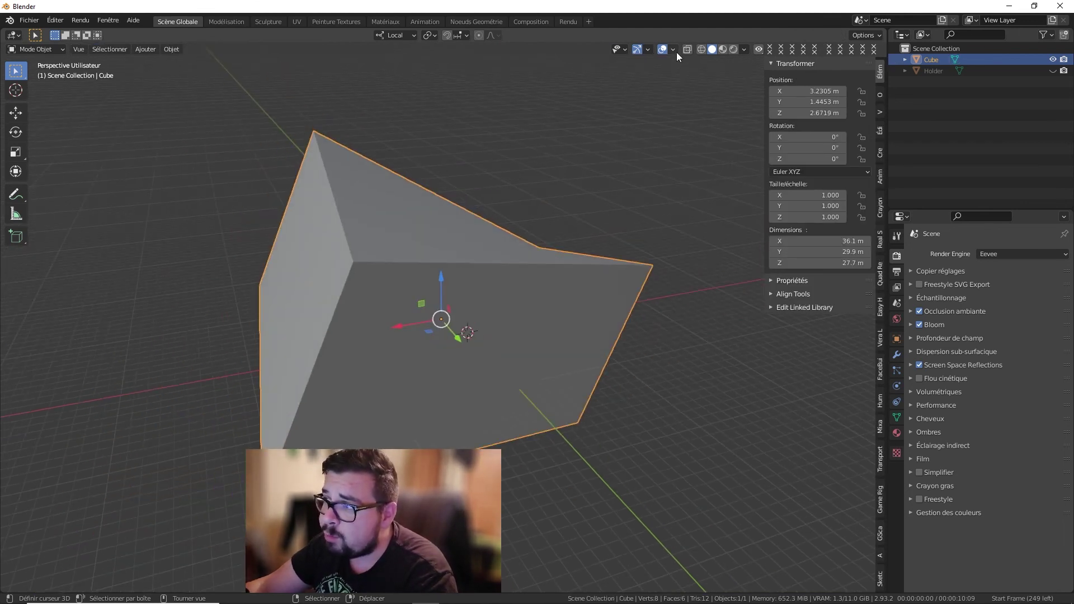
pyautogui.click(647, 49)
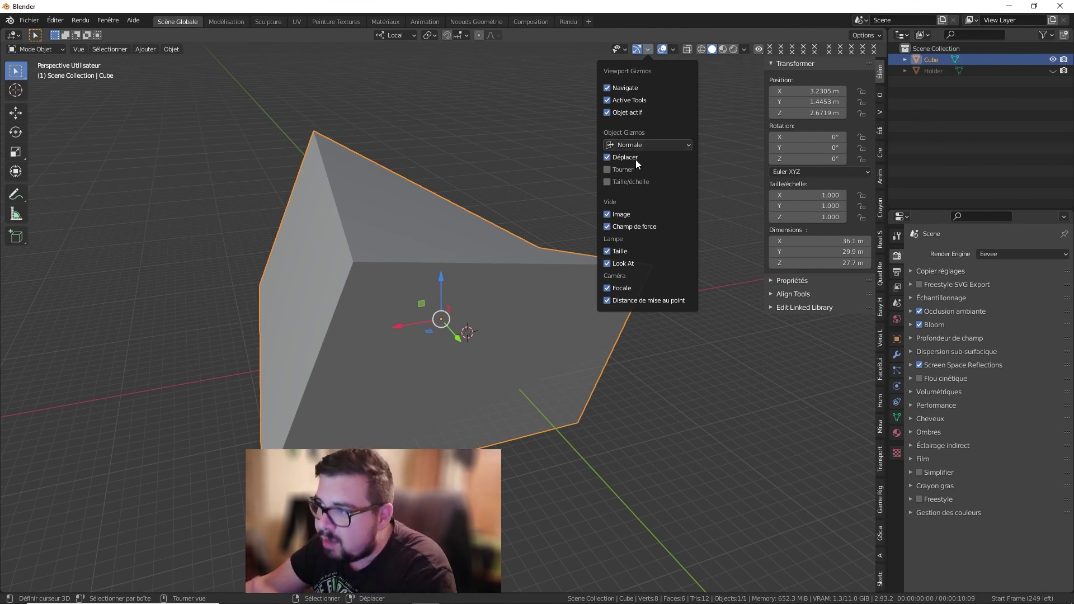
# Step: Select an upper corner vertex in vertex selection mode and move it about 6.22 m along its normal
pyautogui.press('Tab')
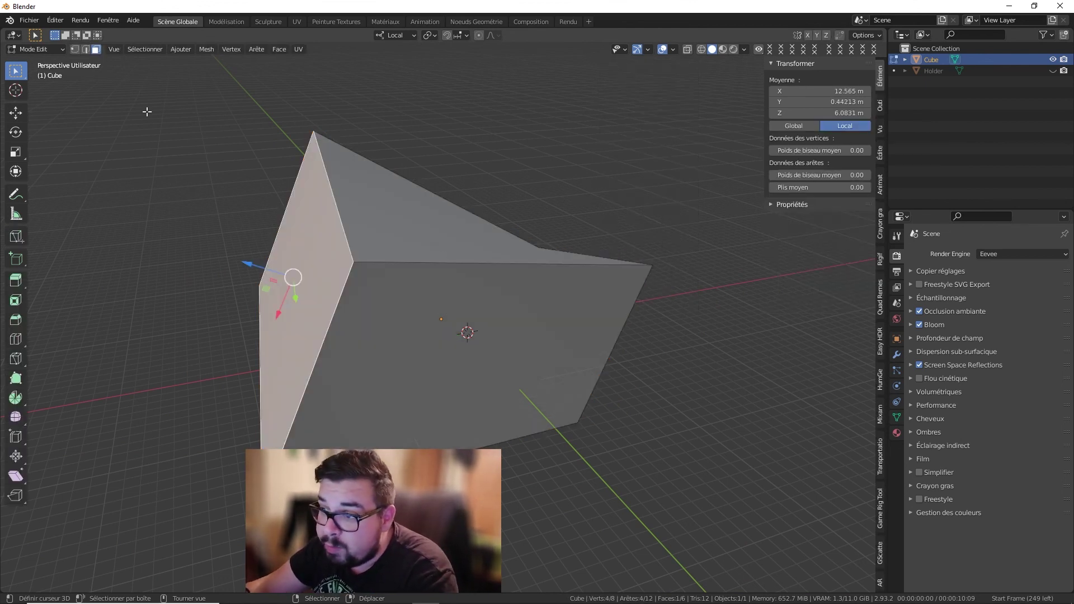
pyautogui.click(75, 49)
pyautogui.rightClick(350, 261)
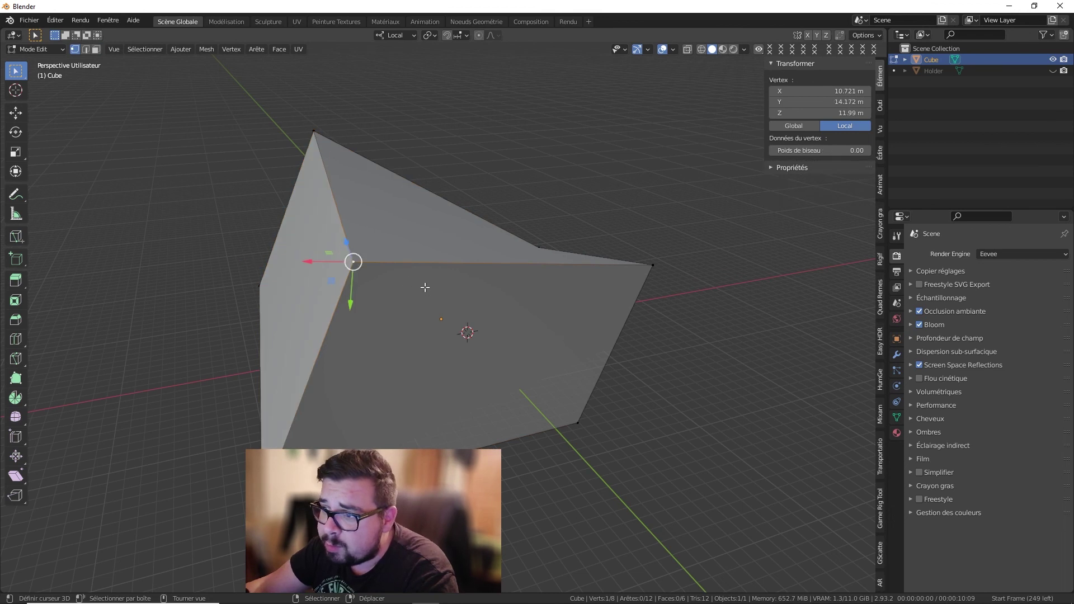
pyautogui.moveTo(424, 288); pyautogui.dragTo(257, 186, button='middle')
pyautogui.moveTo(217, 152); pyautogui.dragTo(143, 83)
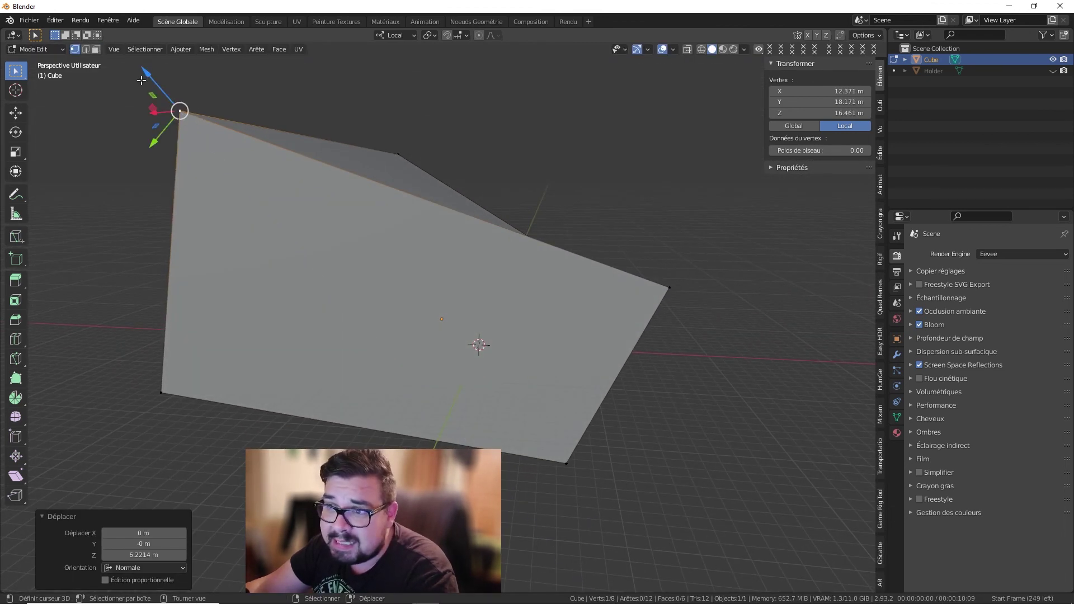
# Step: Select the lower corner vertex and pull it outward along its normal, returning to Object Mode
pyautogui.moveTo(166, 391); pyautogui.dragTo(168, 383, button='right')
pyautogui.moveTo(196, 358); pyautogui.dragTo(216, 359, button='middle')
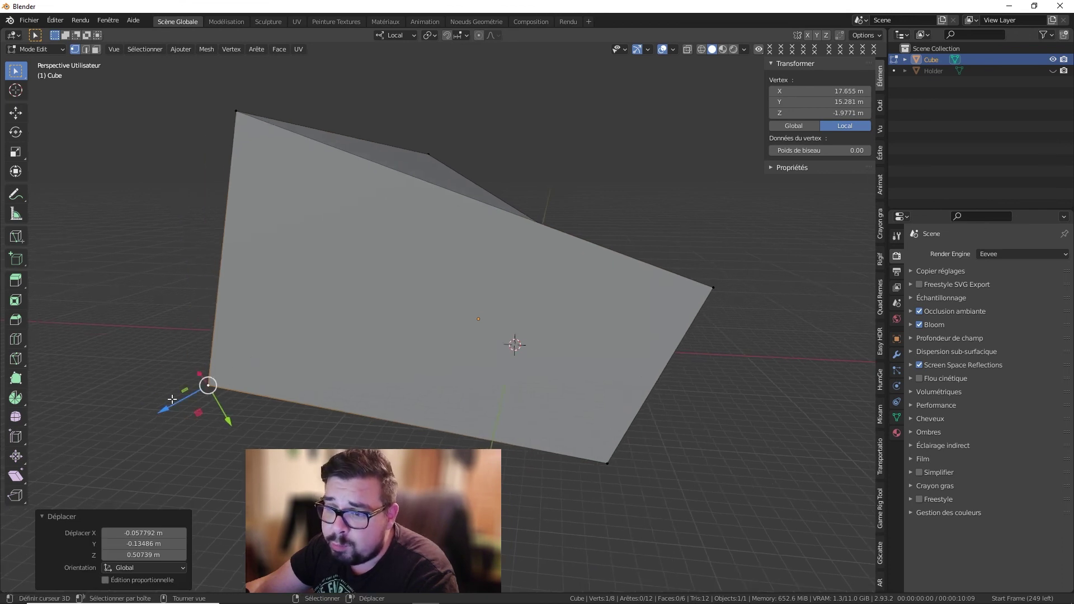
pyautogui.moveTo(169, 411); pyautogui.dragTo(146, 447)
pyautogui.press('Tab')
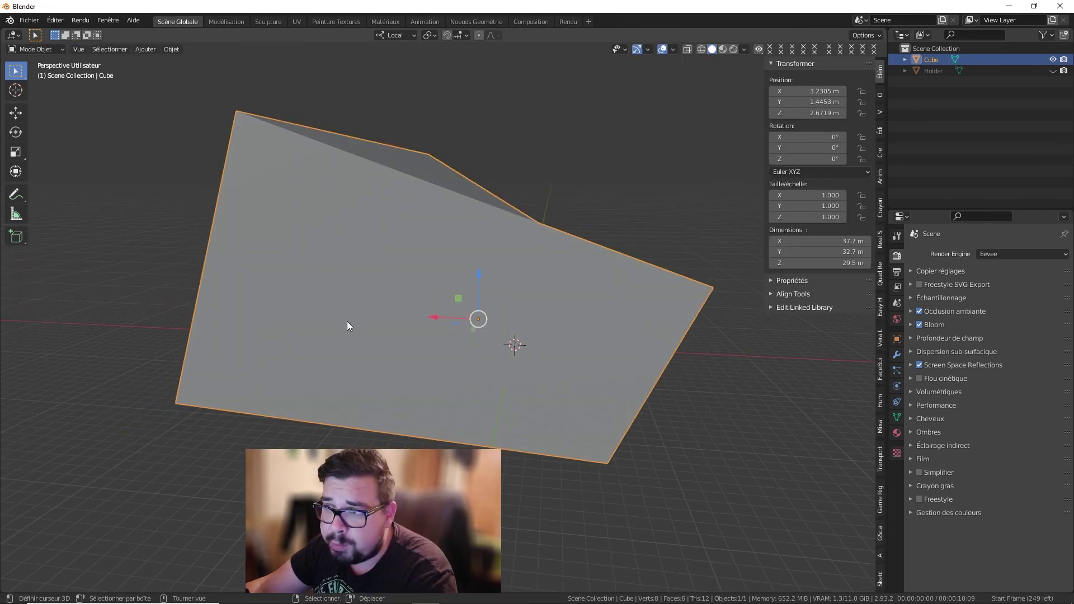
# Step: Set the scene's transform orientation to Global and turn off the Déplacer object gizmo
pyautogui.click(407, 37)
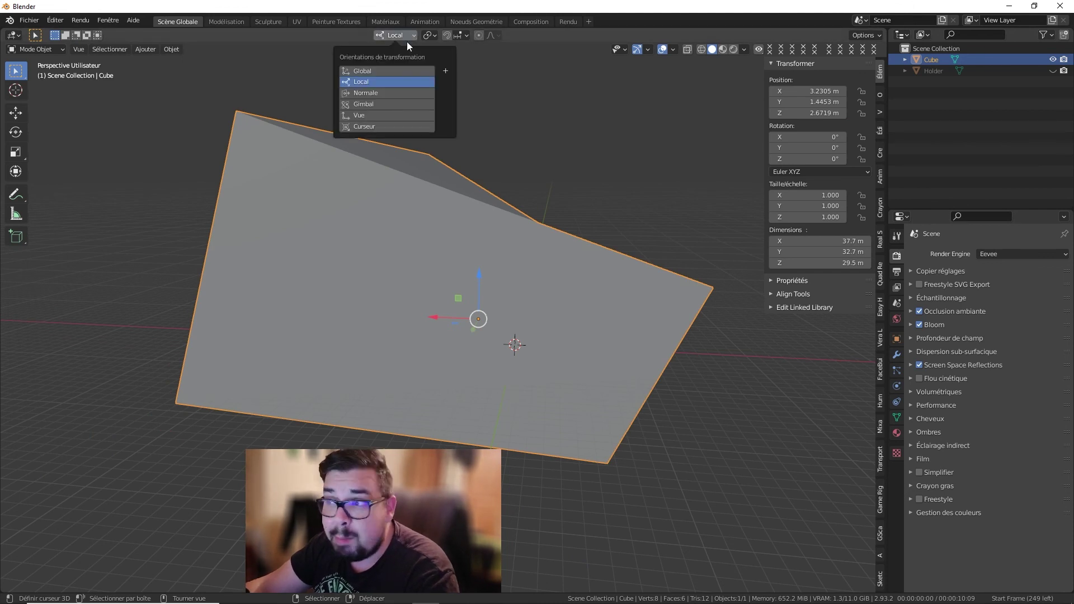
pyautogui.click(388, 72)
pyautogui.click(648, 50)
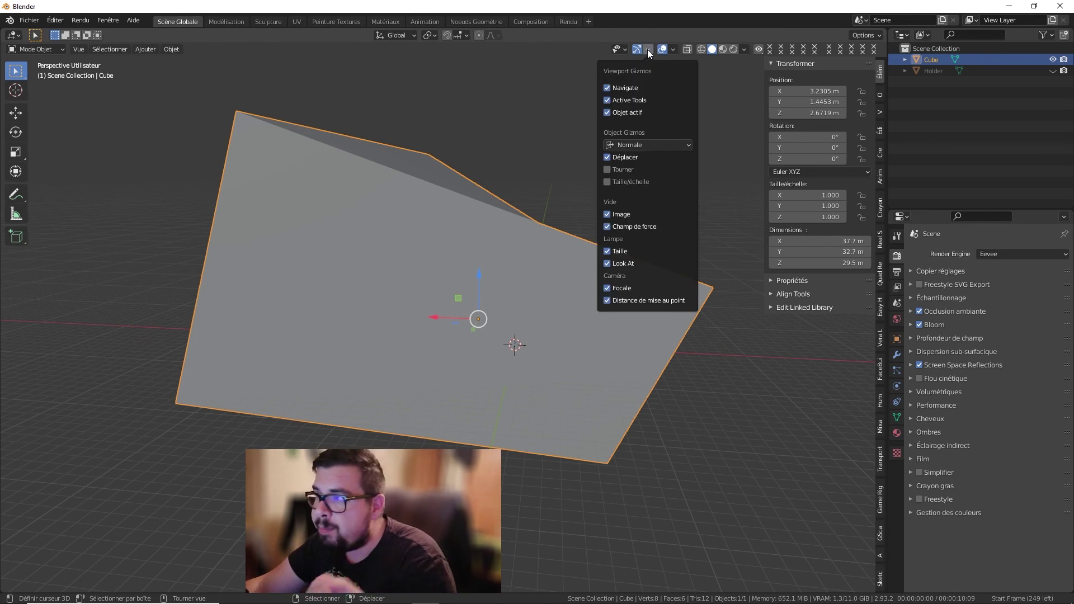
pyautogui.click(607, 159)
# Step: Set the object gizmo orientation to Par défaut and open the scene's transform orientation choices
pyautogui.click(636, 146)
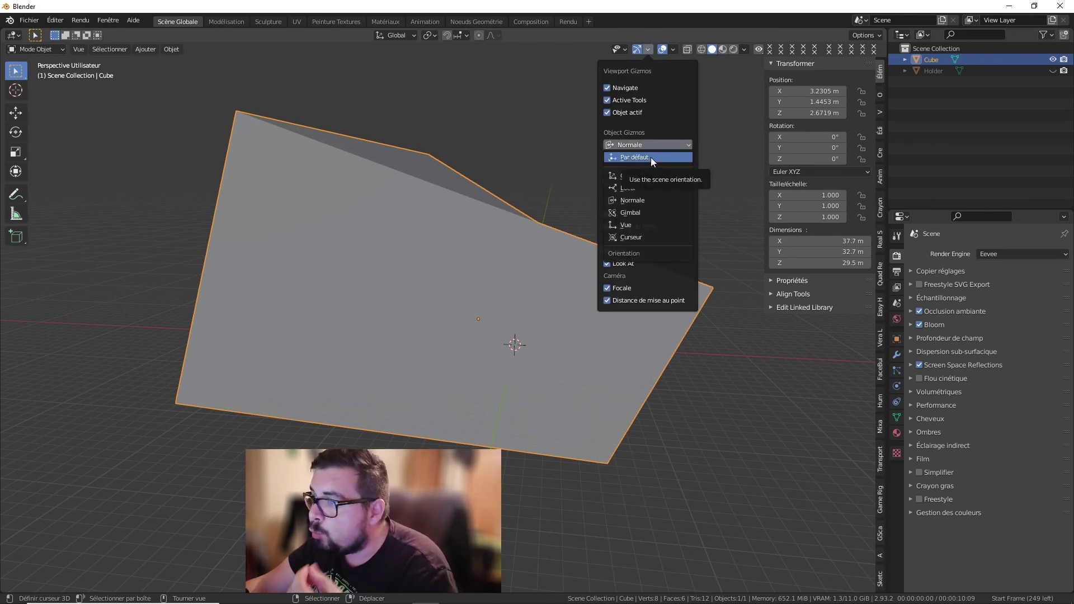
pyautogui.click(646, 156)
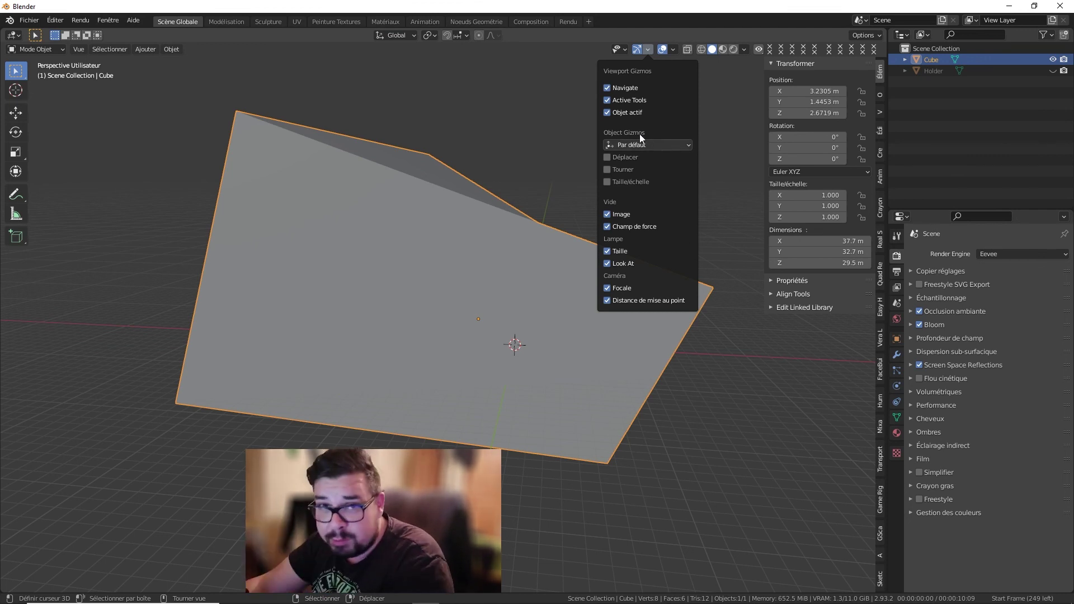
pyautogui.click(399, 35)
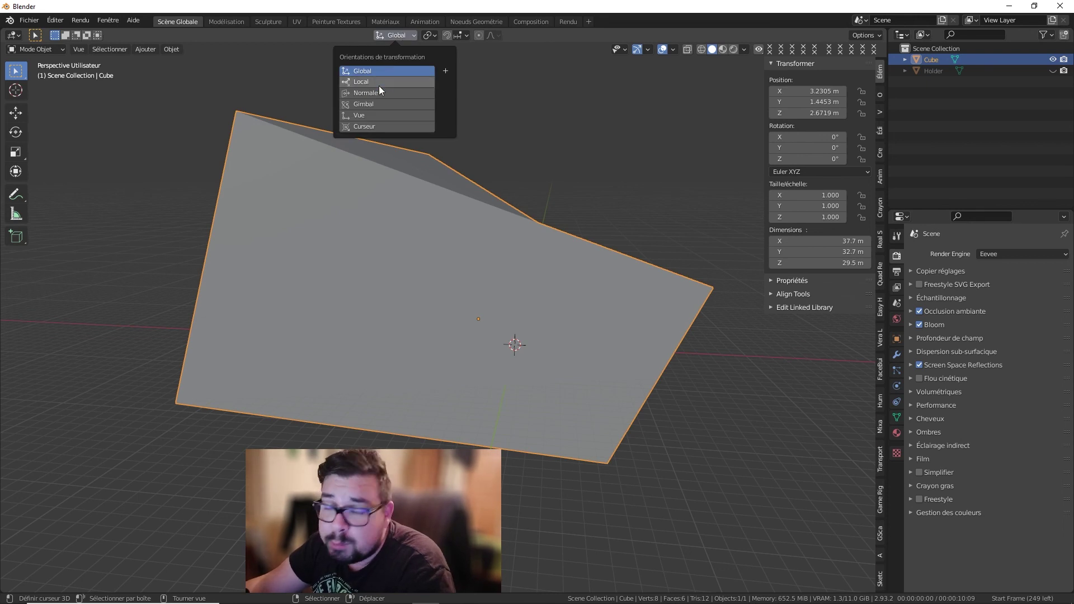